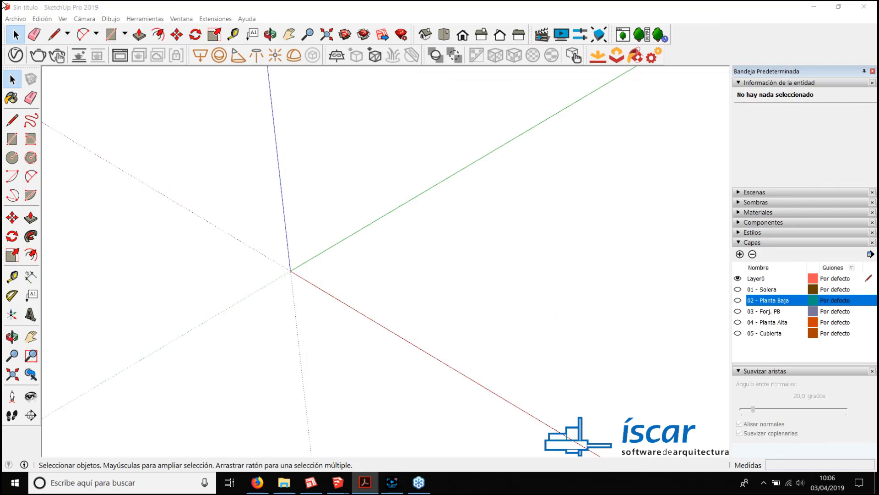
Step: Start a CAD import and choose the AutoCAD file Apartamentos Clanchet - Garces & Soria.dwg
{"action": "left_click", "coordinate": [15, 20]}
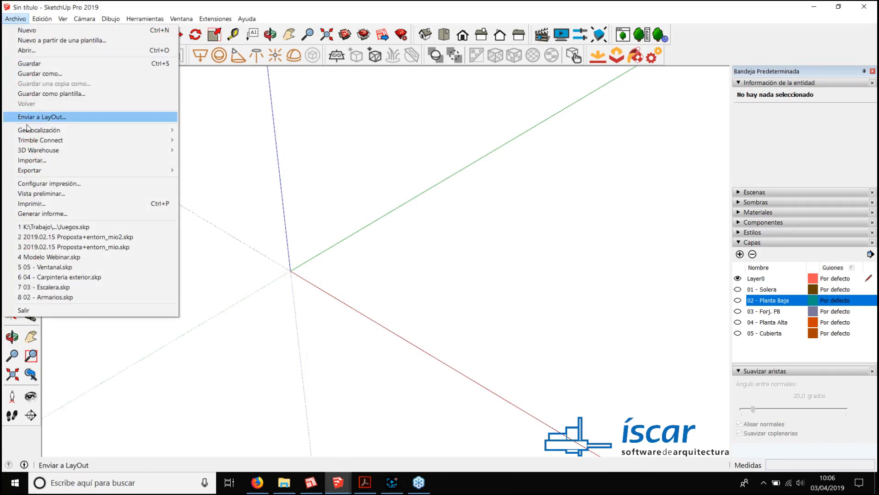
{"action": "left_click", "coordinate": [37, 162]}
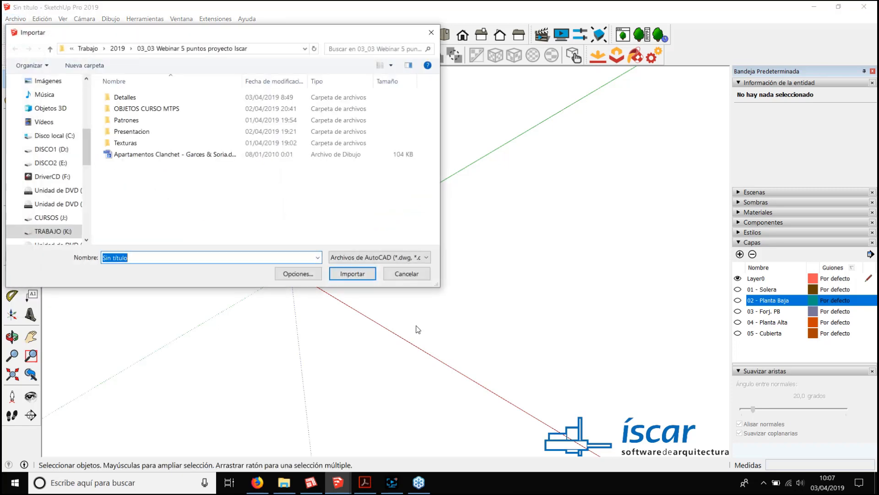
{"action": "left_click_drag", "start_coordinate": [231, 34], "coordinate": [295, 59]}
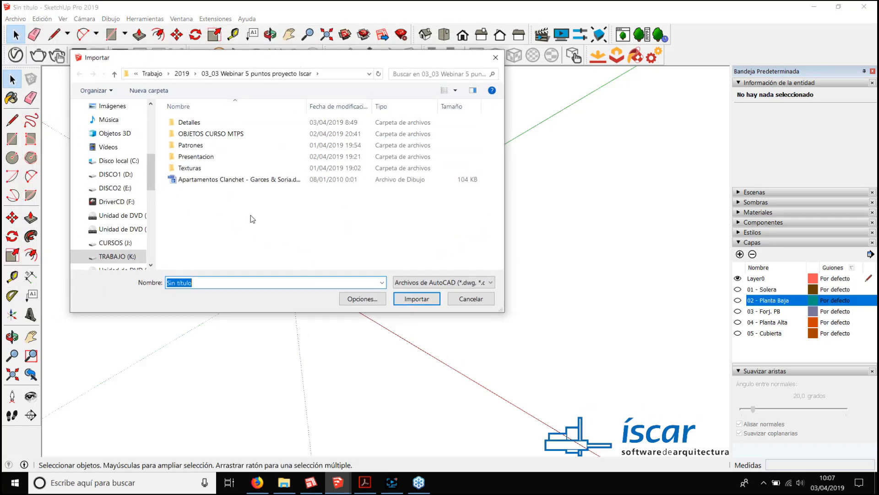
{"action": "left_click", "coordinate": [228, 182]}
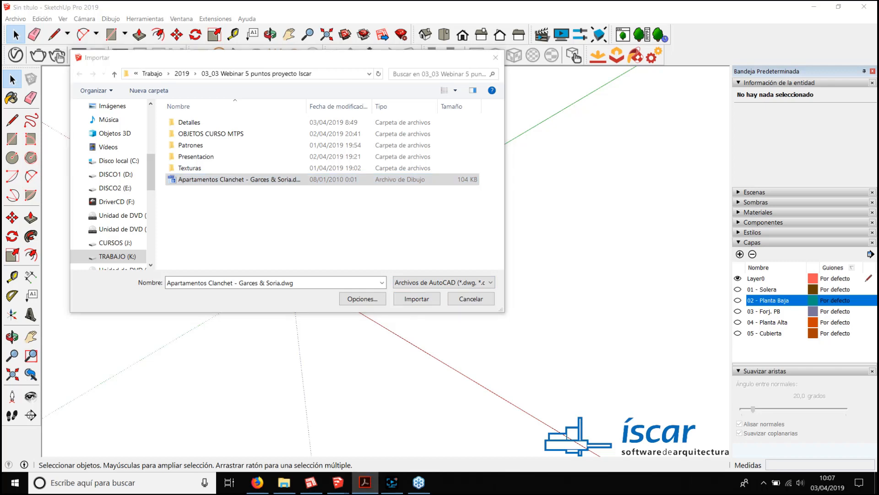
Step: Switch to Adobe Acrobat to consult the CAD import slide, and return to SketchUp's import dialog
{"action": "left_click", "coordinate": [364, 482]}
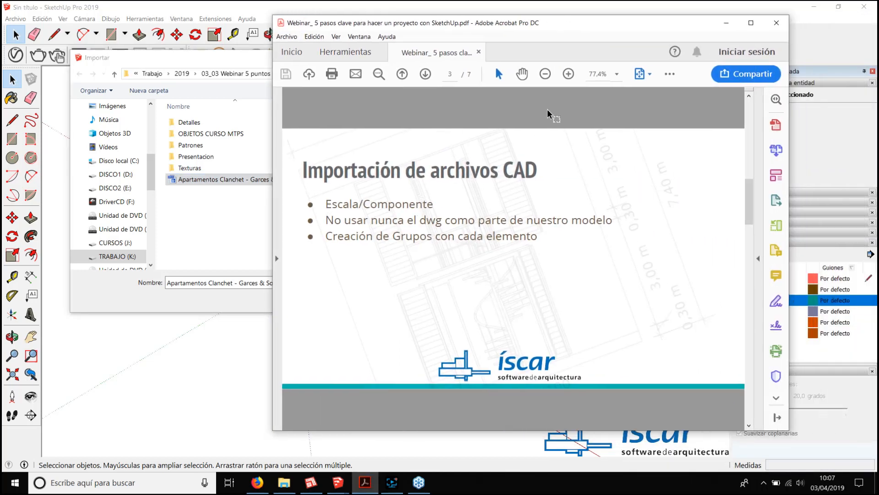
{"action": "key", "text": "alt+Tab"}
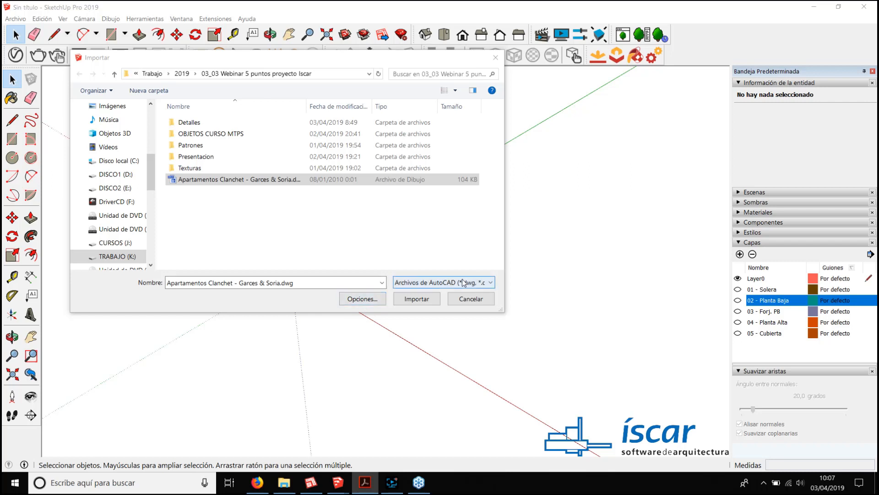
Step: Accept the DWG import options with metres as the unit, import the drawing and dismiss the results report
{"action": "left_click", "coordinate": [357, 300]}
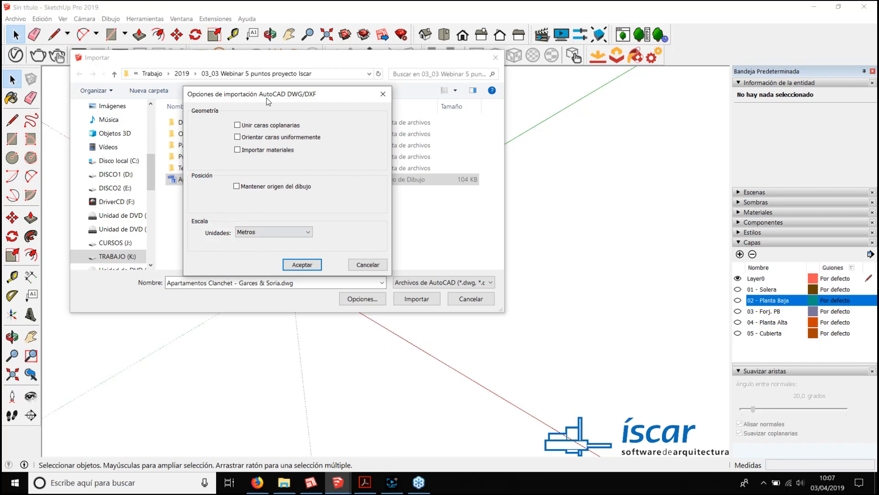
{"action": "left_click_drag", "start_coordinate": [268, 98], "coordinate": [282, 107]}
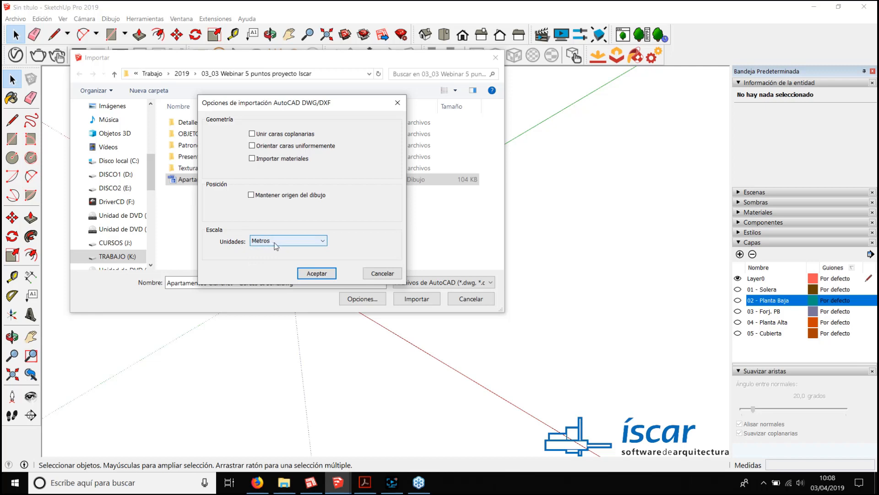
{"action": "left_click", "coordinate": [316, 274]}
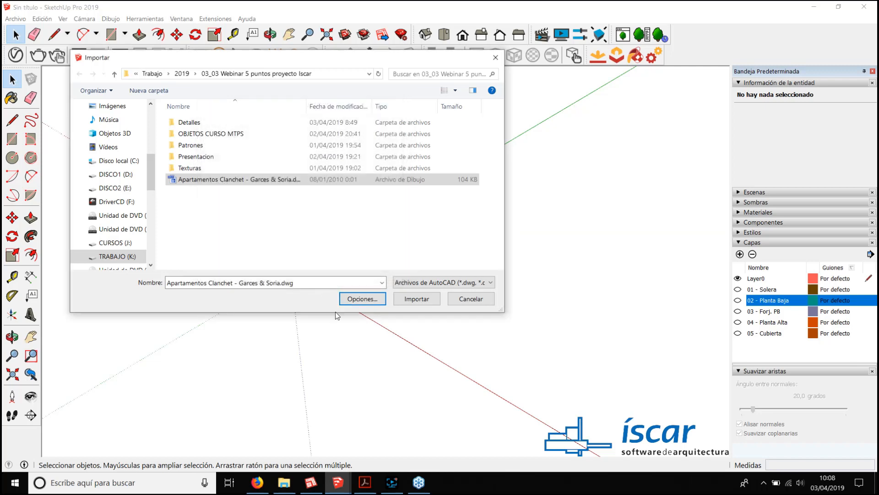
{"action": "left_click", "coordinate": [417, 299]}
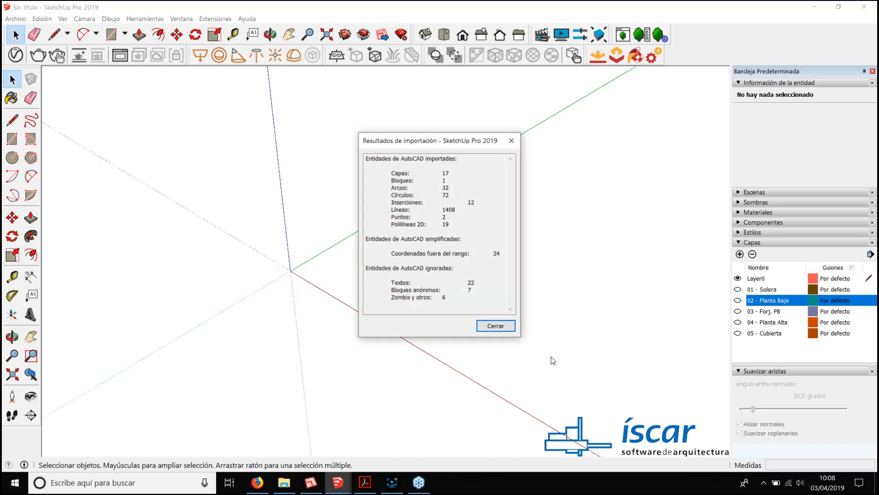
{"action": "left_click", "coordinate": [495, 326]}
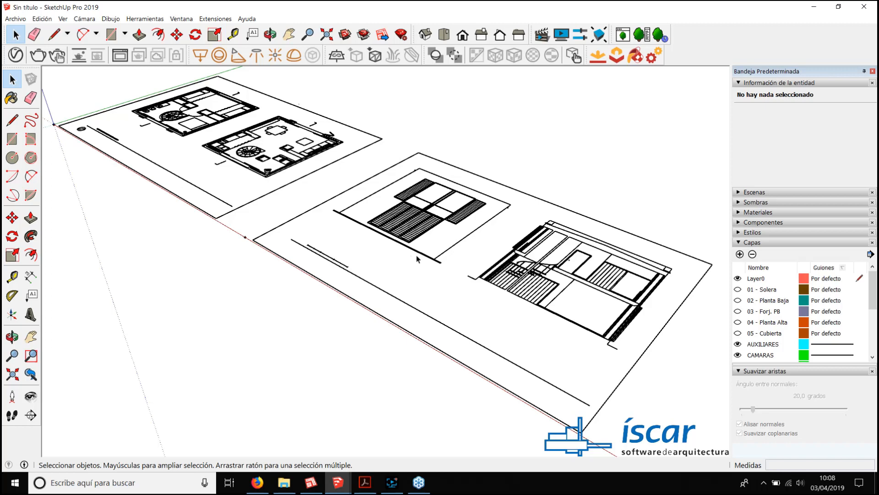
Step: Explode the imported drawing component into loose geometry and clear the selection
{"action": "middle_click_drag", "start_coordinate": [407, 253], "coordinate": [444, 261]}
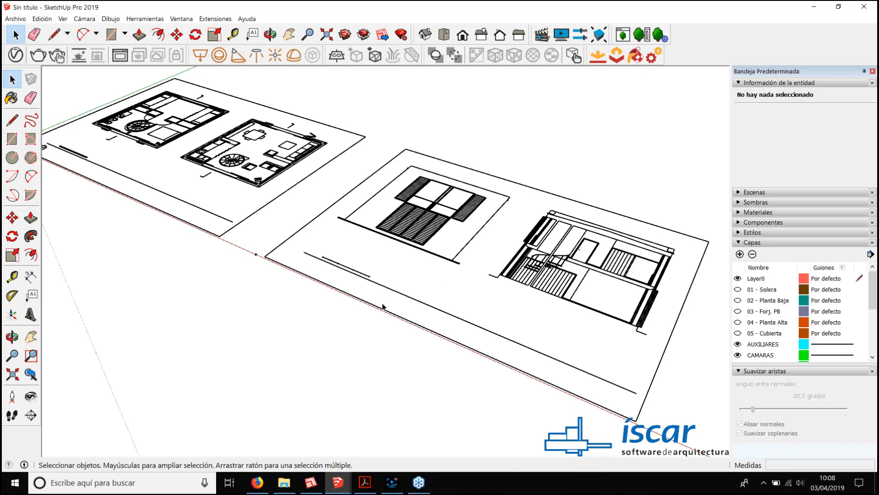
{"action": "double_click", "coordinate": [393, 226]}
{"action": "middle_click_drag", "start_coordinate": [286, 228], "coordinate": [429, 185]}
{"action": "scroll", "coordinate": [403, 222], "scroll_direction": "up", "scroll_amount": 5}
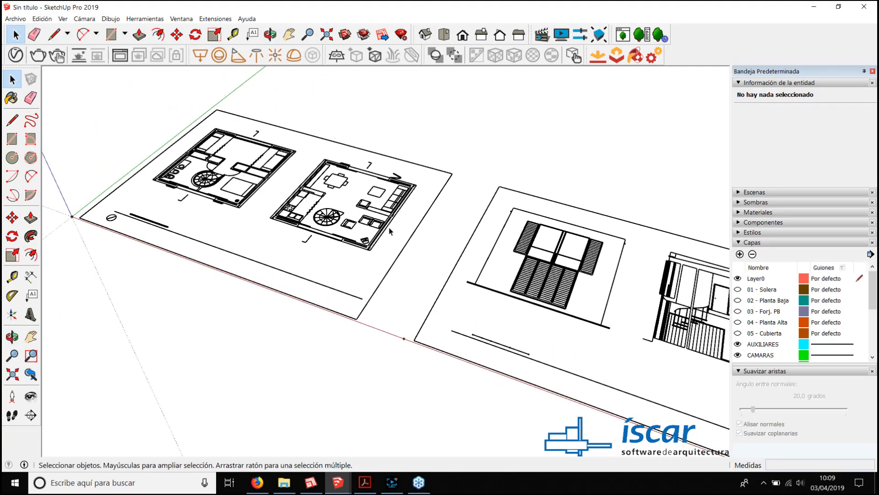
{"action": "right_click", "coordinate": [385, 230]}
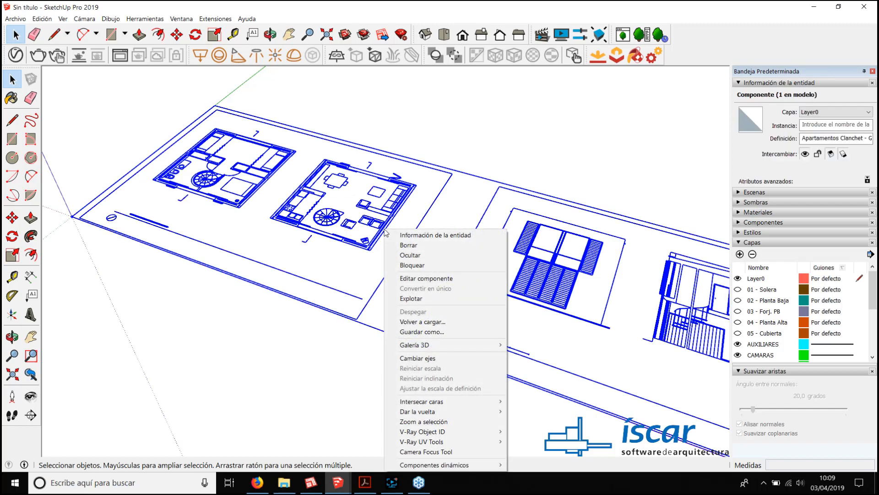
{"action": "left_click", "coordinate": [422, 302]}
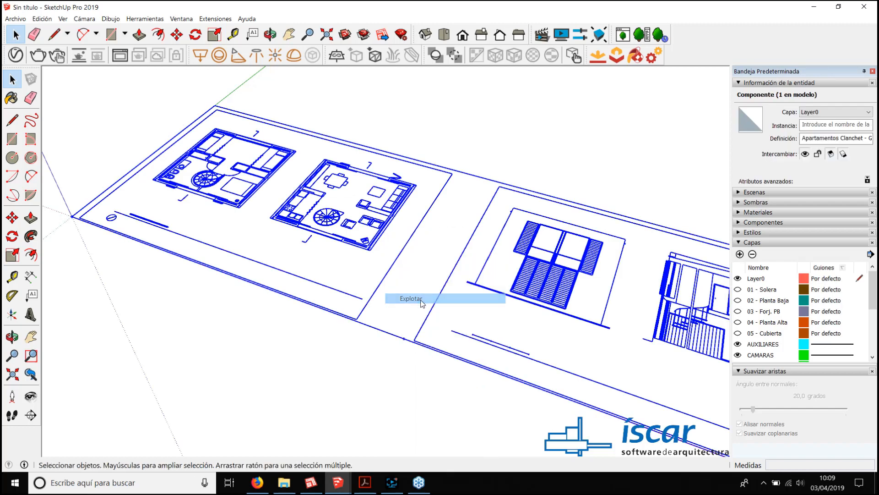
{"action": "left_click", "coordinate": [421, 400]}
Step: Inspect an outer wall edge of the furnished floor plan with the living and dining area
{"action": "middle_click_drag", "start_coordinate": [421, 400], "coordinate": [385, 253]}
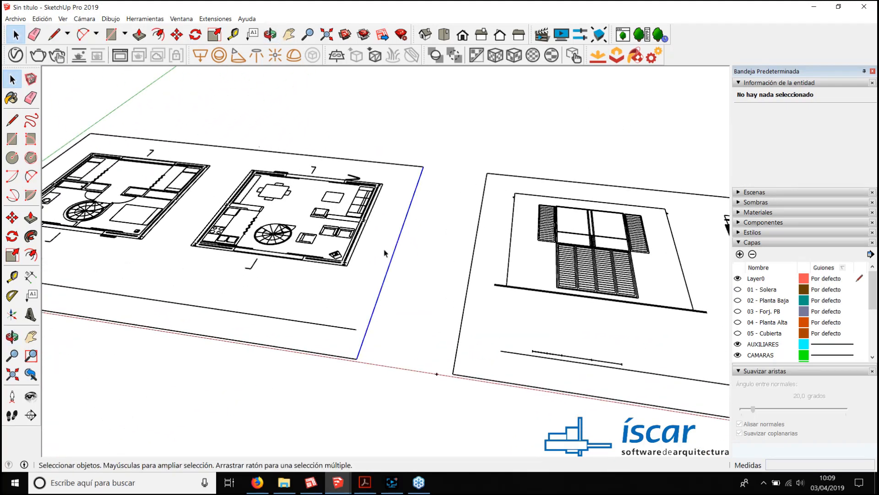
{"action": "left_click", "coordinate": [359, 247]}
{"action": "scroll", "coordinate": [356, 248], "scroll_direction": "up", "scroll_amount": 3}
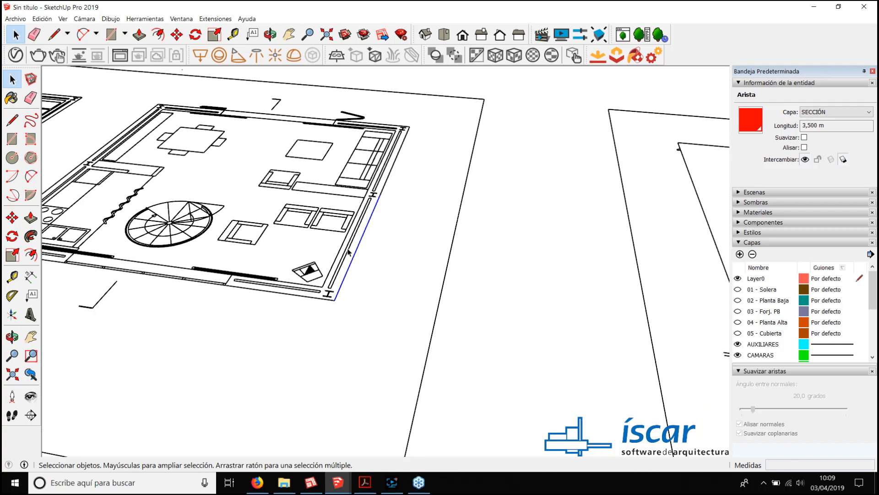
{"action": "left_click", "coordinate": [347, 252]}
{"action": "left_click", "coordinate": [403, 231]}
{"action": "scroll", "coordinate": [401, 231], "scroll_direction": "down", "scroll_amount": 4}
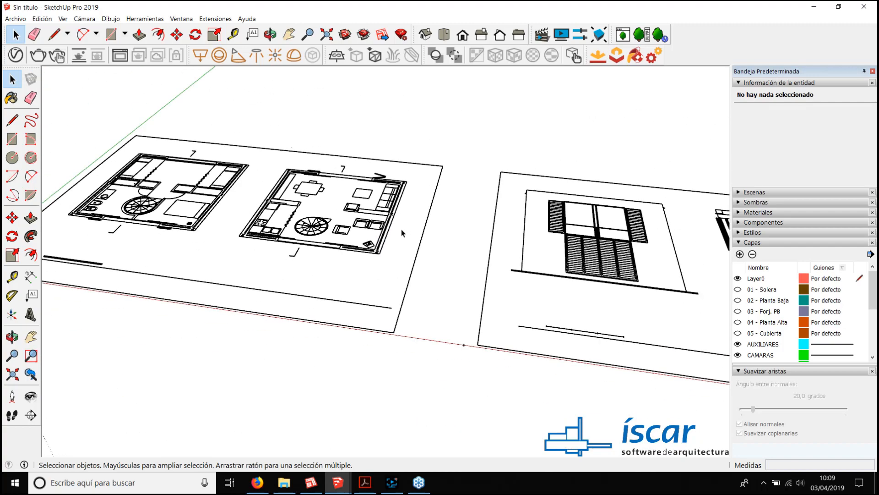
{"action": "middle_click_drag", "start_coordinate": [401, 229], "coordinate": [406, 289]}
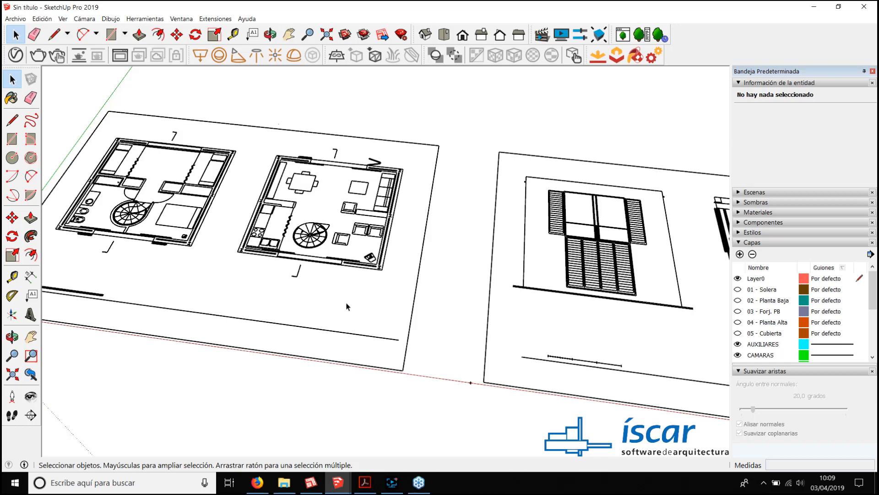
{"action": "scroll", "coordinate": [344, 267], "scroll_direction": "down", "scroll_amount": 1}
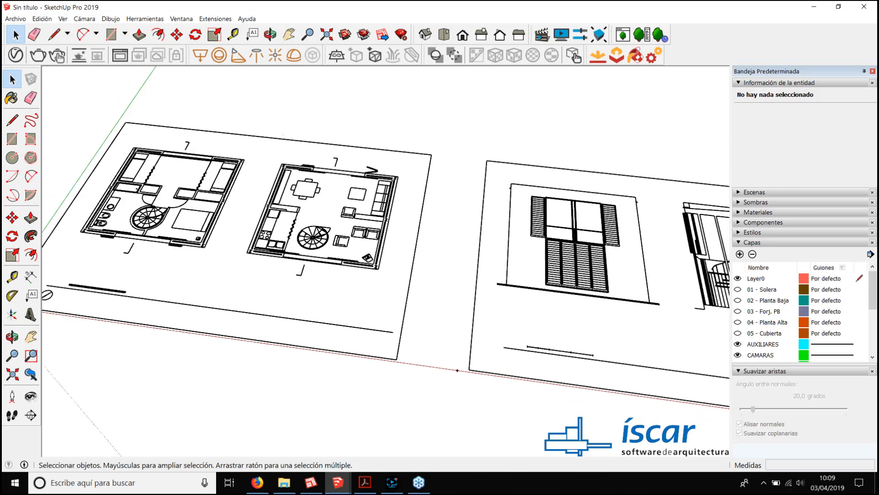
Step: Switch to Adobe Acrobat to review the CAD import slide and move its window out of the way
{"action": "key", "text": "alt+Tab"}
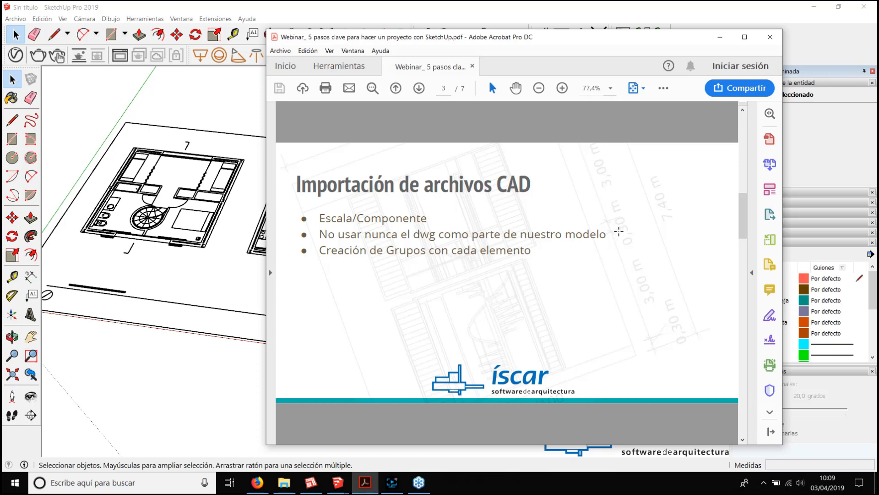
{"action": "left_click_drag", "start_coordinate": [520, 34], "coordinate": [877, 37]}
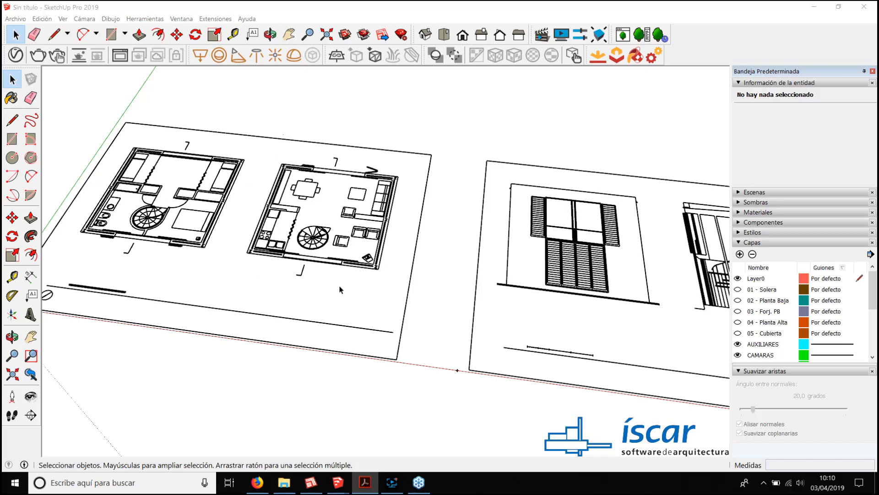
Step: Draw a line across the outer wall beside the kitchen to close the wall outline into faces
{"action": "middle_click_drag", "start_coordinate": [340, 293], "coordinate": [373, 236]}
{"action": "scroll", "coordinate": [373, 236], "scroll_direction": "up", "scroll_amount": 6}
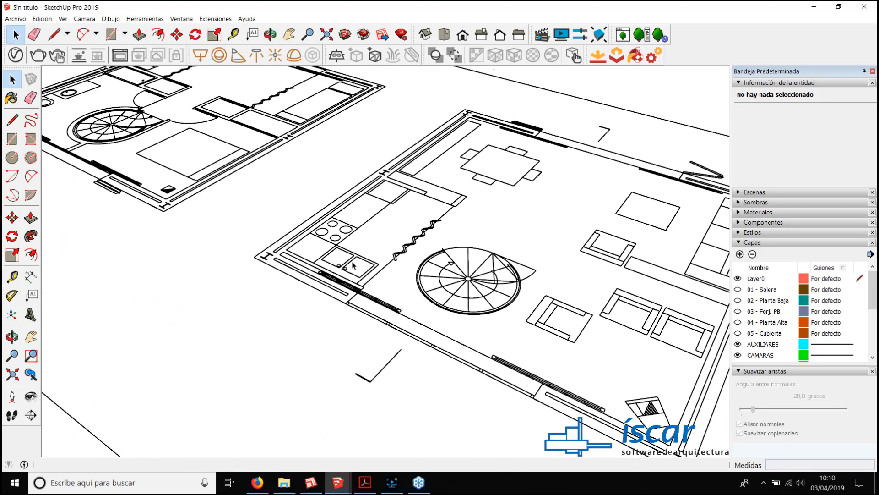
{"action": "middle_click_drag", "start_coordinate": [353, 264], "coordinate": [357, 272]}
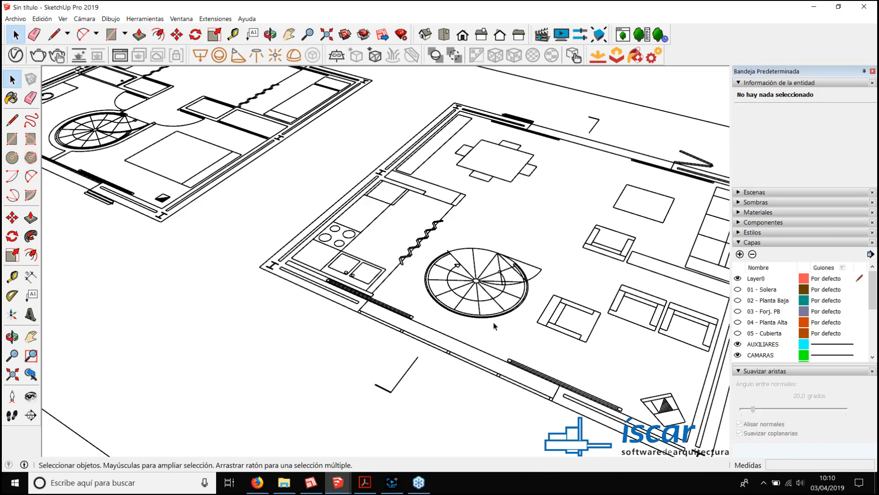
{"action": "left_click", "coordinate": [12, 119]}
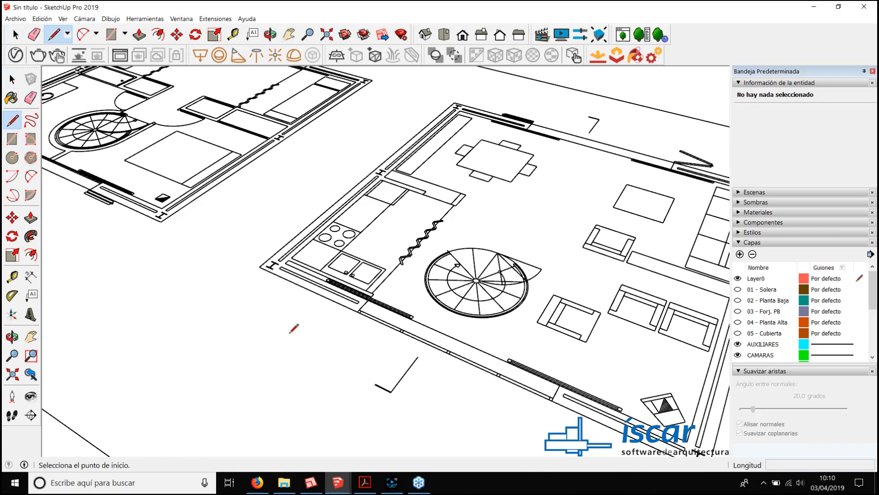
{"action": "scroll", "coordinate": [353, 286], "scroll_direction": "up", "scroll_amount": 2}
{"action": "scroll", "coordinate": [353, 289], "scroll_direction": "up", "scroll_amount": 3}
{"action": "left_click", "coordinate": [356, 355]}
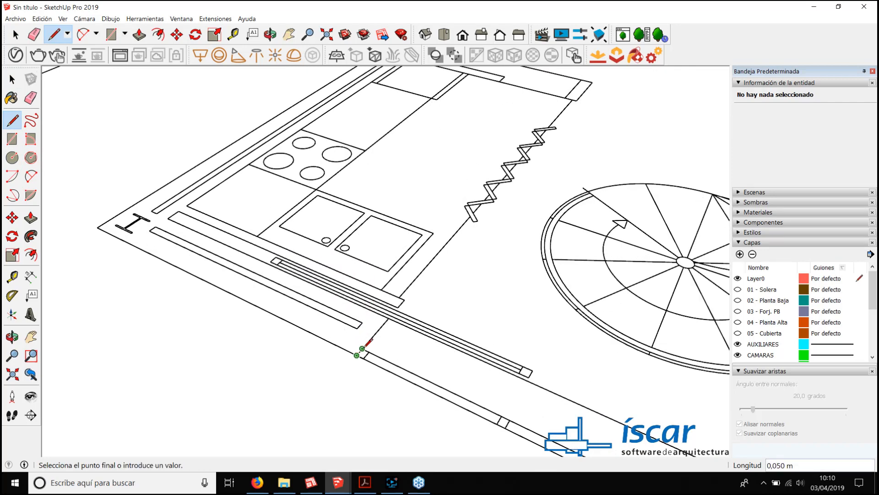
{"action": "scroll", "coordinate": [359, 349], "scroll_direction": "down", "scroll_amount": 3}
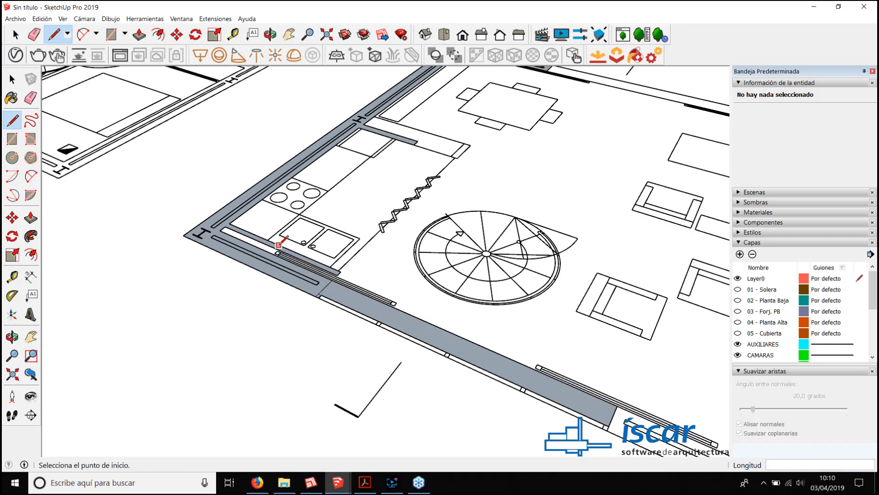
Step: Try to raise the L-shaped wall face around the kitchen with Push/Pull by about 1.85 m
{"action": "key", "text": "space"}
{"action": "left_click", "coordinate": [313, 295]}
{"action": "key", "text": "p"}
{"action": "left_click", "coordinate": [313, 295]}
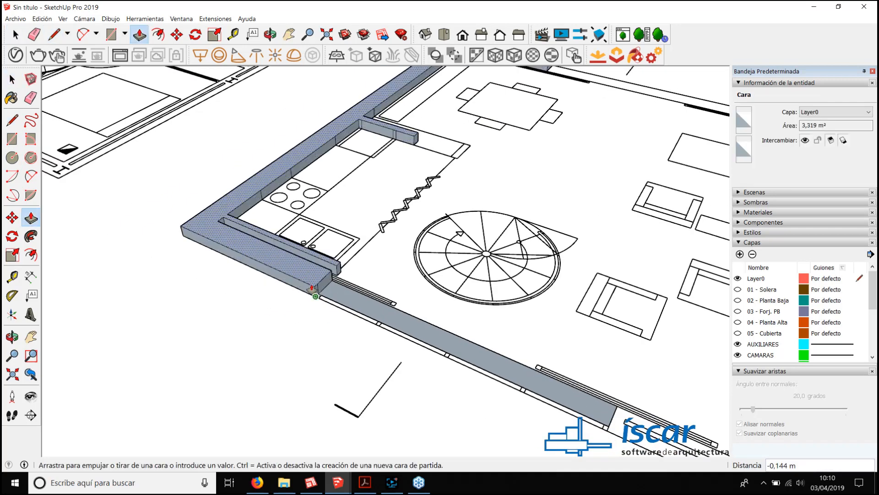
{"action": "scroll", "coordinate": [308, 189], "scroll_direction": "down", "scroll_amount": 3}
{"action": "scroll", "coordinate": [309, 189], "scroll_direction": "down", "scroll_amount": 2}
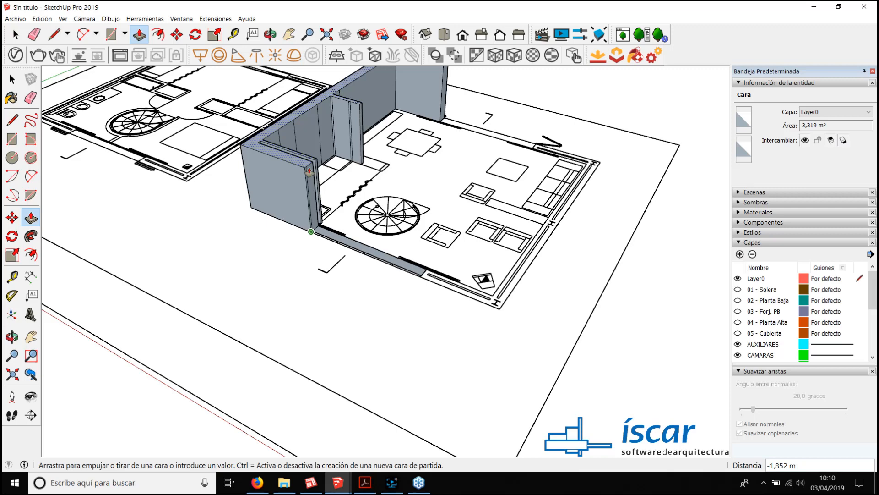
{"action": "key", "text": "Escape"}
Step: Examine the wall face at the kitchen corner, including the wall cavities and the I-shaped column outline
{"action": "middle_click_drag", "start_coordinate": [312, 220], "coordinate": [326, 232]}
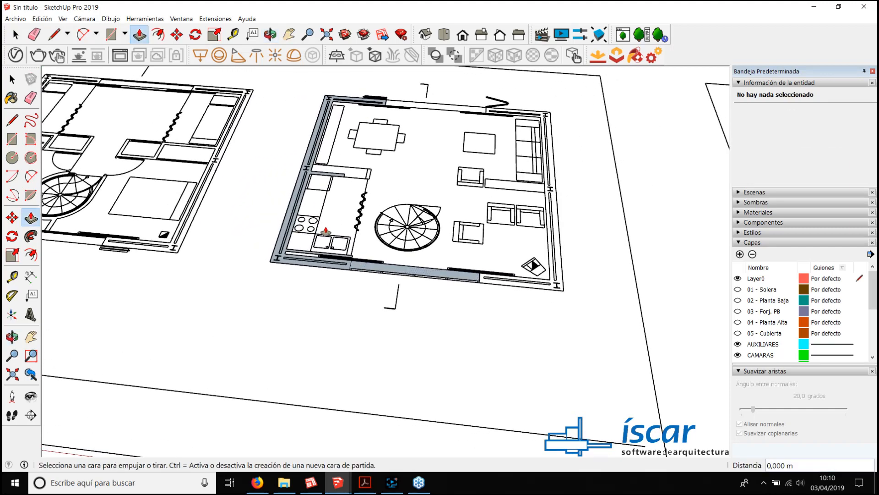
{"action": "scroll", "coordinate": [295, 254], "scroll_direction": "up", "scroll_amount": 5}
{"action": "scroll", "coordinate": [296, 255], "scroll_direction": "up", "scroll_amount": 2}
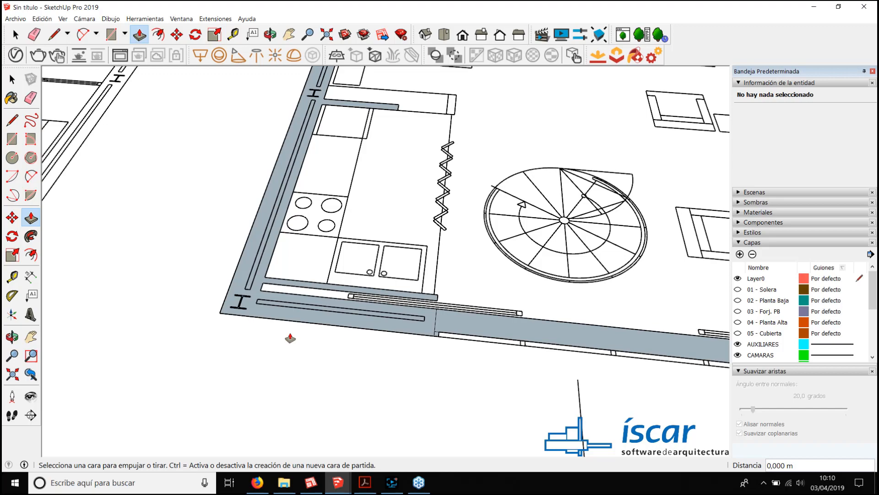
{"action": "left_click", "coordinate": [343, 314]}
{"action": "middle_click_drag", "start_coordinate": [343, 314], "coordinate": [329, 305]}
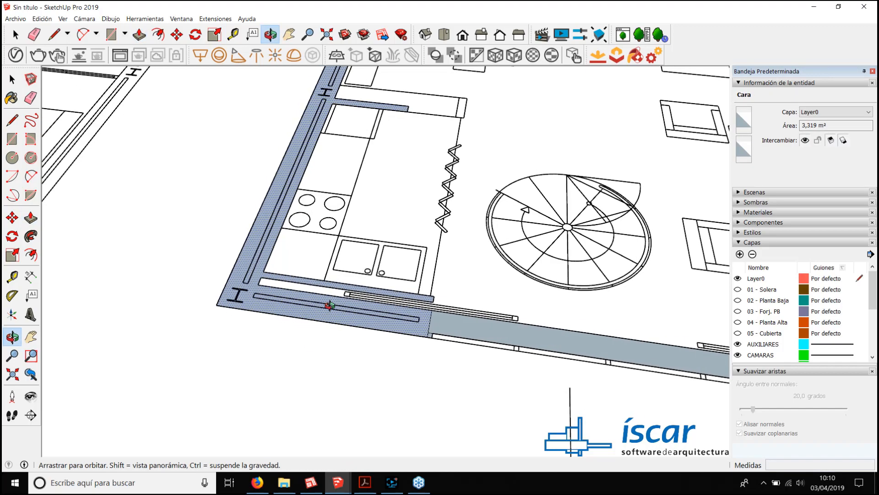
{"action": "key", "text": "p"}
{"action": "scroll", "coordinate": [329, 305], "scroll_direction": "down", "scroll_amount": 5}
{"action": "scroll", "coordinate": [298, 219], "scroll_direction": "up", "scroll_amount": 2}
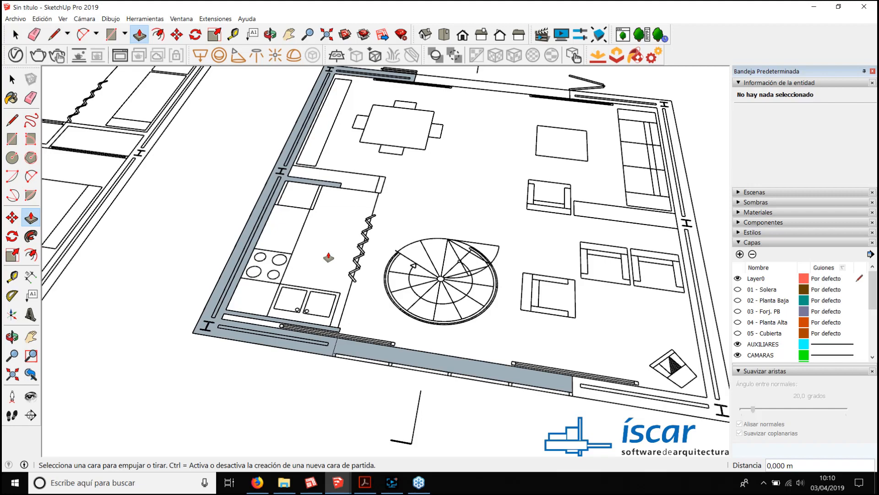
{"action": "scroll", "coordinate": [201, 336], "scroll_direction": "up", "scroll_amount": 6}
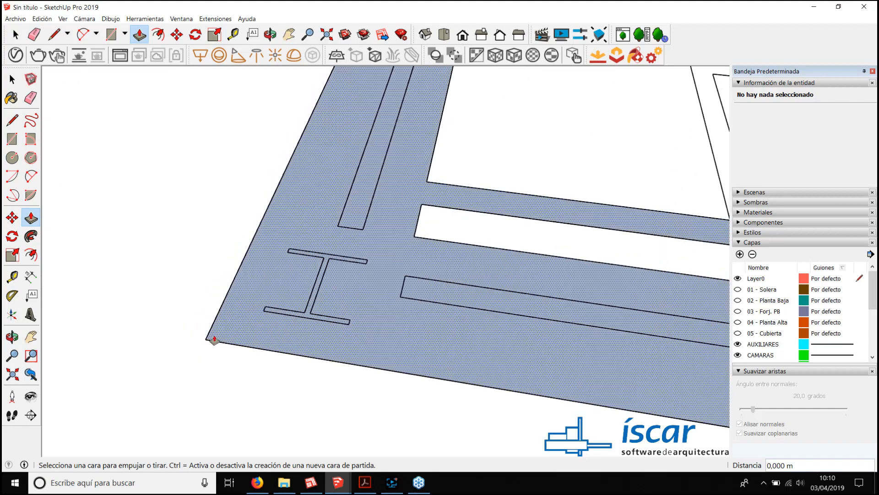
{"action": "left_click", "coordinate": [212, 332]}
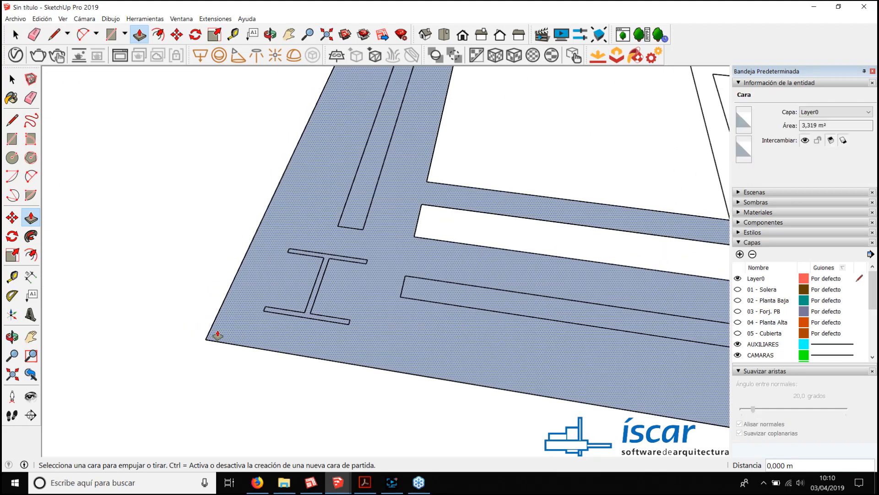
Step: Examine the L-shaped wall face around the kitchen and its boundary with the adjoining outer wall face
{"action": "scroll", "coordinate": [288, 341], "scroll_direction": "down", "scroll_amount": 4}
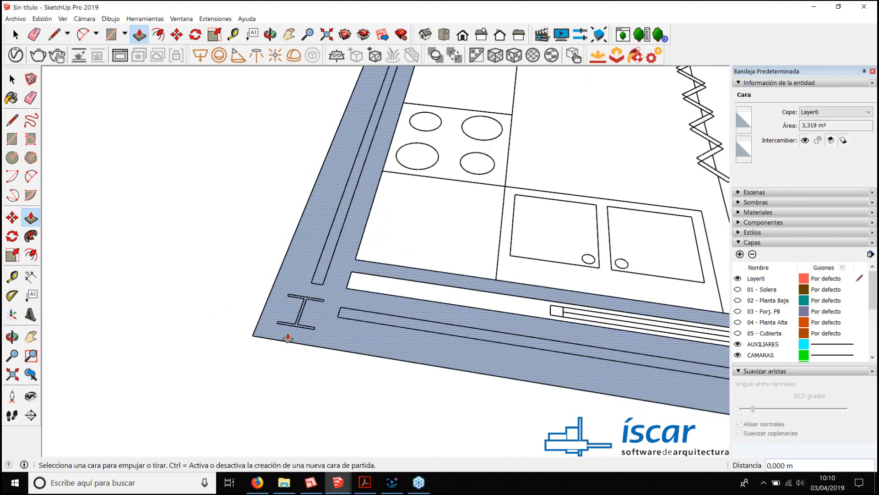
{"action": "scroll", "coordinate": [310, 311], "scroll_direction": "down", "scroll_amount": 2}
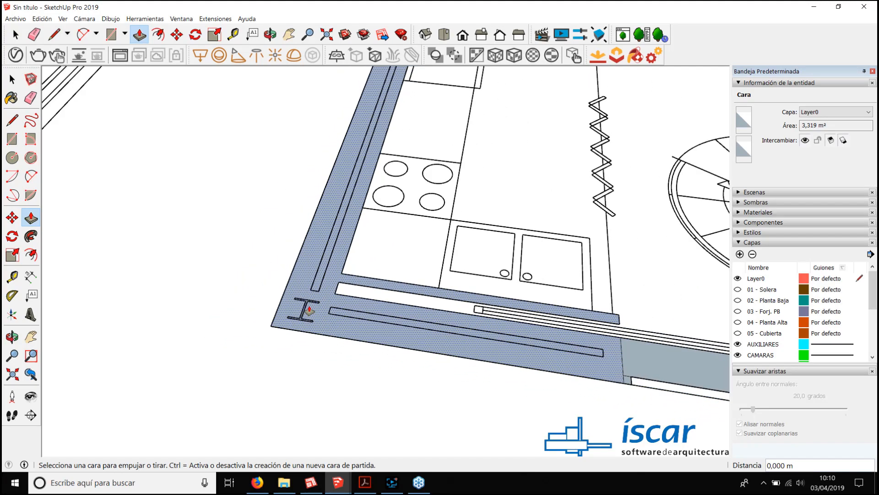
{"action": "left_click", "coordinate": [330, 373]}
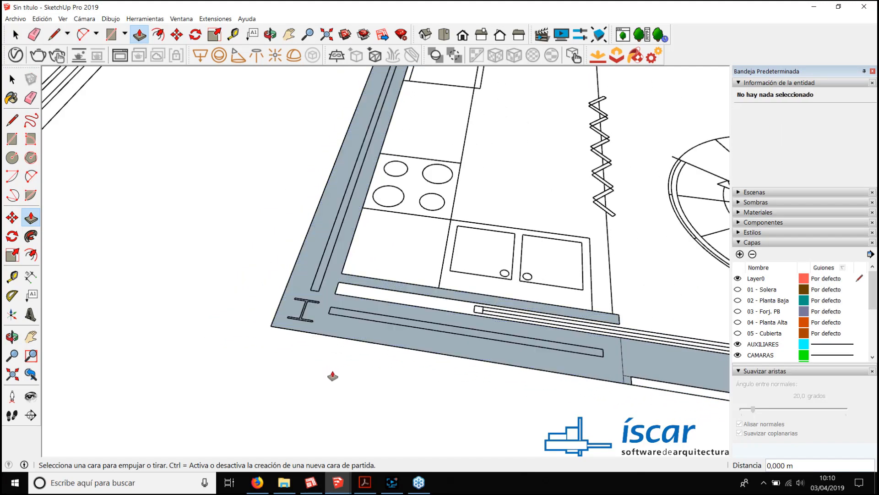
{"action": "left_click", "coordinate": [392, 317]}
{"action": "middle_click_drag", "start_coordinate": [368, 290], "coordinate": [329, 293]}
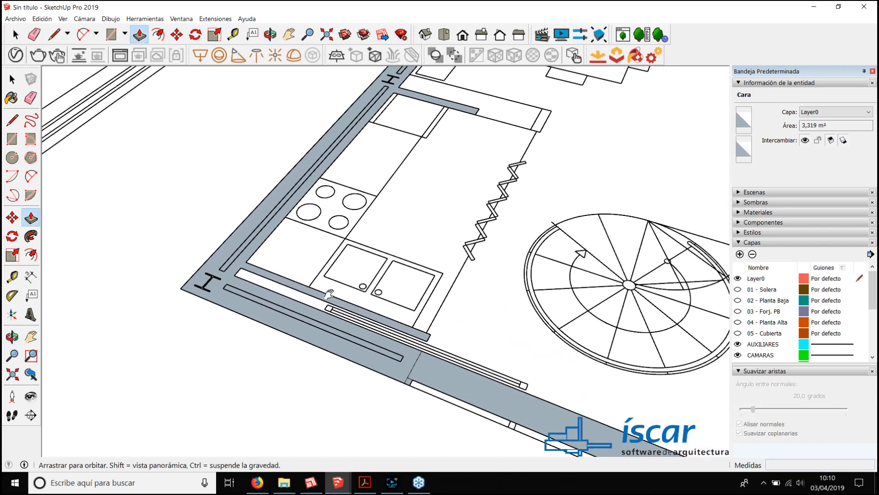
{"action": "scroll", "coordinate": [357, 299], "scroll_direction": "down", "scroll_amount": 2}
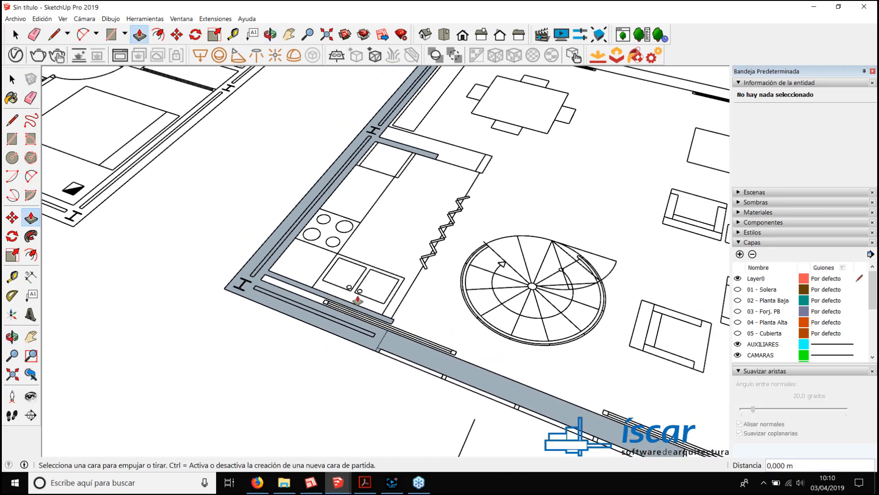
{"action": "left_click", "coordinate": [368, 334]}
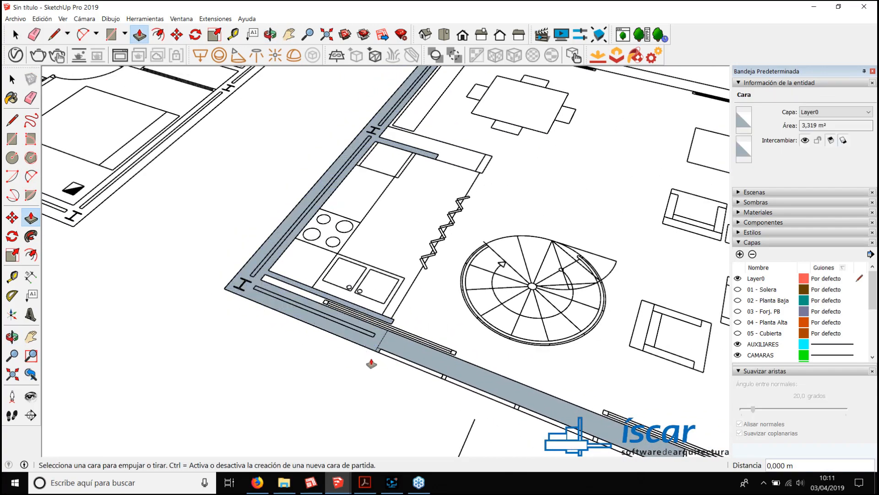
{"action": "left_click", "coordinate": [346, 317]}
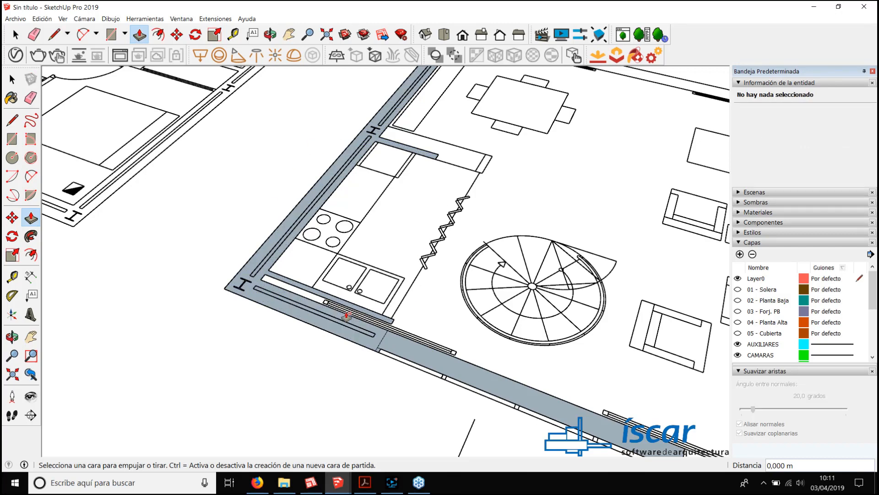
Step: Delete the faces filling the outer wall around the kitchen, leaving its outlines in place
{"action": "scroll", "coordinate": [367, 363], "scroll_direction": "up", "scroll_amount": 3}
{"action": "key", "text": "space"}
{"action": "left_click", "coordinate": [409, 366]}
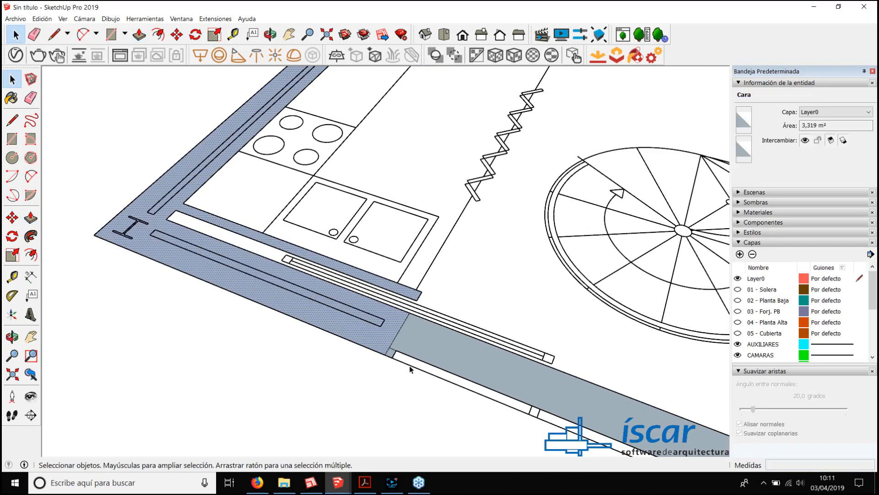
{"action": "left_click", "coordinate": [431, 343]}
{"action": "key", "text": "Delete"}
{"action": "scroll", "coordinate": [391, 357], "scroll_direction": "up", "scroll_amount": 3}
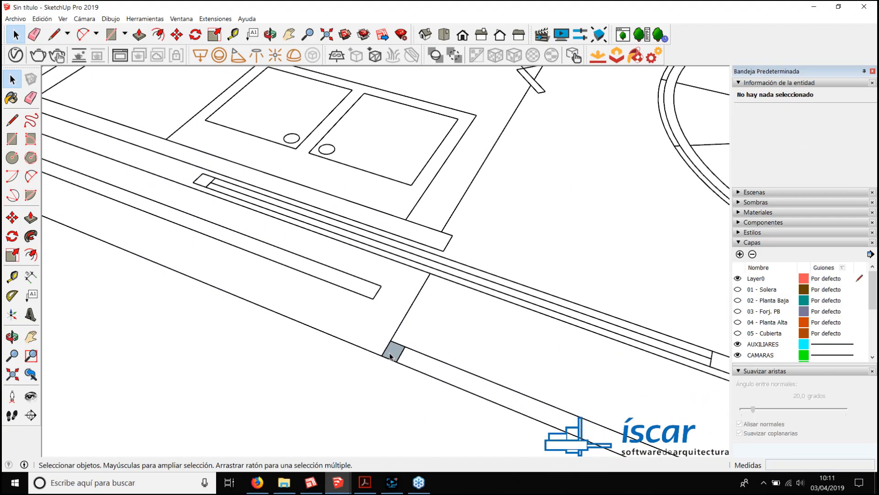
{"action": "scroll", "coordinate": [390, 356], "scroll_direction": "down", "scroll_amount": 8}
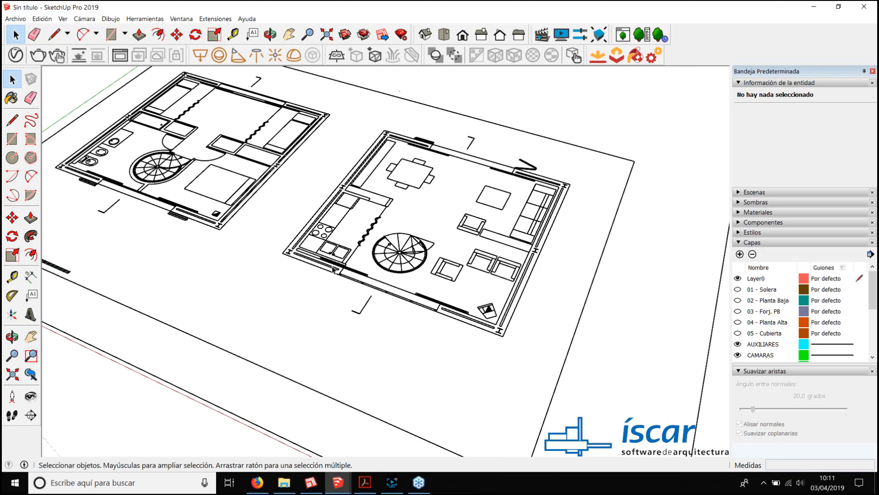
Step: Group all the linework of the kitchen and living-room floor plan, including its section marks
{"action": "middle_click_drag", "start_coordinate": [333, 269], "coordinate": [396, 228]}
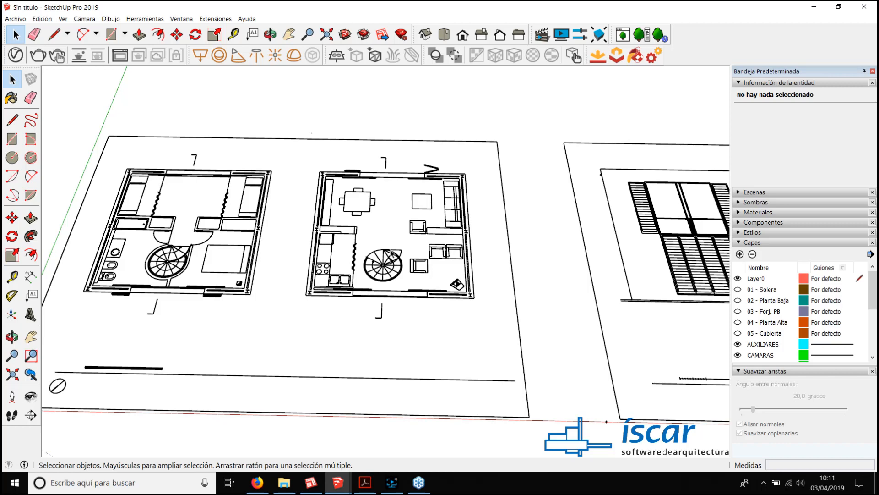
{"action": "scroll", "coordinate": [400, 257], "scroll_direction": "down", "scroll_amount": 2}
{"action": "scroll", "coordinate": [388, 257], "scroll_direction": "up", "scroll_amount": 4}
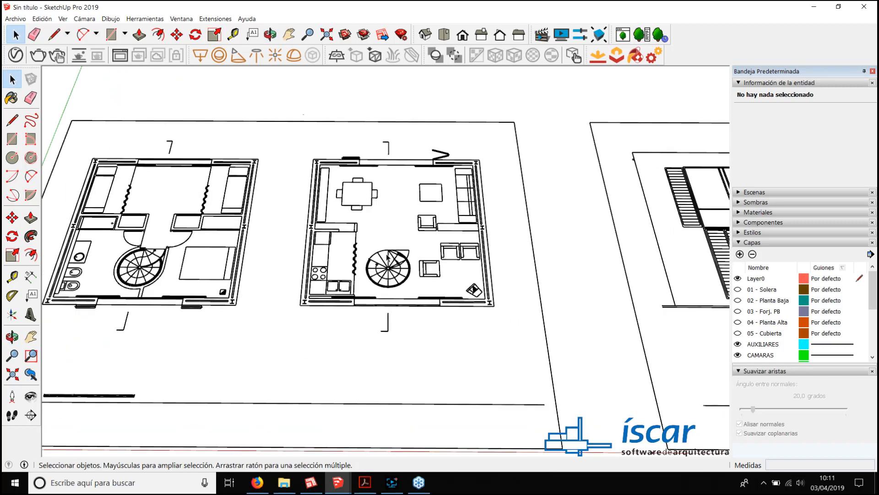
{"action": "left_click_drag", "start_coordinate": [289, 133], "coordinate": [510, 374]}
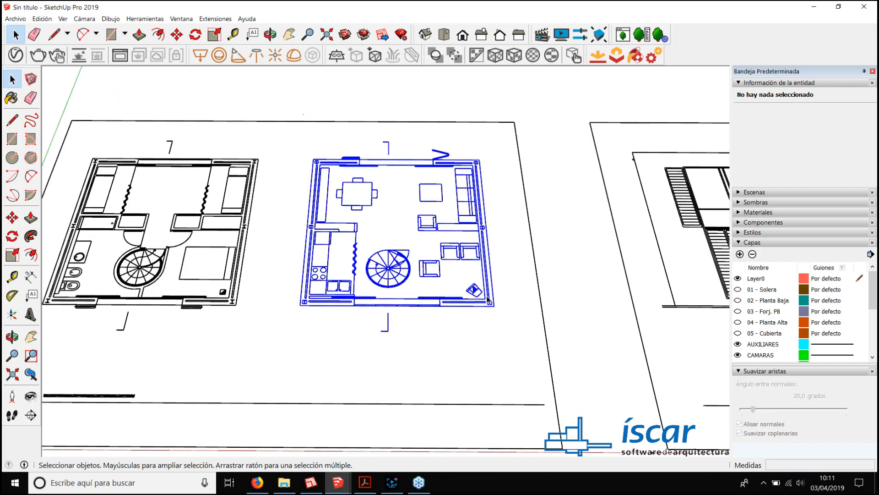
{"action": "right_click", "coordinate": [480, 251]}
{"action": "left_click", "coordinate": [520, 341]}
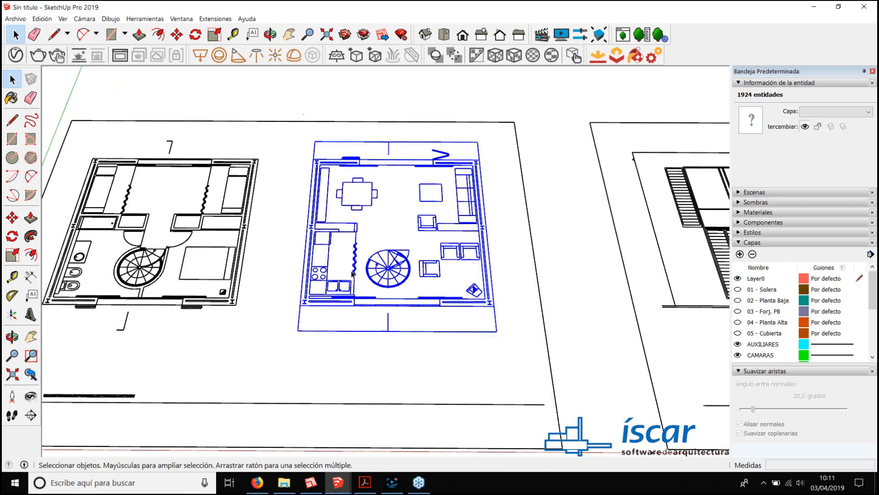
Step: Group all the linework of the bedroom and bathroom floor plan, including its section marks
{"action": "middle_click_drag", "start_coordinate": [275, 192], "coordinate": [315, 164]}
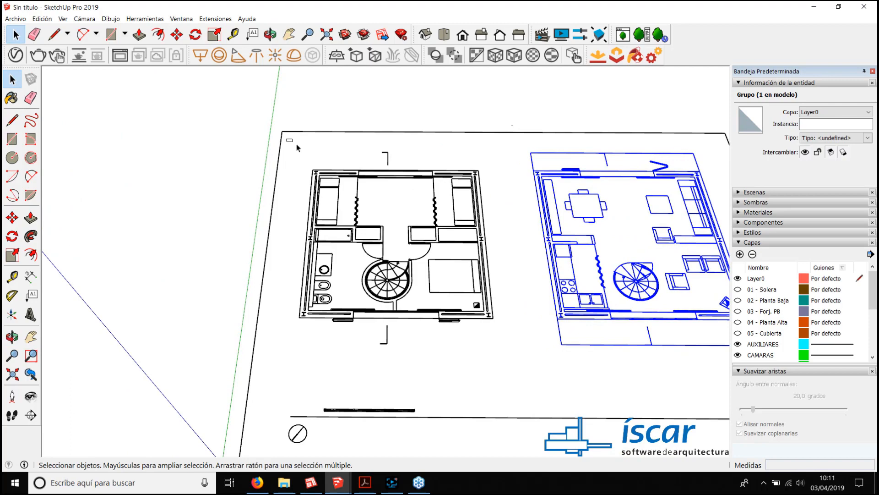
{"action": "left_click_drag", "start_coordinate": [296, 145], "coordinate": [508, 384]}
{"action": "right_click", "coordinate": [488, 304]}
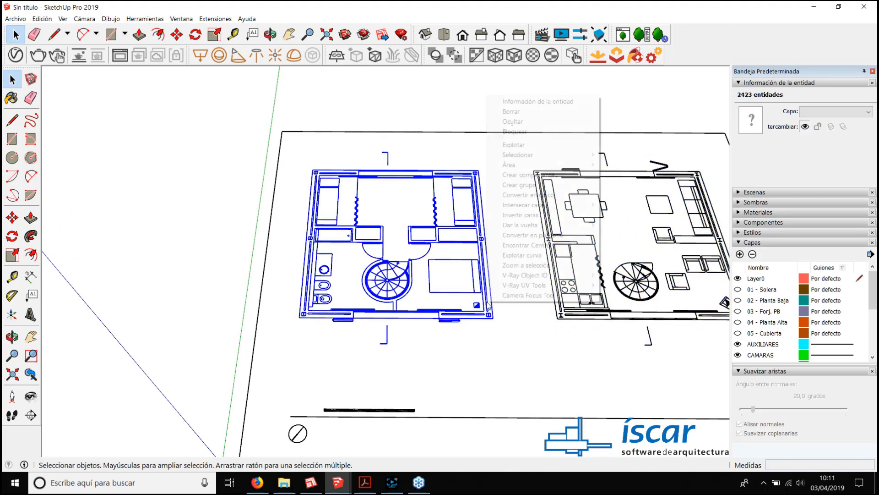
{"action": "left_click", "coordinate": [527, 185]}
Step: Group all the linework of the facade elevation with the louvred shutters
{"action": "middle_click_drag", "start_coordinate": [534, 188], "coordinate": [339, 241]}
{"action": "scroll", "coordinate": [490, 245], "scroll_direction": "up", "scroll_amount": 5}
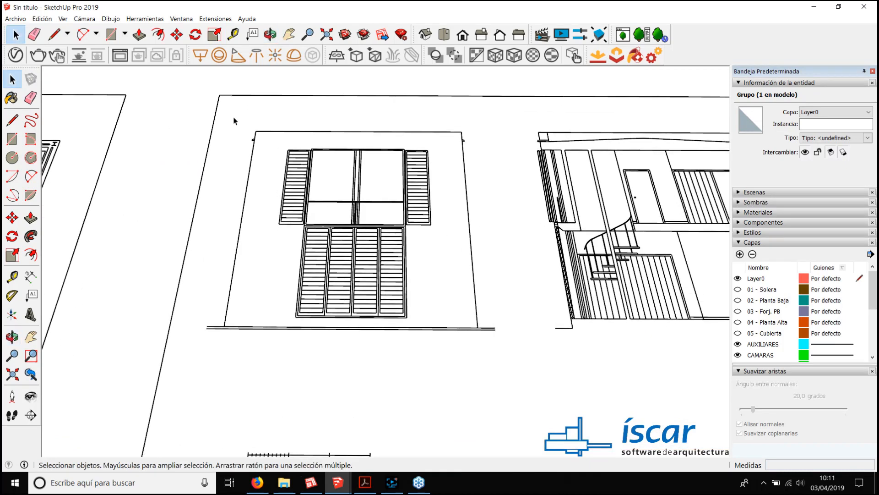
{"action": "left_click_drag", "start_coordinate": [194, 106], "coordinate": [529, 403]}
{"action": "right_click", "coordinate": [469, 233]}
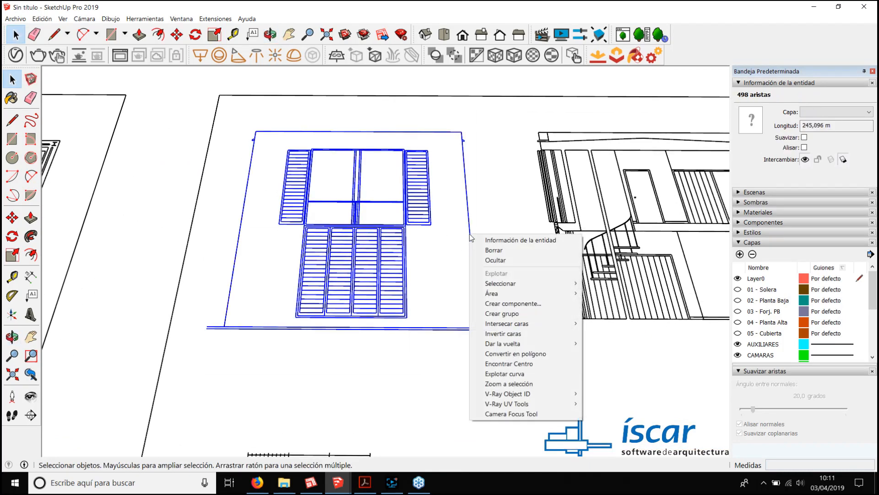
{"action": "left_click", "coordinate": [519, 316]}
Step: Group all the linework of the building section with the spiral staircase
{"action": "scroll", "coordinate": [388, 239], "scroll_direction": "down", "scroll_amount": 3}
{"action": "scroll", "coordinate": [388, 239], "scroll_direction": "up", "scroll_amount": 2}
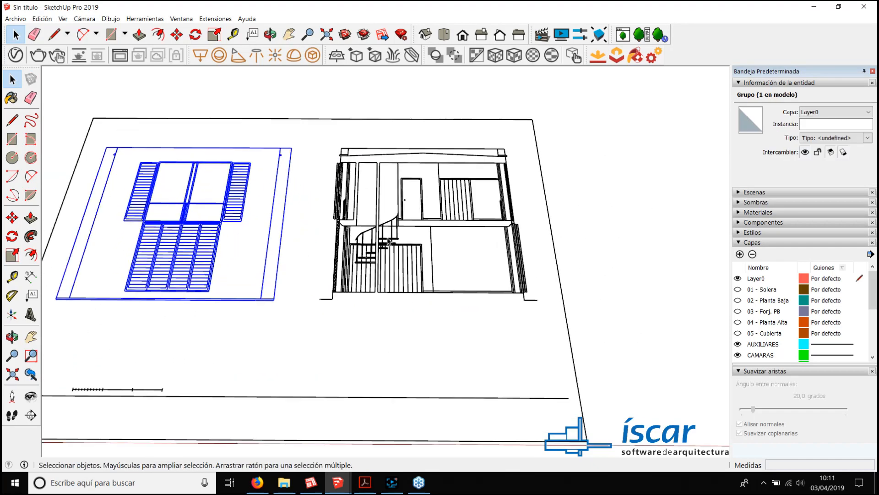
{"action": "left_click_drag", "start_coordinate": [305, 135], "coordinate": [583, 368]}
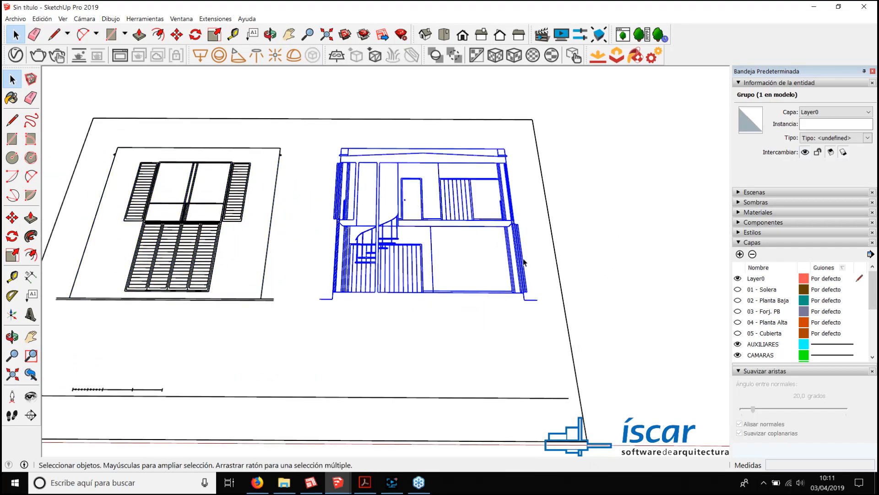
{"action": "right_click", "coordinate": [514, 242]}
{"action": "left_click", "coordinate": [551, 317]}
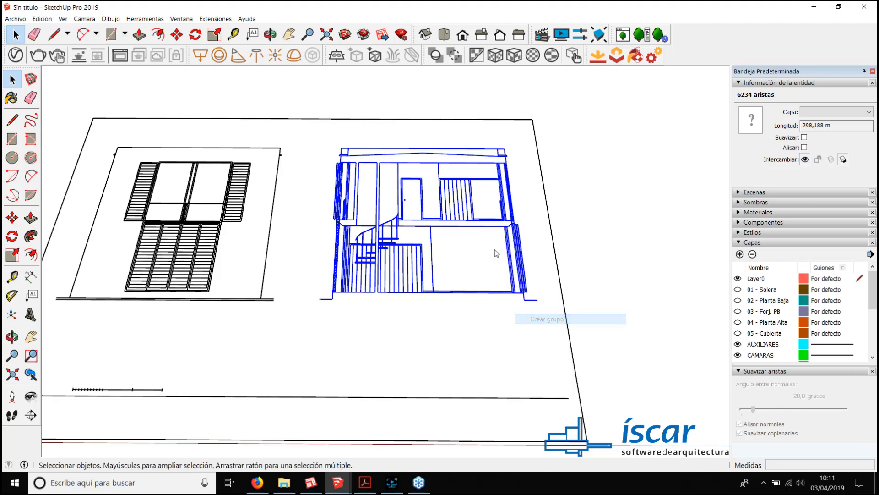
Step: Delete the sheet frames, scale bars and other loose linework, keeping only the four drawing groups
{"action": "scroll", "coordinate": [498, 229], "scroll_direction": "down", "scroll_amount": 1}
{"action": "scroll", "coordinate": [498, 229], "scroll_direction": "down", "scroll_amount": 3}
{"action": "middle_click_drag", "start_coordinate": [498, 229], "coordinate": [160, 127]}
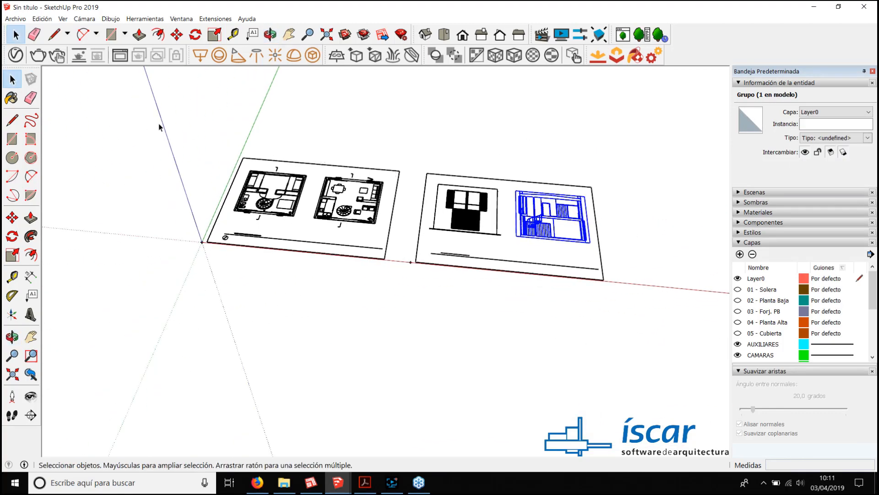
{"action": "left_click_drag", "start_coordinate": [106, 116], "coordinate": [648, 342]}
{"action": "scroll", "coordinate": [545, 226], "scroll_direction": "up", "scroll_amount": 2}
{"action": "left_click", "coordinate": [545, 225], "text": "shift"}
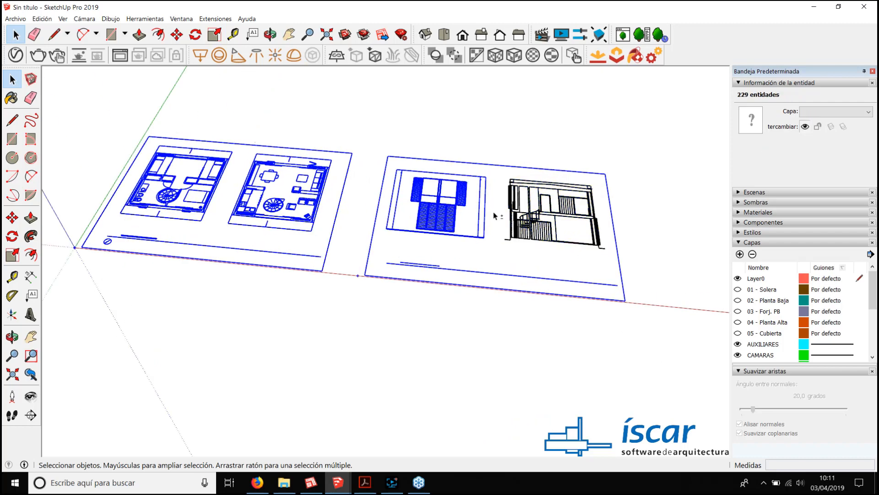
{"action": "left_click", "coordinate": [446, 215], "text": "shift"}
{"action": "left_click", "coordinate": [278, 207], "text": "shift"}
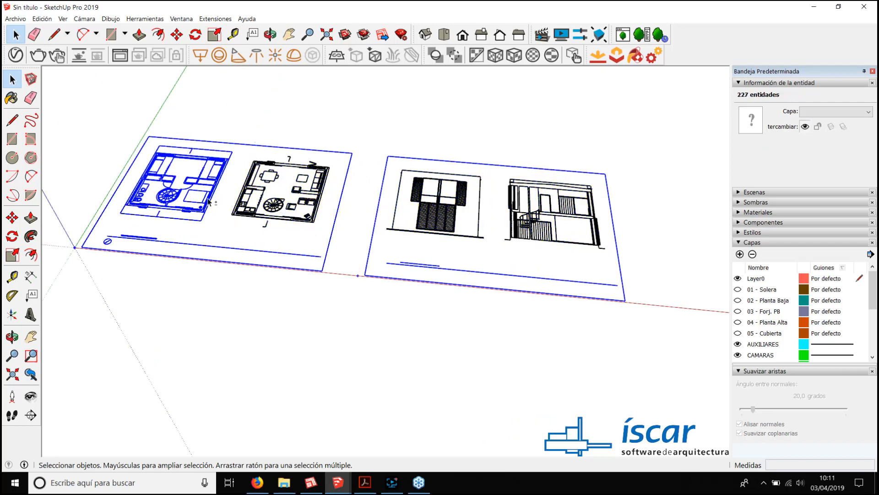
{"action": "left_click", "coordinate": [168, 200], "text": "shift"}
{"action": "left_click", "coordinate": [366, 325]}
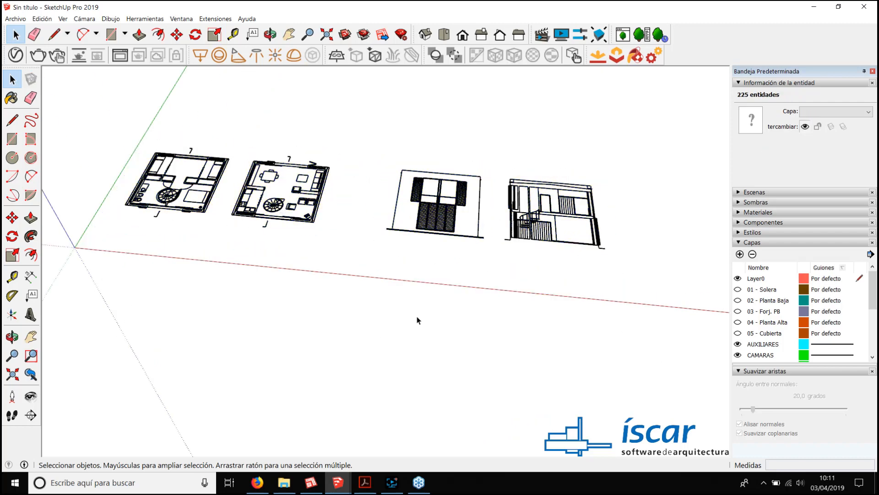
Step: Check the grouped living-room floor plan and its placement relative to the facade and section drawings
{"action": "scroll", "coordinate": [349, 249], "scroll_direction": "up", "scroll_amount": 5}
{"action": "left_click", "coordinate": [361, 215]}
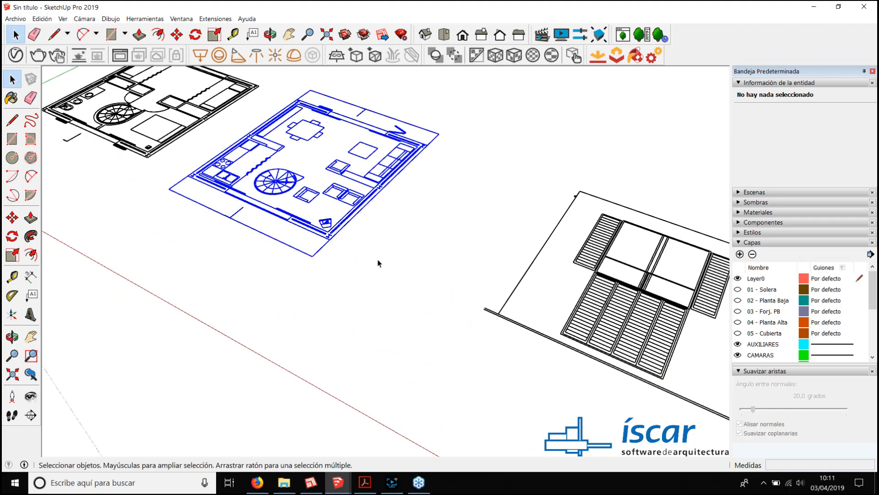
{"action": "scroll", "coordinate": [379, 263], "scroll_direction": "down", "scroll_amount": 4}
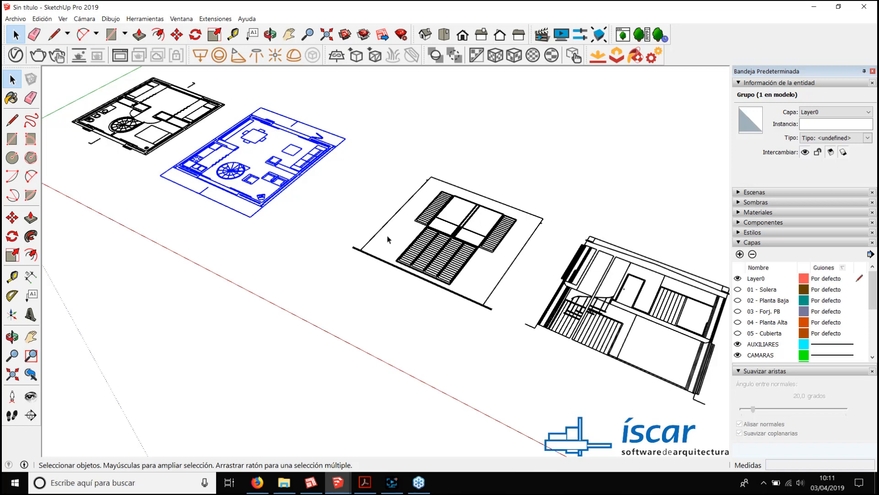
{"action": "middle_click_drag", "start_coordinate": [388, 239], "coordinate": [455, 242]}
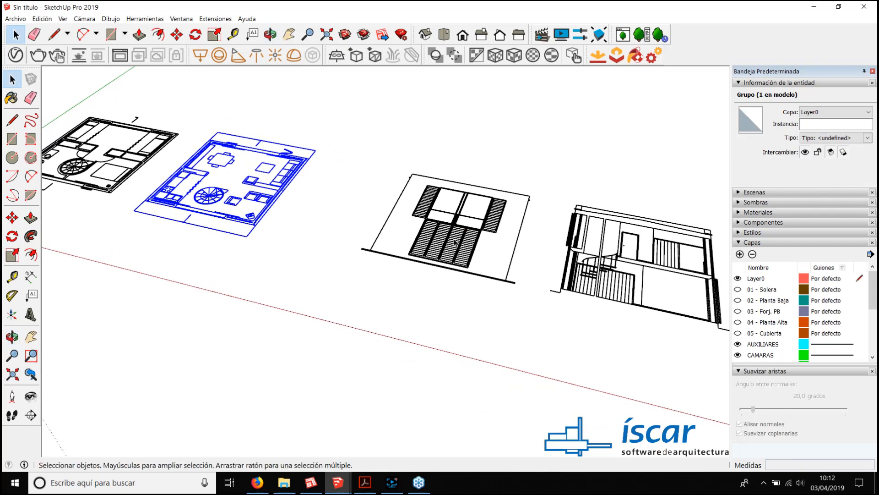
Step: Rotate the facade elevation group 90 degrees about the red axis along its base line to stand it upright
{"action": "left_click", "coordinate": [463, 268]}
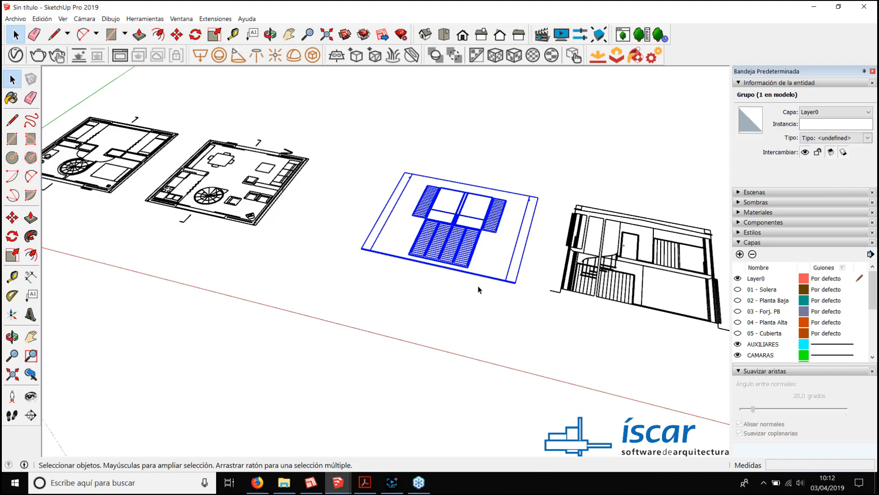
{"action": "middle_click_drag", "start_coordinate": [480, 287], "coordinate": [458, 302]}
{"action": "scroll", "coordinate": [453, 334], "scroll_direction": "up", "scroll_amount": 3}
{"action": "middle_click_drag", "start_coordinate": [454, 334], "coordinate": [357, 194]}
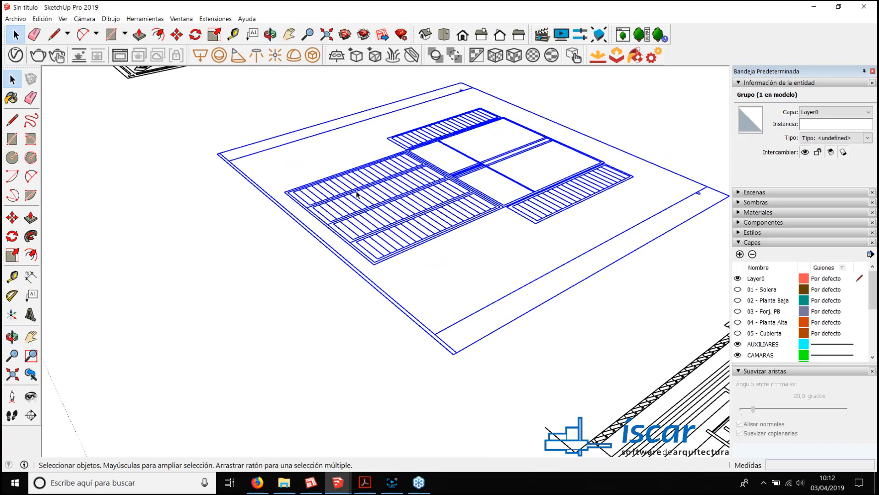
{"action": "key", "text": "q"}
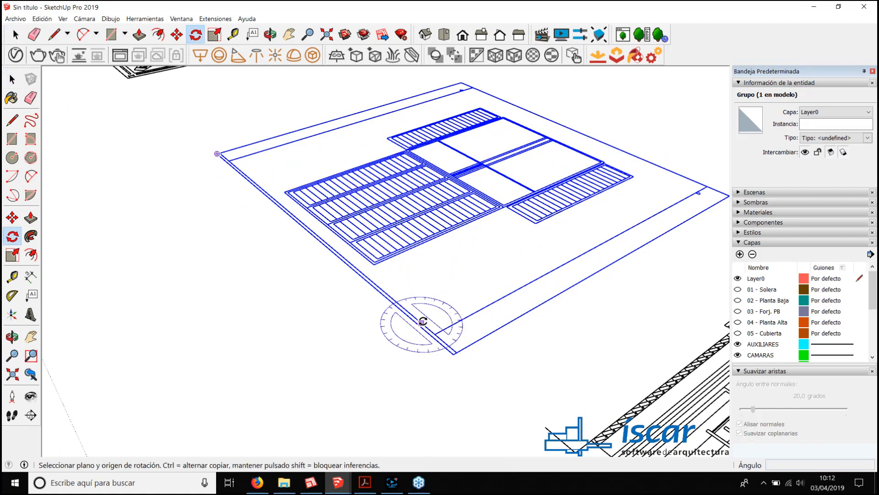
{"action": "left_click", "coordinate": [422, 324]}
{"action": "key", "text": "Right"}
{"action": "left_click", "coordinate": [358, 270]}
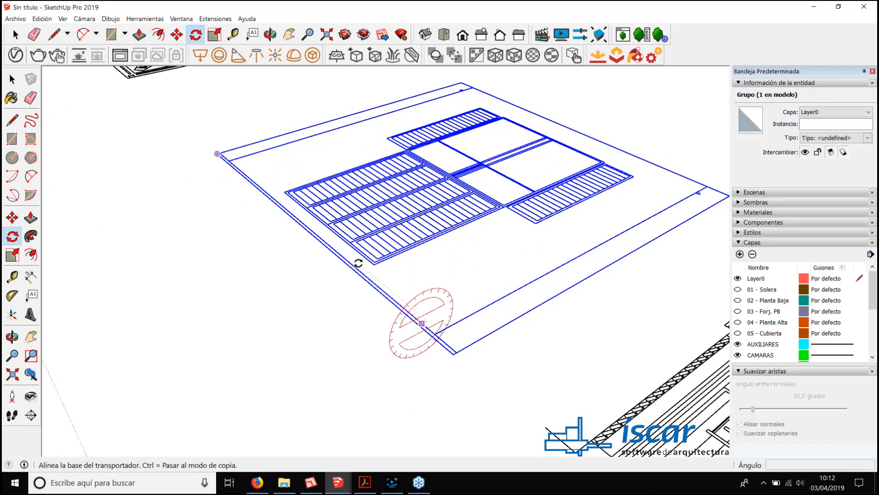
{"action": "left_click", "coordinate": [570, 248]}
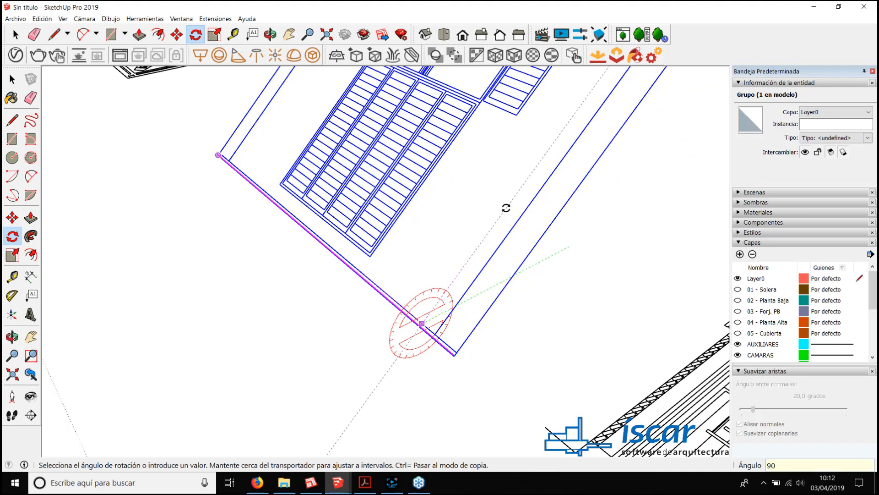
{"action": "key", "text": "Return"}
Step: Move the upright facade elevation so the base of its side wall snaps to the outer corner of the living-room plan
{"action": "key", "text": "m"}
{"action": "scroll", "coordinate": [438, 343], "scroll_direction": "up", "scroll_amount": 3}
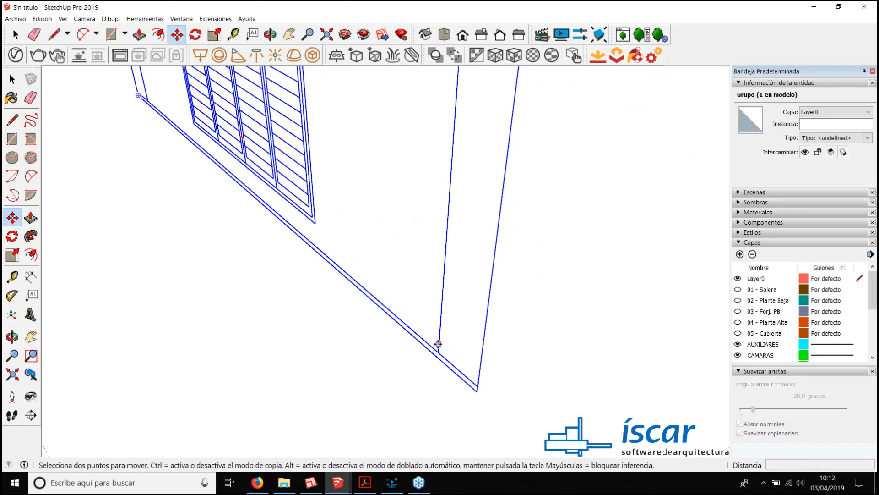
{"action": "left_click", "coordinate": [439, 343]}
{"action": "scroll", "coordinate": [438, 344], "scroll_direction": "down", "scroll_amount": 10}
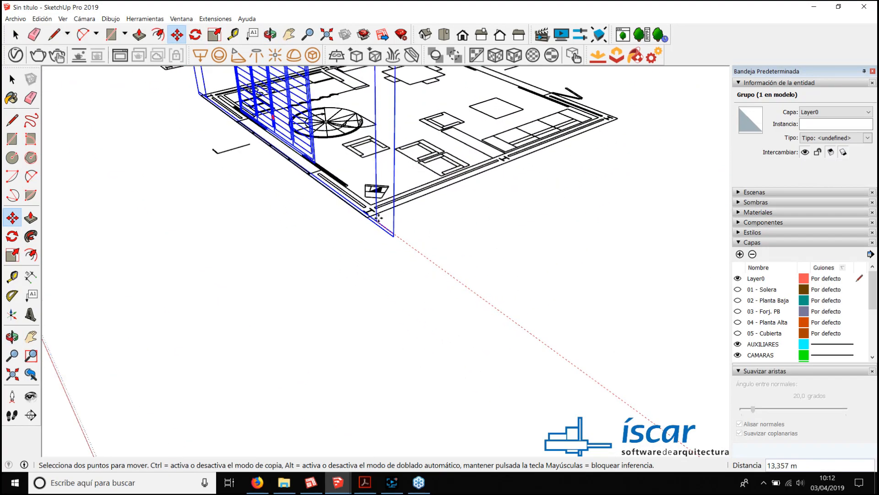
{"action": "left_click", "coordinate": [377, 217]}
{"action": "scroll", "coordinate": [376, 216], "scroll_direction": "up", "scroll_amount": 5}
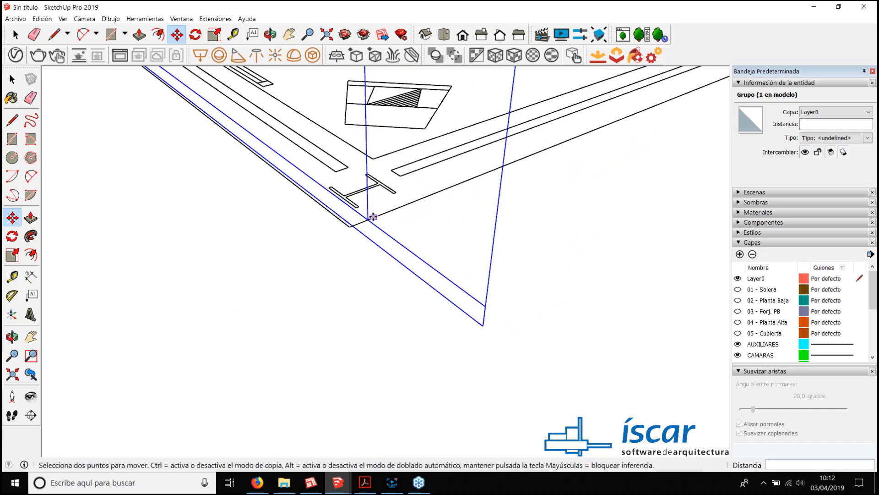
Step: Move the facade elevation 5 m along the green axis, away from the front of the living-room plan
{"action": "scroll", "coordinate": [374, 217], "scroll_direction": "down", "scroll_amount": 2}
{"action": "scroll", "coordinate": [367, 218], "scroll_direction": "down", "scroll_amount": 4}
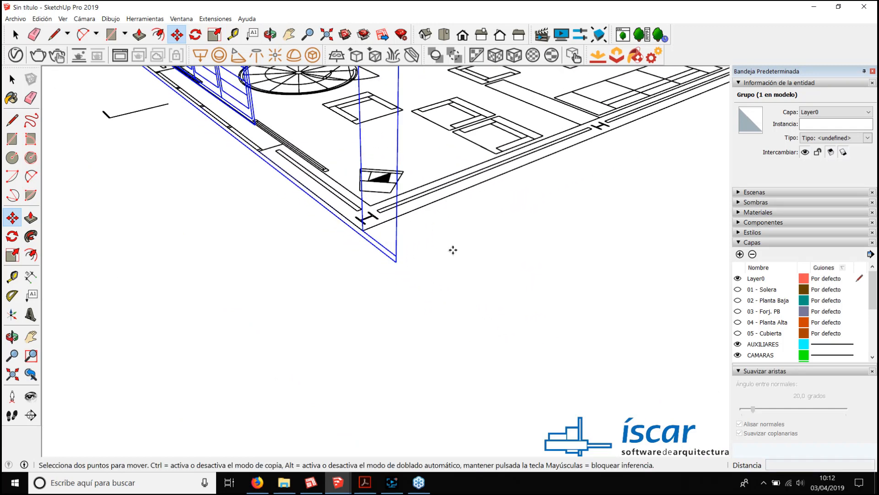
{"action": "type", "text": "5"}
{"action": "key", "text": "Return"}
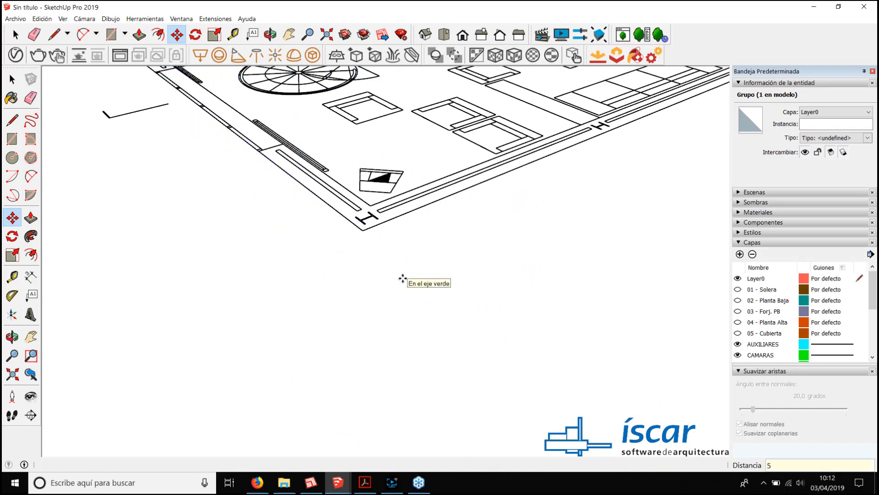
{"action": "scroll", "coordinate": [402, 277], "scroll_direction": "down", "scroll_amount": 10}
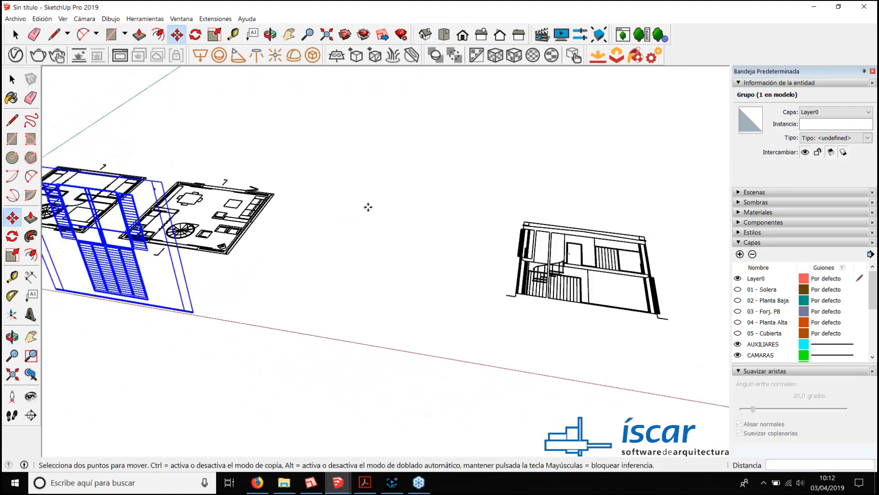
Step: Rotate the building section group 90 degrees flat on the ground, about the blue axis
{"action": "key", "text": "space"}
{"action": "left_click", "coordinate": [572, 265]}
{"action": "middle_click_drag", "start_coordinate": [572, 266], "coordinate": [316, 183]}
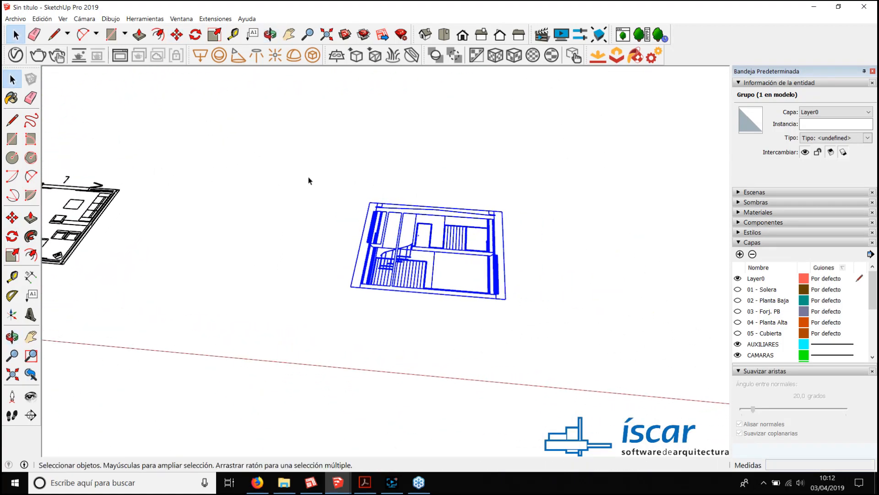
{"action": "scroll", "coordinate": [426, 238], "scroll_direction": "up", "scroll_amount": 2}
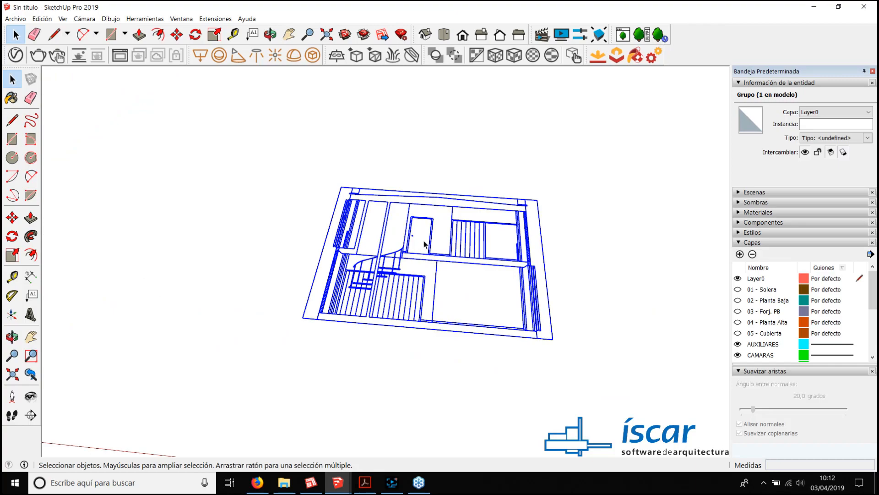
{"action": "scroll", "coordinate": [424, 244], "scroll_direction": "up", "scroll_amount": 2}
{"action": "key", "text": "q"}
{"action": "left_click", "coordinate": [442, 280]}
{"action": "left_click", "coordinate": [483, 283]}
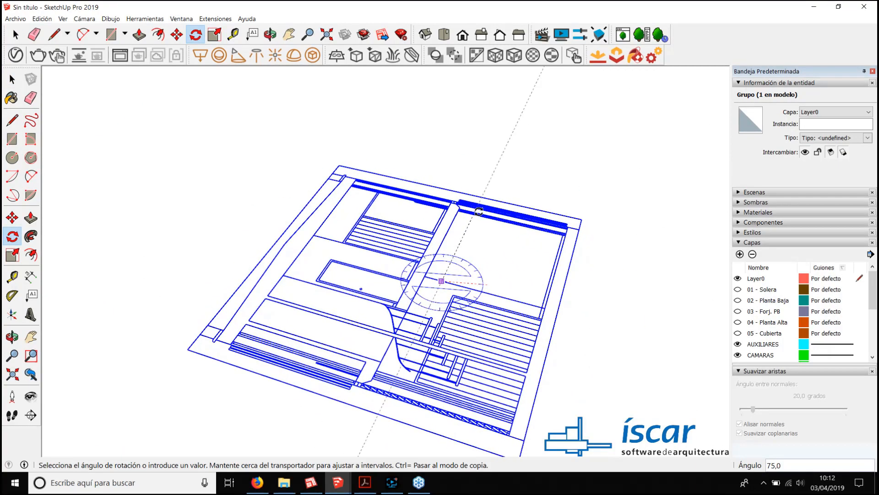
{"action": "type", "text": "90"}
{"action": "key", "text": "Return"}
{"action": "middle_click_drag", "start_coordinate": [478, 211], "coordinate": [282, 192]}
Step: Rotate the section group 90 degrees about the green axis along its base line to stand it upright
{"action": "key", "text": "q"}
{"action": "scroll", "coordinate": [457, 353], "scroll_direction": "up", "scroll_amount": 4}
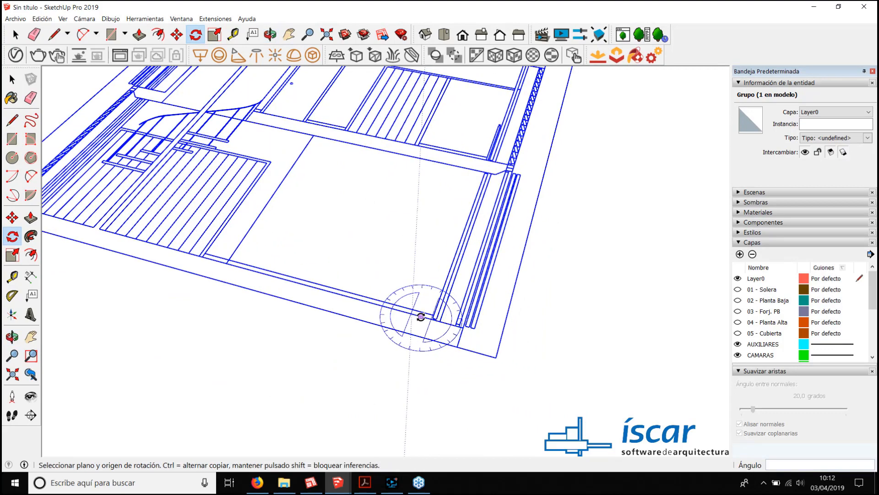
{"action": "middle_click_drag", "start_coordinate": [304, 287], "coordinate": [403, 336]}
{"action": "left_click", "coordinate": [405, 331]}
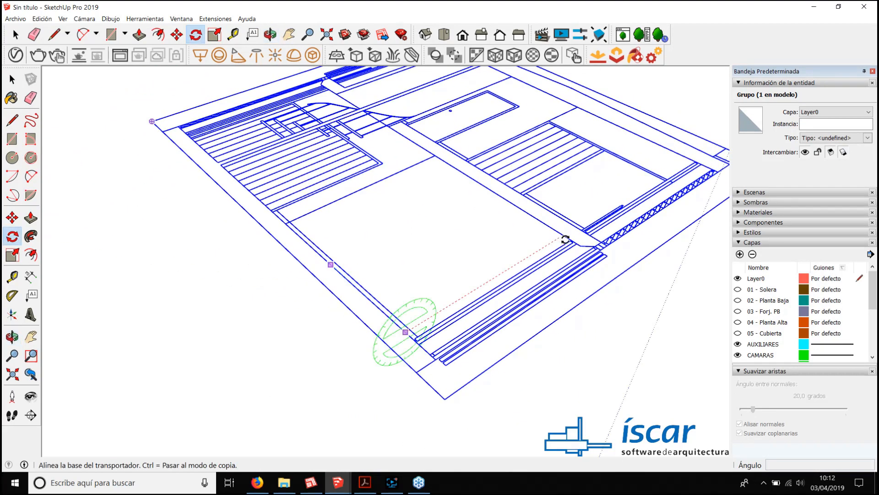
{"action": "left_click", "coordinate": [458, 259]}
{"action": "type", "text": "90"}
{"action": "key", "text": "Return"}
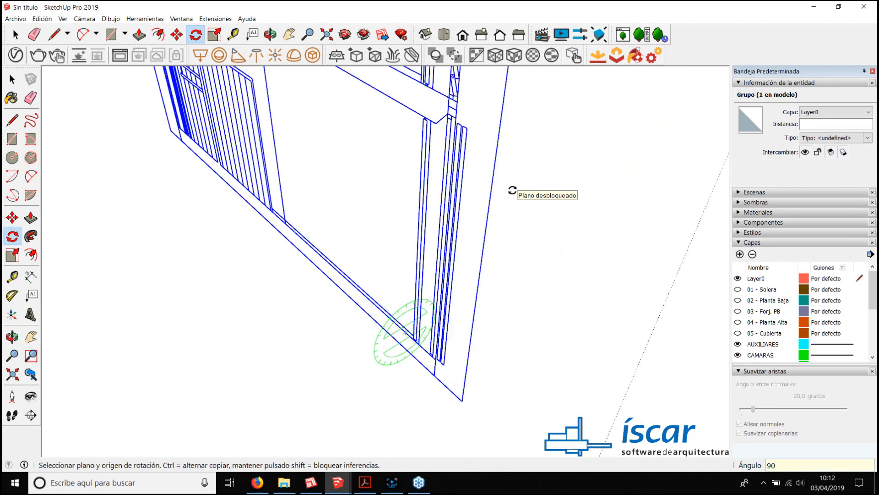
Step: Move the upright section by its lower wall corner onto the matching outer corner of the living-room plan
{"action": "middle_click_drag", "start_coordinate": [513, 189], "coordinate": [227, 230]}
{"action": "scroll", "coordinate": [344, 214], "scroll_direction": "up", "scroll_amount": 5}
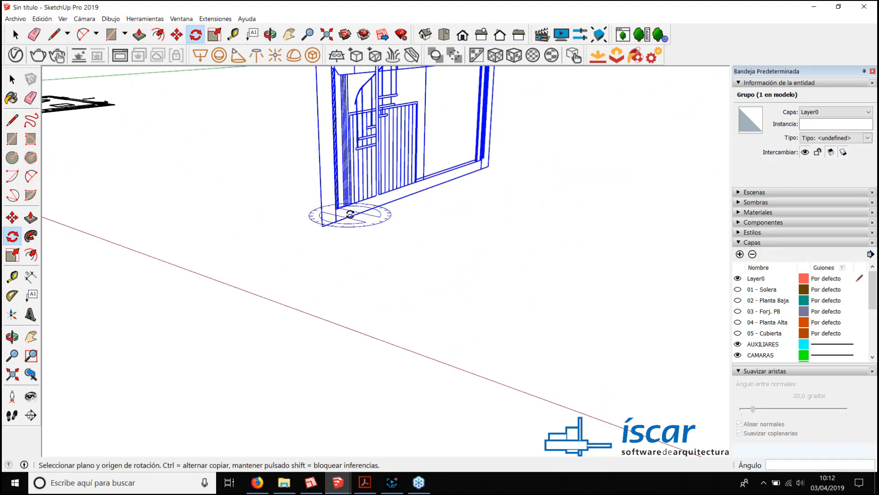
{"action": "key", "text": "m"}
{"action": "scroll", "coordinate": [359, 210], "scroll_direction": "down", "scroll_amount": 8}
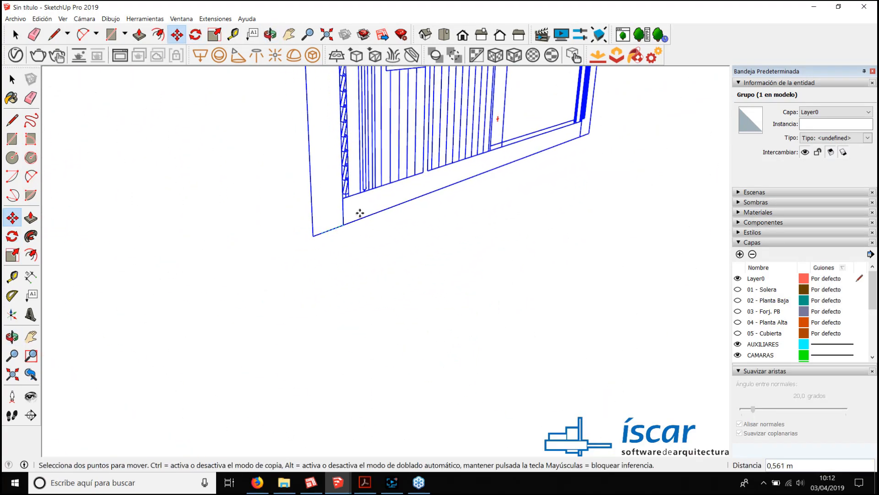
{"action": "middle_click_drag", "start_coordinate": [359, 199], "coordinate": [362, 266]}
{"action": "scroll", "coordinate": [363, 265], "scroll_direction": "up", "scroll_amount": 6}
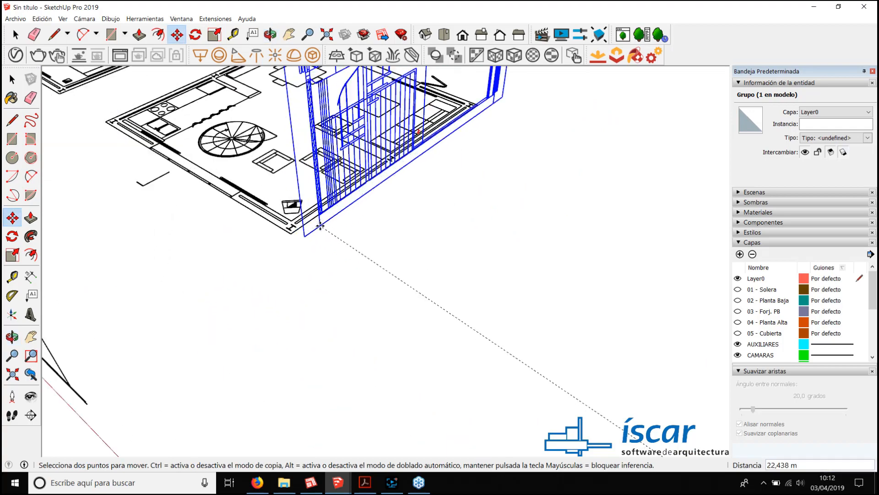
{"action": "scroll", "coordinate": [293, 259], "scroll_direction": "down", "scroll_amount": 2}
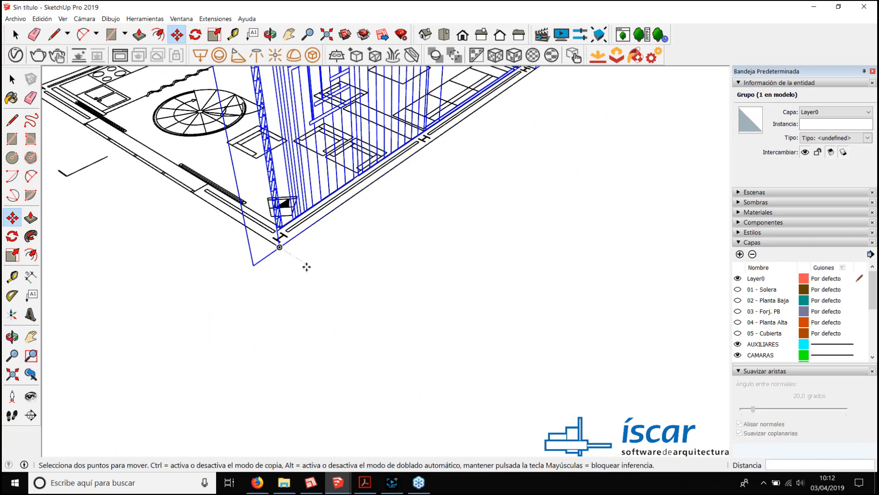
Step: Move the section 5 m along the red axis away from the plan and clear the selection
{"action": "left_click", "coordinate": [305, 264]}
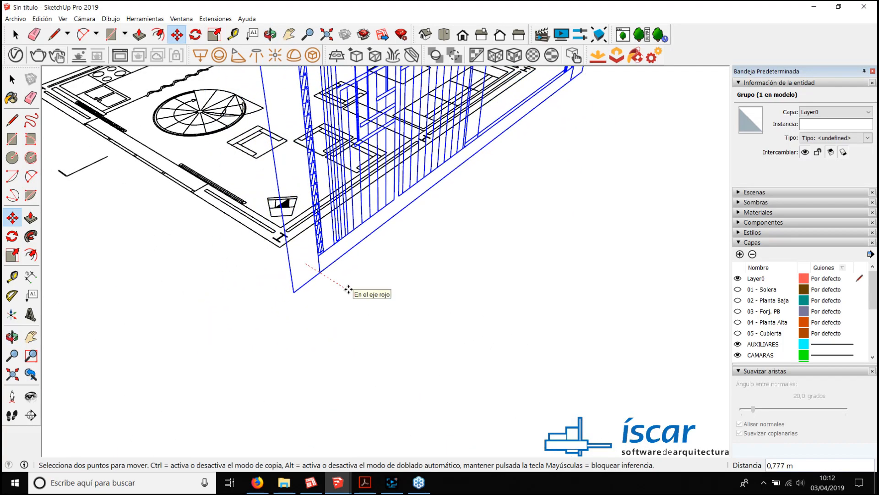
{"action": "type", "text": "5"}
{"action": "key", "text": "Return"}
{"action": "middle_click_drag", "start_coordinate": [349, 290], "coordinate": [408, 278]}
{"action": "scroll", "coordinate": [450, 266], "scroll_direction": "down", "scroll_amount": 10}
{"action": "key", "text": "space"}
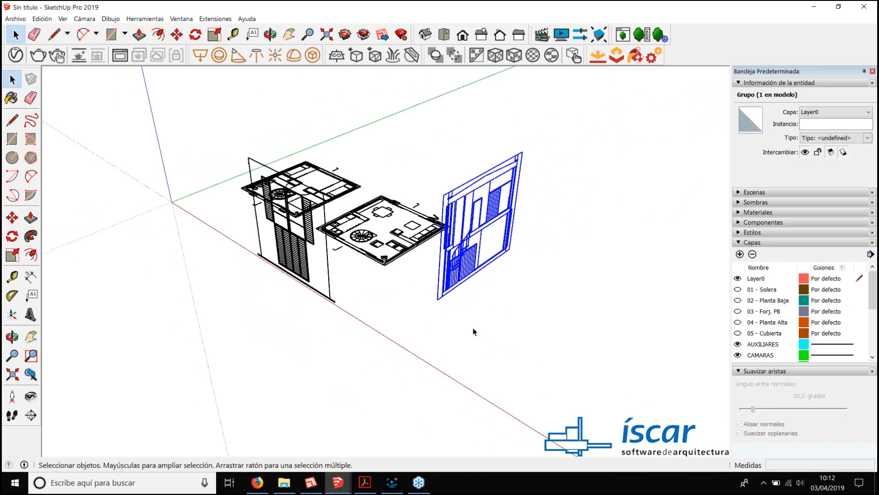
{"action": "left_click", "coordinate": [471, 327]}
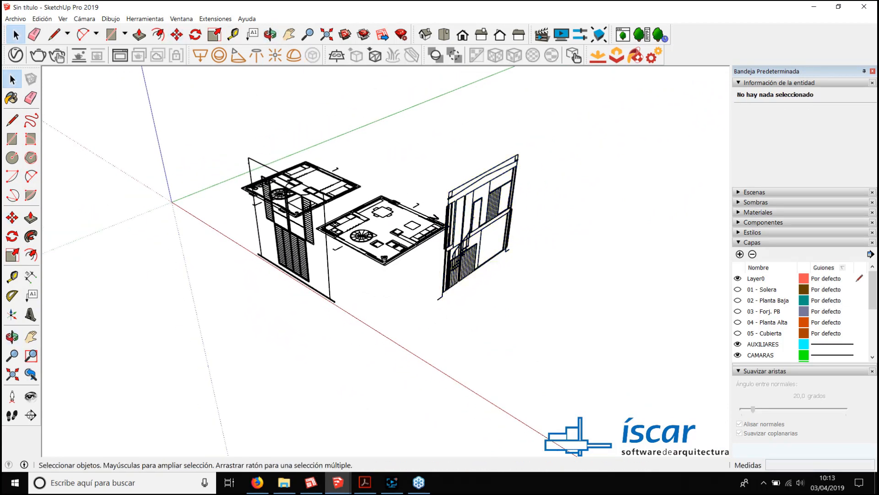
Step: Switch to the webinar PDF in Acrobat, view the slide "Modelado con Grupos y Componentes" and move its window off the model
{"action": "left_click", "coordinate": [365, 482]}
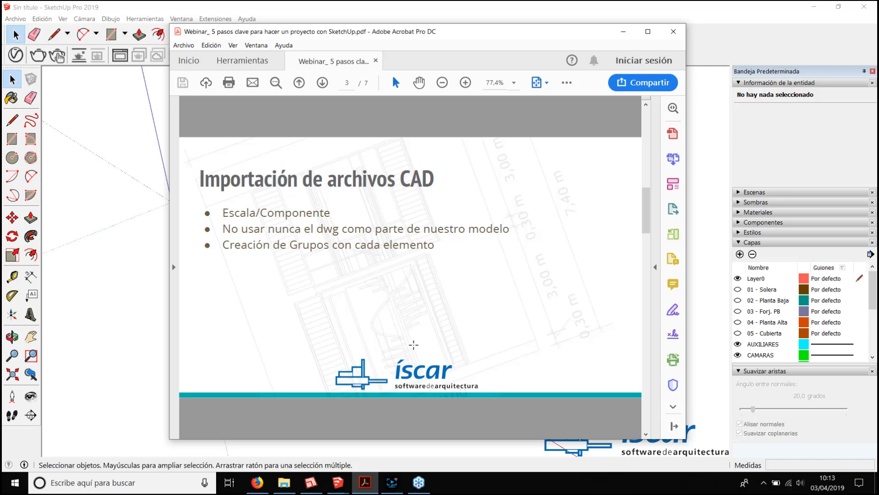
{"action": "scroll", "coordinate": [419, 327], "scroll_direction": "down", "scroll_amount": 1}
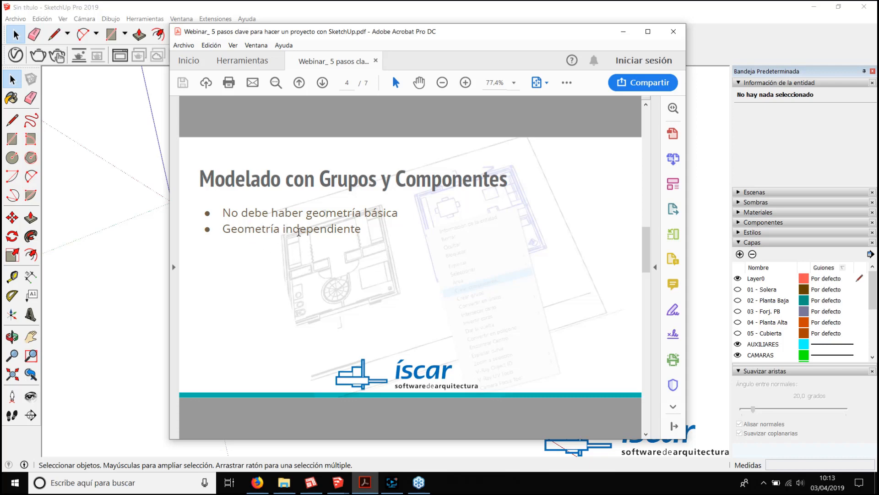
{"action": "left_click_drag", "start_coordinate": [440, 33], "coordinate": [691, 61]}
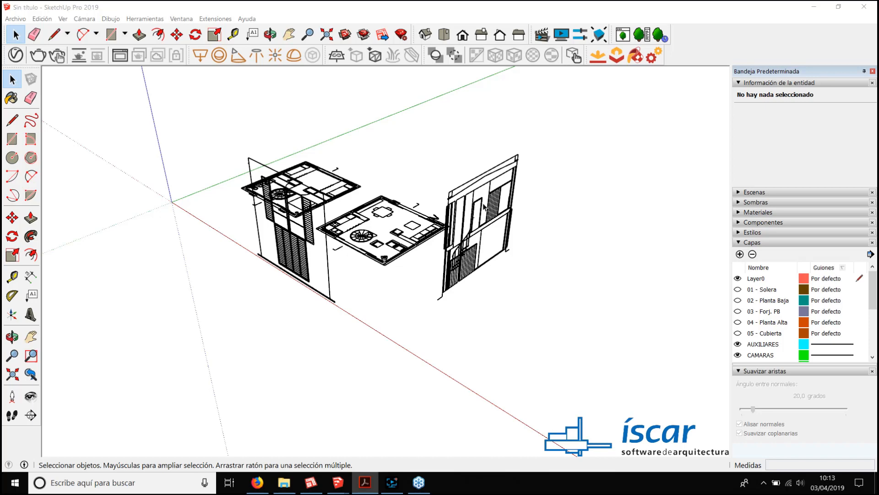
Step: Examine how the upright facade and section line up with the two floor plans
{"action": "middle_click_drag", "start_coordinate": [451, 313], "coordinate": [431, 279]}
{"action": "middle_click_drag", "start_coordinate": [435, 285], "coordinate": [431, 326]}
{"action": "scroll", "coordinate": [430, 326], "scroll_direction": "up", "scroll_amount": 5}
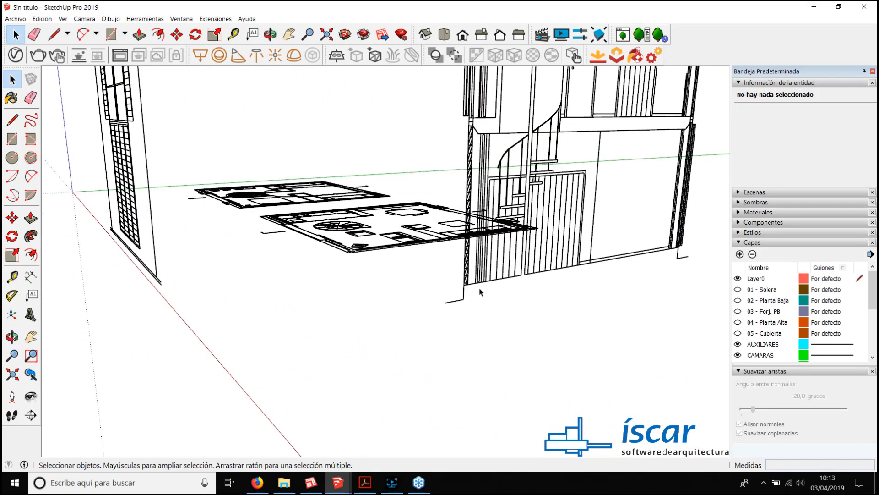
{"action": "scroll", "coordinate": [467, 283], "scroll_direction": "down", "scroll_amount": 5}
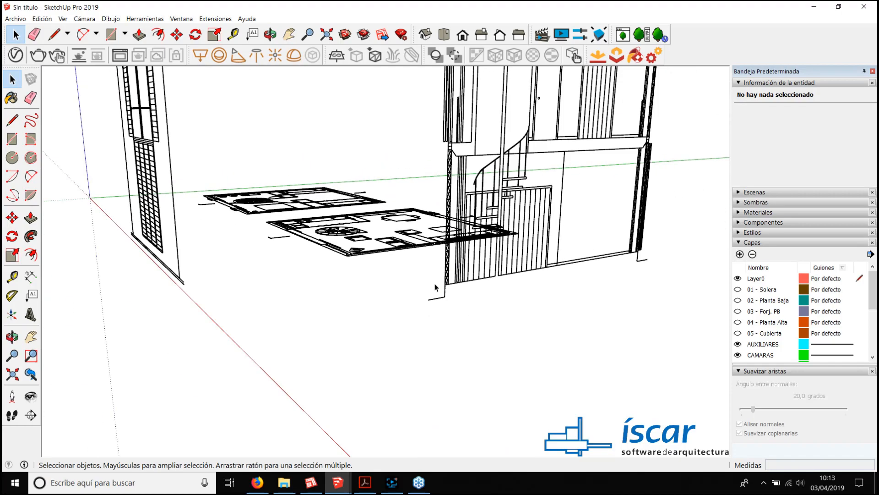
{"action": "middle_click_drag", "start_coordinate": [436, 286], "coordinate": [396, 273]}
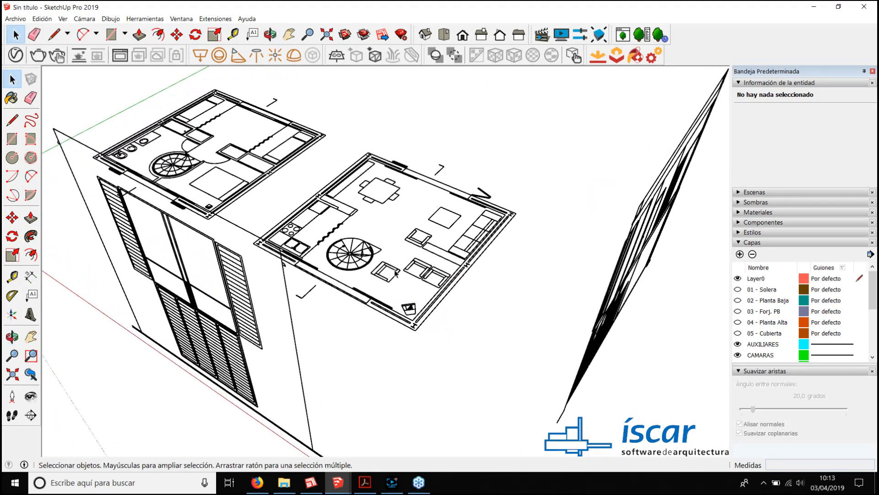
{"action": "left_click", "coordinate": [450, 296]}
{"action": "left_click", "coordinate": [254, 182]}
{"action": "scroll", "coordinate": [389, 208], "scroll_direction": "down", "scroll_amount": 3}
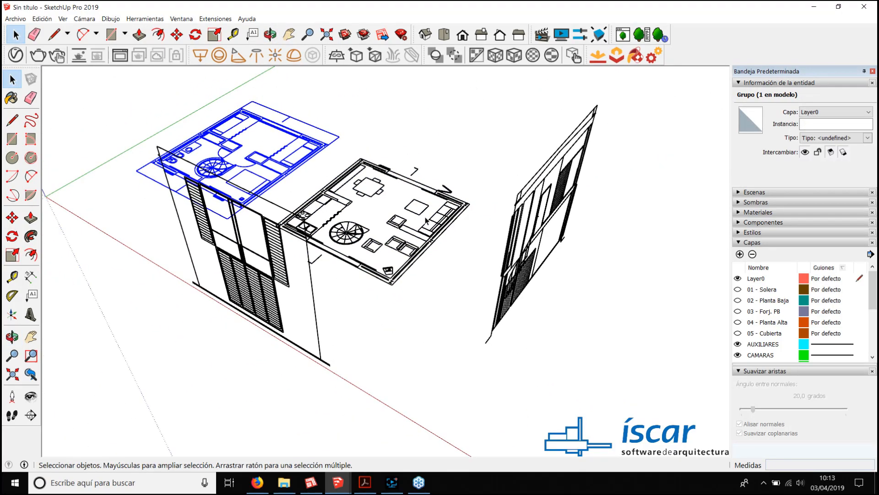
{"action": "left_click", "coordinate": [513, 275]}
Step: Draw a 7 × 7 m rectangle between opposite outer corners of the living-room floor plan
{"action": "scroll", "coordinate": [340, 227], "scroll_direction": "up", "scroll_amount": 5}
{"action": "scroll", "coordinate": [339, 227], "scroll_direction": "up", "scroll_amount": 5}
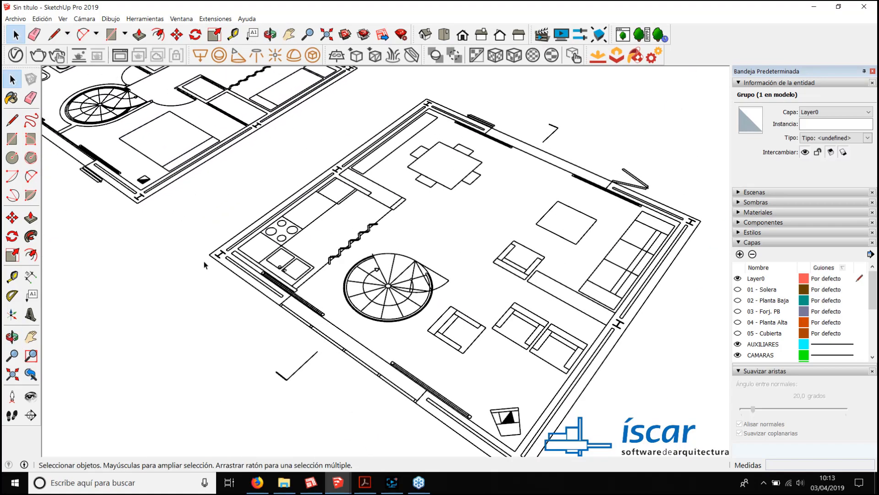
{"action": "key", "text": "r"}
{"action": "scroll", "coordinate": [230, 248], "scroll_direction": "up", "scroll_amount": 3}
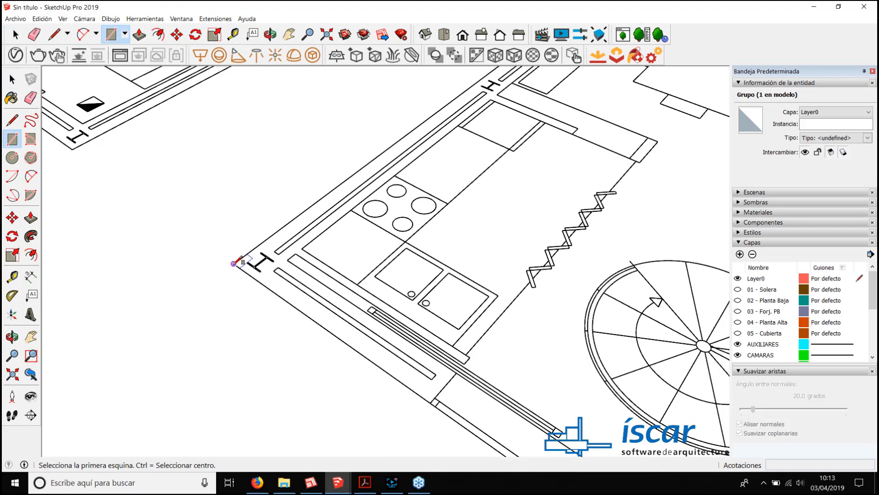
{"action": "left_click", "coordinate": [236, 262]}
{"action": "scroll", "coordinate": [236, 262], "scroll_direction": "down", "scroll_amount": 5}
{"action": "scroll", "coordinate": [526, 188], "scroll_direction": "up", "scroll_amount": 4}
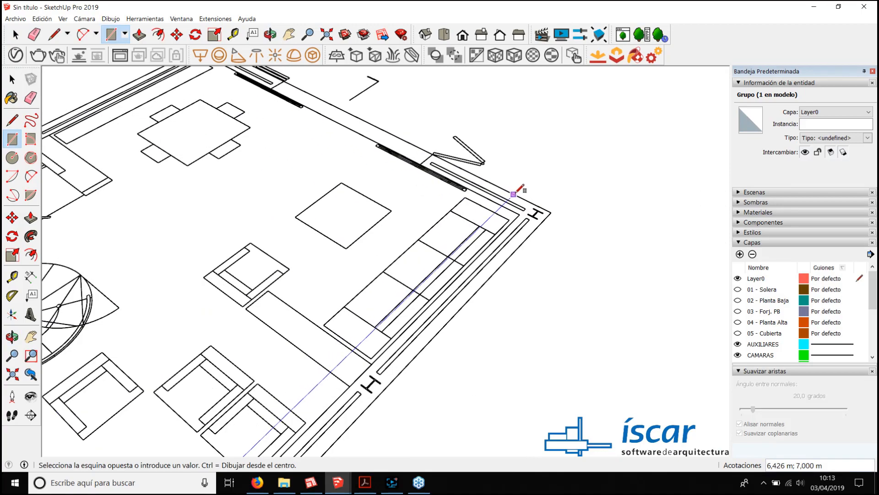
{"action": "left_click", "coordinate": [534, 215]}
{"action": "scroll", "coordinate": [500, 217], "scroll_direction": "down", "scroll_amount": 2}
Step: Extrude the rectangle with Push/Pull into a floor slab, taking its height from the floor line of the section
{"action": "middle_click_drag", "start_coordinate": [498, 220], "coordinate": [466, 177]}
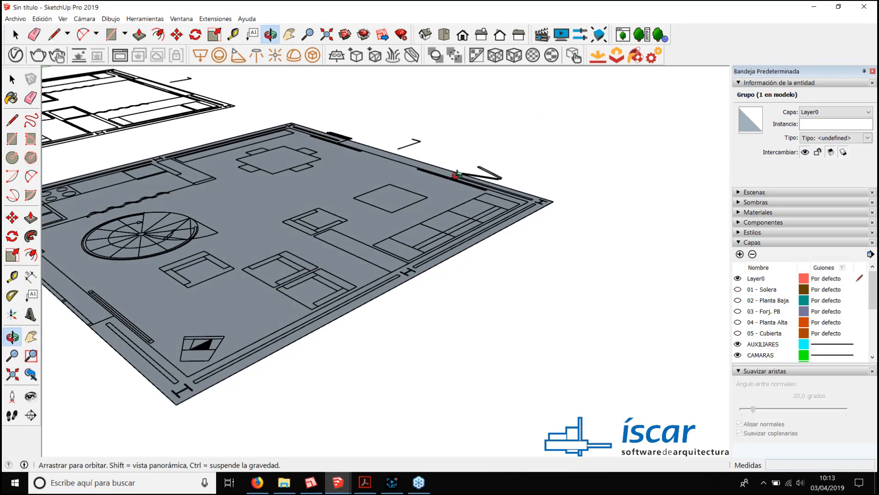
{"action": "scroll", "coordinate": [466, 176], "scroll_direction": "down", "scroll_amount": 2}
{"action": "middle_click_drag", "start_coordinate": [359, 214], "coordinate": [329, 257]}
{"action": "scroll", "coordinate": [362, 209], "scroll_direction": "down", "scroll_amount": 2}
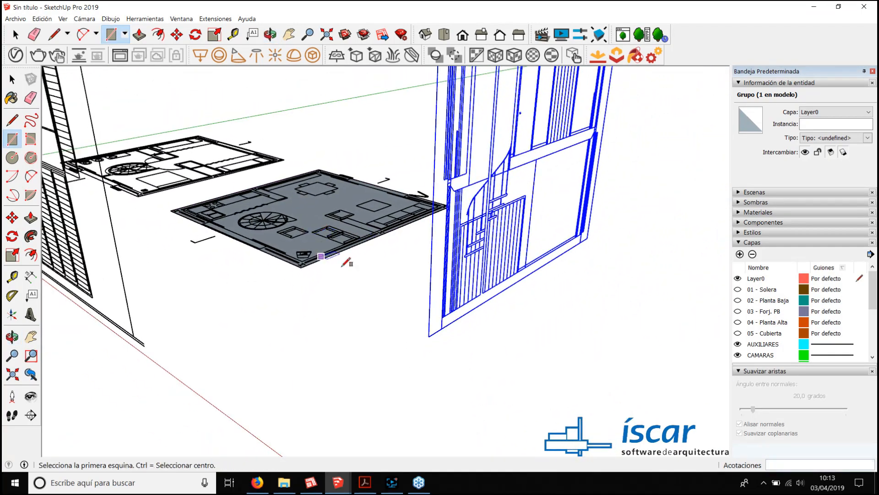
{"action": "key", "text": "p"}
{"action": "left_click", "coordinate": [309, 218]}
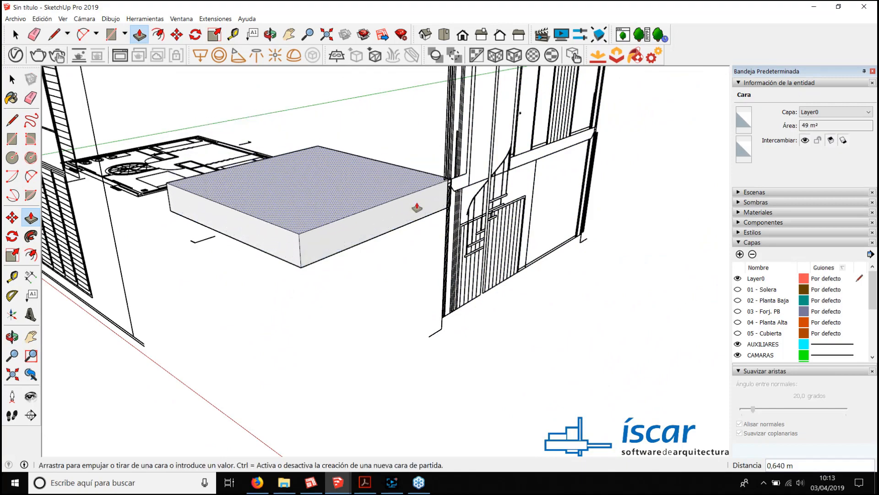
{"action": "middle_click_drag", "start_coordinate": [418, 205], "coordinate": [461, 241]}
{"action": "scroll", "coordinate": [463, 238], "scroll_direction": "up", "scroll_amount": 2}
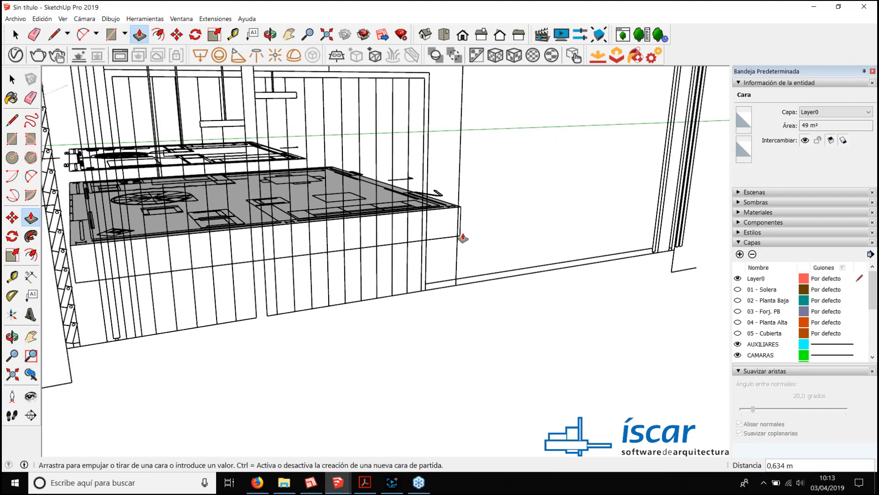
{"action": "left_click", "coordinate": [458, 285]}
{"action": "scroll", "coordinate": [518, 205], "scroll_direction": "down", "scroll_amount": 4}
Step: Turn all the geometry of the extruded floor slab into a component, keeping the default definition name and options
{"action": "middle_click_drag", "start_coordinate": [518, 205], "coordinate": [430, 238]}
{"action": "key", "text": "space"}
{"action": "scroll", "coordinate": [420, 234], "scroll_direction": "up", "scroll_amount": 4}
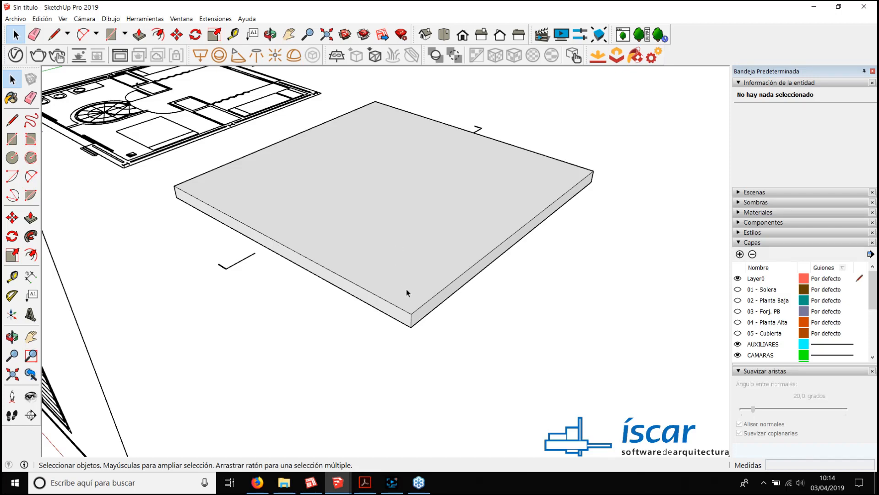
{"action": "left_click", "coordinate": [360, 279]}
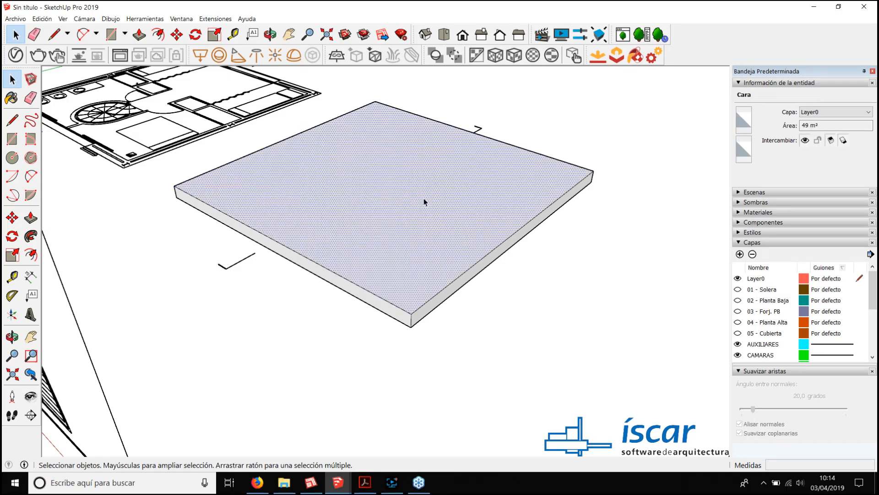
{"action": "middle_click_drag", "start_coordinate": [424, 198], "coordinate": [394, 237]}
{"action": "triple_click", "coordinate": [380, 232]}
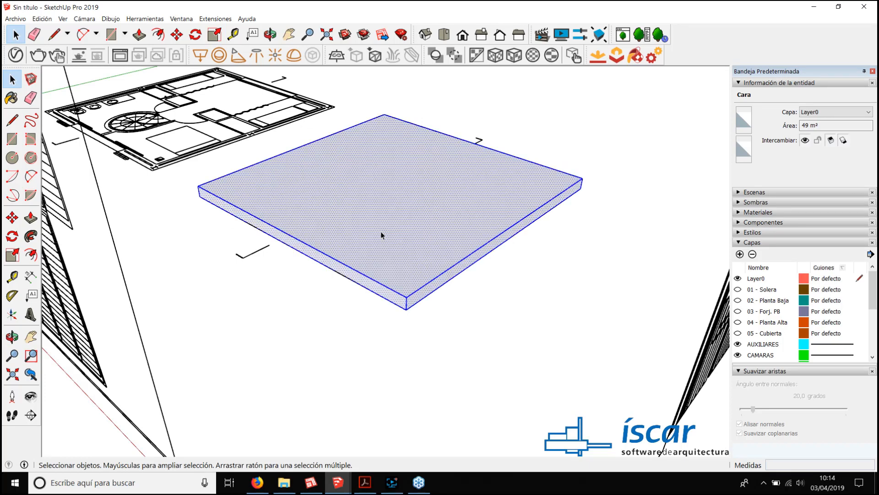
{"action": "right_click", "coordinate": [381, 232]}
{"action": "left_click", "coordinate": [453, 301]}
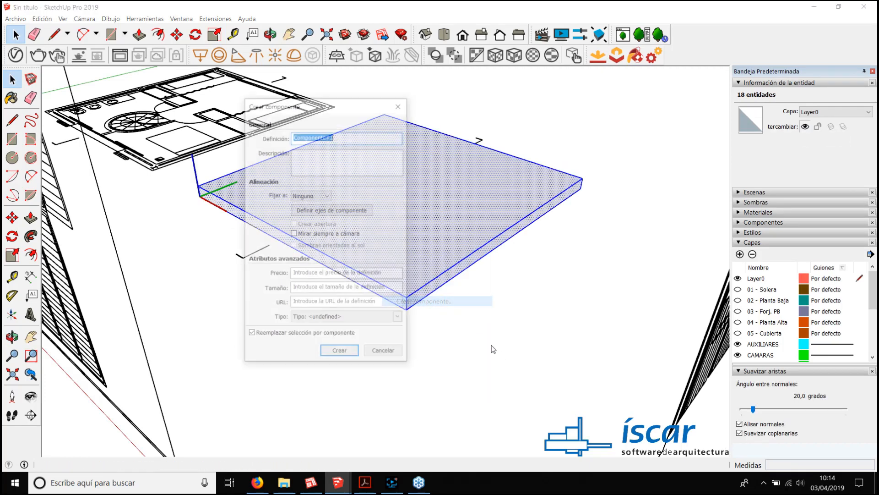
{"action": "left_click", "coordinate": [338, 355]}
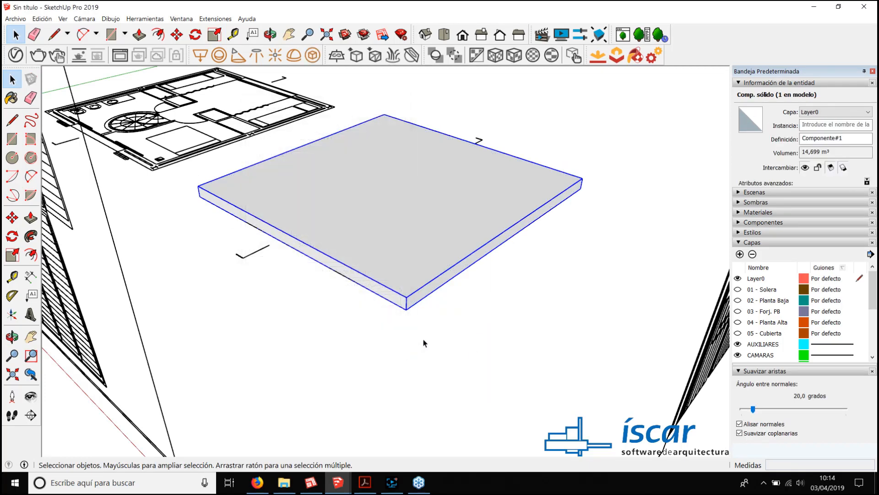
Step: Switch to the webinar PDF in Acrobat, view the slide "Organización en Capas" and move its window off the model
{"action": "scroll", "coordinate": [383, 207], "scroll_direction": "down", "scroll_amount": 5}
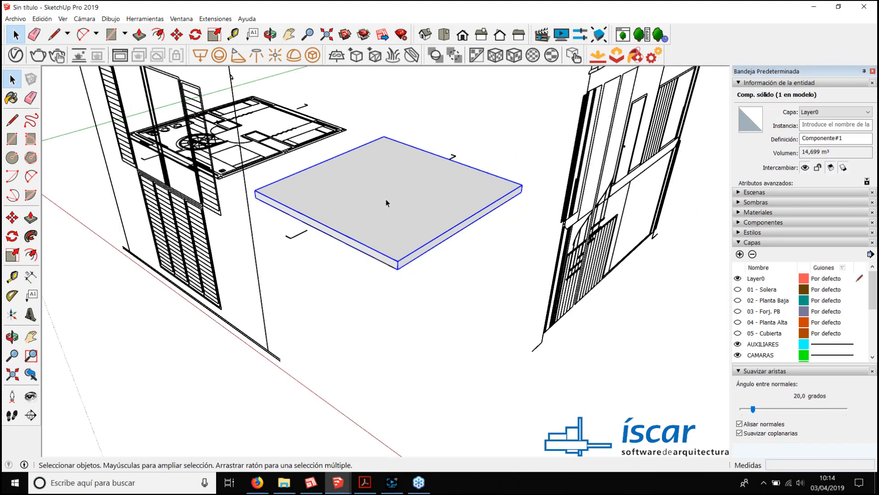
{"action": "middle_click_drag", "start_coordinate": [386, 199], "coordinate": [420, 186]}
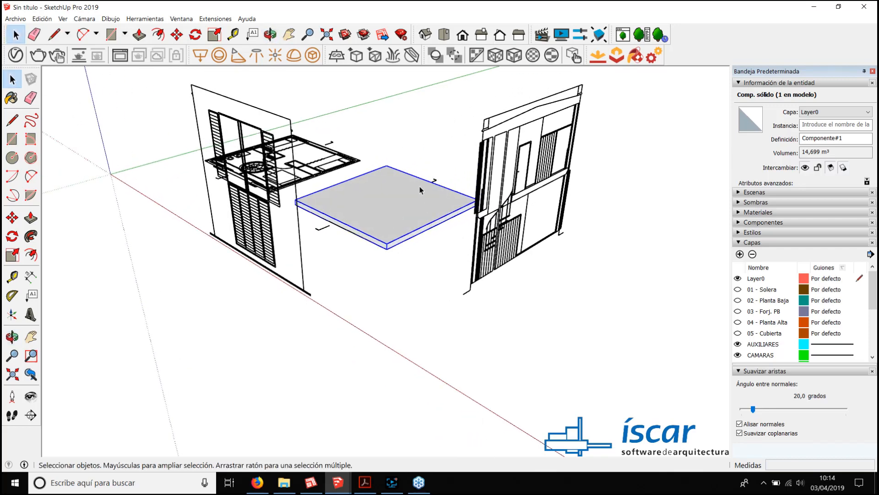
{"action": "scroll", "coordinate": [380, 227], "scroll_direction": "up", "scroll_amount": 3}
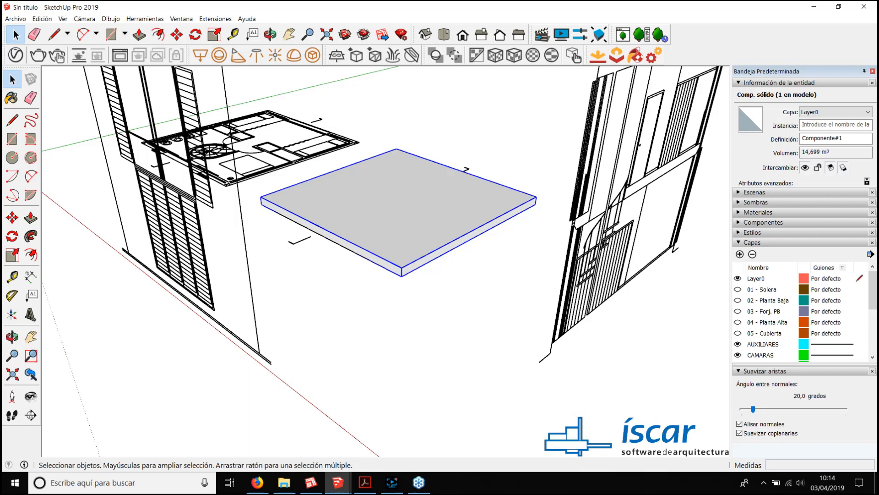
{"action": "left_click", "coordinate": [365, 482]}
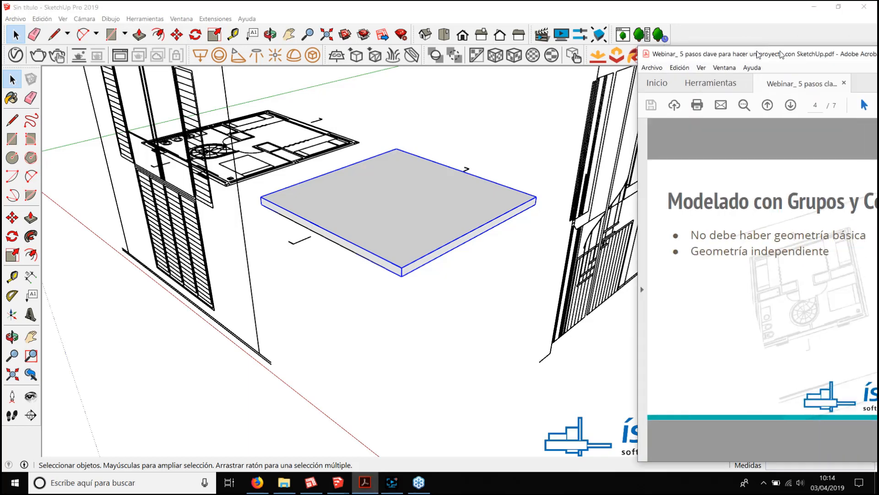
{"action": "scroll", "coordinate": [353, 168], "scroll_direction": "down", "scroll_amount": 3}
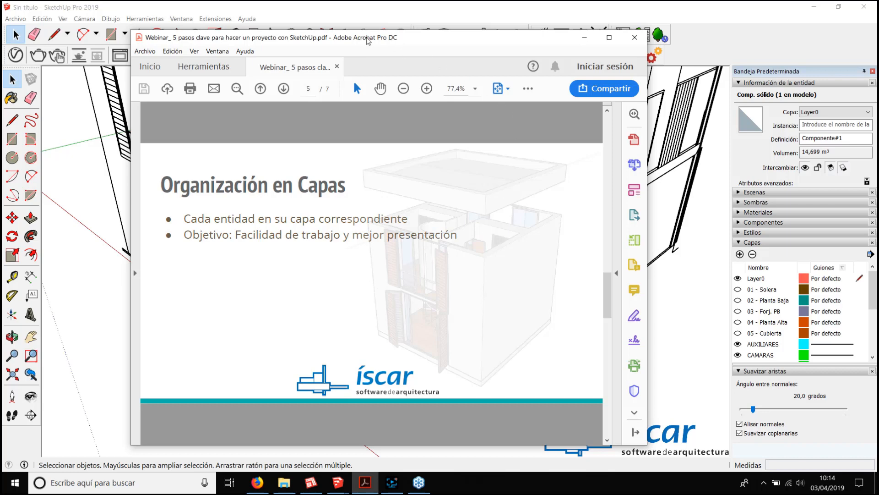
{"action": "mouse_move", "coordinate": [354, 37]}
{"action": "left_mouse_down"}
{"action": "mouse_move", "coordinate": [658, 98]}
{"action": "mouse_move", "coordinate": [878, 119]}
{"action": "left_mouse_up"}
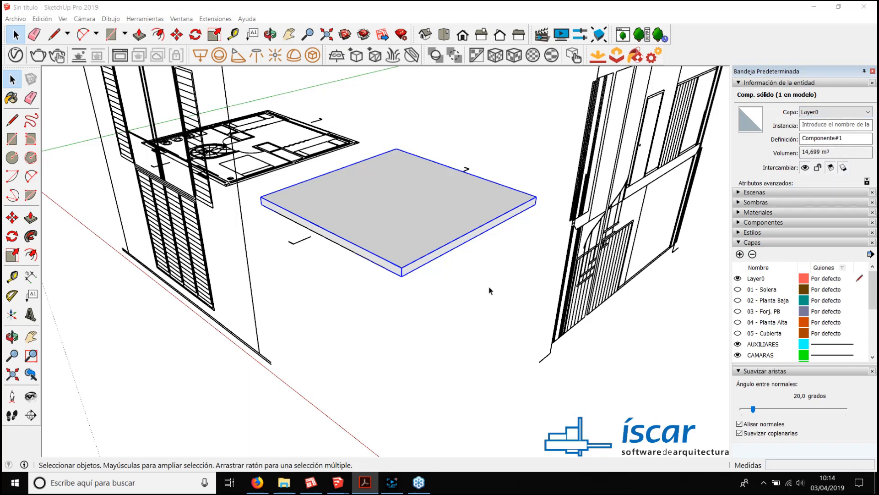
Step: Examine the upright facade and section groups around the slab and the layer they are assigned to
{"action": "scroll", "coordinate": [488, 279], "scroll_direction": "down", "scroll_amount": 5}
{"action": "left_click", "coordinate": [505, 224]}
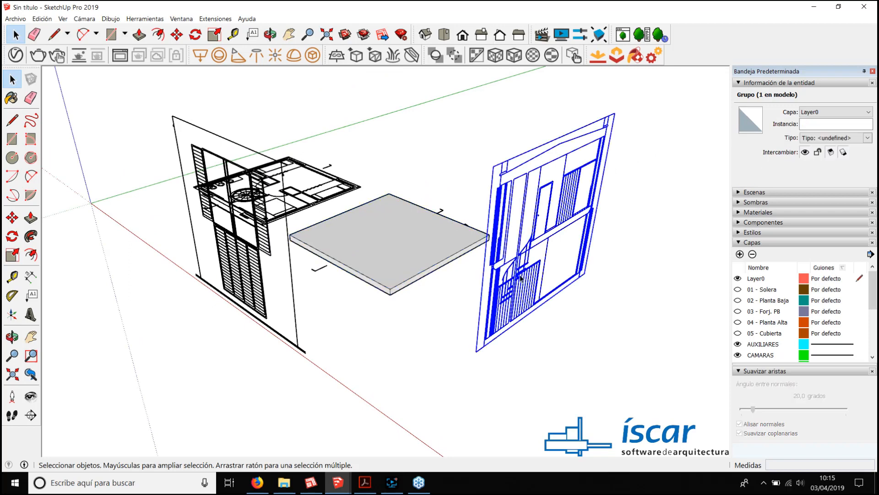
{"action": "middle_click_drag", "start_coordinate": [288, 195], "coordinate": [333, 207]}
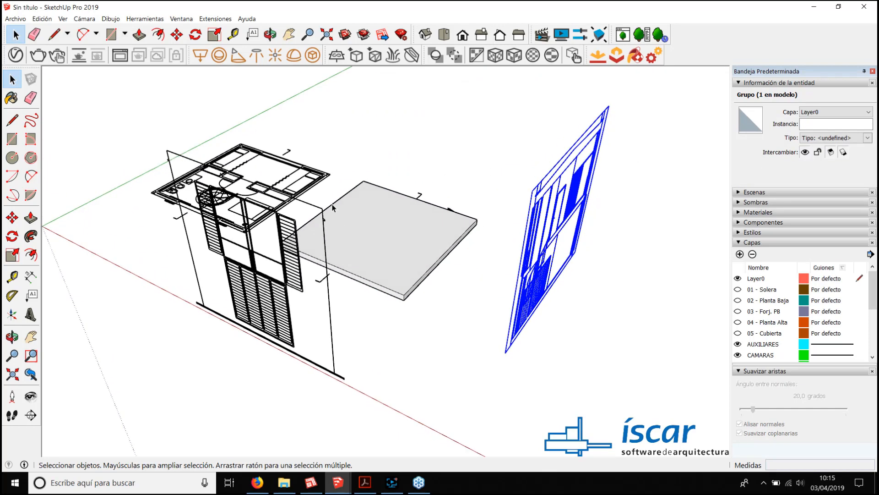
{"action": "left_click", "coordinate": [314, 193]}
{"action": "left_click", "coordinate": [304, 288]}
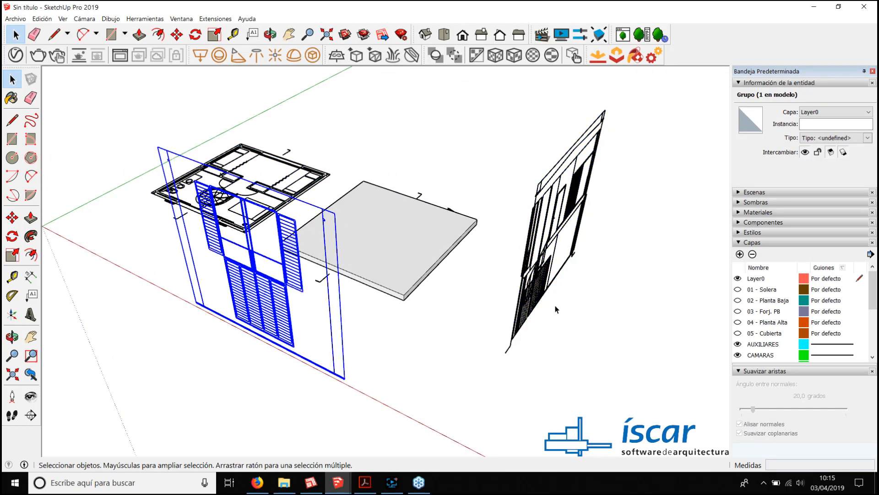
{"action": "left_click", "coordinate": [531, 291]}
{"action": "middle_click_drag", "start_coordinate": [532, 291], "coordinate": [494, 345]}
{"action": "left_click", "coordinate": [494, 345]}
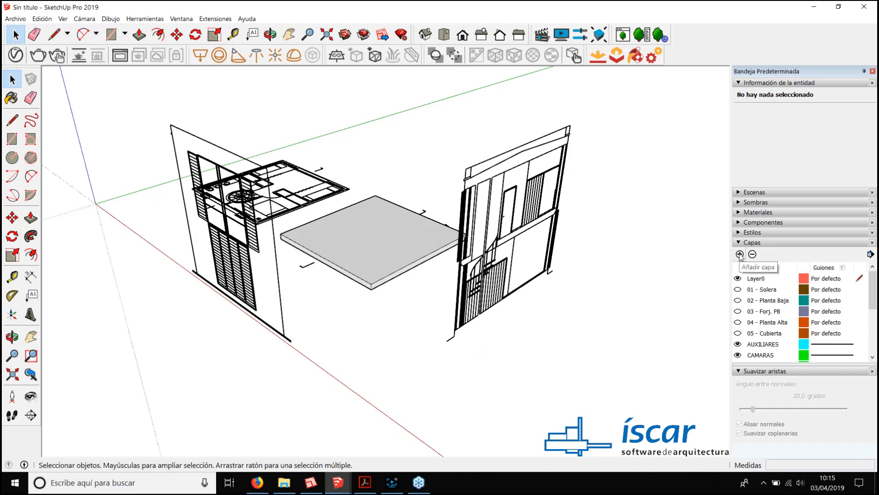
Step: Add a new layer named "00 - Planos" for the reference drawings
{"action": "left_click", "coordinate": [739, 254]}
{"action": "type", "text": "00 - Plano"}
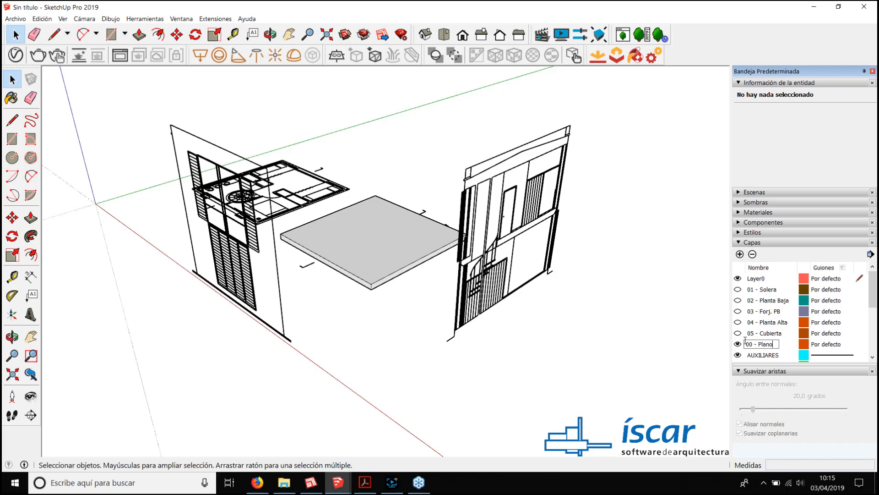
{"action": "type", "text": "s"}
{"action": "left_click", "coordinate": [636, 298]}
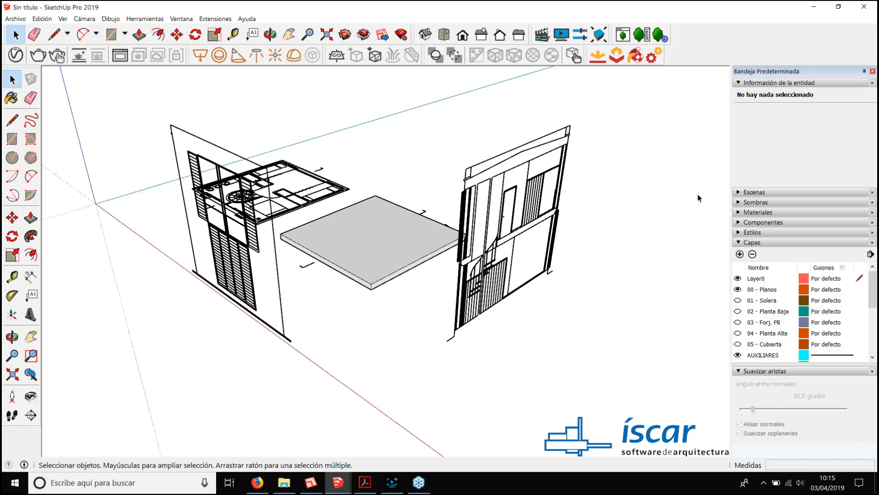
Step: Assign the section, the facade and both floor plan groups to the layer 00 - Planos
{"action": "left_click", "coordinate": [476, 213]}
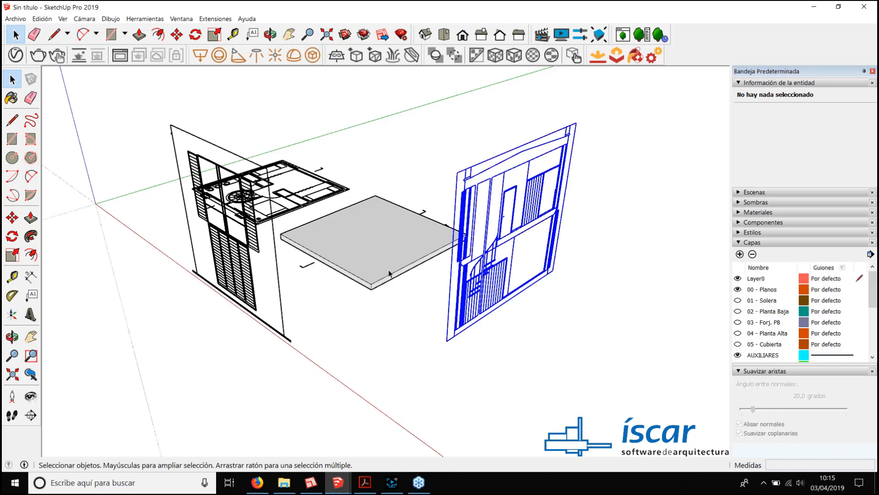
{"action": "left_click", "coordinate": [306, 265], "text": "shift"}
{"action": "left_click", "coordinate": [270, 222], "text": "shift"}
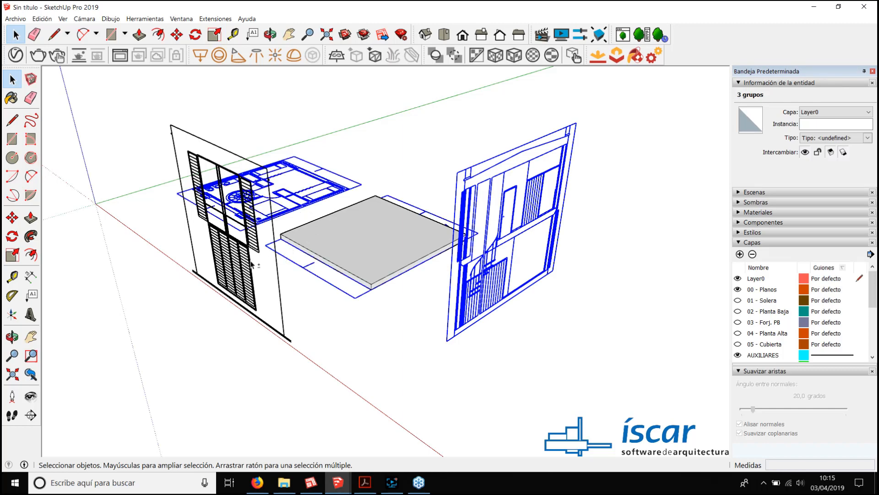
{"action": "left_click", "coordinate": [253, 264], "text": "shift"}
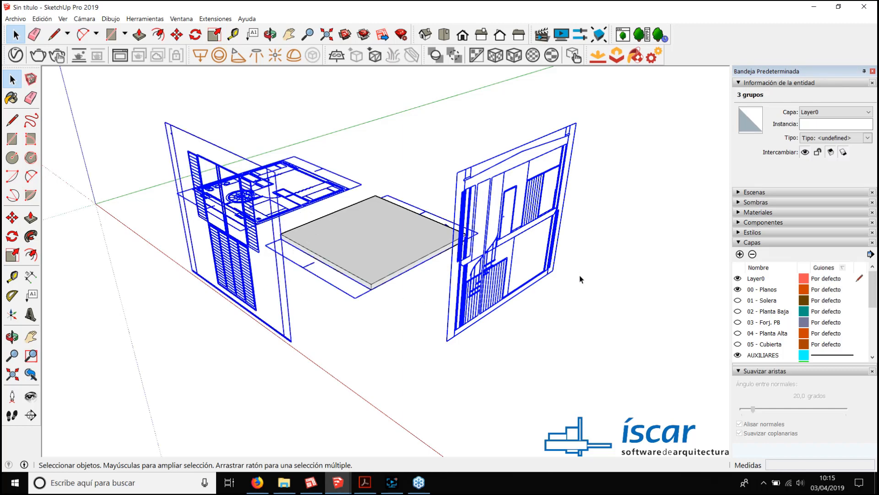
{"action": "left_click", "coordinate": [869, 112]}
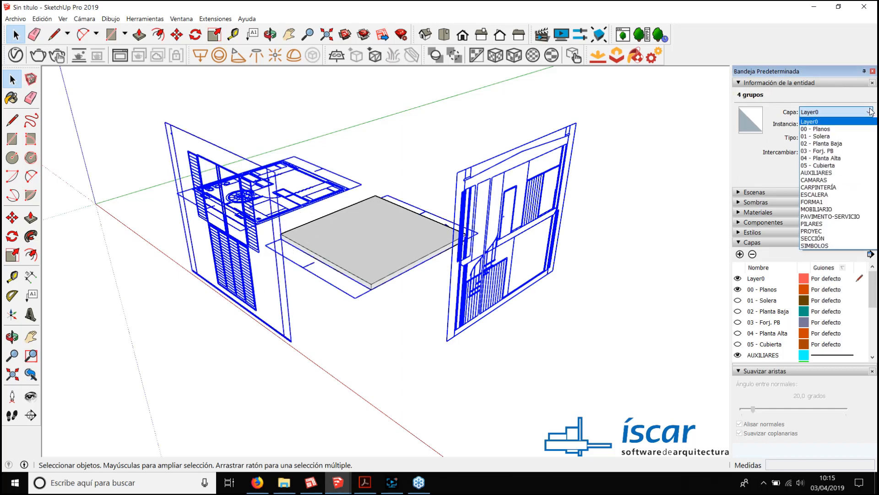
{"action": "left_click", "coordinate": [822, 129]}
{"action": "left_click", "coordinate": [632, 323]}
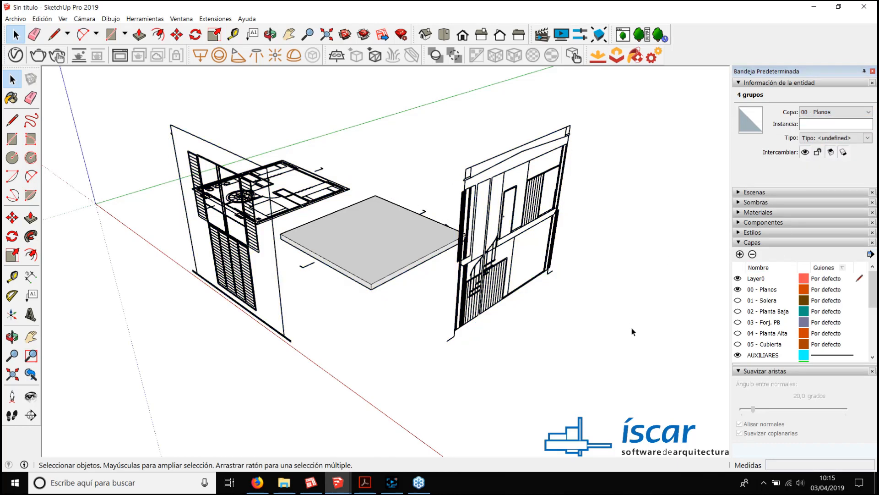
Step: Check the 00 - Planos layer by hiding and showing it twice, leaving the reference drawings visible
{"action": "left_click", "coordinate": [737, 289]}
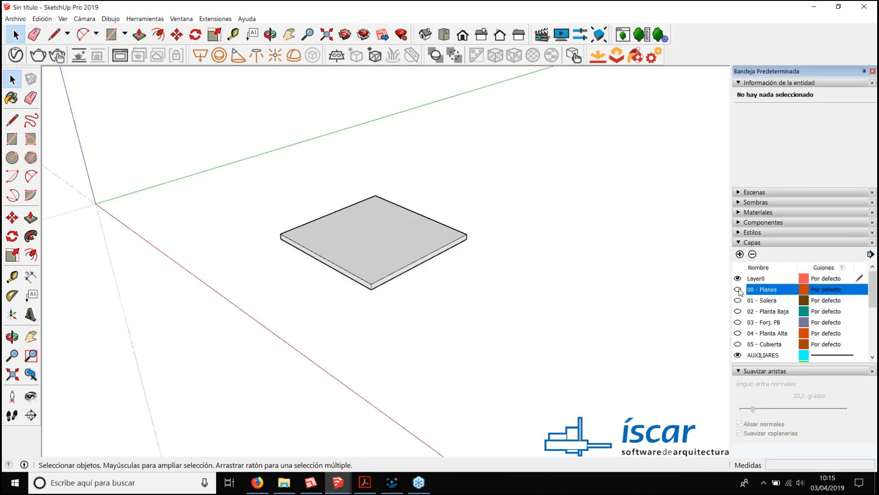
{"action": "left_click", "coordinate": [737, 289]}
{"action": "left_click", "coordinate": [737, 289]}
{"action": "left_click", "coordinate": [738, 290]}
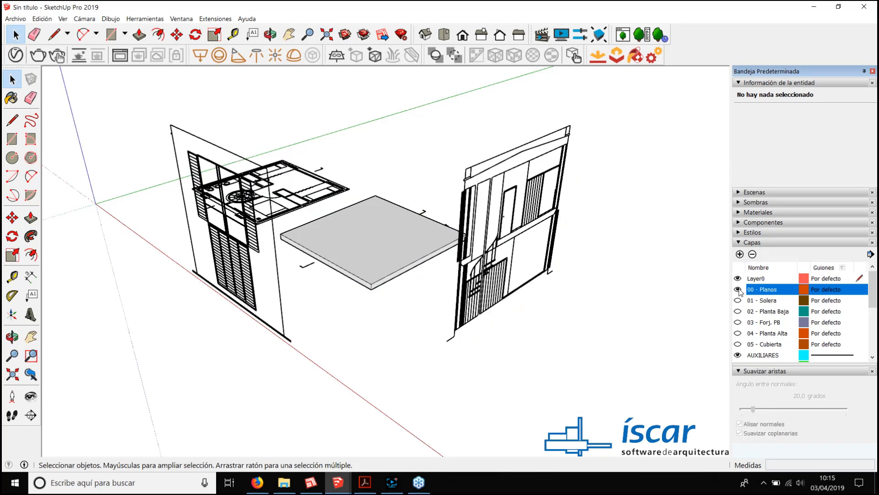
Step: Add a new layer named "01 - SoleraW" for the floor slab
{"action": "left_click", "coordinate": [365, 241]}
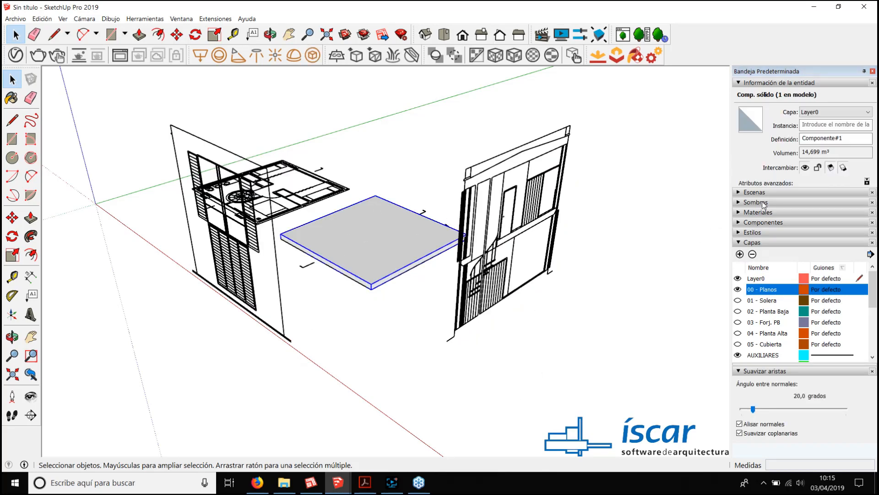
{"action": "left_click", "coordinate": [739, 254]}
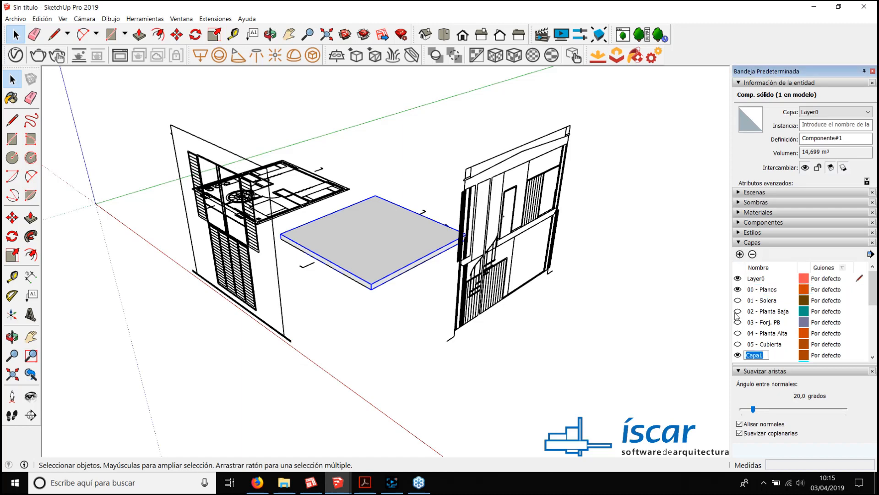
{"action": "type", "text": "01 - SoleraW"}
{"action": "left_click", "coordinate": [661, 298]}
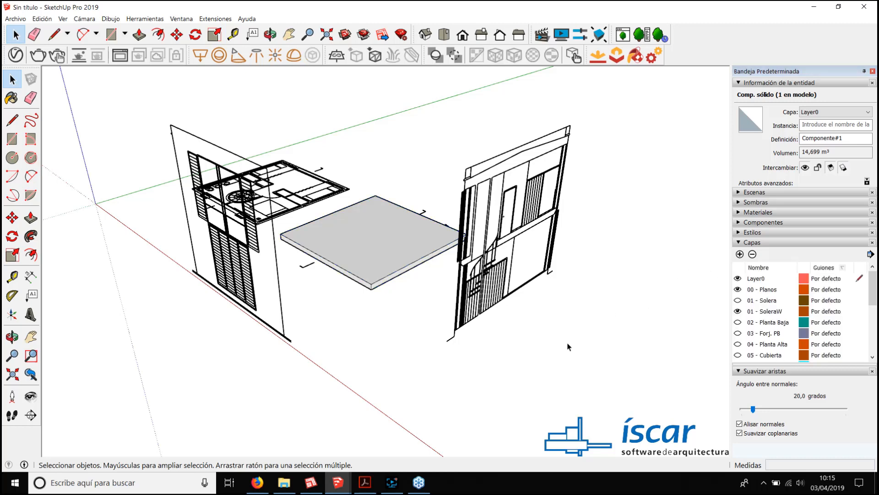
Step: Assign the slab component to the layer 01 - SoleraW and check it by hiding and showing that layer
{"action": "left_click", "coordinate": [386, 257]}
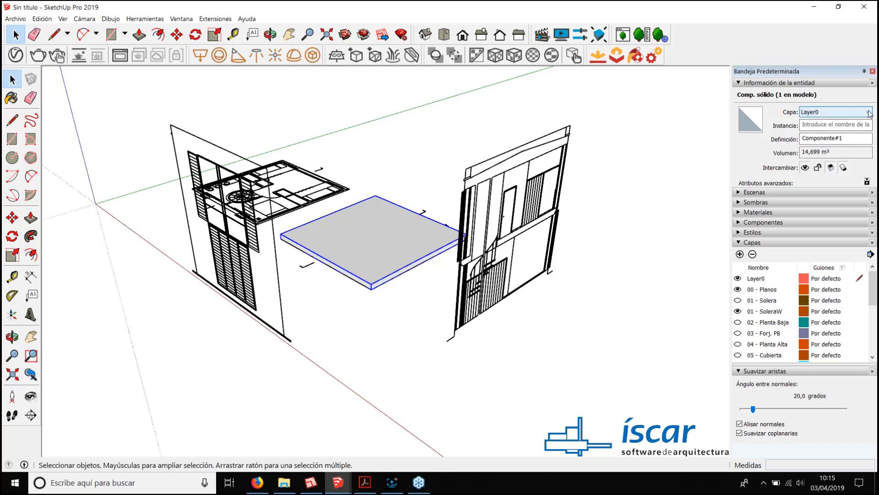
{"action": "left_click", "coordinate": [847, 112]}
{"action": "left_click", "coordinate": [825, 143]}
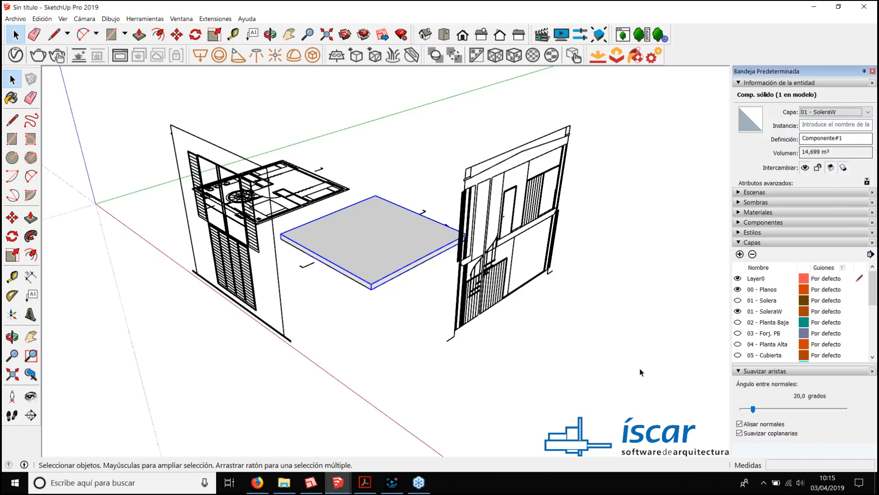
{"action": "left_click", "coordinate": [605, 329]}
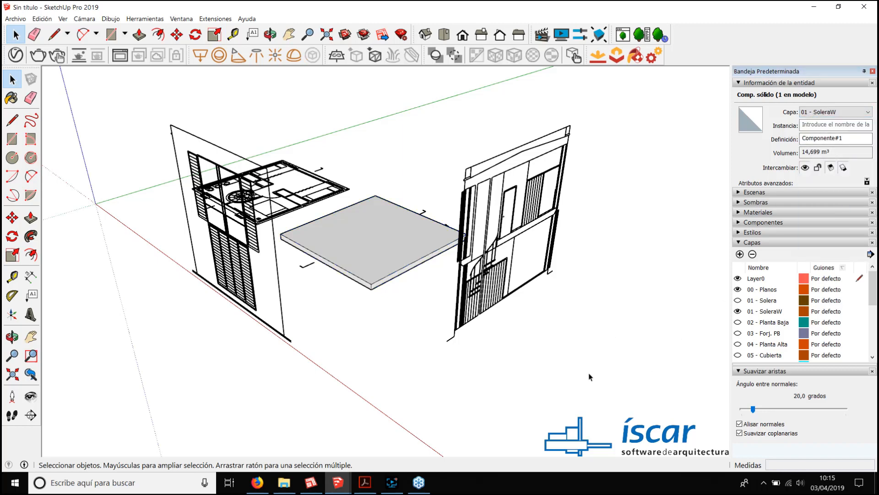
{"action": "left_click", "coordinate": [738, 311]}
{"action": "left_click", "coordinate": [737, 311]}
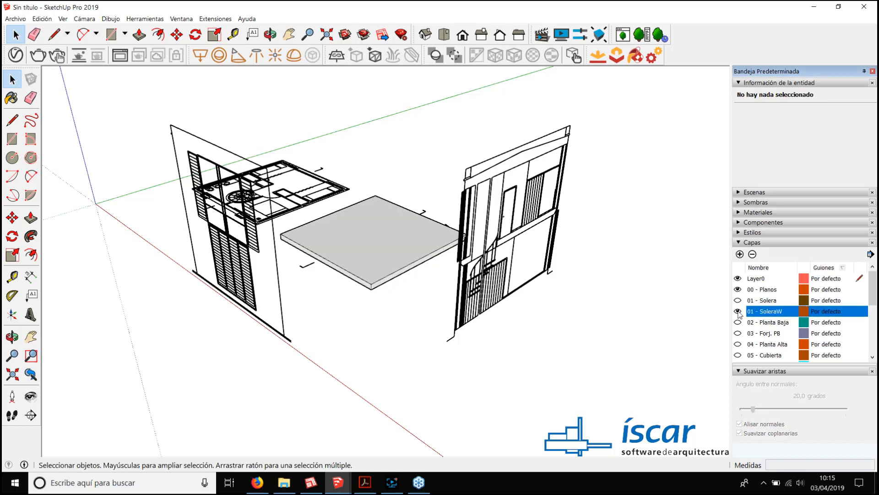
Step: Move the ground floor plan group vertically from the slab's bottom corner to its top corner so it lies on the slab
{"action": "scroll", "coordinate": [311, 280], "scroll_direction": "up", "scroll_amount": 5}
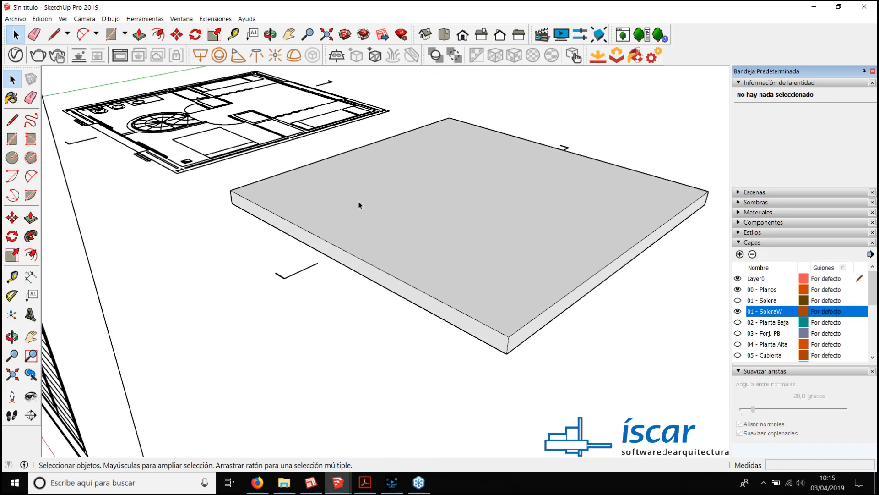
{"action": "left_click_drag", "start_coordinate": [299, 295], "coordinate": [250, 259]}
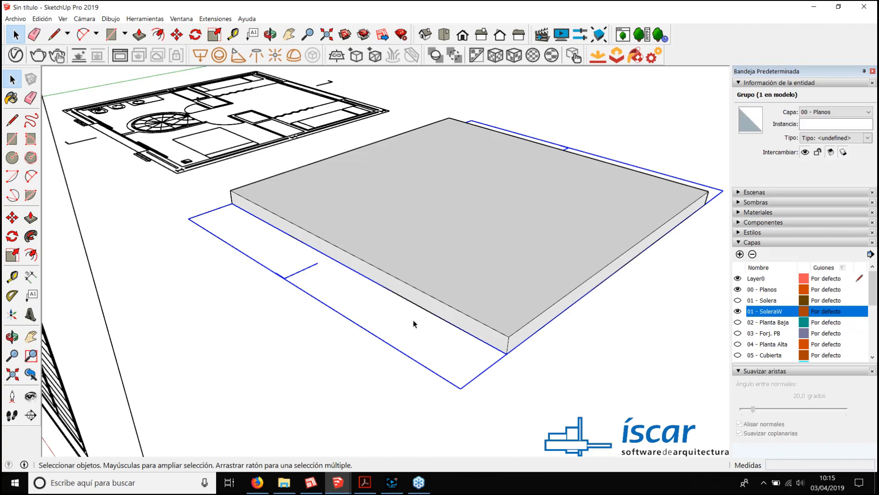
{"action": "scroll", "coordinate": [408, 216], "scroll_direction": "down", "scroll_amount": 4}
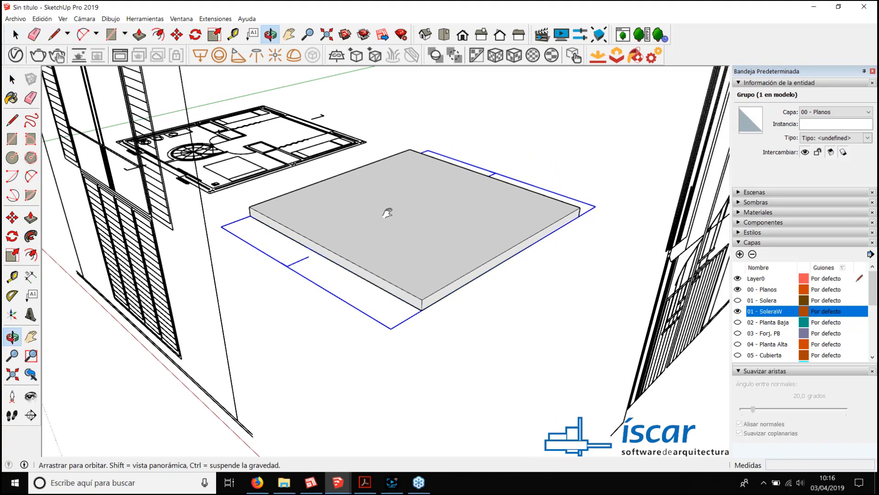
{"action": "scroll", "coordinate": [397, 282], "scroll_direction": "up", "scroll_amount": 3}
{"action": "key", "text": "m"}
{"action": "left_click", "coordinate": [431, 321]}
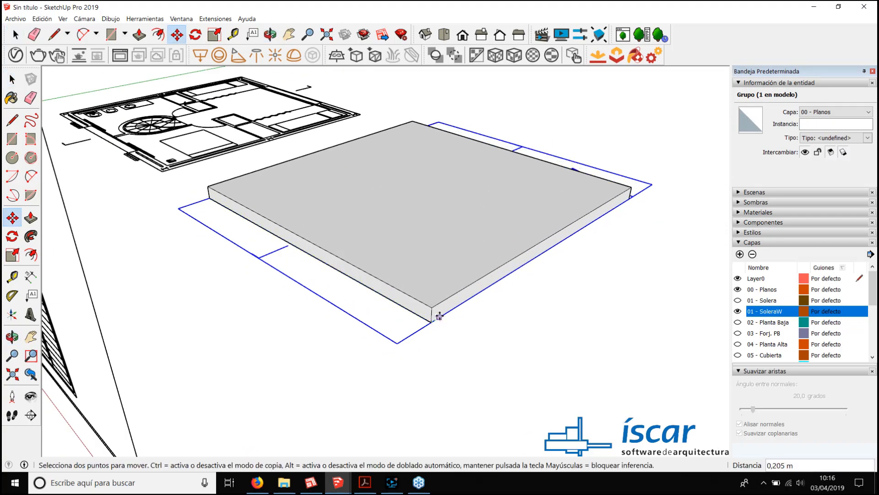
{"action": "left_click", "coordinate": [431, 307]}
Step: Draw the U-shaped wall's inner outline over the floor plan, with 1.65 m side runs and 0.30 m ends at the openings
{"action": "scroll", "coordinate": [341, 296], "scroll_direction": "down", "scroll_amount": 3}
{"action": "middle_click_drag", "start_coordinate": [341, 296], "coordinate": [382, 293]}
{"action": "scroll", "coordinate": [345, 308], "scroll_direction": "up", "scroll_amount": 4}
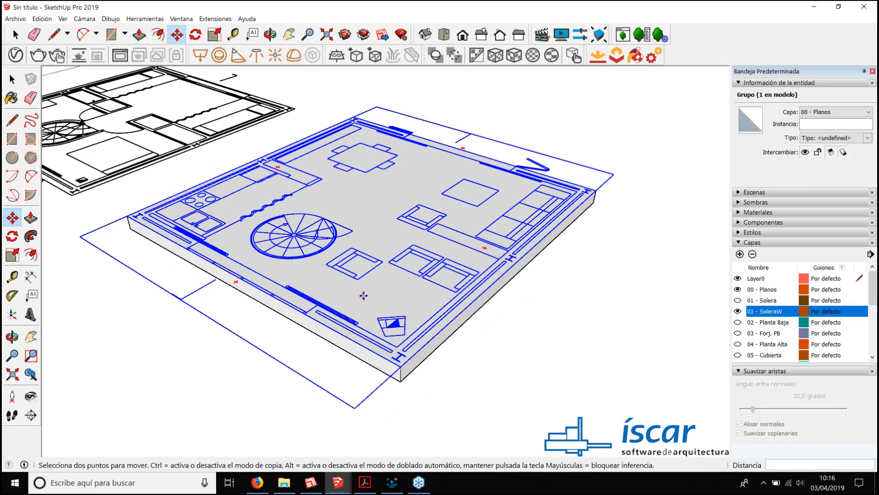
{"action": "scroll", "coordinate": [362, 296], "scroll_direction": "down", "scroll_amount": 3}
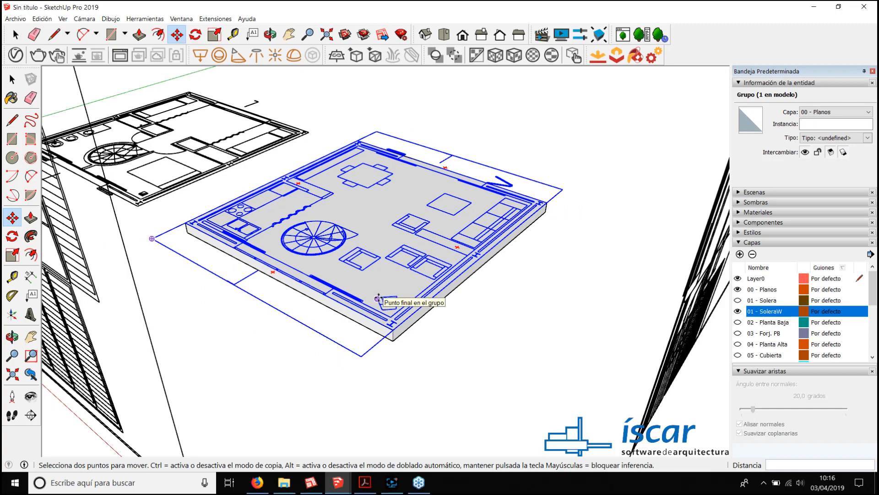
{"action": "scroll", "coordinate": [303, 280], "scroll_direction": "up", "scroll_amount": 3}
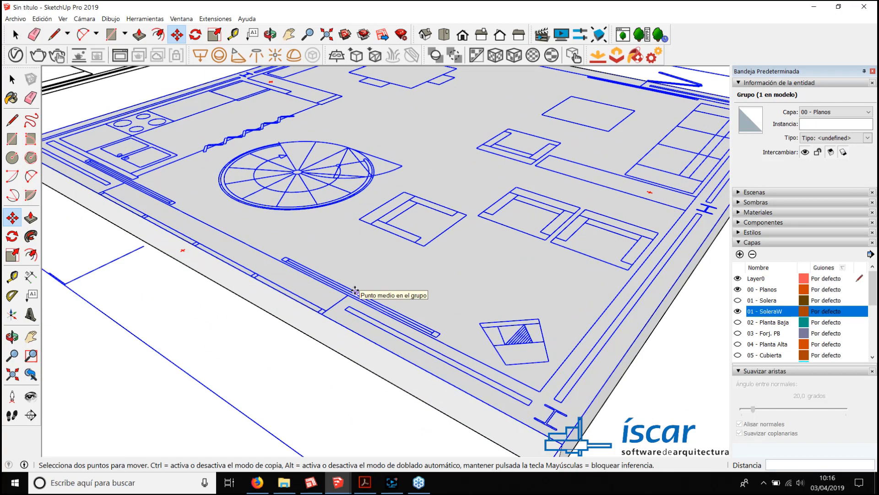
{"action": "key", "text": "l"}
{"action": "scroll", "coordinate": [339, 305], "scroll_direction": "up", "scroll_amount": 3}
{"action": "left_click", "coordinate": [304, 314]}
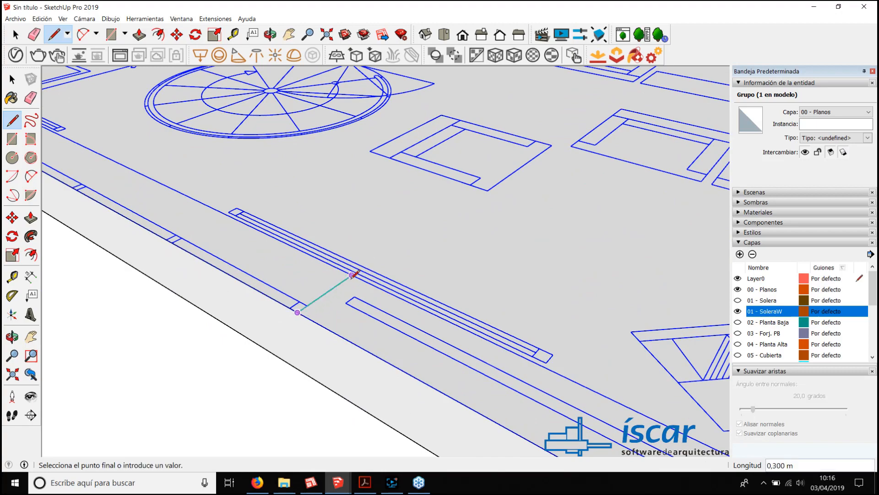
{"action": "scroll", "coordinate": [283, 215], "scroll_direction": "down", "scroll_amount": 4}
{"action": "scroll", "coordinate": [412, 330], "scroll_direction": "up", "scroll_amount": 2}
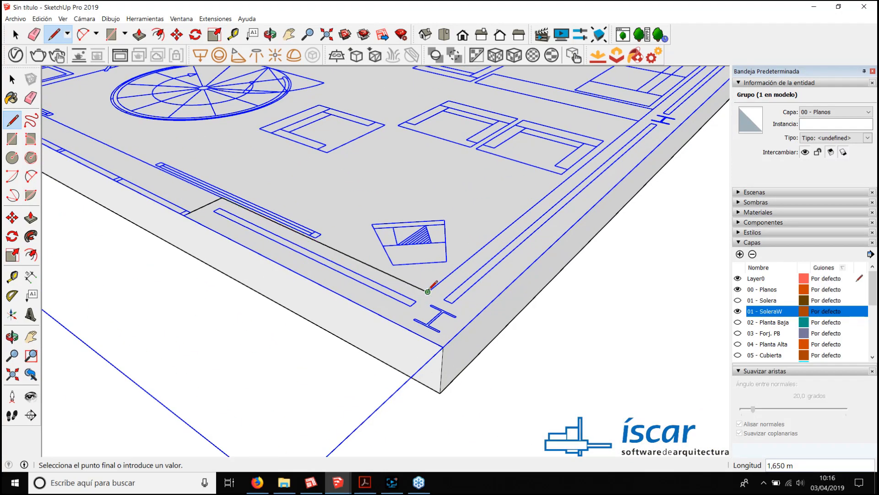
{"action": "scroll", "coordinate": [415, 183], "scroll_direction": "down", "scroll_amount": 2}
{"action": "scroll", "coordinate": [412, 183], "scroll_direction": "up", "scroll_amount": 3}
{"action": "scroll", "coordinate": [526, 238], "scroll_direction": "up", "scroll_amount": 3}
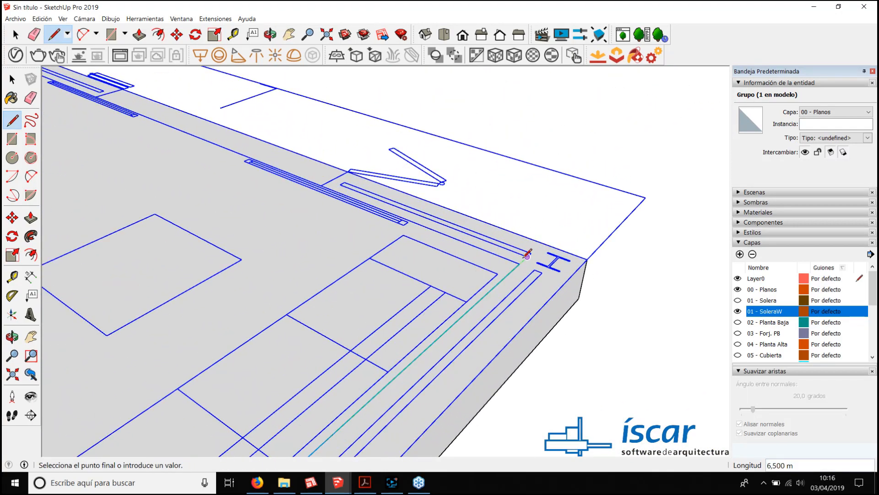
{"action": "left_click", "coordinate": [522, 255]}
{"action": "scroll", "coordinate": [315, 158], "scroll_direction": "up", "scroll_amount": 2}
{"action": "scroll", "coordinate": [316, 165], "scroll_direction": "up", "scroll_amount": 2}
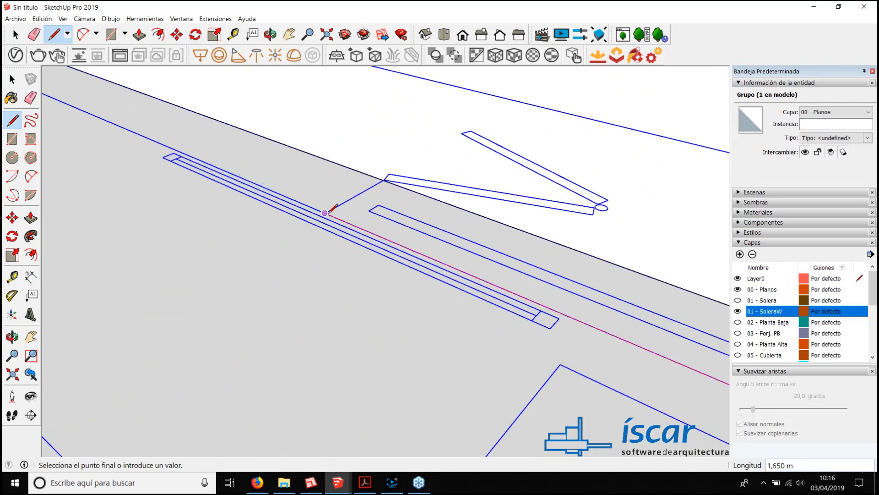
{"action": "left_click", "coordinate": [323, 205]}
{"action": "left_click", "coordinate": [393, 170]}
Step: Close the wall outline along the slab edges with segments of 1.95 m, 7.00 m and 1.95 m
{"action": "scroll", "coordinate": [320, 140], "scroll_direction": "down", "scroll_amount": 3}
{"action": "scroll", "coordinate": [318, 108], "scroll_direction": "down", "scroll_amount": 3}
{"action": "scroll", "coordinate": [541, 138], "scroll_direction": "up", "scroll_amount": 2}
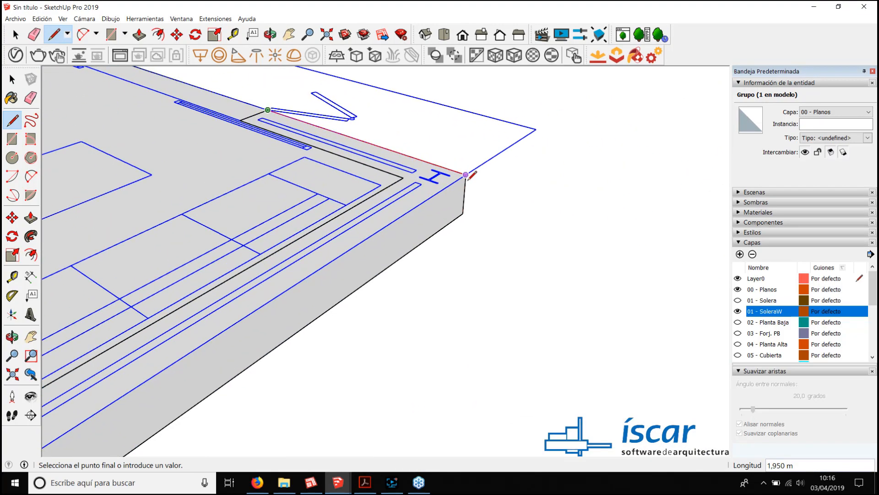
{"action": "scroll", "coordinate": [453, 212], "scroll_direction": "up", "scroll_amount": 2}
{"action": "scroll", "coordinate": [457, 206], "scroll_direction": "down", "scroll_amount": 3}
{"action": "scroll", "coordinate": [338, 293], "scroll_direction": "up", "scroll_amount": 4}
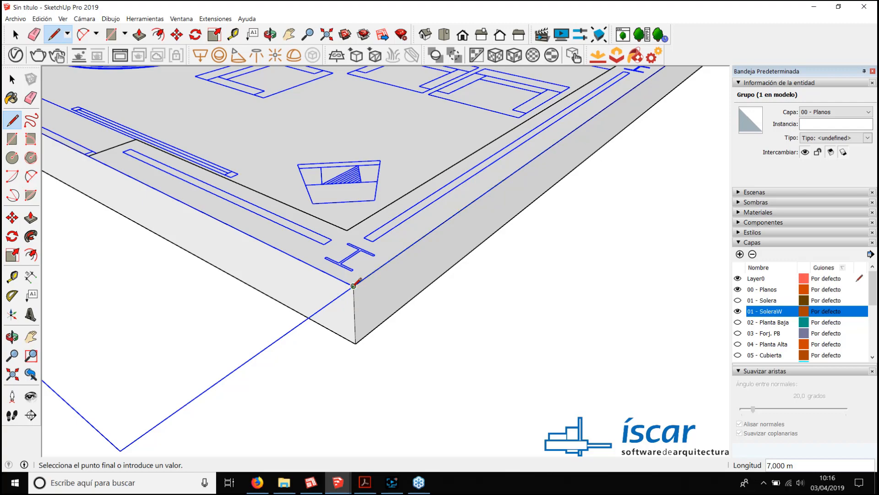
{"action": "left_click", "coordinate": [353, 284]}
{"action": "middle_click_drag", "start_coordinate": [251, 211], "coordinate": [425, 311], "text": "shift"}
{"action": "left_click", "coordinate": [238, 242]}
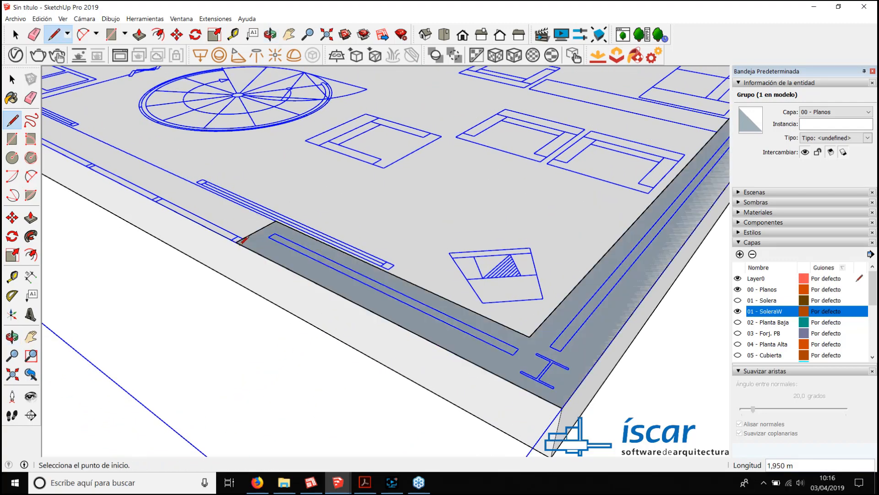
Step: Push/Pull the U-shaped wall face up 3 m, matching the underside of the upper floor slab in the section drawing
{"action": "scroll", "coordinate": [243, 239], "scroll_direction": "down", "scroll_amount": 5}
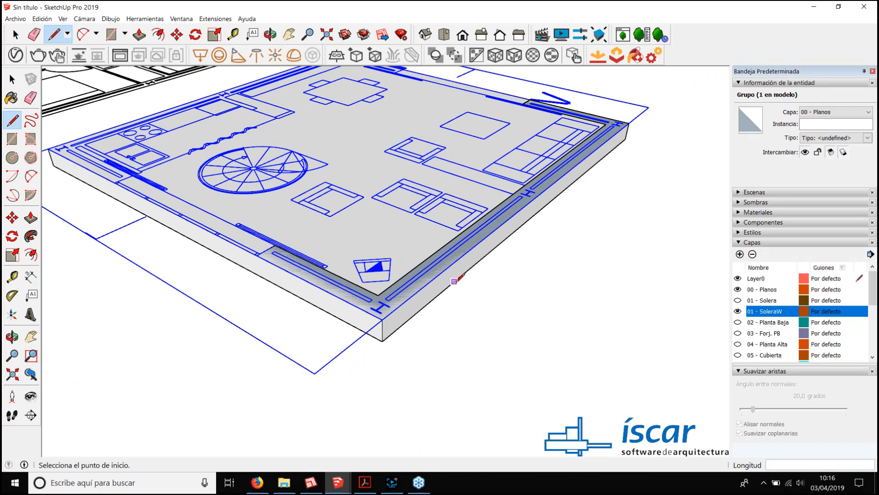
{"action": "scroll", "coordinate": [398, 306], "scroll_direction": "up", "scroll_amount": 3}
{"action": "mouse_move", "coordinate": [394, 280]}
{"action": "middle_mouse_down"}
{"action": "mouse_move", "coordinate": [413, 298]}
{"action": "mouse_move", "coordinate": [365, 295]}
{"action": "mouse_move", "coordinate": [455, 275]}
{"action": "mouse_move", "coordinate": [319, 279]}
{"action": "mouse_move", "coordinate": [418, 275]}
{"action": "mouse_move", "coordinate": [394, 281]}
{"action": "mouse_move", "coordinate": [444, 286]}
{"action": "mouse_move", "coordinate": [411, 279]}
{"action": "middle_mouse_up"}
{"action": "scroll", "coordinate": [374, 279], "scroll_direction": "down", "scroll_amount": 3}
{"action": "scroll", "coordinate": [411, 279], "scroll_direction": "up", "scroll_amount": 4}
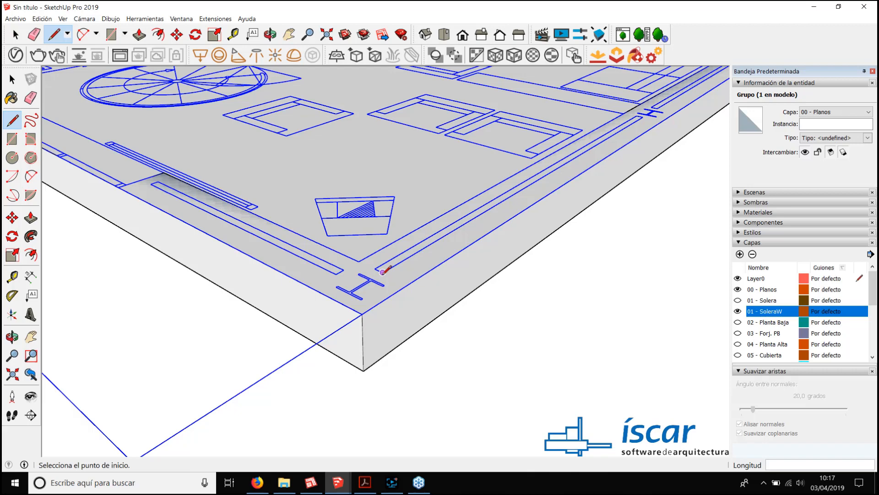
{"action": "scroll", "coordinate": [365, 244], "scroll_direction": "down", "scroll_amount": 2}
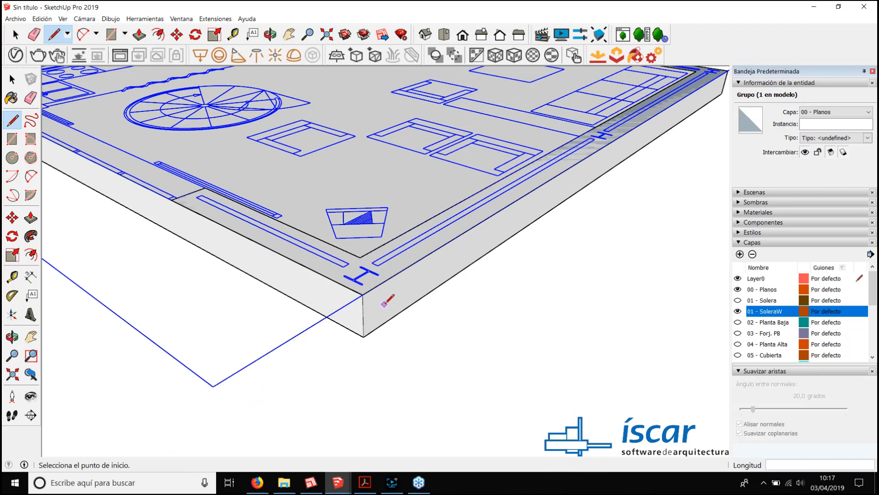
{"action": "key", "text": "p"}
{"action": "left_click", "coordinate": [361, 278]}
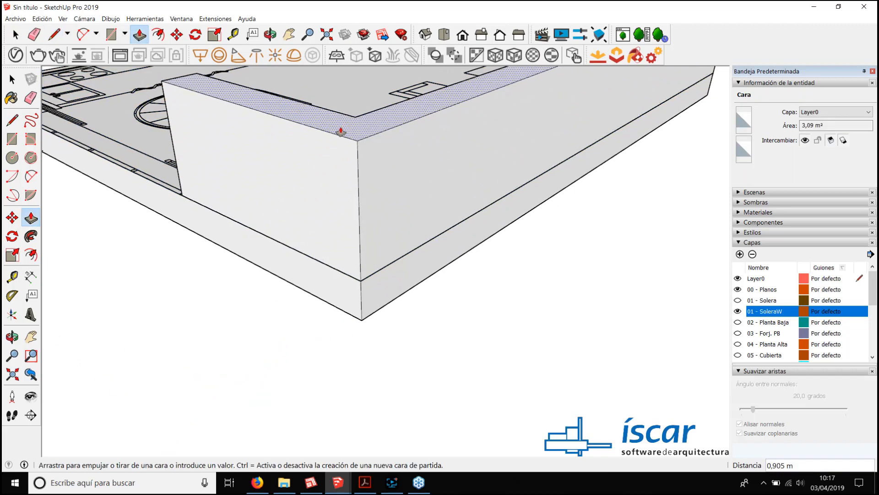
{"action": "scroll", "coordinate": [342, 133], "scroll_direction": "down", "scroll_amount": 3}
{"action": "middle_click_drag", "start_coordinate": [341, 131], "coordinate": [292, 170]}
{"action": "scroll", "coordinate": [306, 146], "scroll_direction": "up", "scroll_amount": 3}
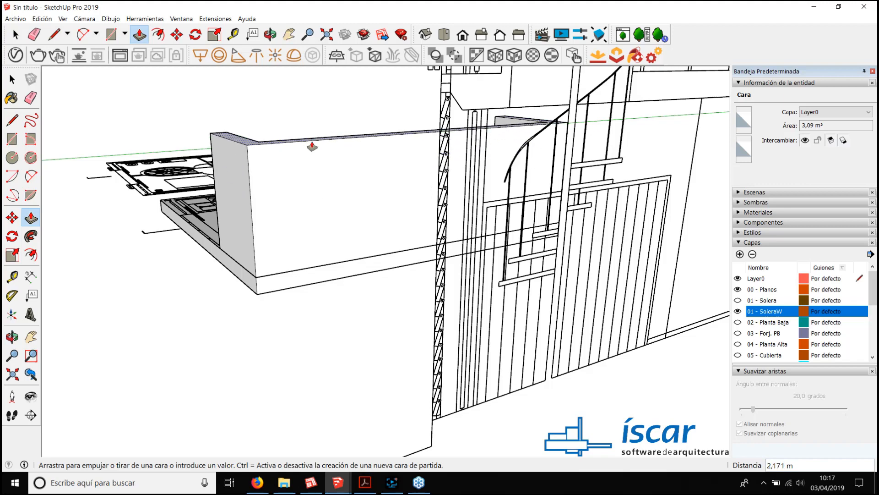
{"action": "middle_click_drag", "start_coordinate": [310, 145], "coordinate": [301, 193]}
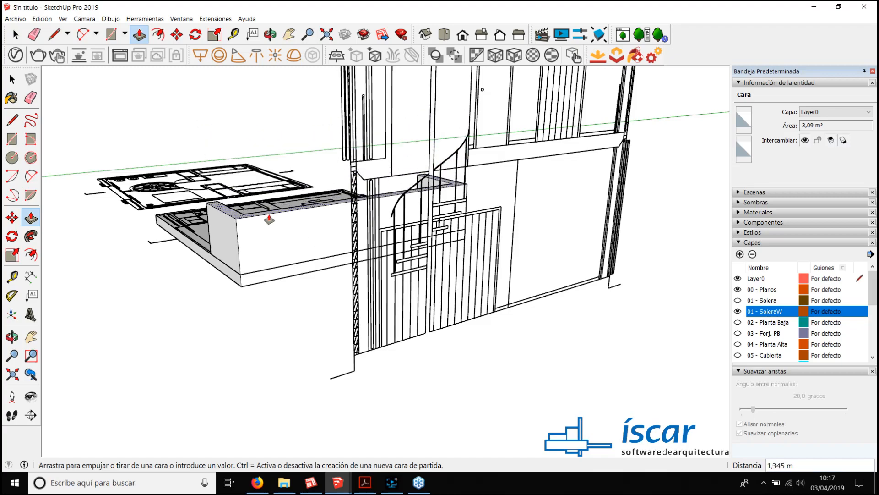
{"action": "middle_click_drag", "start_coordinate": [267, 218], "coordinate": [296, 316]}
{"action": "middle_click_drag", "start_coordinate": [434, 337], "coordinate": [322, 237]}
{"action": "scroll", "coordinate": [322, 236], "scroll_direction": "up", "scroll_amount": 3}
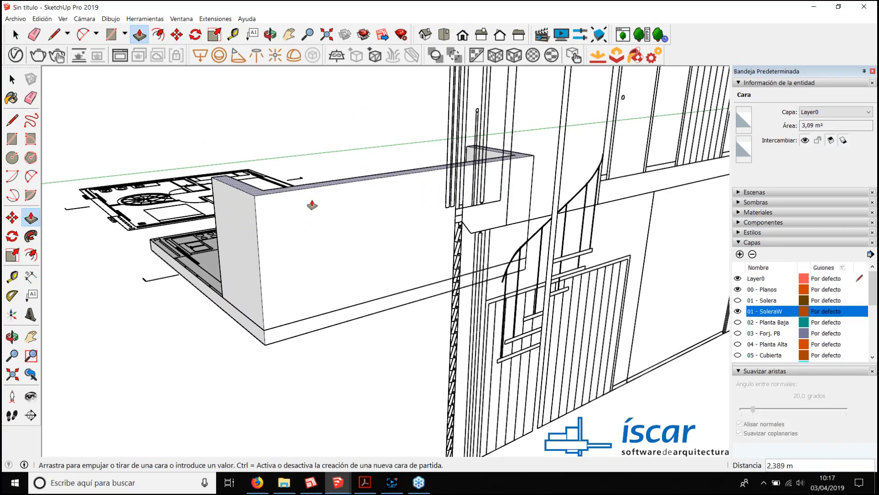
{"action": "middle_click_drag", "start_coordinate": [364, 217], "coordinate": [298, 191]}
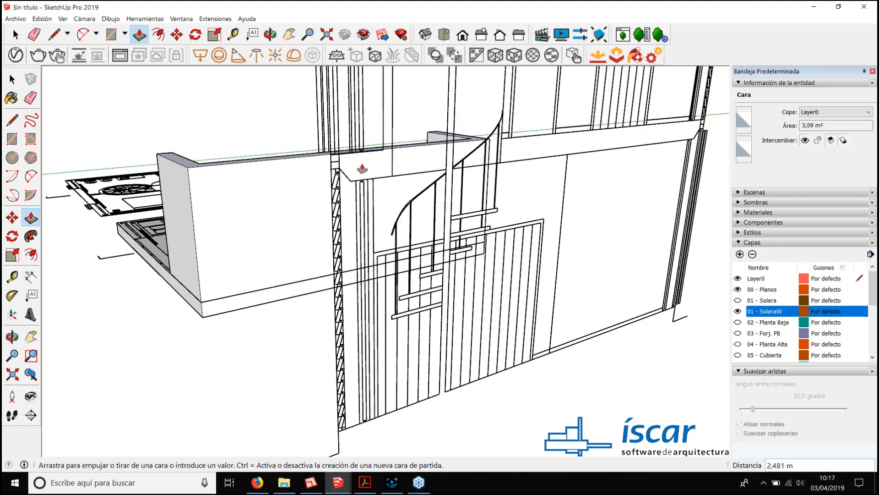
{"action": "scroll", "coordinate": [352, 176], "scroll_direction": "up", "scroll_amount": 3}
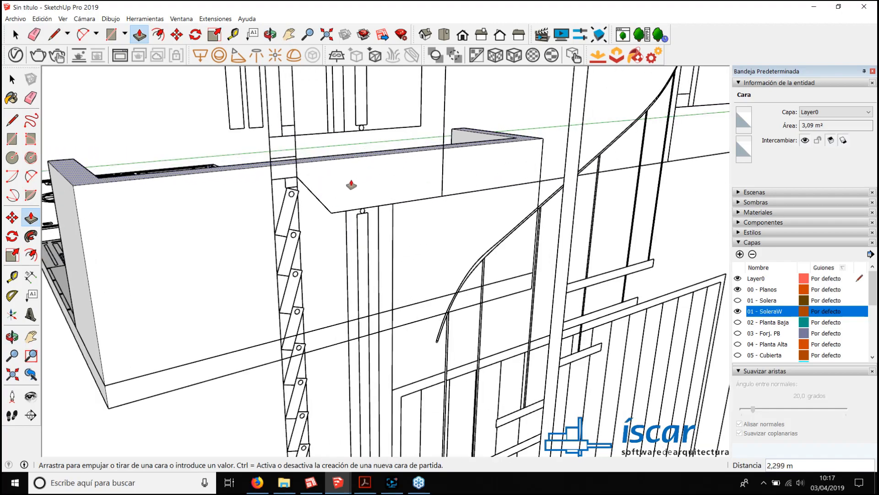
{"action": "left_click", "coordinate": [331, 215]}
Step: Select the whole U-shaped wall and copy it to the empty area beyond the upper floor plan
{"action": "middle_click_drag", "start_coordinate": [399, 165], "coordinate": [400, 296]}
{"action": "scroll", "coordinate": [400, 296], "scroll_direction": "up", "scroll_amount": 1}
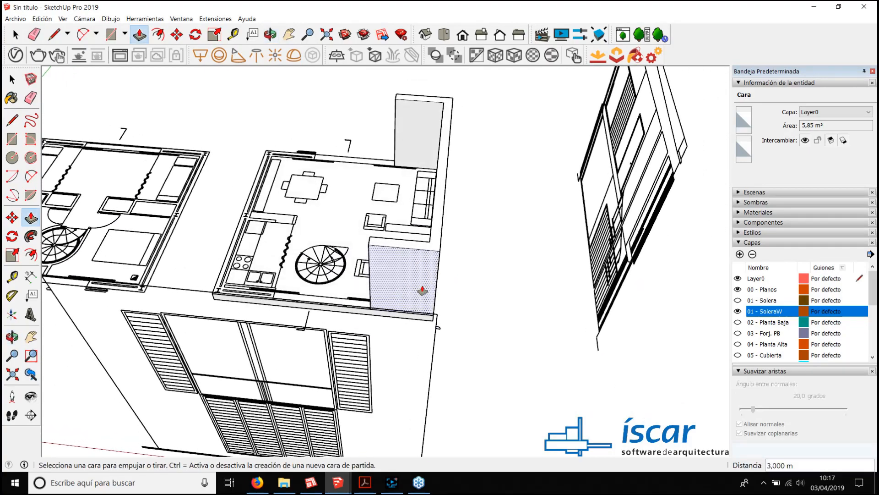
{"action": "key", "text": "space"}
{"action": "scroll", "coordinate": [415, 278], "scroll_direction": "up", "scroll_amount": 6}
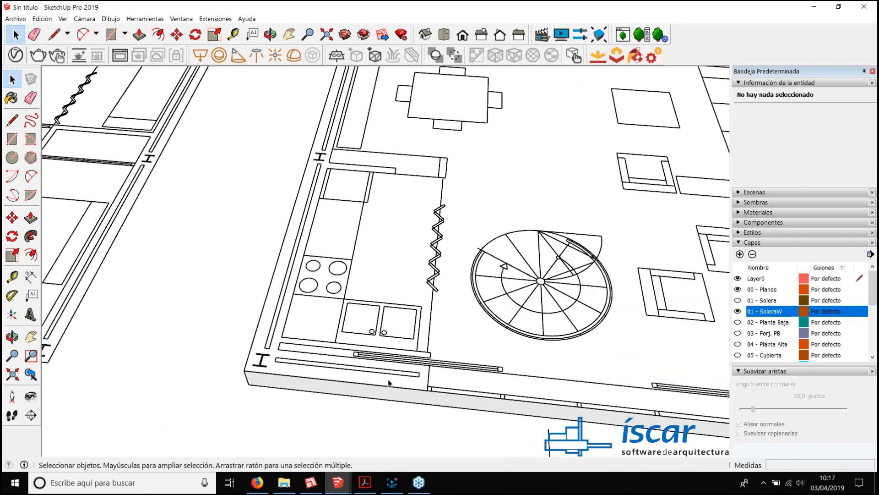
{"action": "scroll", "coordinate": [362, 214], "scroll_direction": "down", "scroll_amount": 5}
{"action": "middle_click_drag", "start_coordinate": [363, 213], "coordinate": [375, 241]}
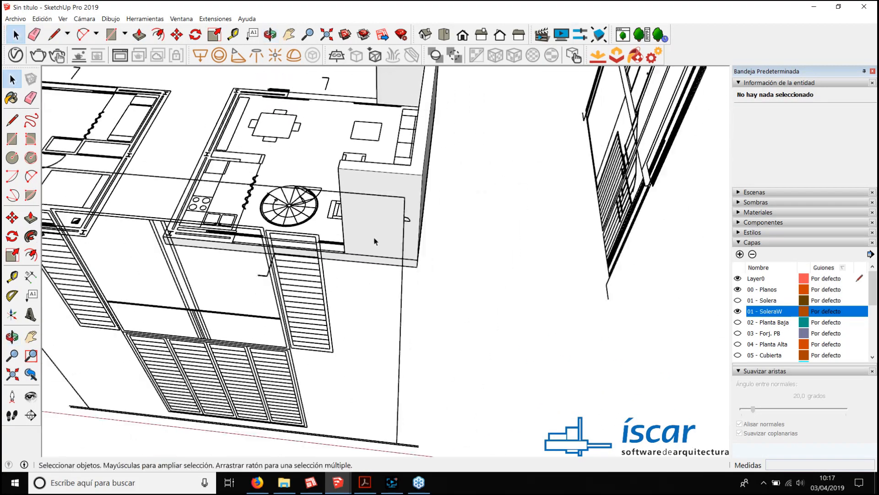
{"action": "triple_click", "coordinate": [378, 183]}
{"action": "middle_click_drag", "start_coordinate": [378, 184], "coordinate": [348, 220]}
{"action": "key", "text": "m"}
{"action": "key", "text": "ctrl"}
{"action": "left_click", "coordinate": [392, 262]}
{"action": "left_click", "coordinate": [70, 190]}
Step: Mirror the copied wall along the red axis by scaling it with a factor of -1
{"action": "middle_click_drag", "start_coordinate": [71, 191], "coordinate": [293, 228]}
{"action": "key", "text": "s"}
{"action": "left_click", "coordinate": [298, 208]}
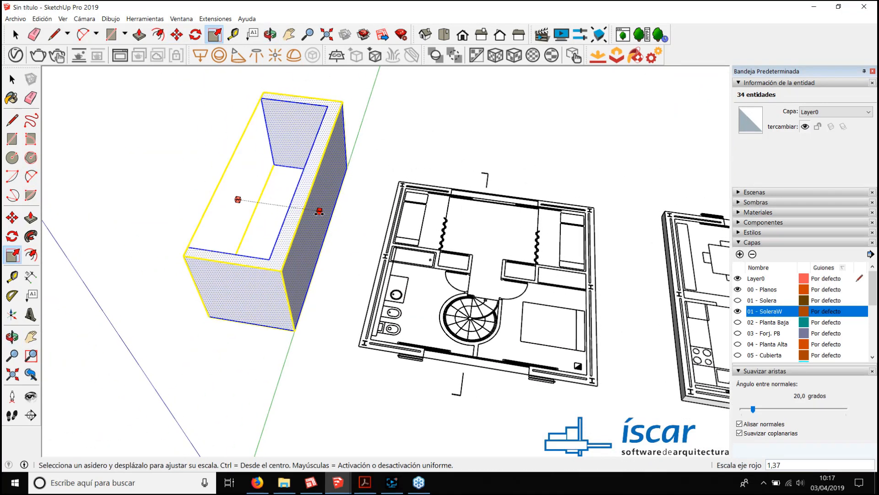
{"action": "type", "text": "-1"}
{"action": "key", "text": "Return"}
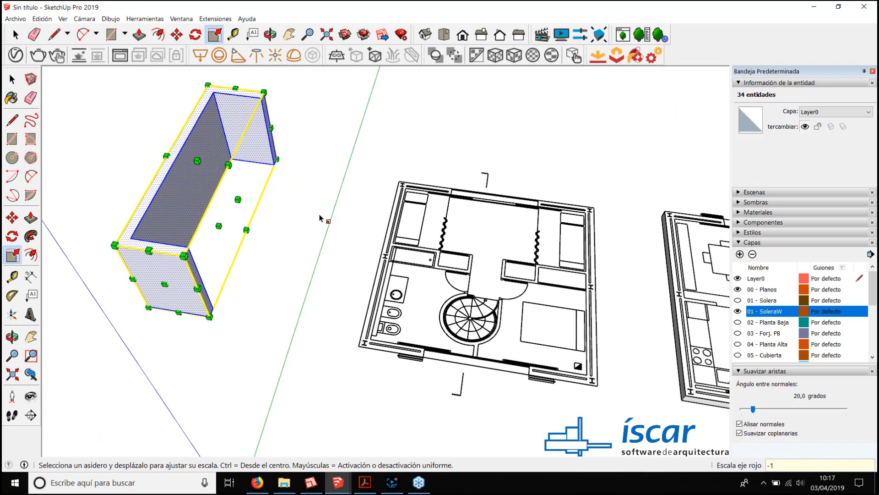
Step: Move the mirrored wall by its bottom end corner onto the slab's kitchen side, matching the wall end in the plan
{"action": "key", "text": "m"}
{"action": "left_click", "coordinate": [207, 315]}
{"action": "middle_click_drag", "start_coordinate": [221, 243], "coordinate": [284, 229]}
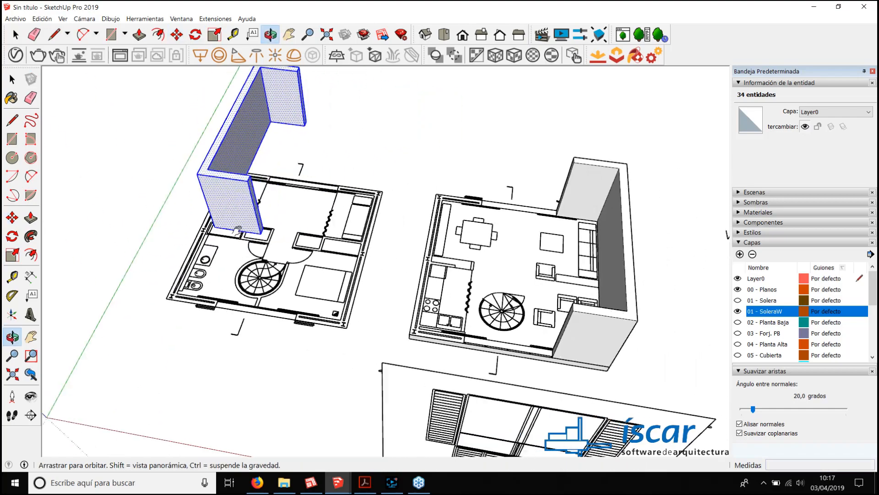
{"action": "scroll", "coordinate": [454, 350], "scroll_direction": "up", "scroll_amount": 5}
{"action": "left_click", "coordinate": [452, 364]}
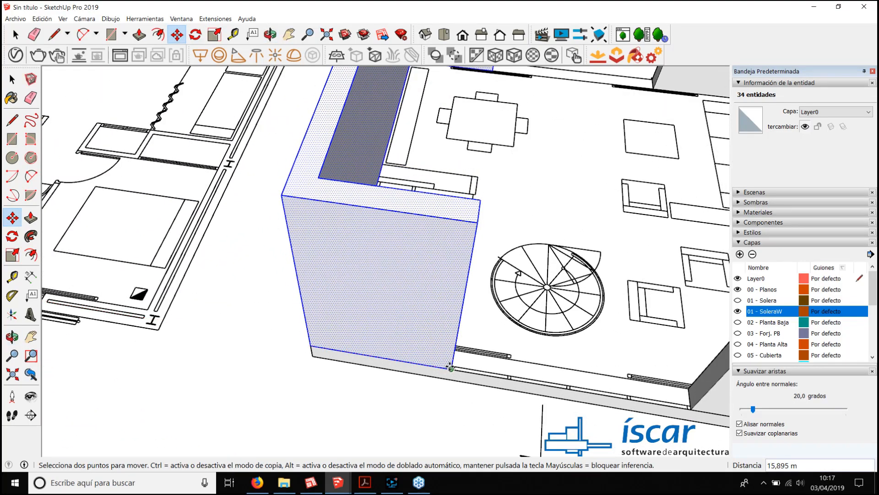
Step: Place a vertical guide on the kitchen wall's long inner face, about 0.093 m from the corner, following the plan line
{"action": "middle_click_drag", "start_coordinate": [526, 309], "coordinate": [356, 326]}
{"action": "scroll", "coordinate": [339, 320], "scroll_direction": "up", "scroll_amount": 10}
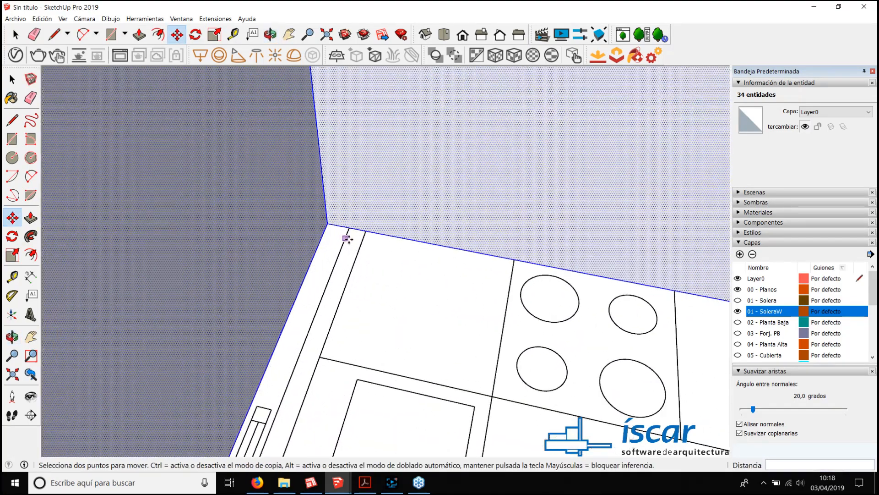
{"action": "scroll", "coordinate": [339, 309], "scroll_direction": "down", "scroll_amount": 2}
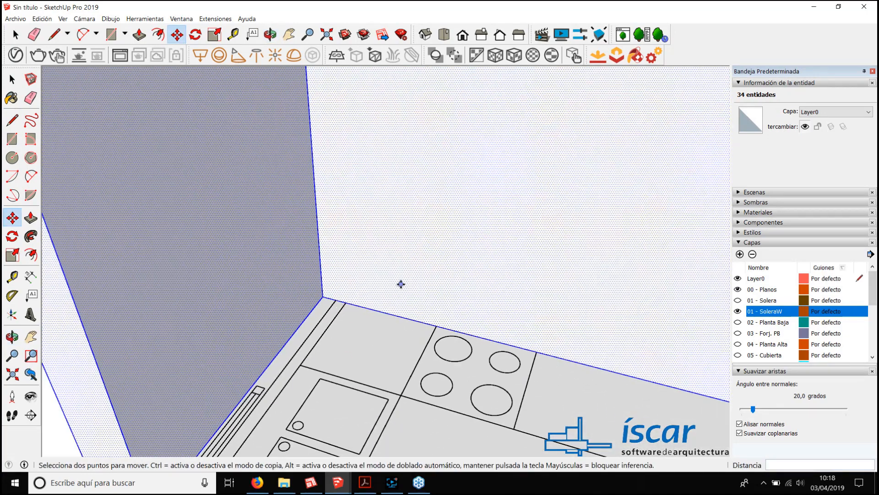
{"action": "scroll", "coordinate": [401, 284], "scroll_direction": "down", "scroll_amount": 2}
{"action": "scroll", "coordinate": [353, 361], "scroll_direction": "down", "scroll_amount": 3}
{"action": "key", "text": "t"}
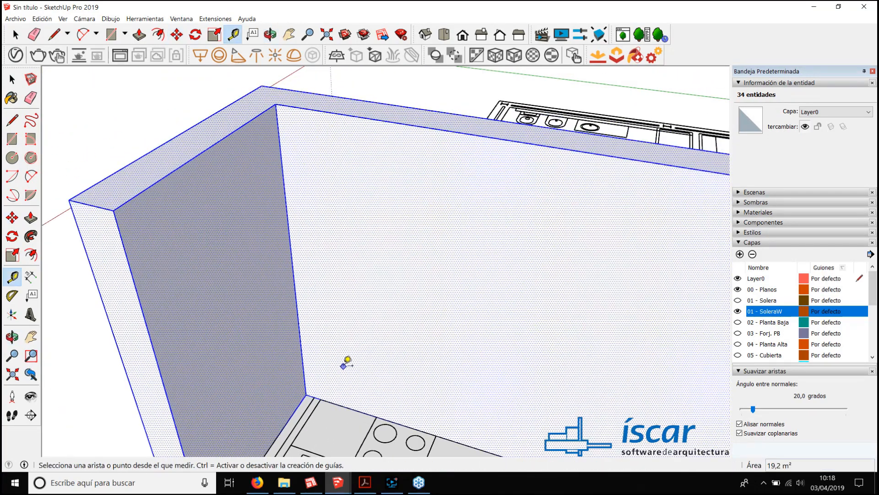
{"action": "left_click", "coordinate": [307, 355]}
{"action": "scroll", "coordinate": [319, 389], "scroll_direction": "up", "scroll_amount": 1}
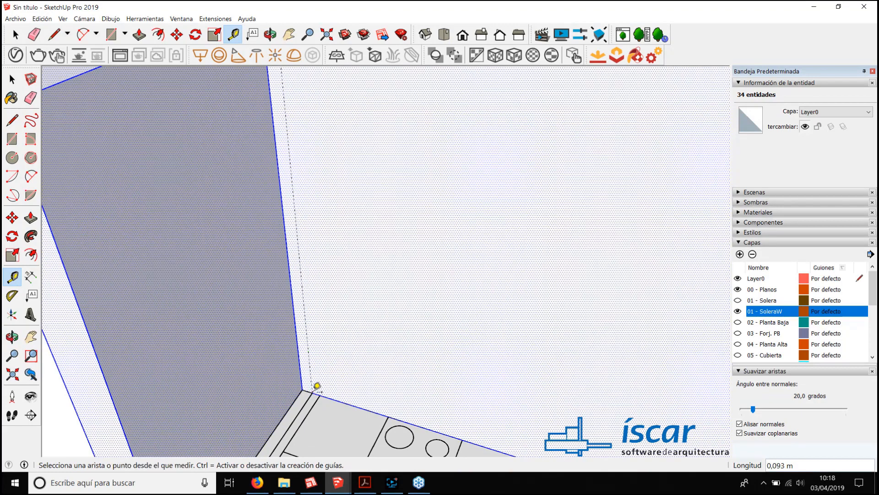
Step: Draw a narrow full-height rectangle on the kitchen wall's long inner face, from the vertical guide to the neighbouring plan line near the corner
{"action": "scroll", "coordinate": [359, 300], "scroll_direction": "down", "scroll_amount": 2}
{"action": "key", "text": "r"}
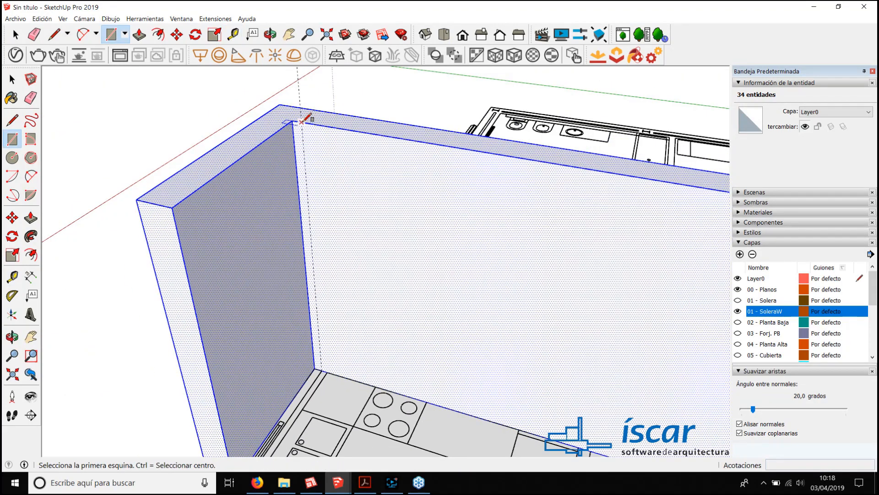
{"action": "left_click", "coordinate": [302, 120]}
{"action": "scroll", "coordinate": [325, 361], "scroll_direction": "up", "scroll_amount": 2}
{"action": "left_click", "coordinate": [331, 366]}
{"action": "scroll", "coordinate": [344, 325], "scroll_direction": "down", "scroll_amount": 1}
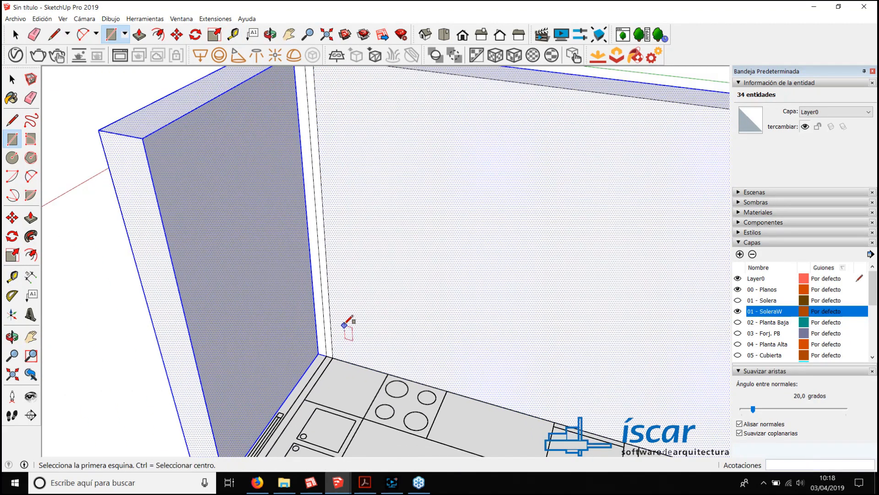
Step: Push/Pull the narrow strip 1.65 m along the short kitchen wall to form the thin lining partition shown in the plan
{"action": "key", "text": "p"}
{"action": "left_click", "coordinate": [329, 315]}
{"action": "middle_click_drag", "start_coordinate": [329, 315], "coordinate": [292, 322]}
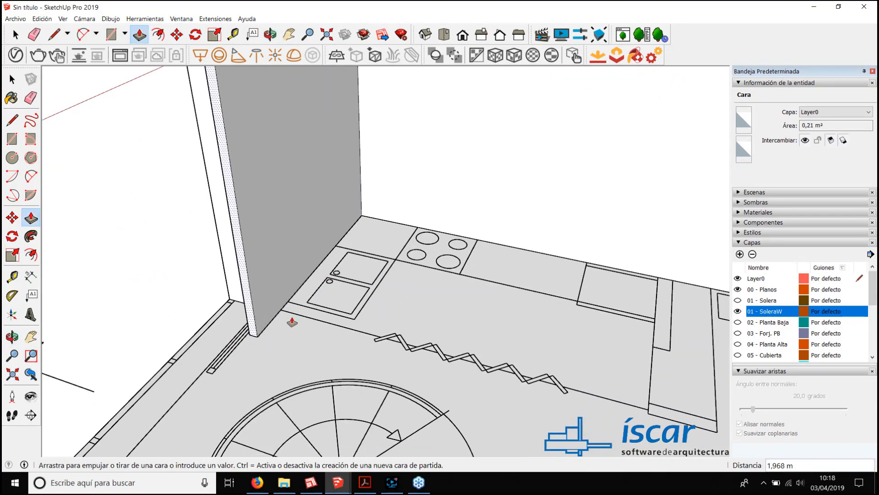
{"action": "scroll", "coordinate": [285, 317], "scroll_direction": "up", "scroll_amount": 2}
{"action": "left_click", "coordinate": [281, 319]}
Step: Place a vertical guide on the long inner wall, offset from the corner edge to the start of the kitchen-dining partition in the plan
{"action": "scroll", "coordinate": [343, 316], "scroll_direction": "down", "scroll_amount": 2}
{"action": "middle_click_drag", "start_coordinate": [503, 317], "coordinate": [158, 278], "text": "shift"}
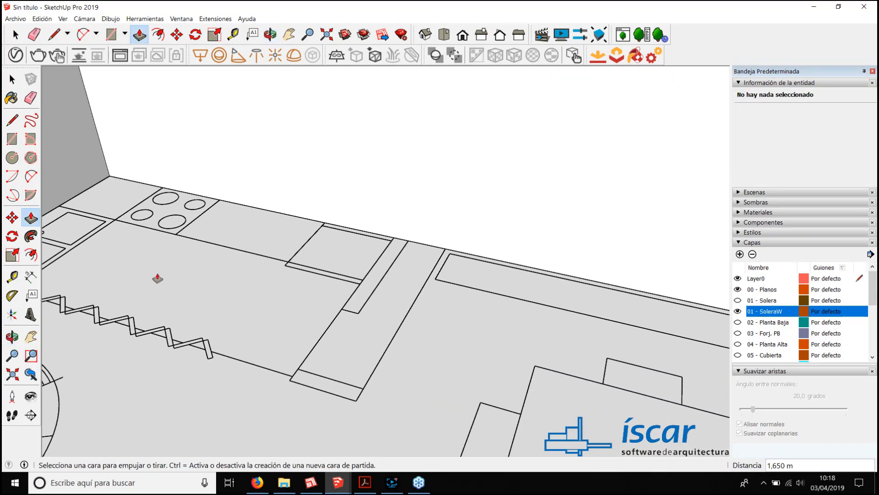
{"action": "scroll", "coordinate": [385, 330], "scroll_direction": "down", "scroll_amount": 3}
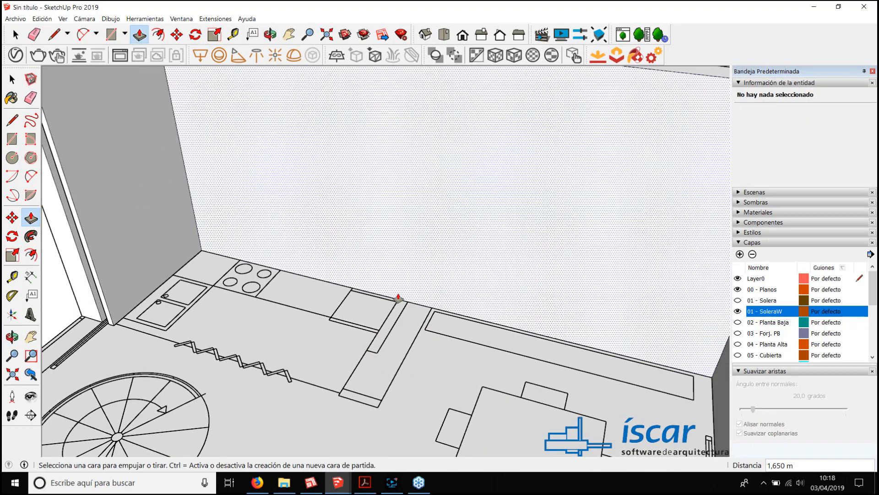
{"action": "scroll", "coordinate": [362, 364], "scroll_direction": "down", "scroll_amount": 3}
{"action": "key", "text": "t"}
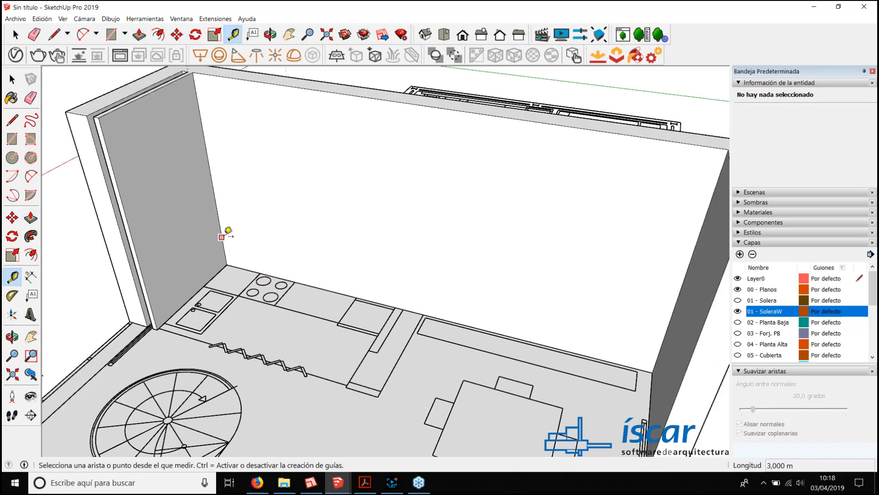
{"action": "left_click", "coordinate": [221, 237]}
{"action": "scroll", "coordinate": [423, 324], "scroll_direction": "up", "scroll_amount": 2}
{"action": "left_click", "coordinate": [382, 289]}
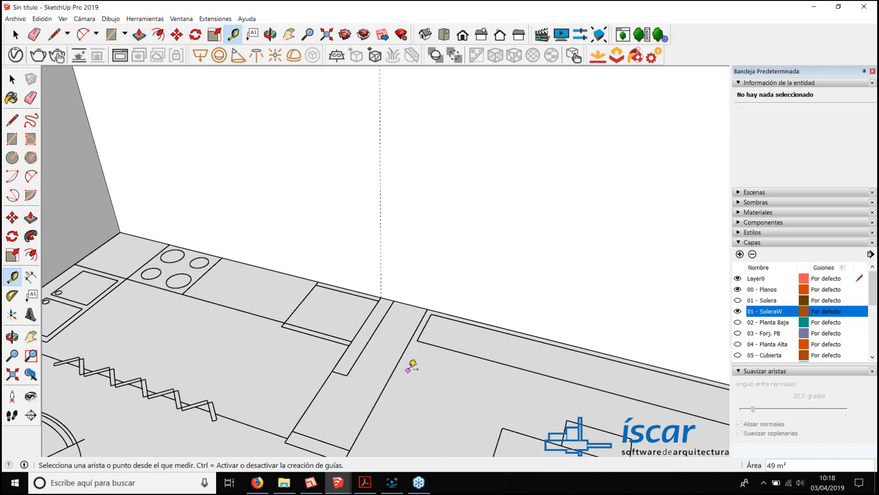
Step: Draw a 0.12 by 3 m rectangle on the long inner wall, from the guide's top to the partition's other plan line
{"action": "scroll", "coordinate": [409, 365], "scroll_direction": "down", "scroll_amount": 4}
{"action": "key", "text": "r"}
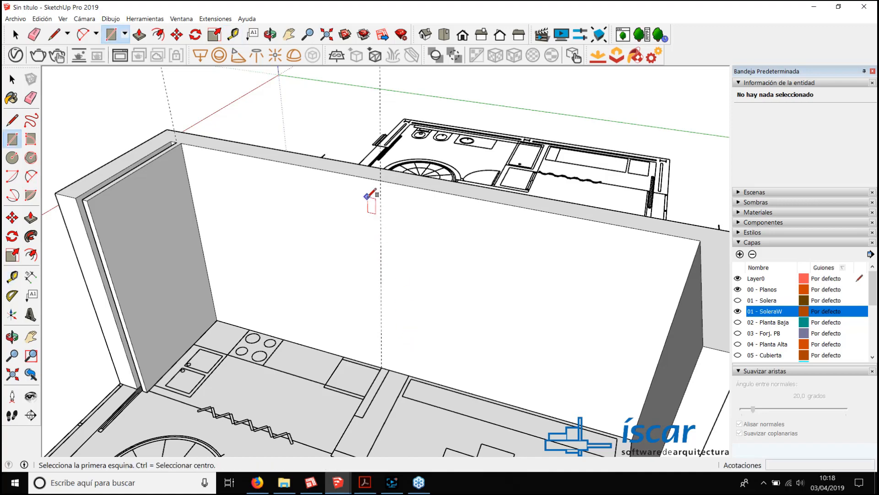
{"action": "left_click", "coordinate": [380, 180]}
{"action": "scroll", "coordinate": [391, 355], "scroll_direction": "up", "scroll_amount": 3}
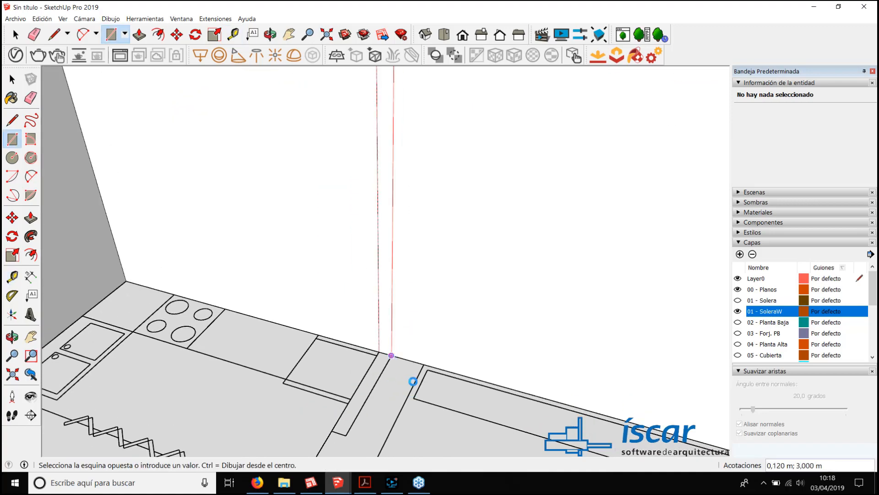
{"action": "key", "text": "Return"}
Step: Push/Pull the 0.12 m wide strip 0.95 m out from the wall to raise the kitchen-dining partition
{"action": "key", "text": "p"}
{"action": "left_click", "coordinate": [392, 341]}
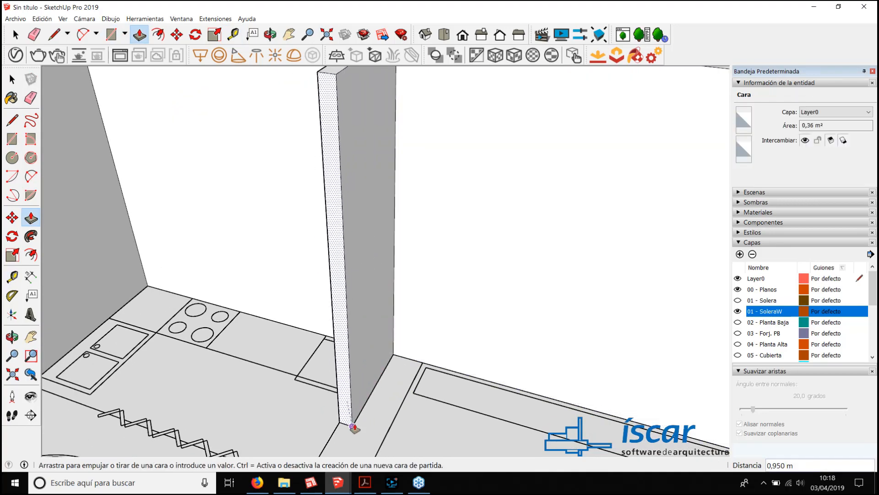
{"action": "left_click", "coordinate": [354, 428]}
Step: Select both U-shaped wall bodies with their partitions and turn them into a single component
{"action": "scroll", "coordinate": [449, 316], "scroll_direction": "down", "scroll_amount": 5}
{"action": "middle_click_drag", "start_coordinate": [450, 316], "coordinate": [468, 278]}
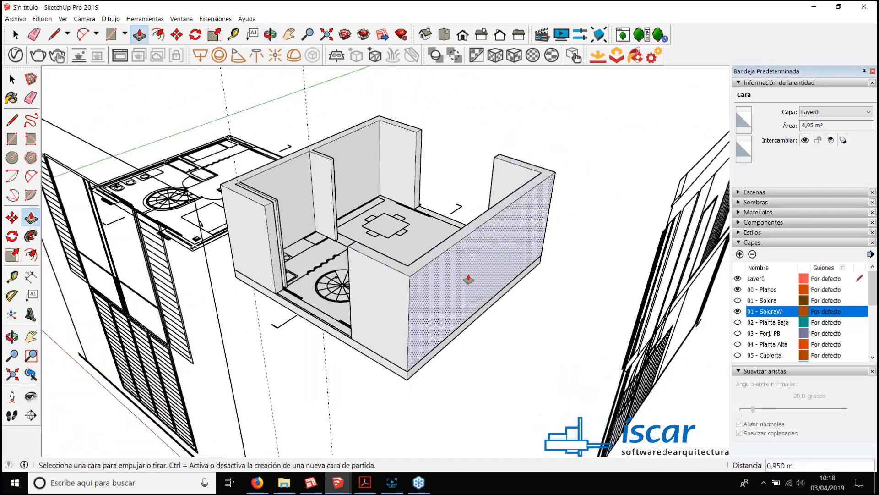
{"action": "key", "text": "space"}
{"action": "middle_click_drag", "start_coordinate": [373, 222], "coordinate": [414, 304]}
{"action": "scroll", "coordinate": [396, 224], "scroll_direction": "up", "scroll_amount": 3}
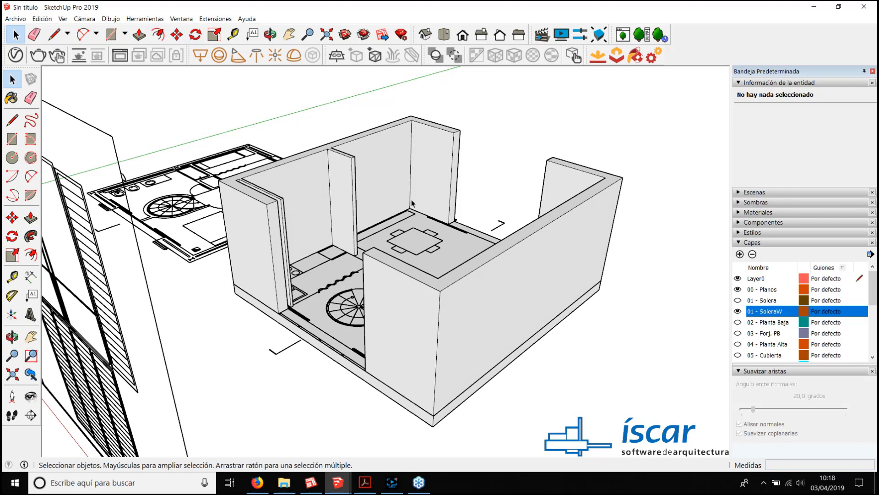
{"action": "triple_click", "coordinate": [467, 319]}
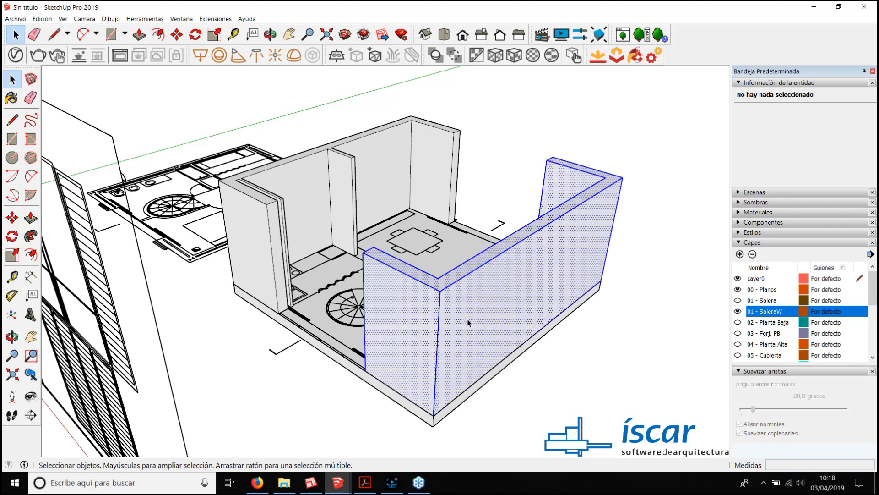
{"action": "triple_click", "coordinate": [382, 174], "text": "shift"}
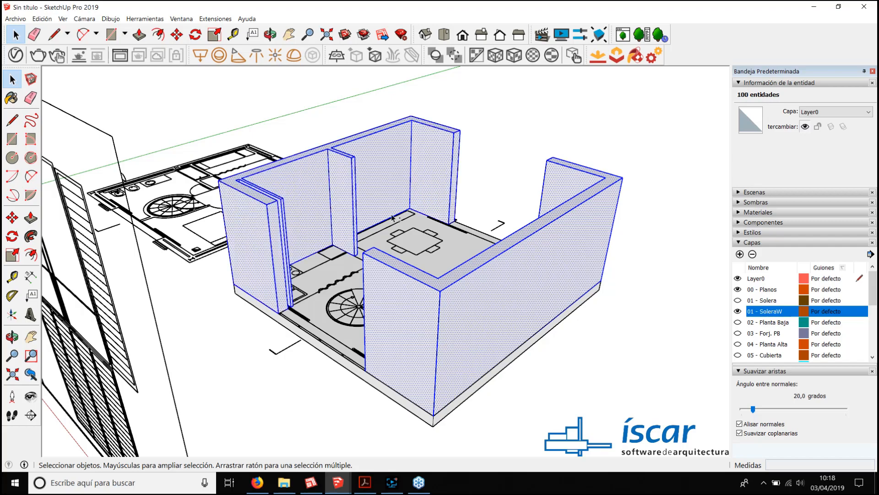
{"action": "middle_click_drag", "start_coordinate": [381, 245], "coordinate": [440, 256]}
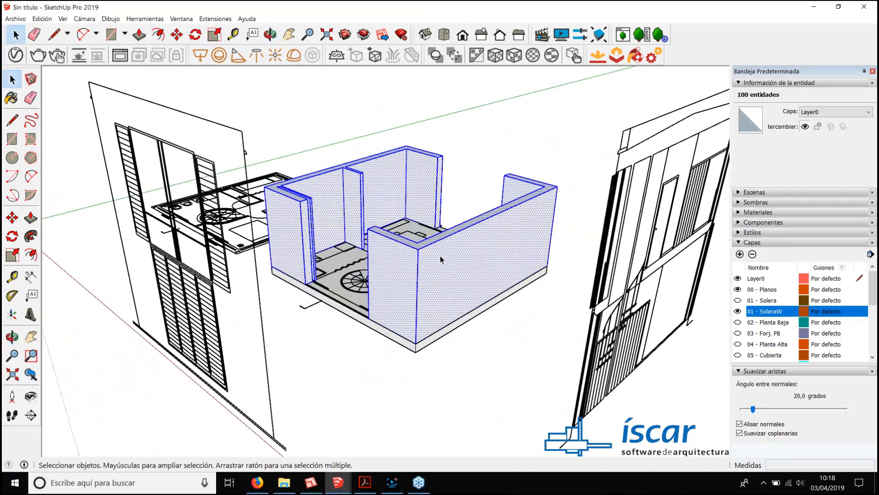
{"action": "right_click", "coordinate": [441, 256]}
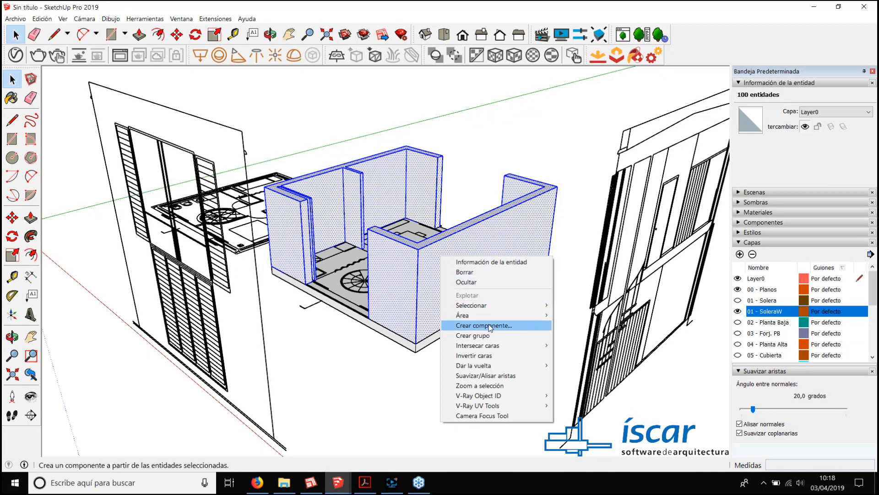
{"action": "left_click", "coordinate": [478, 325]}
{"action": "left_click", "coordinate": [356, 356]}
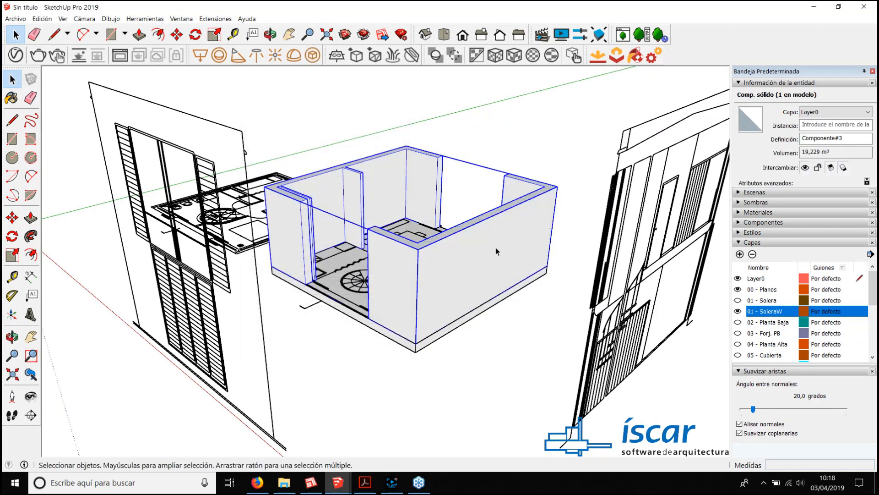
Step: Add a layer named 02 - Planta BajaW and assign the ground floor walls component to it
{"action": "left_click", "coordinate": [739, 254]}
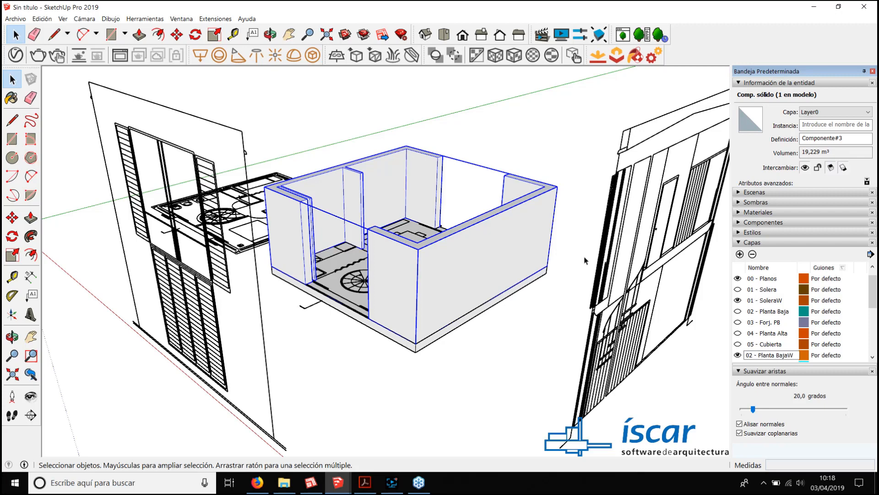
{"action": "left_click", "coordinate": [529, 341]}
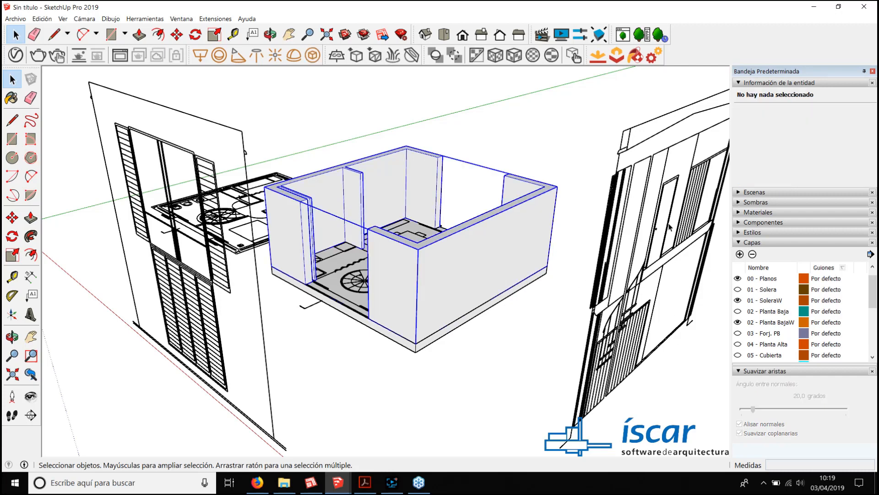
{"action": "left_click", "coordinate": [852, 112]}
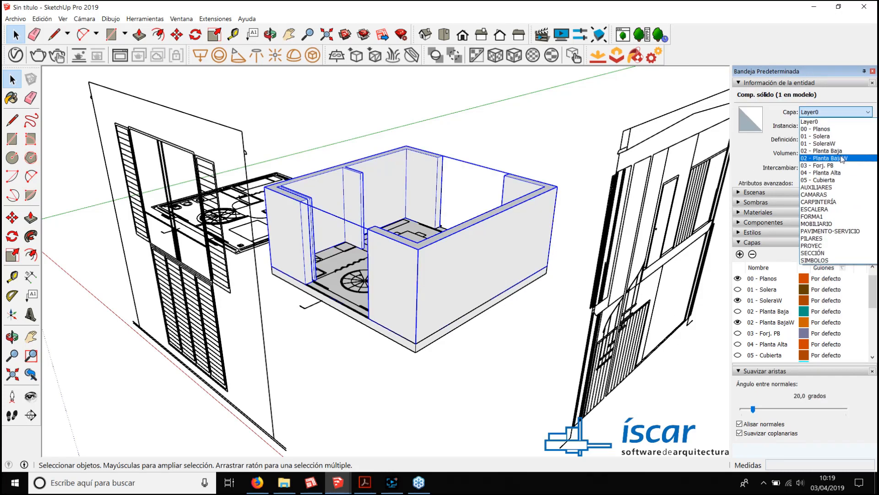
{"action": "left_click", "coordinate": [842, 158]}
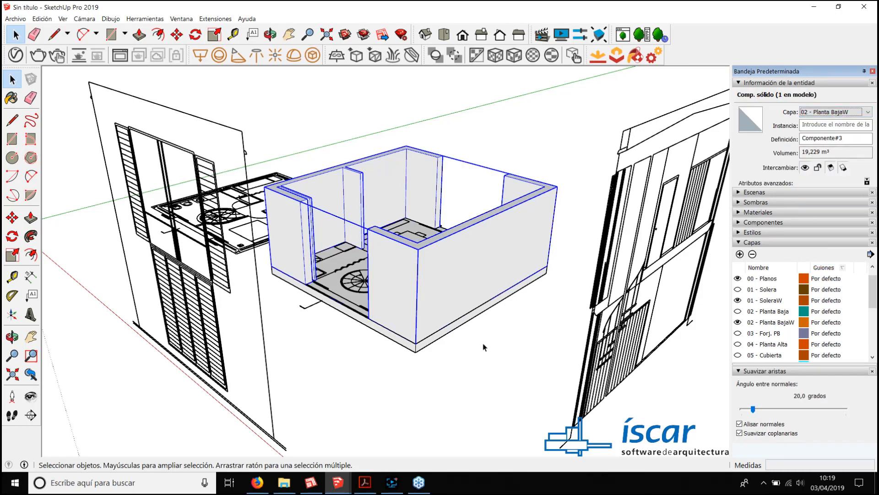
Step: Draw a 7 by 7 m rectangle across the wall tops, between opposite outer corners of the ground floor
{"action": "middle_click_drag", "start_coordinate": [483, 346], "coordinate": [271, 251]}
{"action": "scroll", "coordinate": [522, 242], "scroll_direction": "up", "scroll_amount": 4}
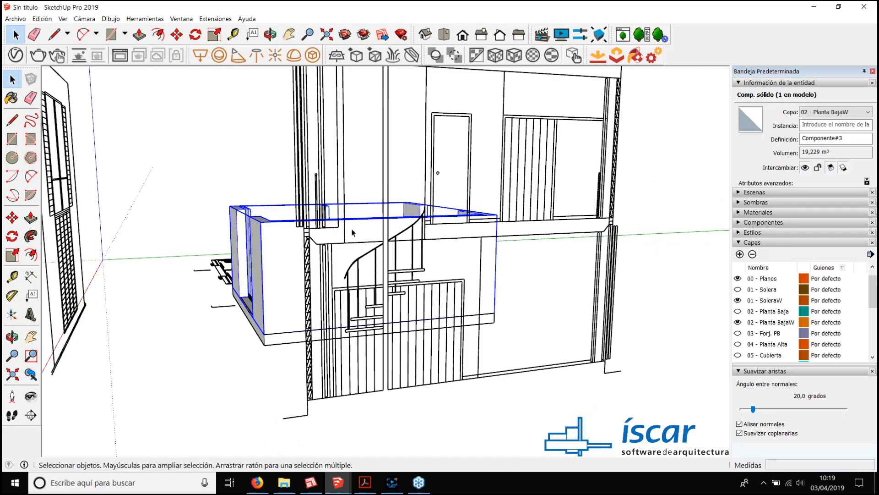
{"action": "middle_click_drag", "start_coordinate": [213, 327], "coordinate": [323, 347]}
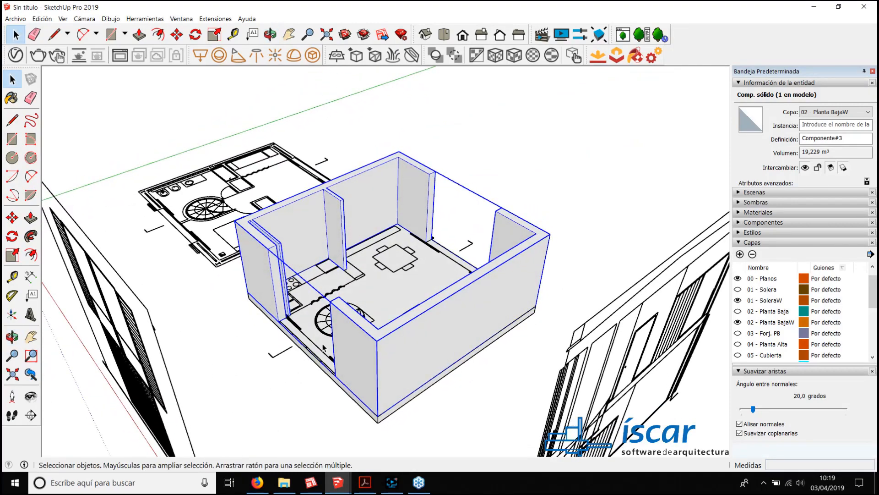
{"action": "scroll", "coordinate": [276, 338], "scroll_direction": "up", "scroll_amount": 4}
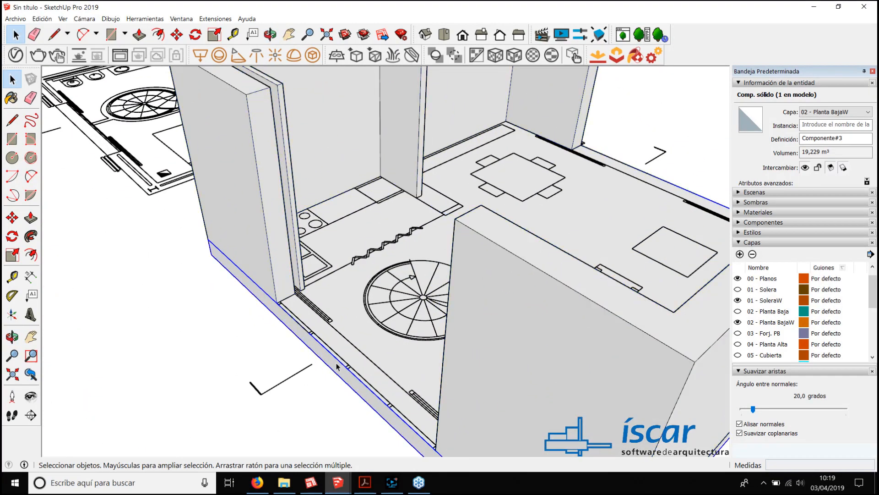
{"action": "scroll", "coordinate": [341, 305], "scroll_direction": "down", "scroll_amount": 5}
{"action": "scroll", "coordinate": [333, 311], "scroll_direction": "down", "scroll_amount": 3}
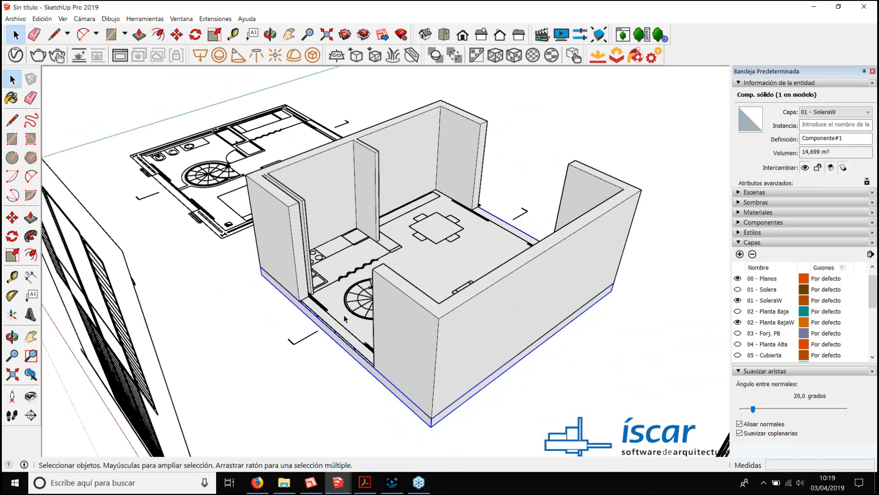
{"action": "key", "text": "r"}
{"action": "scroll", "coordinate": [309, 238], "scroll_direction": "up", "scroll_amount": 5}
{"action": "left_click", "coordinate": [261, 194]}
{"action": "middle_click_drag", "start_coordinate": [261, 193], "coordinate": [504, 263]}
{"action": "left_click", "coordinate": [504, 261]}
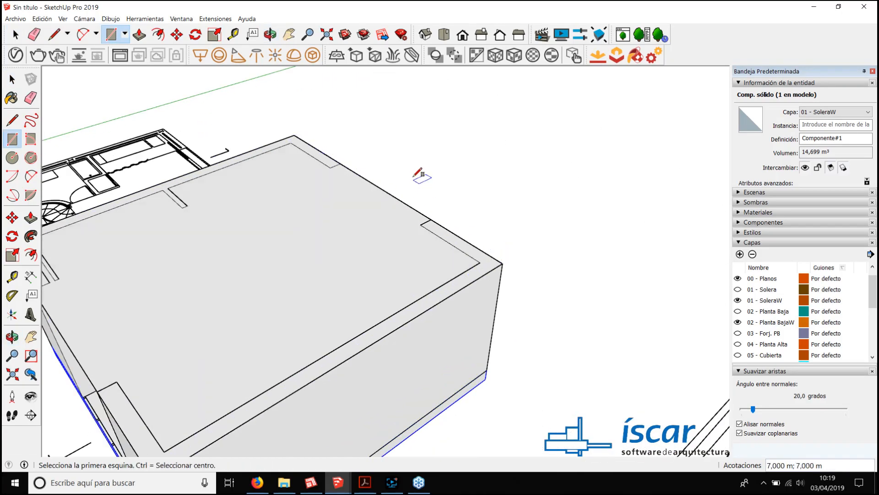
Step: Push/Pull the square face on top of the walls upward 0.3 m to form the floor slab
{"action": "middle_click_drag", "start_coordinate": [420, 169], "coordinate": [382, 210]}
{"action": "key", "text": "p"}
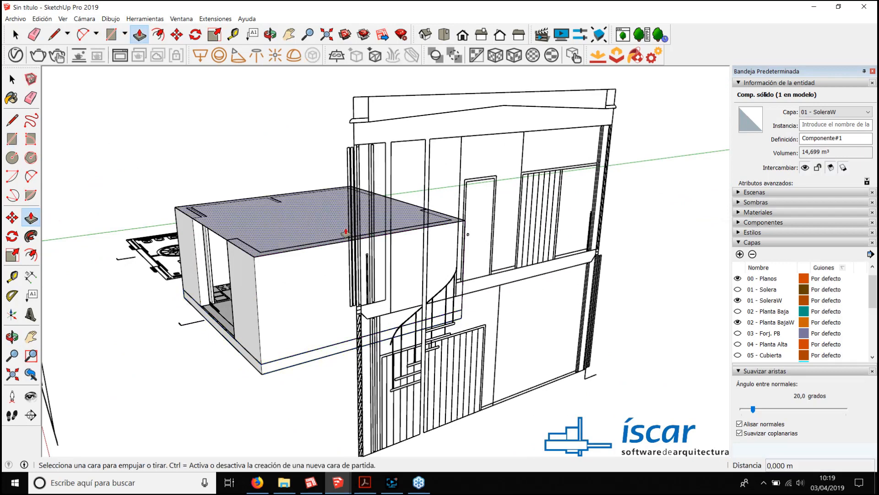
{"action": "left_click", "coordinate": [316, 234]}
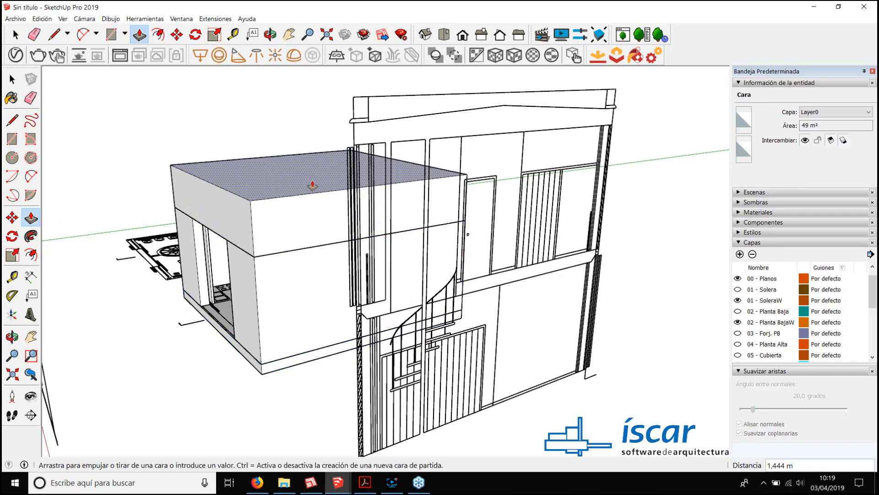
{"action": "type", "text": "0,3"}
{"action": "key", "text": "Return"}
Step: Select the whole upper slab with its connected faces and edges and turn it into a component
{"action": "scroll", "coordinate": [424, 275], "scroll_direction": "up", "scroll_amount": 5}
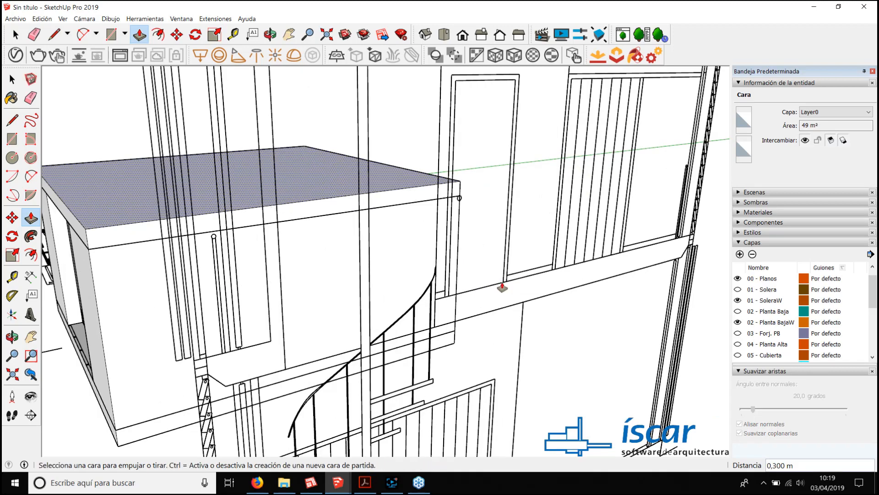
{"action": "scroll", "coordinate": [265, 255], "scroll_direction": "down", "scroll_amount": 5}
{"action": "middle_click_drag", "start_coordinate": [278, 262], "coordinate": [429, 295]}
{"action": "middle_click_drag", "start_coordinate": [334, 298], "coordinate": [465, 331]}
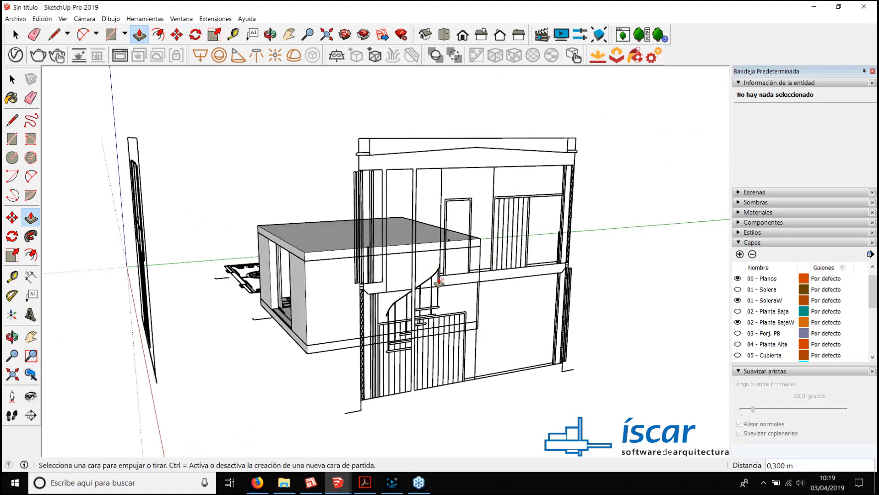
{"action": "middle_click_drag", "start_coordinate": [274, 276], "coordinate": [338, 291]}
{"action": "scroll", "coordinate": [339, 270], "scroll_direction": "up", "scroll_amount": 3}
{"action": "key", "text": "space"}
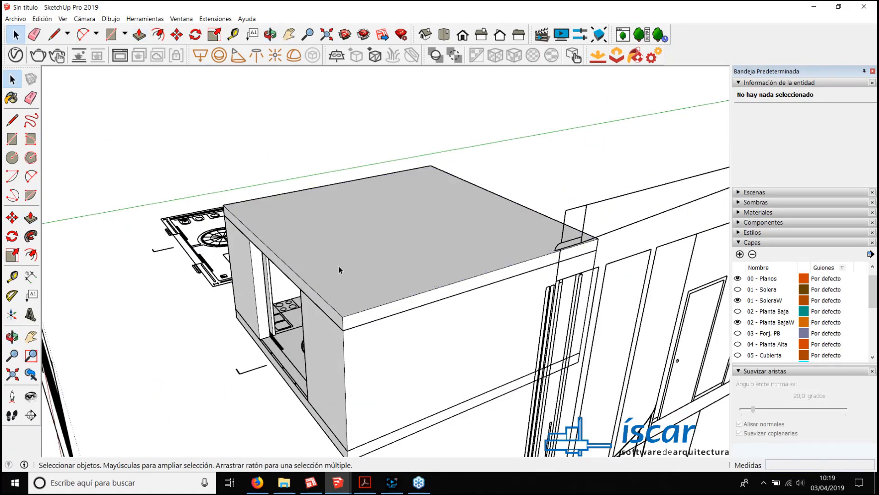
{"action": "left_click", "coordinate": [336, 265]}
{"action": "double_click", "coordinate": [335, 264]}
{"action": "right_click", "coordinate": [335, 265]}
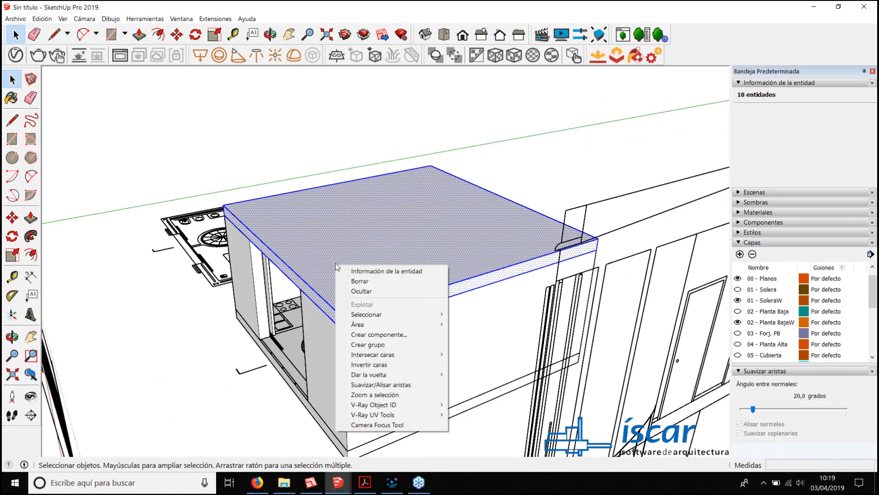
{"action": "left_click", "coordinate": [386, 335]}
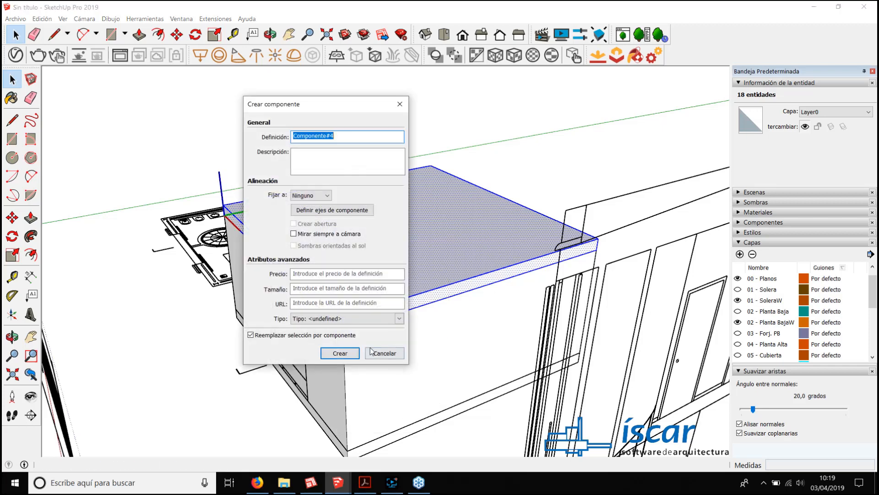
{"action": "left_click", "coordinate": [328, 359]}
Step: Add a layer named 03 - Forj PBW for the upper slab
{"action": "left_click", "coordinate": [740, 254]}
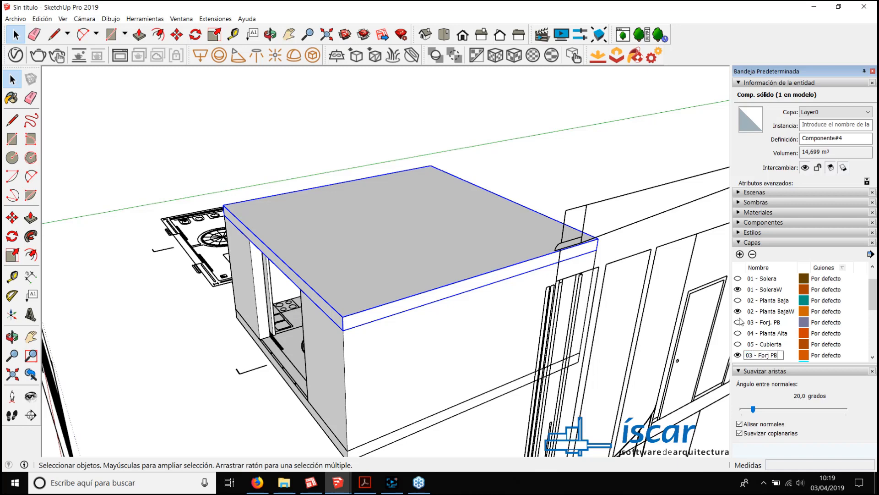
{"action": "left_click", "coordinate": [521, 171]}
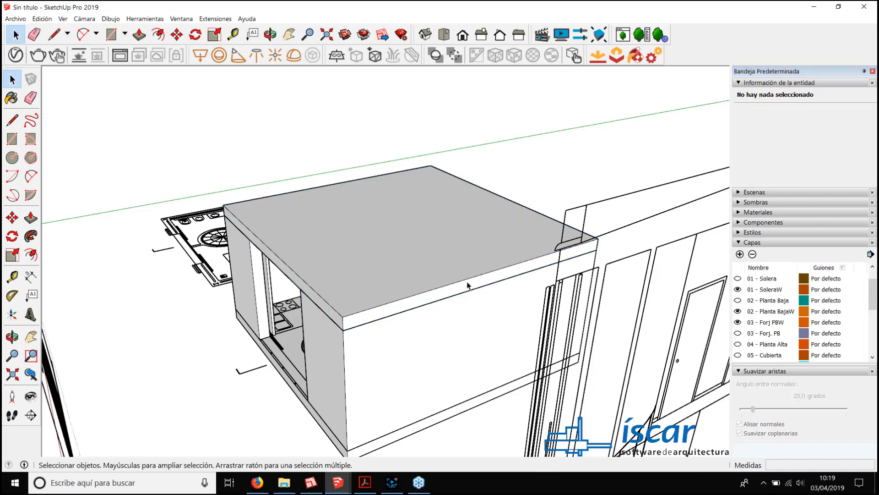
Step: Assign the upper slab component to the layer 03 - Forj PBW
{"action": "left_click", "coordinate": [419, 274]}
{"action": "left_click", "coordinate": [831, 114]}
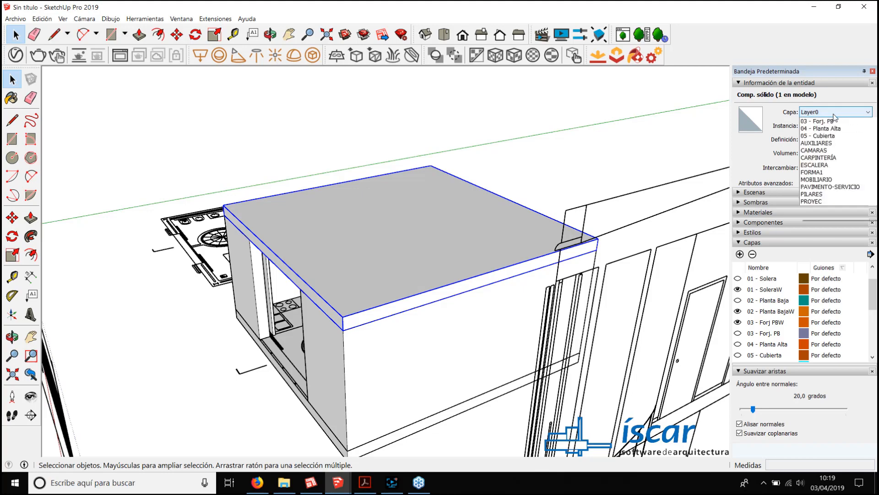
{"action": "left_click", "coordinate": [842, 166]}
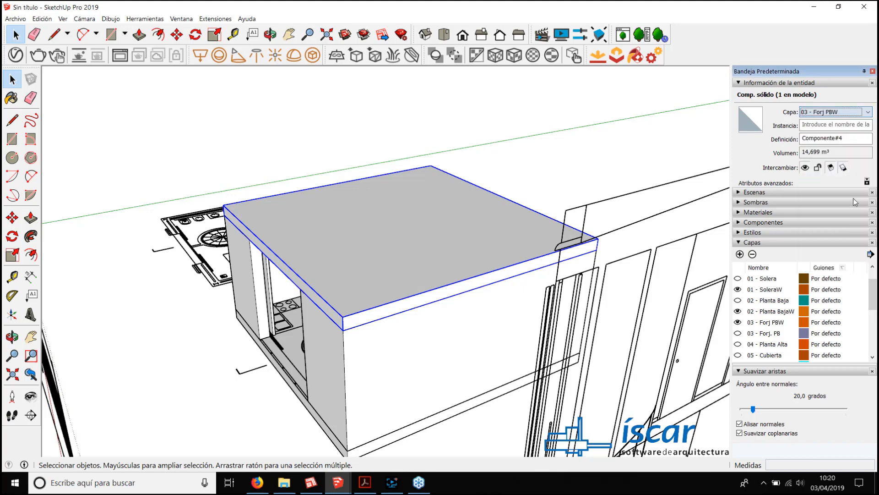
Step: Place two guides parallel to the slab's edge above the opening, through the lower and upper corners of the chamfer in the section drawing
{"action": "scroll", "coordinate": [348, 211], "scroll_direction": "down", "scroll_amount": 3}
{"action": "middle_click_drag", "start_coordinate": [348, 211], "coordinate": [315, 240]}
{"action": "scroll", "coordinate": [367, 207], "scroll_direction": "up", "scroll_amount": 3}
{"action": "scroll", "coordinate": [316, 241], "scroll_direction": "up", "scroll_amount": 3}
{"action": "scroll", "coordinate": [316, 241], "scroll_direction": "up", "scroll_amount": 3}
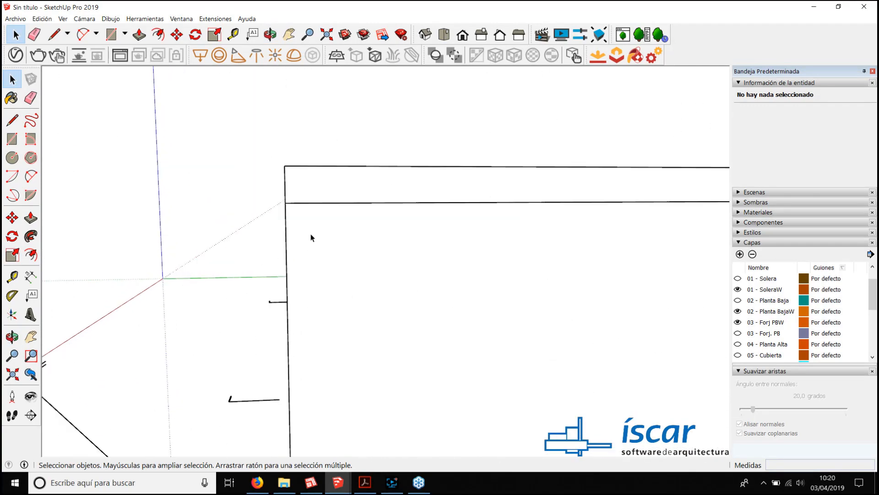
{"action": "scroll", "coordinate": [310, 235], "scroll_direction": "down", "scroll_amount": 3}
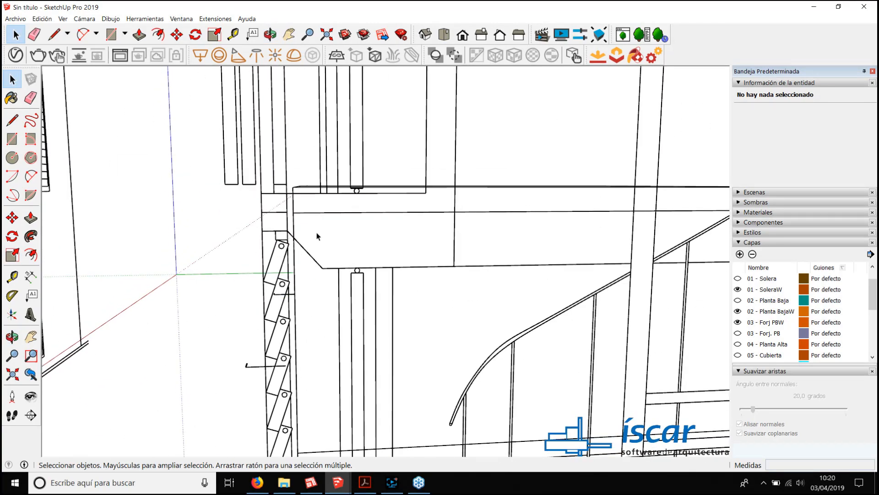
{"action": "scroll", "coordinate": [317, 237], "scroll_direction": "down", "scroll_amount": 3}
{"action": "middle_click_drag", "start_coordinate": [295, 252], "coordinate": [414, 280]}
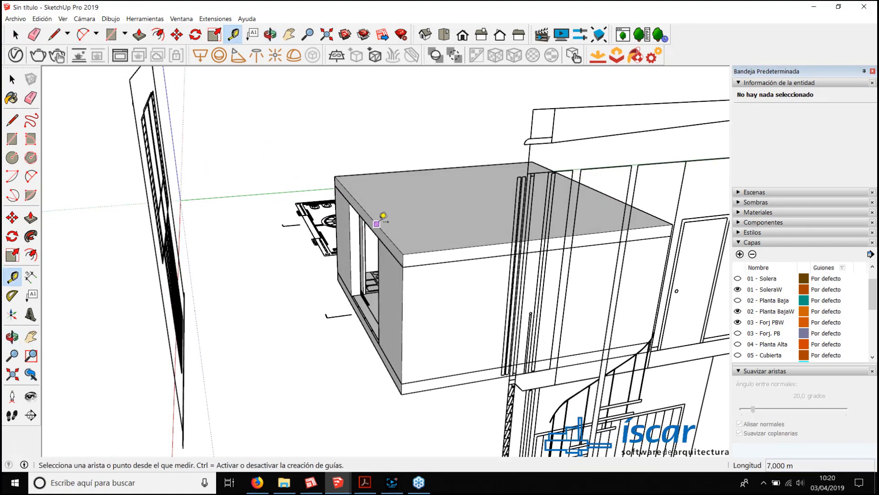
{"action": "left_click", "coordinate": [383, 248]}
{"action": "scroll", "coordinate": [426, 211], "scroll_direction": "up", "scroll_amount": 5}
{"action": "scroll", "coordinate": [443, 222], "scroll_direction": "up", "scroll_amount": 3}
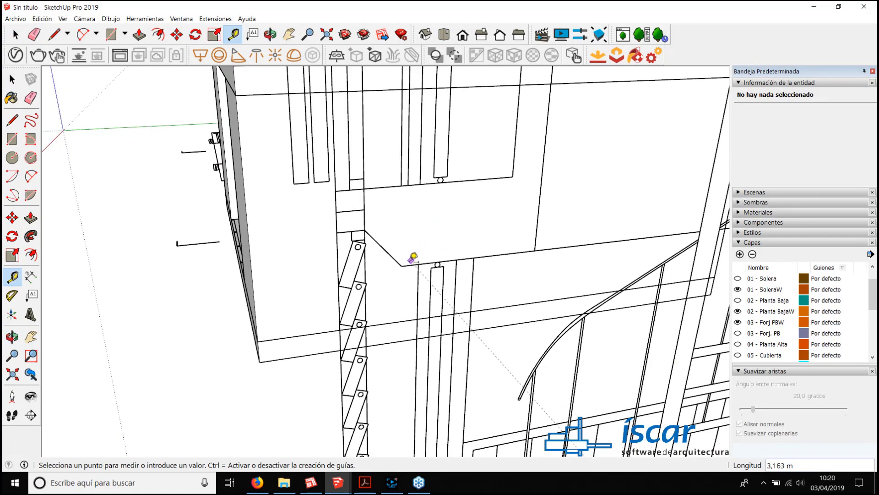
{"action": "left_click", "coordinate": [407, 261]}
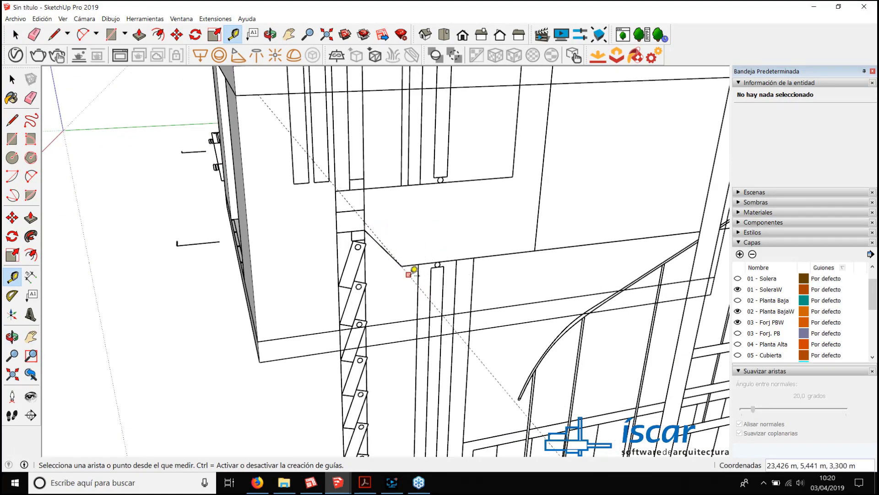
{"action": "left_click", "coordinate": [410, 274]}
{"action": "left_click", "coordinate": [367, 227]}
Step: Place a vertical guide inside the slab, parallel to its corner edge and through the corner of the wall opening
{"action": "scroll", "coordinate": [422, 298], "scroll_direction": "down", "scroll_amount": 5}
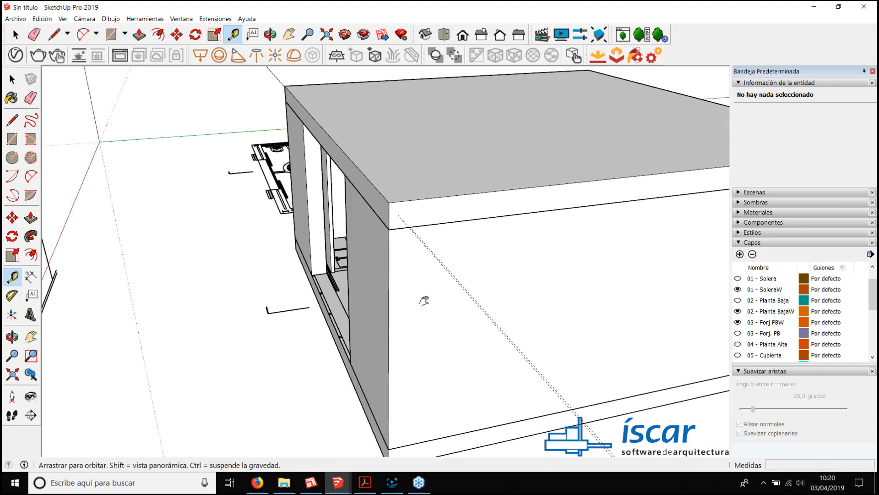
{"action": "scroll", "coordinate": [403, 215], "scroll_direction": "up", "scroll_amount": 8}
{"action": "middle_click_drag", "start_coordinate": [407, 201], "coordinate": [455, 234]}
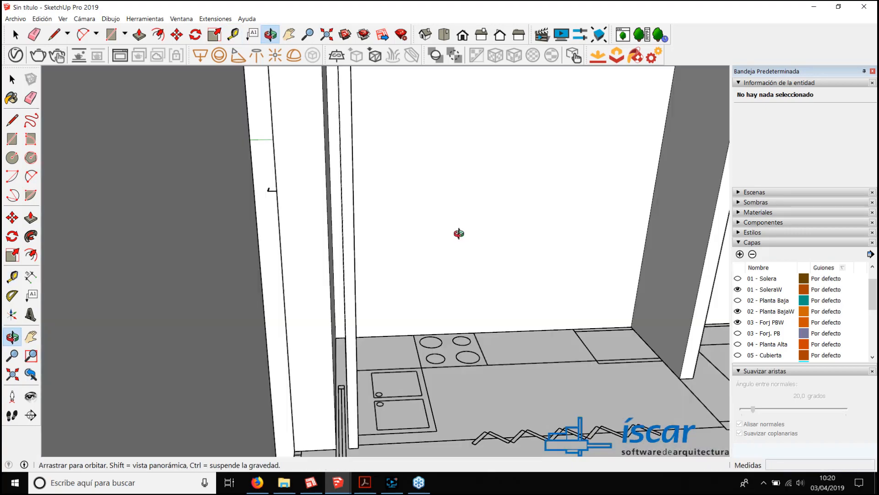
{"action": "middle_click_drag", "start_coordinate": [338, 235], "coordinate": [429, 280], "text": "shift"}
{"action": "scroll", "coordinate": [414, 275], "scroll_direction": "up", "scroll_amount": 6}
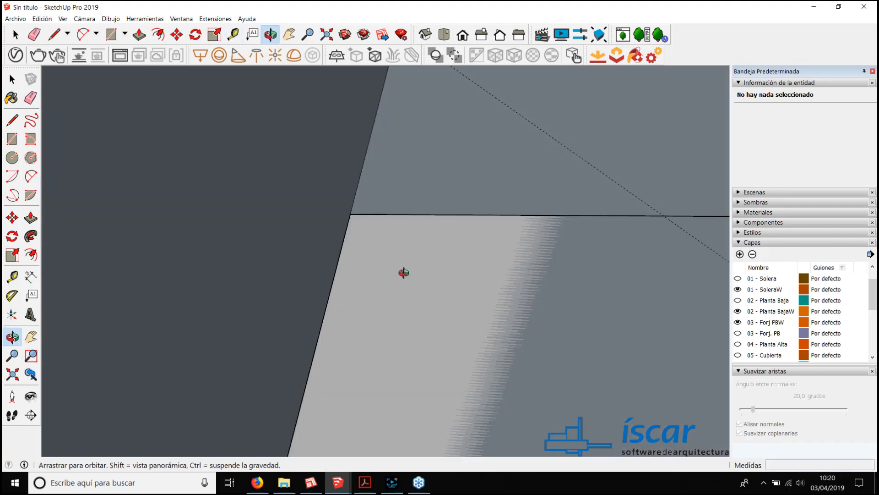
{"action": "scroll", "coordinate": [321, 261], "scroll_direction": "down", "scroll_amount": 5}
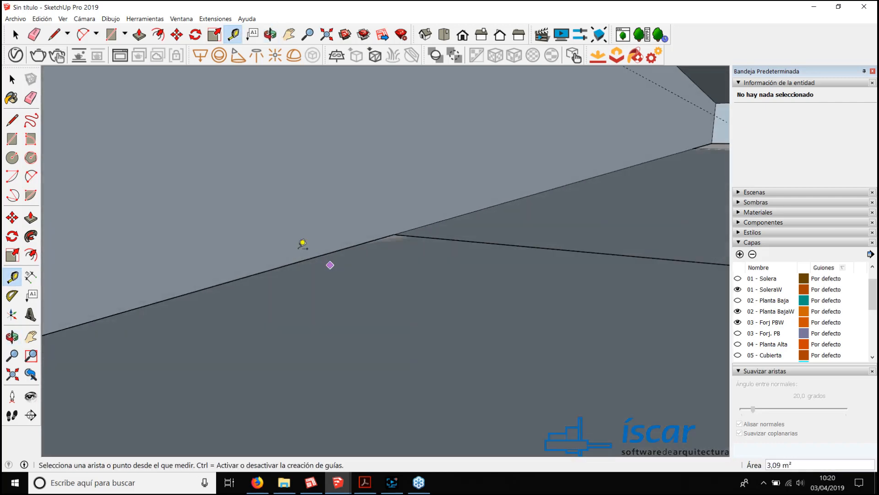
{"action": "mouse_move", "coordinate": [302, 243]}
{"action": "middle_mouse_down"}
{"action": "mouse_move", "coordinate": [284, 297]}
{"action": "mouse_move", "coordinate": [387, 314]}
{"action": "mouse_move", "coordinate": [377, 320]}
{"action": "mouse_move", "coordinate": [553, 252]}
{"action": "middle_mouse_up"}
{"action": "key", "text": "space"}
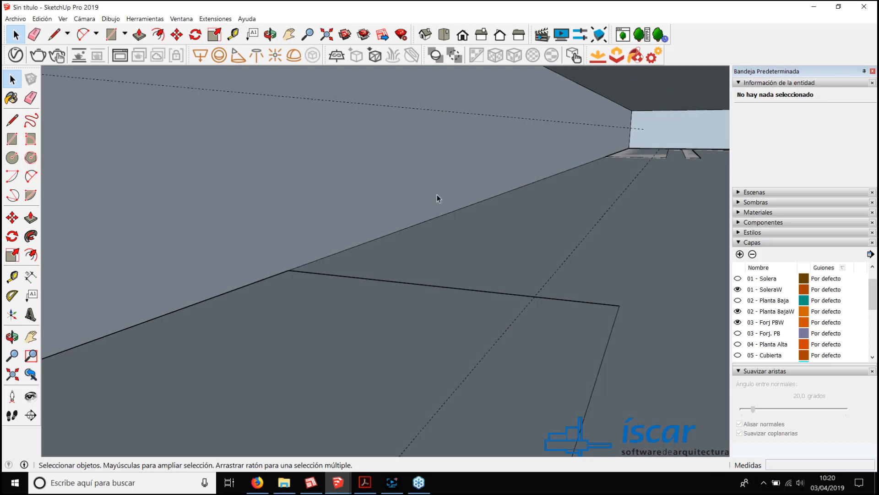
{"action": "key", "text": "t"}
{"action": "left_click", "coordinate": [636, 130]}
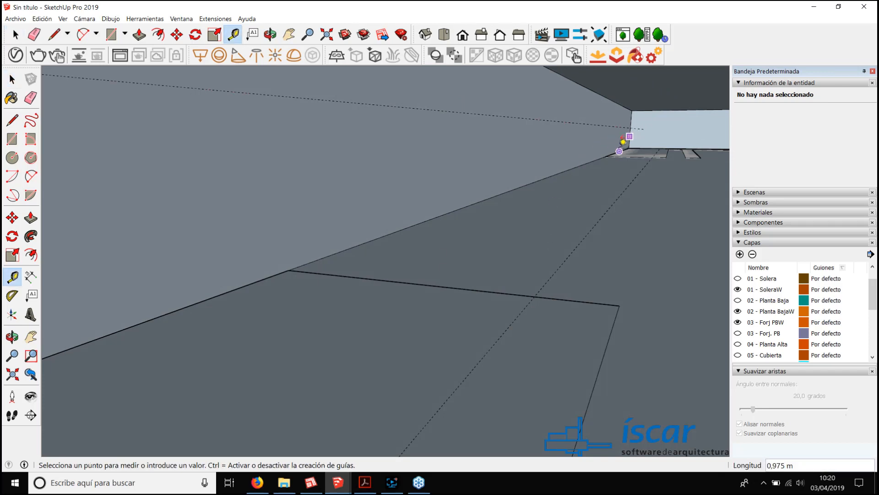
{"action": "left_click", "coordinate": [288, 270]}
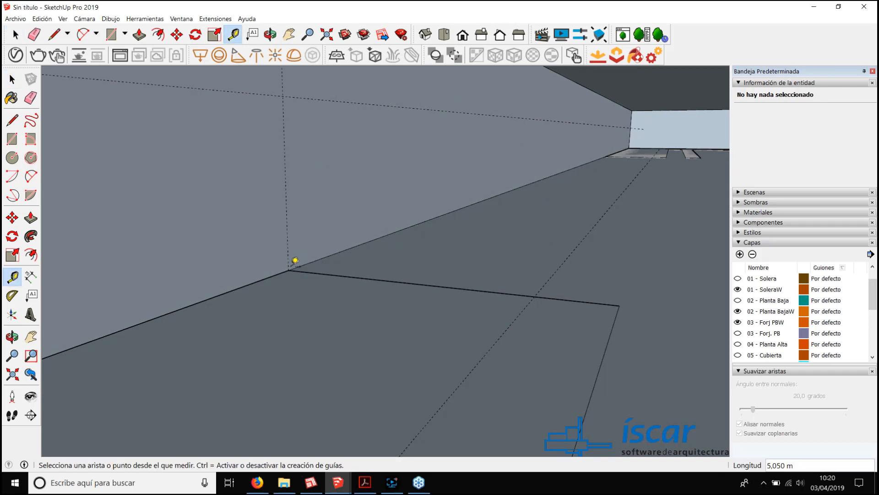
Step: Add a guide parallel to the opening's jamb edge, raised to the height of the chamfer's upper guide
{"action": "middle_click_drag", "start_coordinate": [294, 256], "coordinate": [354, 258]}
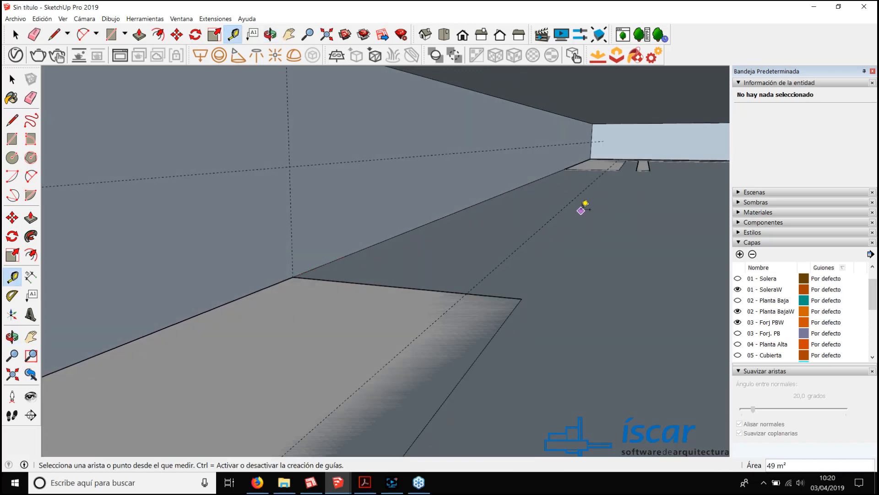
{"action": "left_click", "coordinate": [341, 281]}
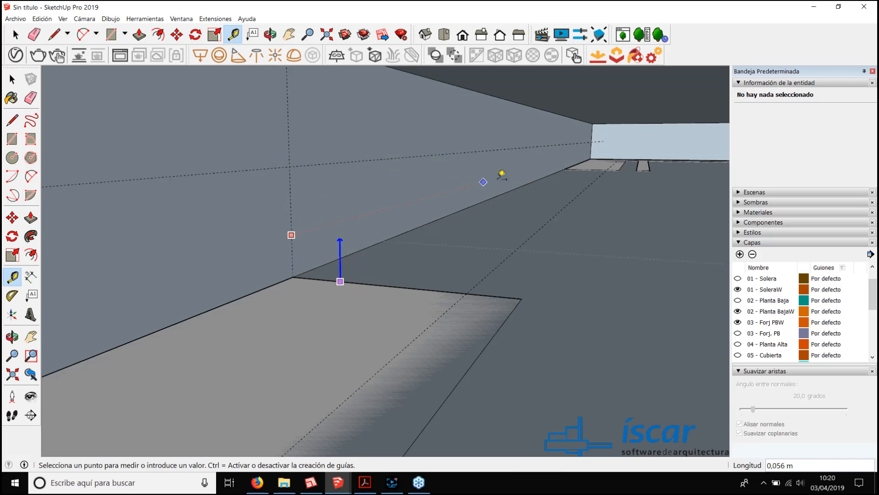
{"action": "left_click", "coordinate": [604, 138]}
{"action": "scroll", "coordinate": [383, 236], "scroll_direction": "down", "scroll_amount": 1}
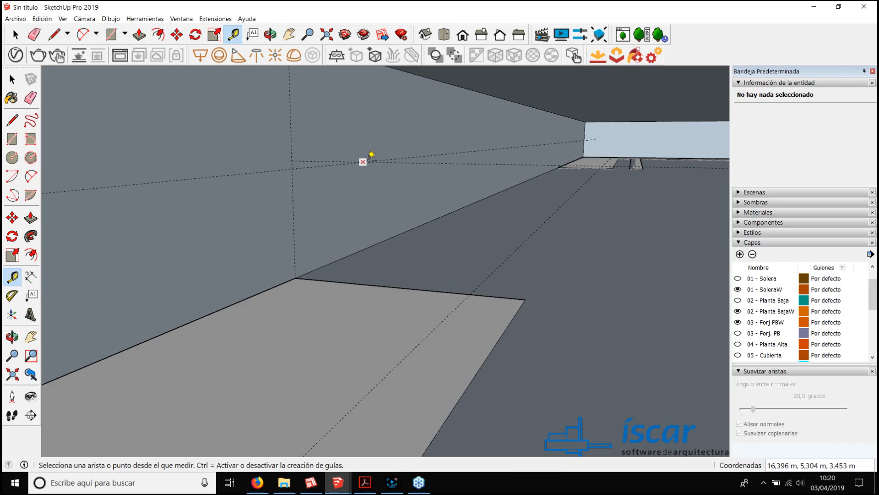
{"action": "key", "text": "space"}
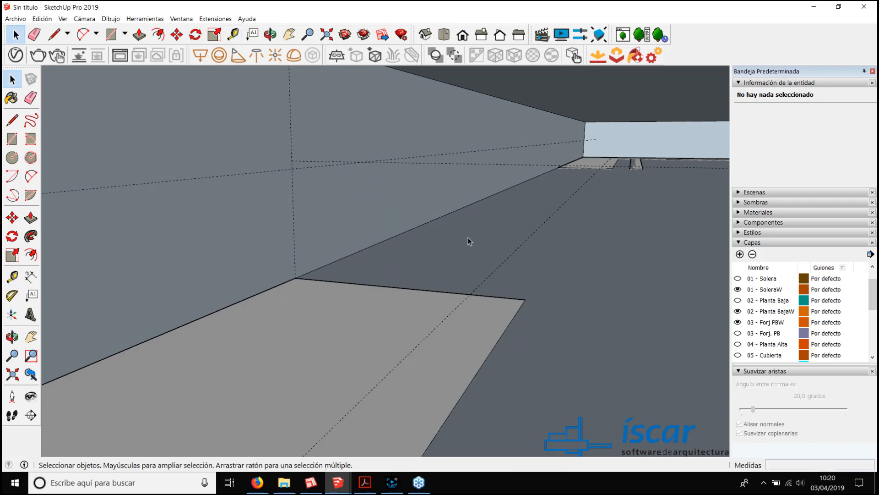
Step: Open the slab component and draw the closed chamfer profile at the opening's jamb, following the guide intersections
{"action": "middle_click_drag", "start_coordinate": [383, 148], "coordinate": [348, 157]}
{"action": "left_click", "coordinate": [330, 252]}
{"action": "key", "text": "o"}
{"action": "left_click_drag", "start_coordinate": [336, 256], "coordinate": [362, 246]}
{"action": "key", "text": "space"}
{"action": "middle_click_drag", "start_coordinate": [361, 245], "coordinate": [373, 167]}
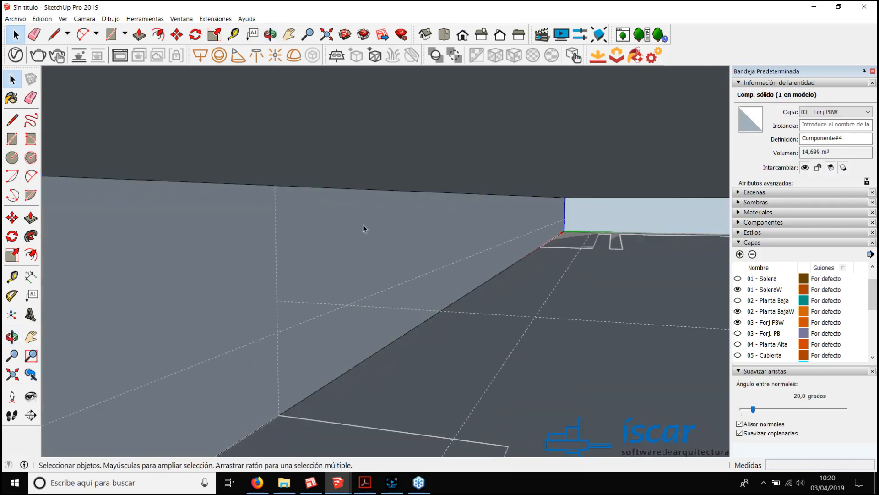
{"action": "mouse_move", "coordinate": [363, 230]}
{"action": "middle_mouse_down"}
{"action": "mouse_move", "coordinate": [360, 218]}
{"action": "mouse_move", "coordinate": [381, 277]}
{"action": "middle_mouse_up"}
{"action": "key", "text": "l"}
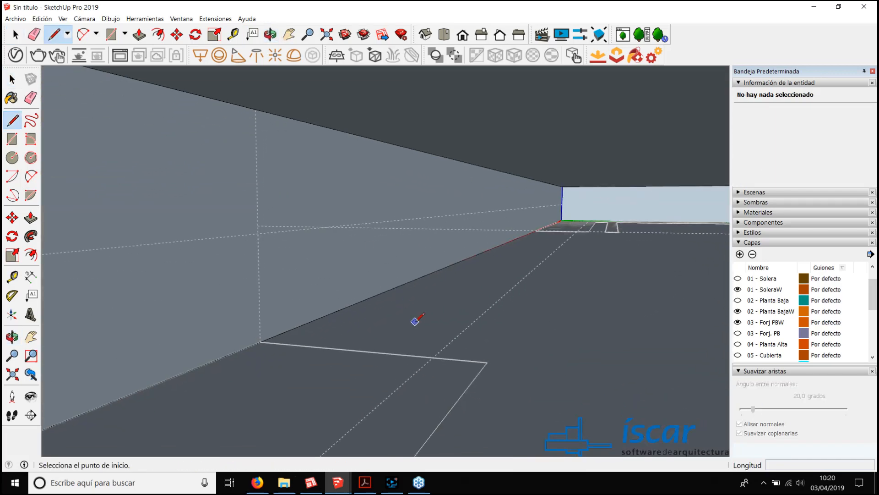
{"action": "left_click", "coordinate": [433, 357]}
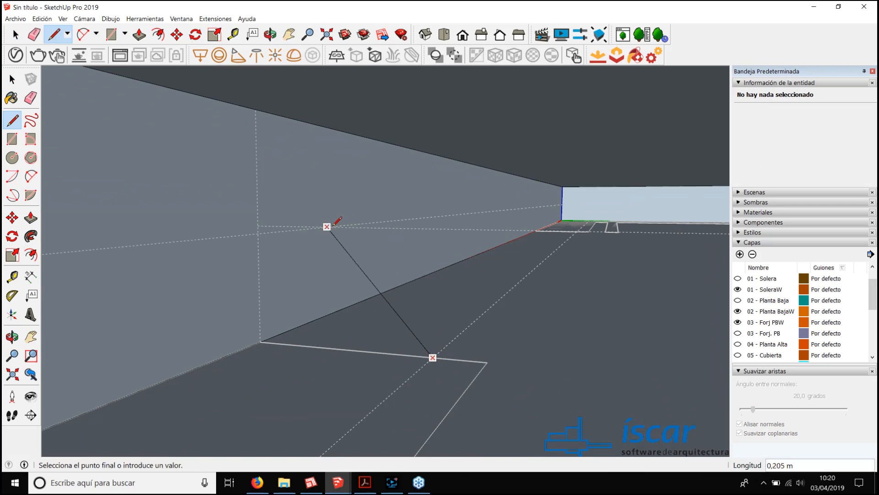
{"action": "left_click", "coordinate": [257, 335]}
{"action": "left_click", "coordinate": [432, 356]}
{"action": "mouse_move", "coordinate": [430, 363]}
{"action": "middle_mouse_down"}
{"action": "mouse_move", "coordinate": [422, 367]}
{"action": "mouse_move", "coordinate": [434, 359]}
{"action": "middle_mouse_up"}
Step: Push/Pull the chamfer profile 3.1 m along the opening and erase the slab's lower long edge on that side
{"action": "key", "text": "p"}
{"action": "left_click", "coordinate": [382, 338]}
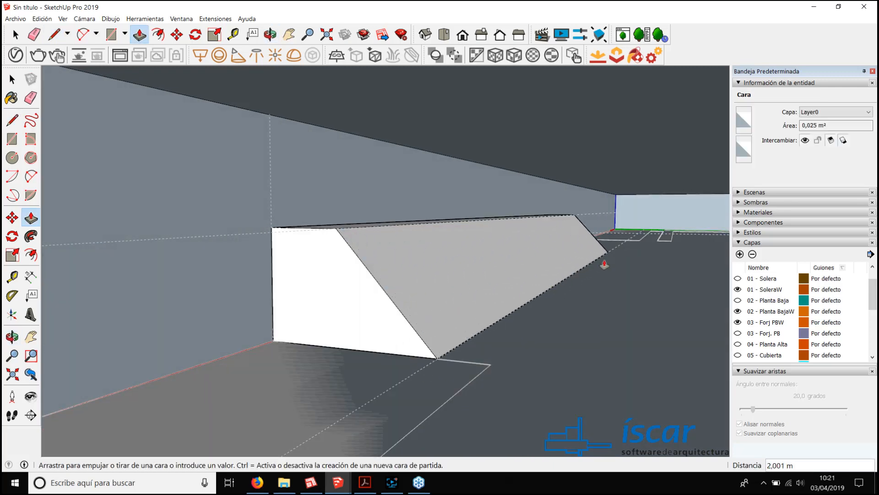
{"action": "left_click", "coordinate": [628, 243]}
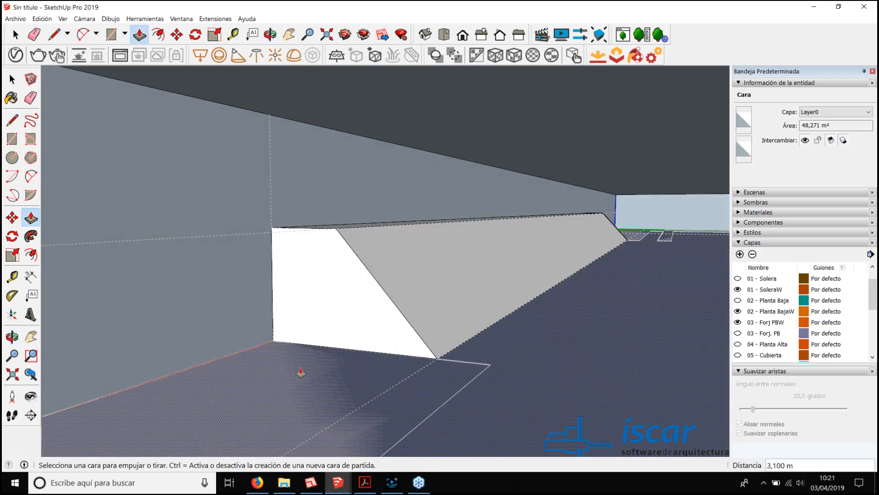
{"action": "mouse_move", "coordinate": [302, 330]}
{"action": "middle_mouse_down"}
{"action": "mouse_move", "coordinate": [509, 308]}
{"action": "mouse_move", "coordinate": [440, 288]}
{"action": "mouse_move", "coordinate": [602, 237]}
{"action": "mouse_move", "coordinate": [495, 261]}
{"action": "middle_mouse_up"}
{"action": "key", "text": "e"}
{"action": "left_click_drag", "start_coordinate": [322, 297], "coordinate": [376, 304]}
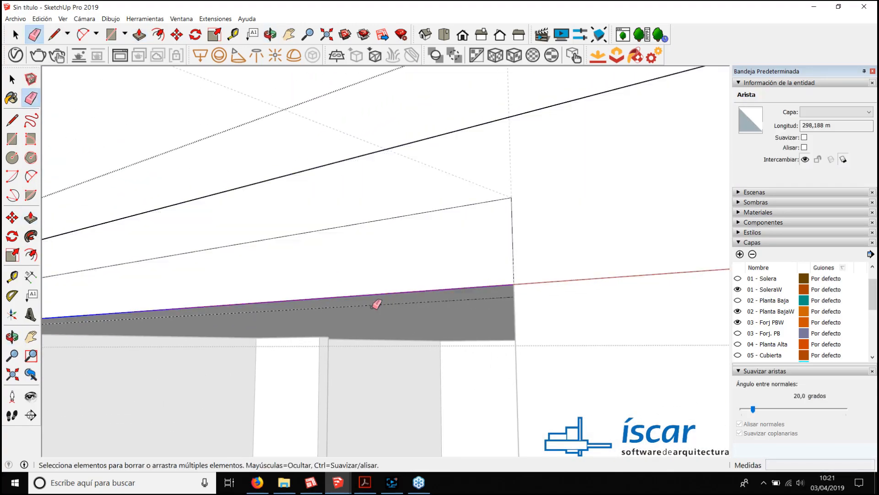
Step: Select all the geometry of the chamfered piece over the opening and reverse its faces
{"action": "mouse_move", "coordinate": [376, 304]}
{"action": "middle_mouse_down"}
{"action": "mouse_move", "coordinate": [537, 244]}
{"action": "mouse_move", "coordinate": [435, 267]}
{"action": "mouse_move", "coordinate": [386, 247]}
{"action": "mouse_move", "coordinate": [533, 223]}
{"action": "mouse_move", "coordinate": [447, 270]}
{"action": "mouse_move", "coordinate": [310, 259]}
{"action": "middle_mouse_up"}
{"action": "key", "text": "space"}
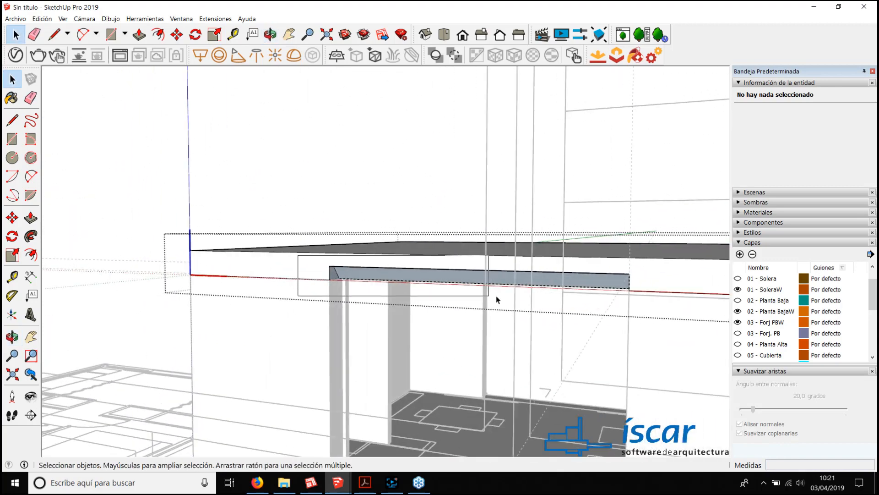
{"action": "left_click_drag", "start_coordinate": [647, 328], "coordinate": [648, 328]}
{"action": "middle_click_drag", "start_coordinate": [638, 309], "coordinate": [351, 213]}
{"action": "right_click", "coordinate": [350, 213]}
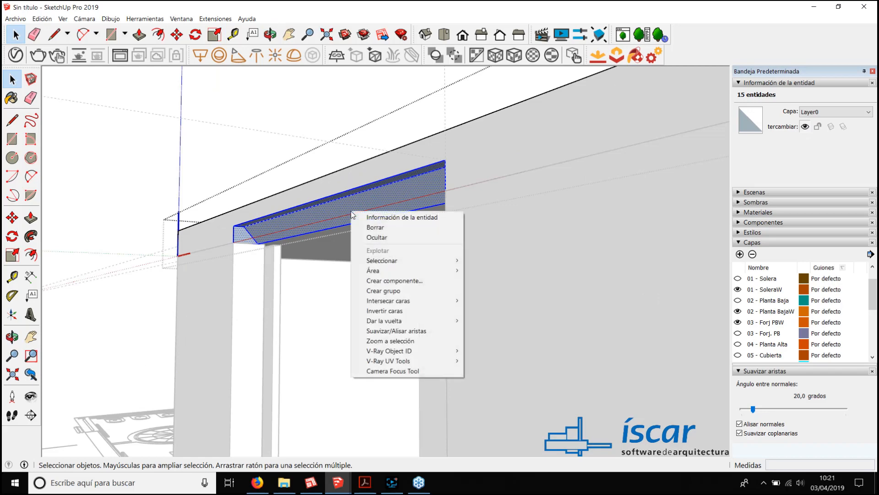
{"action": "left_click", "coordinate": [395, 311]}
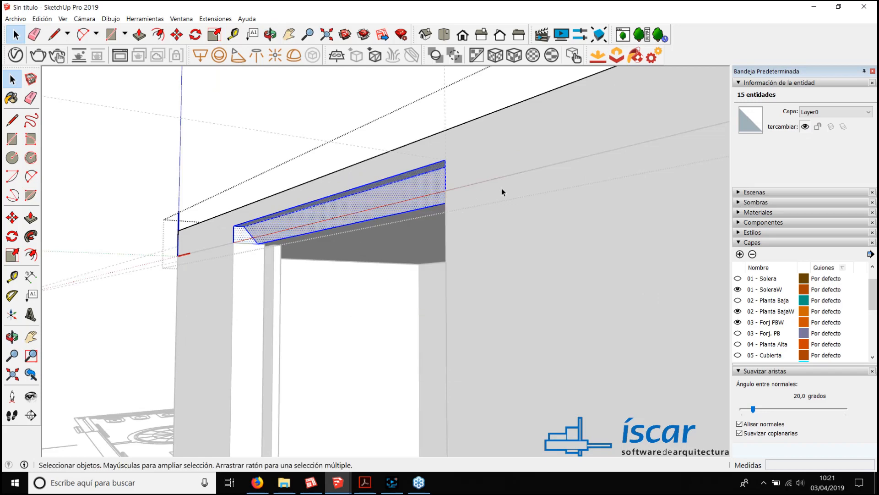
Step: Copy the selected chamfered piece to a spot outside the opposite side of the slab
{"action": "middle_click_drag", "start_coordinate": [501, 188], "coordinate": [448, 281]}
{"action": "key", "text": "m"}
{"action": "key", "text": "ctrl"}
{"action": "left_click", "coordinate": [466, 163]}
{"action": "scroll", "coordinate": [500, 157], "scroll_direction": "down", "scroll_amount": 5}
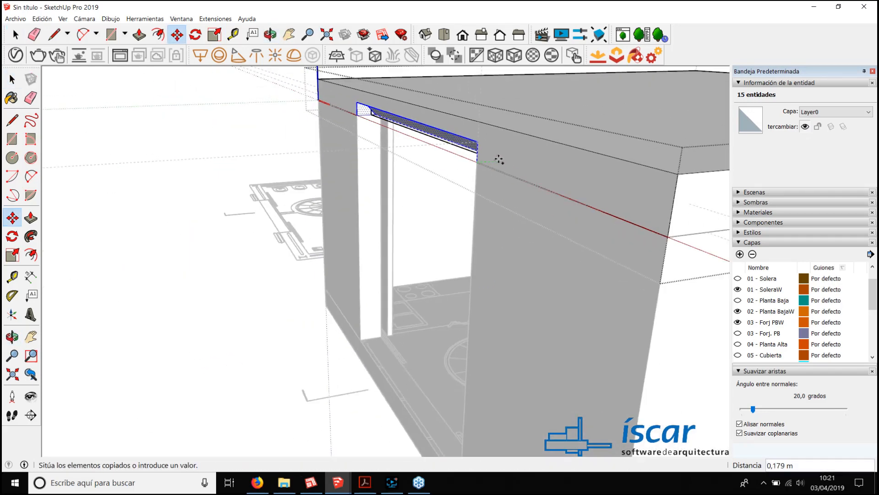
{"action": "middle_click_drag", "start_coordinate": [648, 132], "coordinate": [75, 310]}
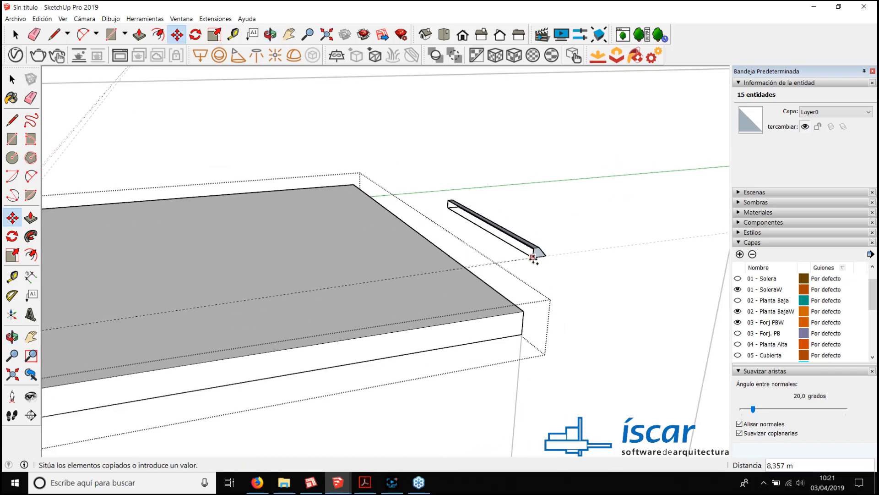
{"action": "left_click", "coordinate": [538, 274]}
Step: Mirror the copied chamfered piece along the green axis with the Scale tool
{"action": "middle_click_drag", "start_coordinate": [538, 274], "coordinate": [471, 262]}
{"action": "key", "text": "s"}
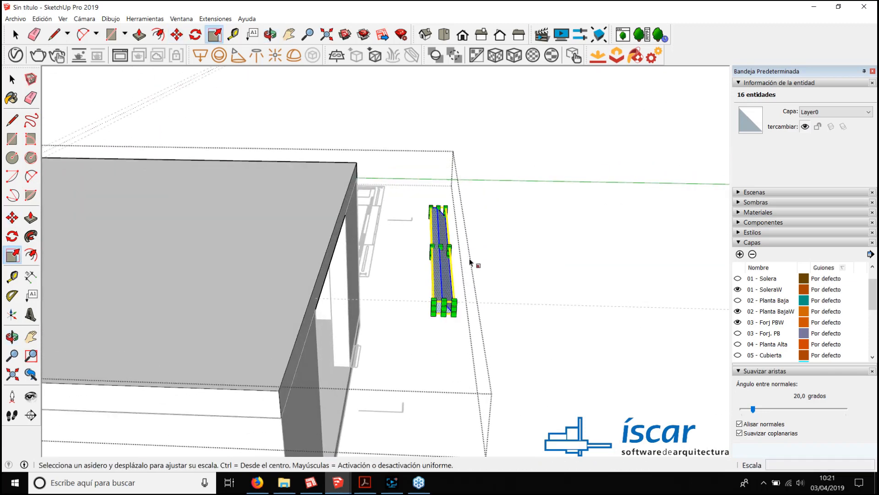
{"action": "left_click_drag", "start_coordinate": [450, 251], "coordinate": [429, 255]}
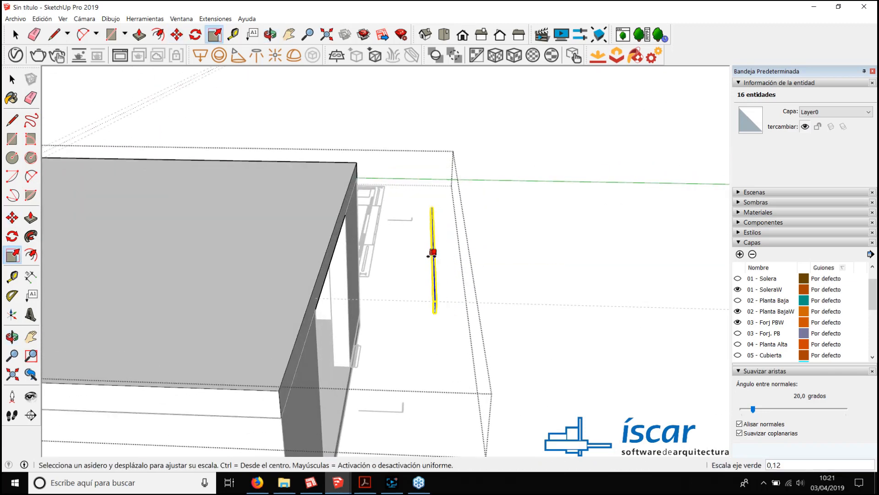
{"action": "left_click", "coordinate": [433, 259]}
{"action": "middle_click_drag", "start_coordinate": [432, 259], "coordinate": [403, 251]}
Step: Move the mirrored piece by its corner onto the slab's lower edge, at the corner of the opposite opening
{"action": "scroll", "coordinate": [412, 243], "scroll_direction": "up", "scroll_amount": 5}
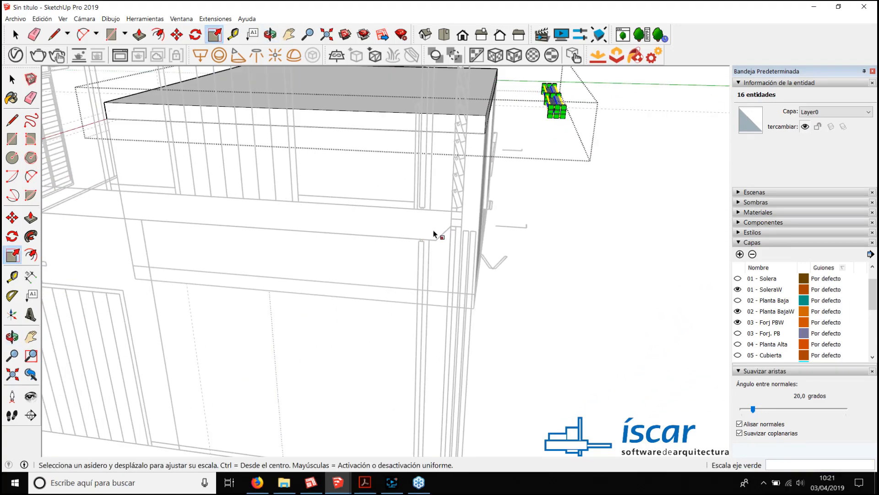
{"action": "scroll", "coordinate": [485, 186], "scroll_direction": "down", "scroll_amount": 5}
{"action": "middle_click_drag", "start_coordinate": [484, 185], "coordinate": [230, 251]}
{"action": "scroll", "coordinate": [285, 225], "scroll_direction": "up", "scroll_amount": 4}
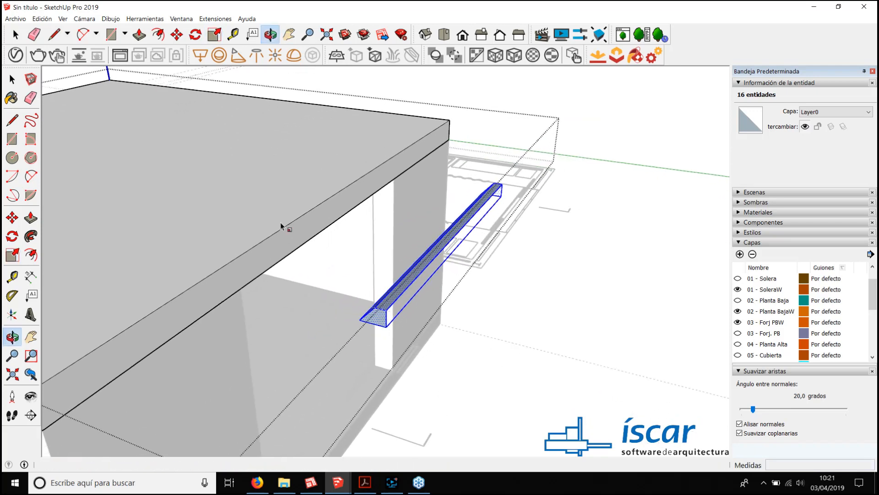
{"action": "key", "text": "m"}
{"action": "left_click", "coordinate": [387, 306]}
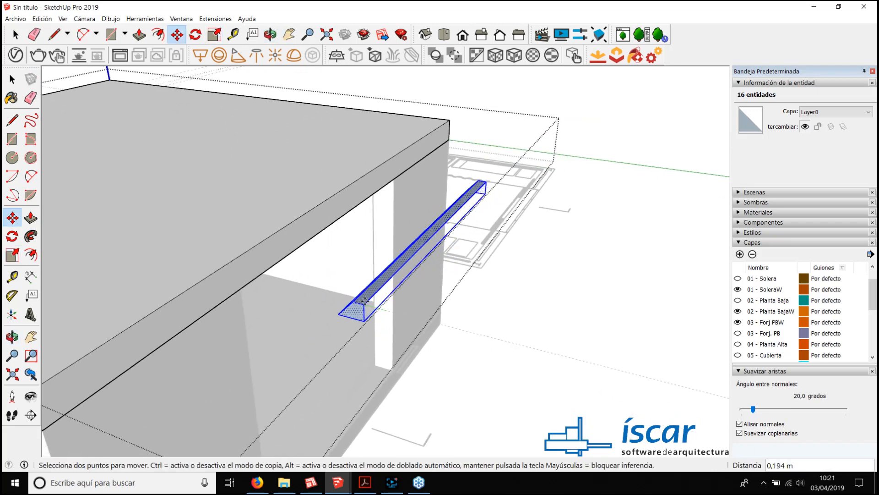
{"action": "left_click", "coordinate": [241, 279]}
{"action": "key", "text": "e"}
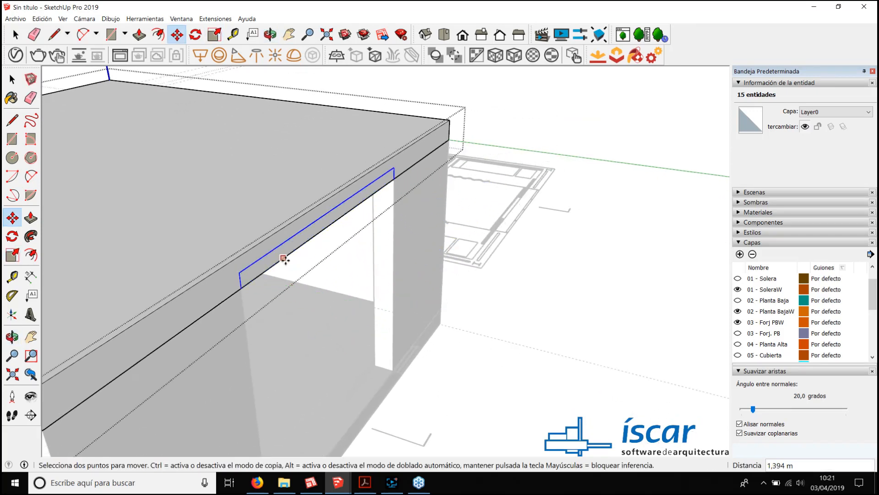
Step: Close the ground-floor slab component after placing the mirrored chamfered piece
{"action": "mouse_move", "coordinate": [343, 279]}
{"action": "middle_mouse_down"}
{"action": "mouse_move", "coordinate": [314, 193]}
{"action": "mouse_move", "coordinate": [379, 244]}
{"action": "mouse_move", "coordinate": [582, 246]}
{"action": "mouse_move", "coordinate": [477, 190]}
{"action": "mouse_move", "coordinate": [391, 97]}
{"action": "mouse_move", "coordinate": [463, 234]}
{"action": "mouse_move", "coordinate": [504, 208]}
{"action": "mouse_move", "coordinate": [504, 182]}
{"action": "mouse_move", "coordinate": [383, 198]}
{"action": "mouse_move", "coordinate": [359, 246]}
{"action": "mouse_move", "coordinate": [379, 300]}
{"action": "mouse_move", "coordinate": [348, 298]}
{"action": "mouse_move", "coordinate": [367, 257]}
{"action": "middle_mouse_up"}
{"action": "key", "text": "space"}
{"action": "left_click", "coordinate": [506, 235]}
{"action": "key", "text": "space"}
{"action": "scroll", "coordinate": [298, 303], "scroll_direction": "up", "scroll_amount": 5}
{"action": "scroll", "coordinate": [341, 316], "scroll_direction": "down", "scroll_amount": 5}
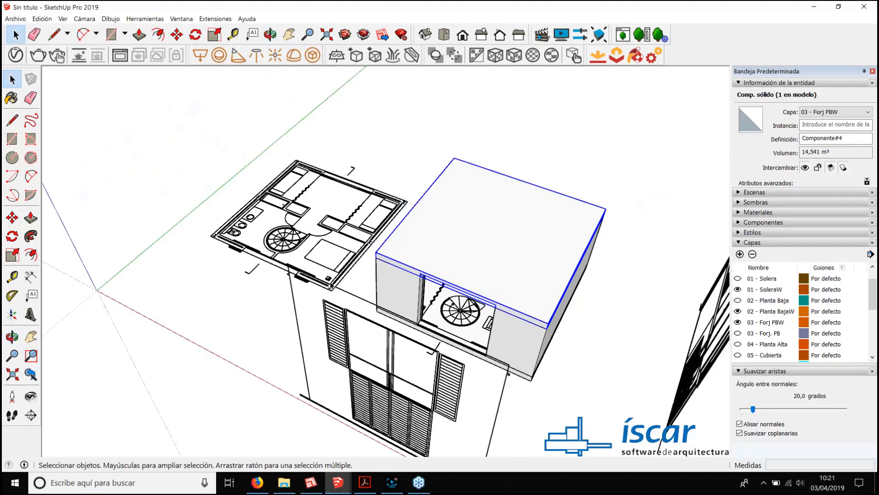
Step: Move the upper-floor plan by its outer wall corner onto the matching top corner of the slab
{"action": "left_click", "coordinate": [250, 254]}
{"action": "middle_click_drag", "start_coordinate": [250, 254], "coordinate": [358, 328]}
{"action": "key", "text": "m"}
{"action": "scroll", "coordinate": [359, 328], "scroll_direction": "up", "scroll_amount": 5}
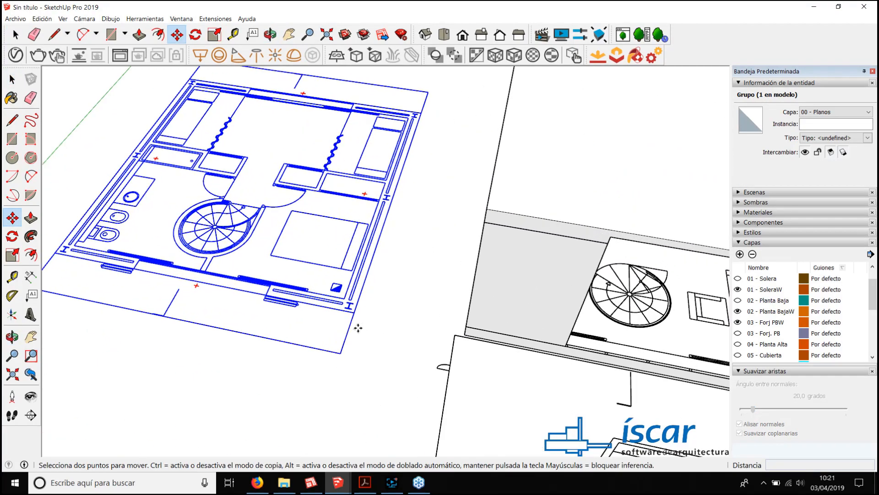
{"action": "left_click", "coordinate": [356, 316]}
{"action": "scroll", "coordinate": [362, 284], "scroll_direction": "down", "scroll_amount": 5}
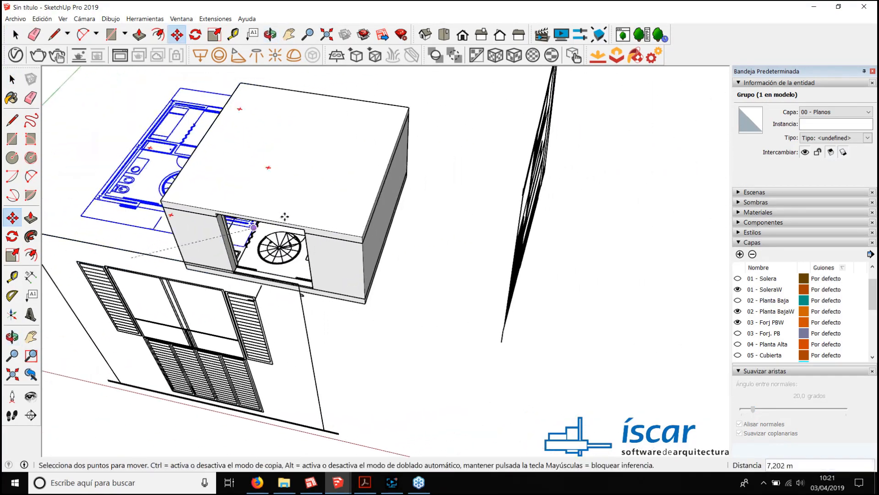
{"action": "left_click", "coordinate": [367, 230]}
{"action": "middle_click_drag", "start_coordinate": [367, 230], "coordinate": [357, 237]}
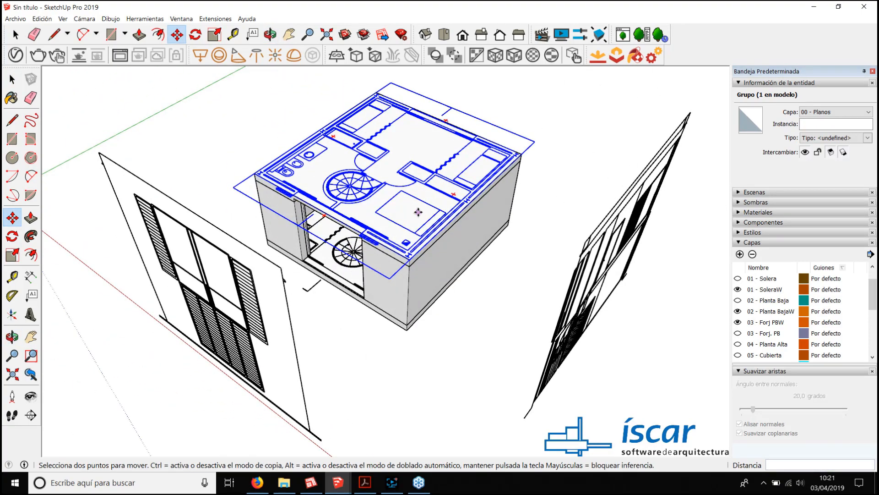
Step: Trace the front wall's opening jamb and inner face on the upper-floor plan, continuing along the side wall's inner face
{"action": "middle_click_drag", "start_coordinate": [418, 211], "coordinate": [349, 255]}
{"action": "scroll", "coordinate": [266, 248], "scroll_direction": "up", "scroll_amount": 4}
{"action": "key", "text": "l"}
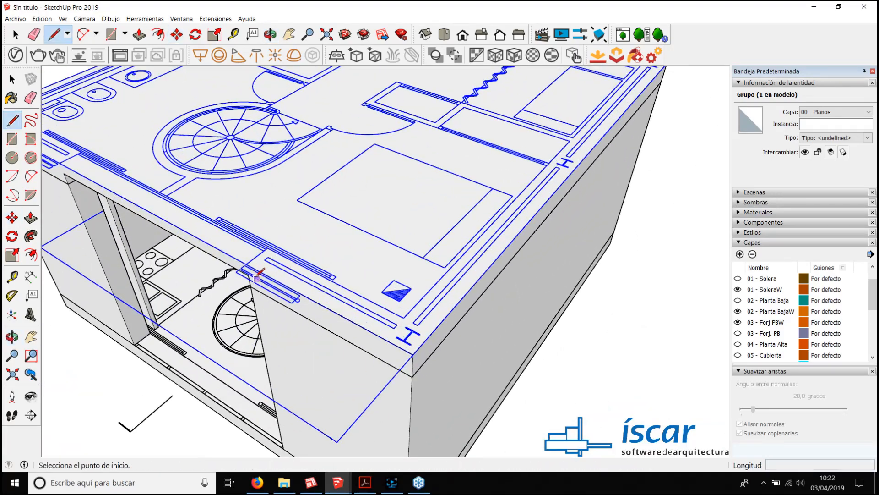
{"action": "scroll", "coordinate": [255, 275], "scroll_direction": "up", "scroll_amount": 3}
{"action": "left_click", "coordinate": [250, 253]}
{"action": "scroll", "coordinate": [299, 221], "scroll_direction": "down", "scroll_amount": 4}
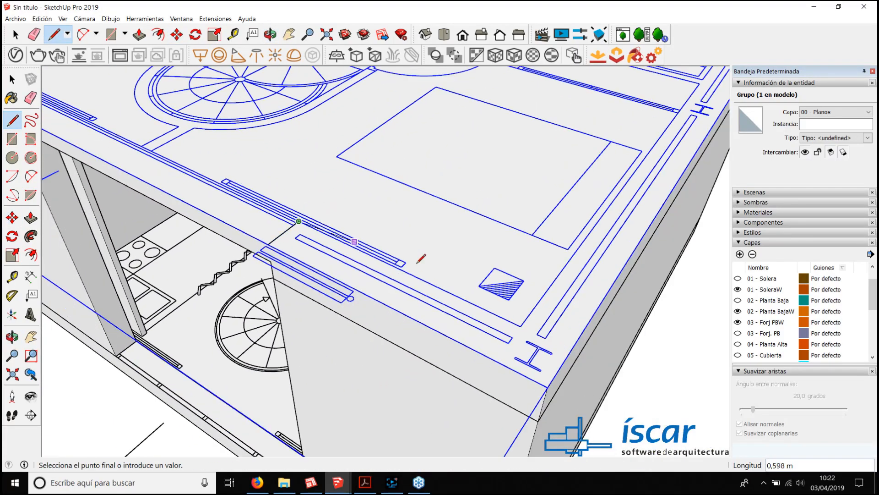
{"action": "scroll", "coordinate": [337, 287], "scroll_direction": "up", "scroll_amount": 2}
{"action": "left_click", "coordinate": [349, 317]}
{"action": "scroll", "coordinate": [425, 229], "scroll_direction": "down", "scroll_amount": 2}
{"action": "middle_click_drag", "start_coordinate": [463, 185], "coordinate": [390, 318], "text": "shift"}
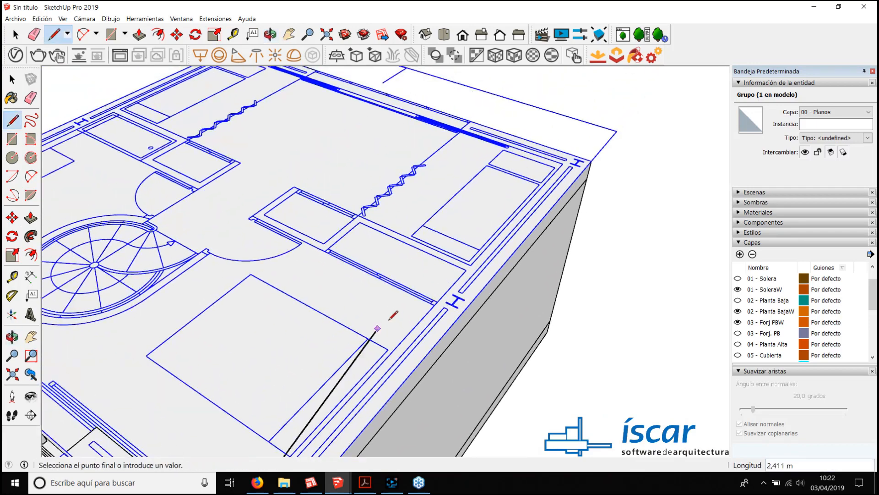
Step: Continue the wall outline around the closet partitions on the upper-floor plan and back to the side wall
{"action": "scroll", "coordinate": [457, 238], "scroll_direction": "up", "scroll_amount": 3}
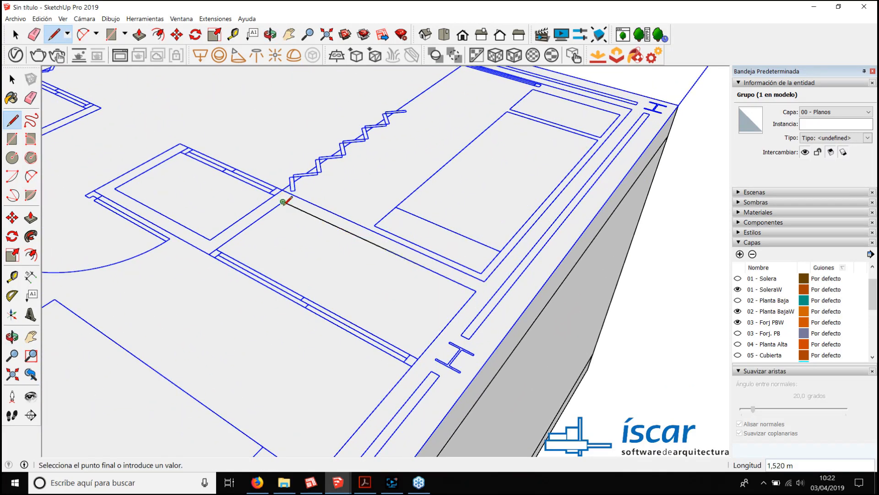
{"action": "scroll", "coordinate": [181, 221], "scroll_direction": "up", "scroll_amount": 3}
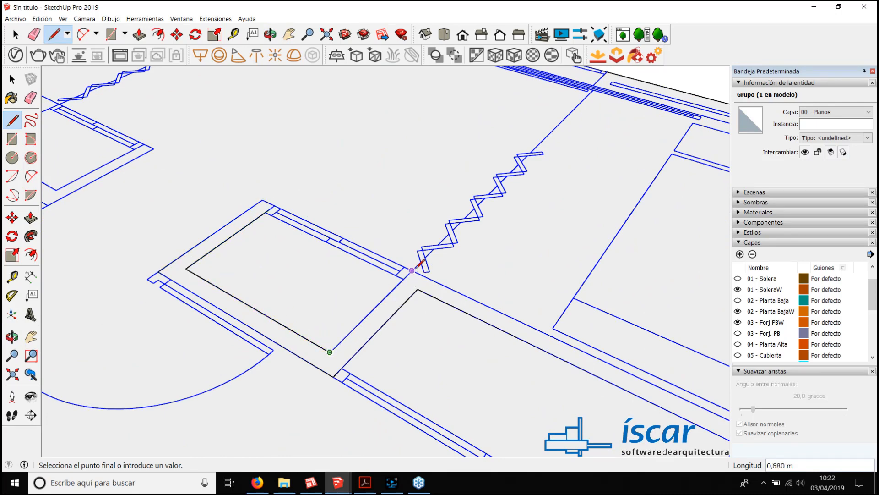
{"action": "left_click", "coordinate": [411, 270]}
{"action": "scroll", "coordinate": [357, 193], "scroll_direction": "down", "scroll_amount": 3}
{"action": "scroll", "coordinate": [387, 268], "scroll_direction": "up", "scroll_amount": 2}
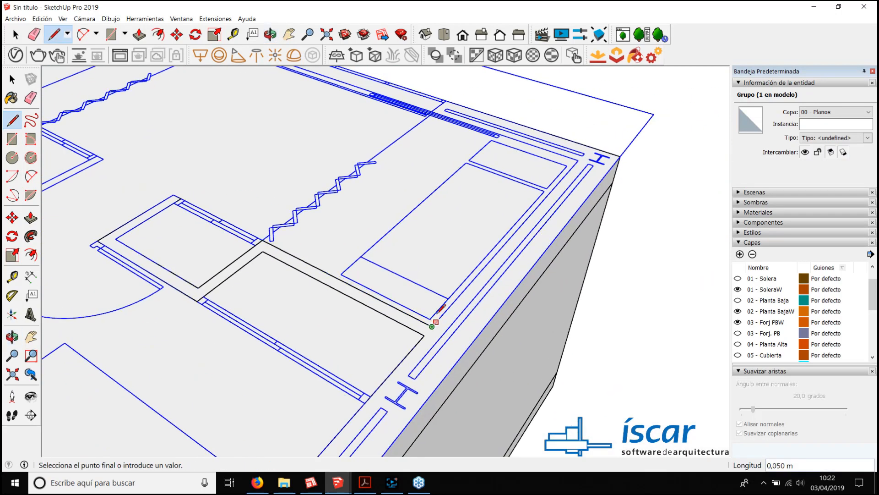
Step: Trace the remaining inner face, the rear opening jamb and the outer wall corners, closing the outline at the front opening
{"action": "scroll", "coordinate": [533, 220], "scroll_direction": "up", "scroll_amount": 3}
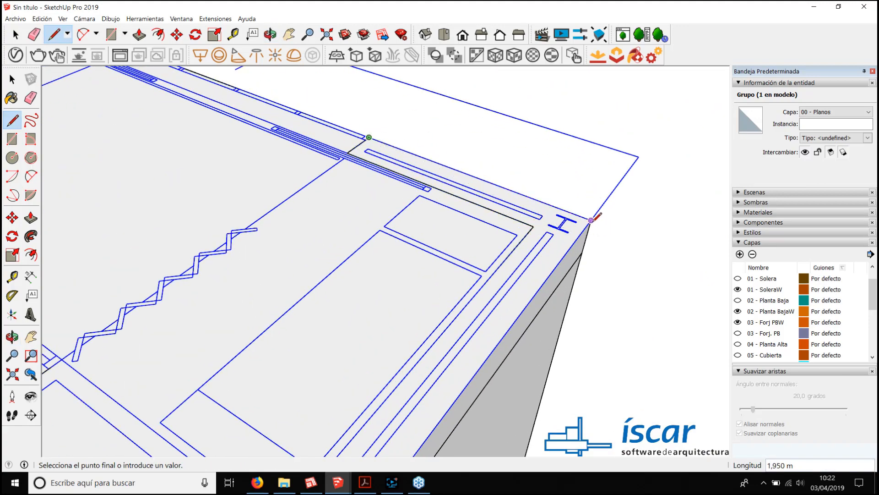
{"action": "scroll", "coordinate": [596, 218], "scroll_direction": "down", "scroll_amount": 3}
{"action": "middle_click_drag", "start_coordinate": [589, 127], "coordinate": [399, 275]}
{"action": "scroll", "coordinate": [371, 389], "scroll_direction": "up", "scroll_amount": 3}
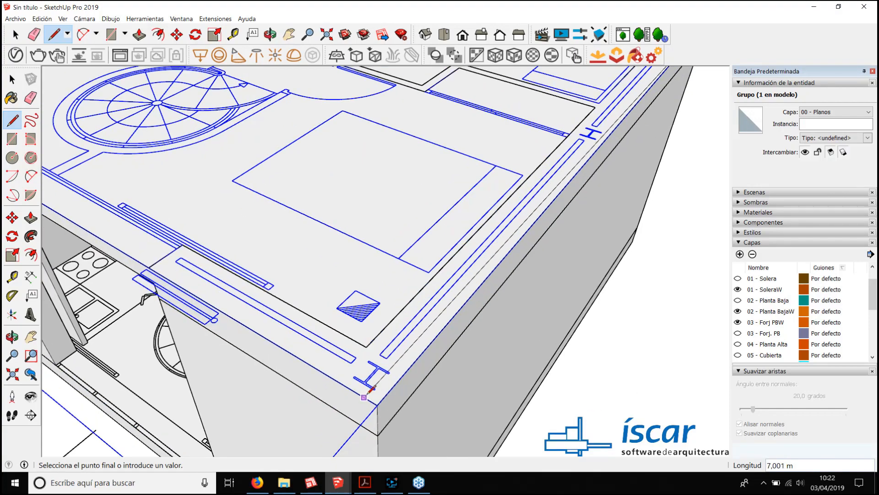
{"action": "scroll", "coordinate": [381, 401], "scroll_direction": "up", "scroll_amount": 2}
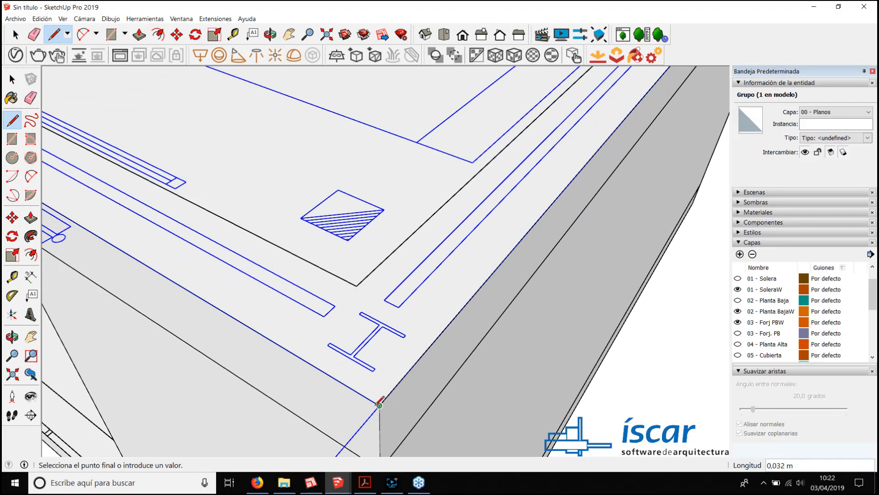
{"action": "scroll", "coordinate": [380, 401], "scroll_direction": "down", "scroll_amount": 3}
{"action": "middle_click_drag", "start_coordinate": [205, 215], "coordinate": [394, 278]}
{"action": "scroll", "coordinate": [251, 259], "scroll_direction": "up", "scroll_amount": 3}
{"action": "left_click", "coordinate": [245, 269]}
{"action": "scroll", "coordinate": [256, 246], "scroll_direction": "down", "scroll_amount": 5}
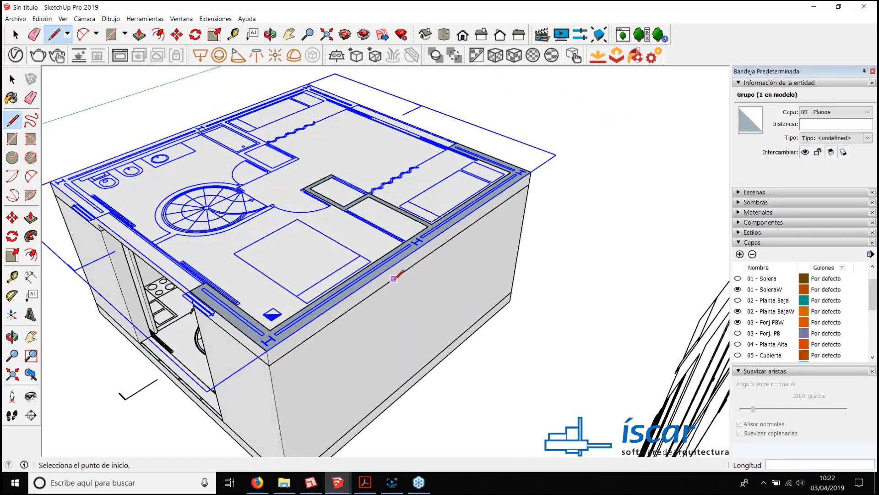
Step: Extrude the traced wall outline upward 3 m, matching the upper-floor wall height in the section drawing
{"action": "key", "text": "p"}
{"action": "scroll", "coordinate": [400, 281], "scroll_direction": "up", "scroll_amount": 5}
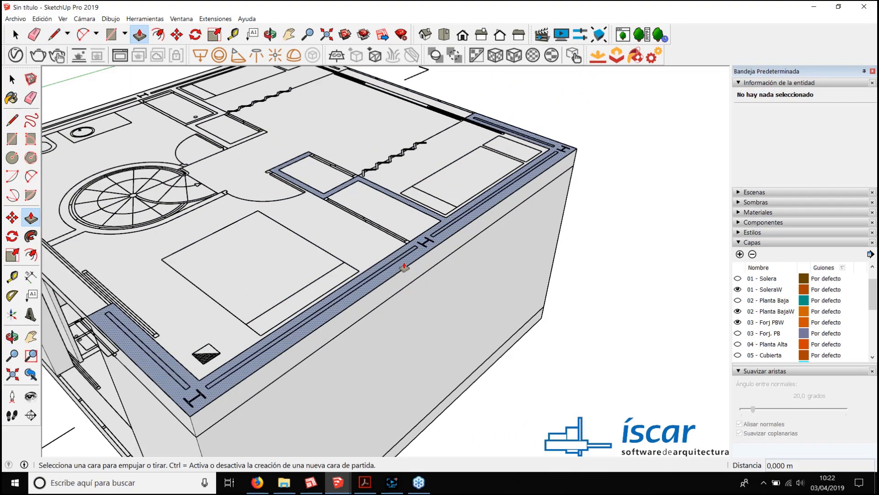
{"action": "left_click", "coordinate": [404, 268]}
{"action": "scroll", "coordinate": [404, 220], "scroll_direction": "down", "scroll_amount": 6}
{"action": "middle_click_drag", "start_coordinate": [403, 198], "coordinate": [461, 189]}
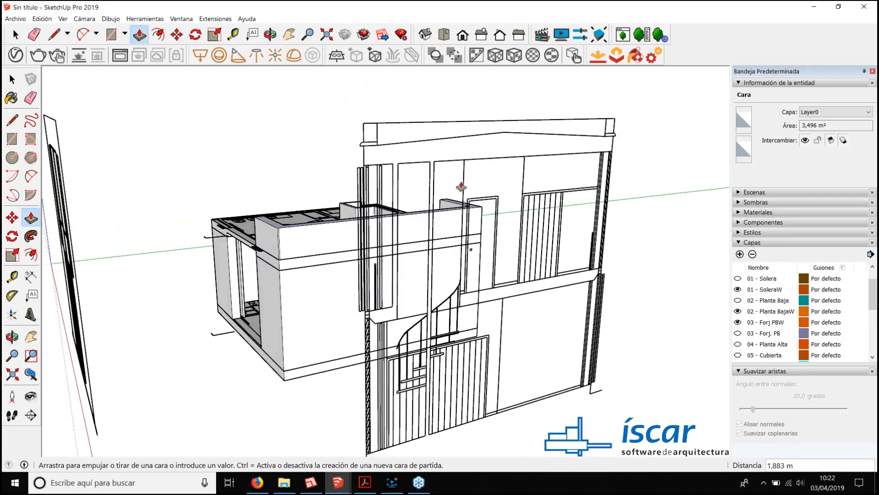
{"action": "scroll", "coordinate": [297, 165], "scroll_direction": "up", "scroll_amount": 3}
{"action": "scroll", "coordinate": [297, 165], "scroll_direction": "down", "scroll_amount": 2}
{"action": "mouse_move", "coordinate": [297, 165]}
{"action": "middle_mouse_down"}
{"action": "mouse_move", "coordinate": [314, 177]}
{"action": "mouse_move", "coordinate": [294, 173]}
{"action": "middle_mouse_up"}
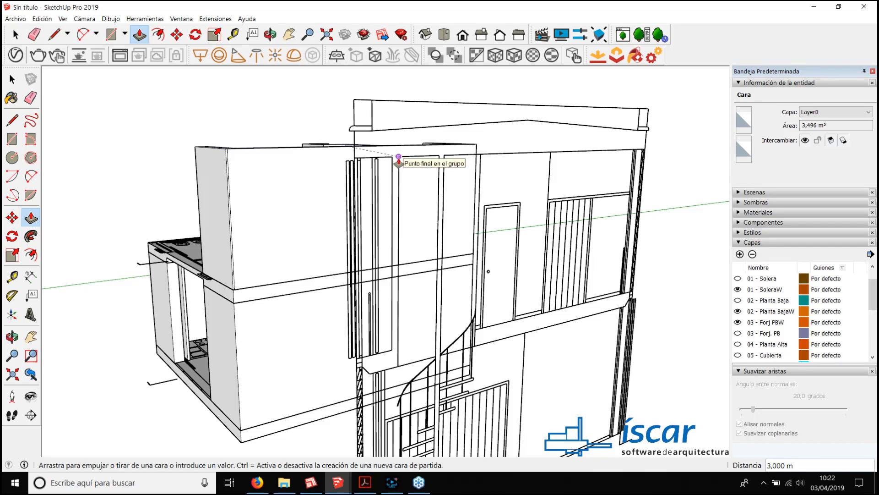
{"action": "left_click", "coordinate": [398, 158]}
Step: Erase the stray vertical edge beside the extruded wall's front outer corner
{"action": "scroll", "coordinate": [244, 244], "scroll_direction": "up", "scroll_amount": 6}
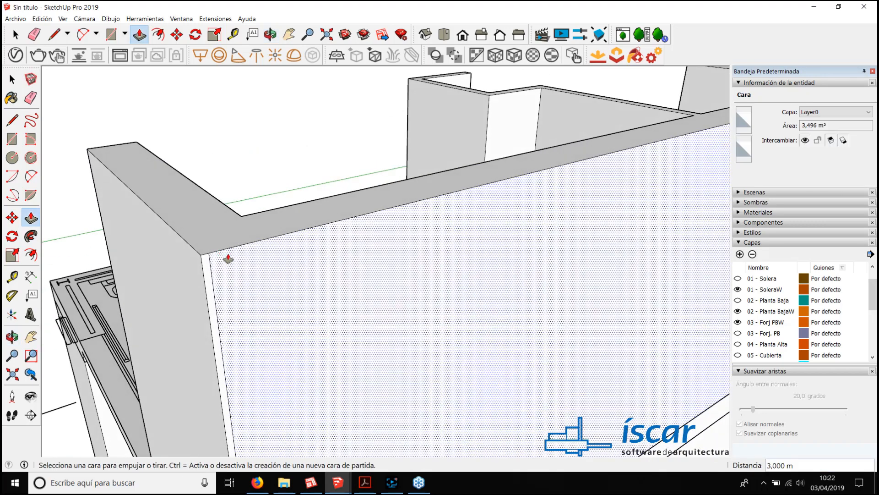
{"action": "key", "text": "e"}
{"action": "mouse_move", "coordinate": [212, 263]}
{"action": "middle_mouse_down"}
{"action": "mouse_move", "coordinate": [336, 208]}
{"action": "mouse_move", "coordinate": [338, 244]}
{"action": "mouse_move", "coordinate": [435, 306]}
{"action": "mouse_move", "coordinate": [420, 262]}
{"action": "middle_mouse_up"}
Step: Select all the extruded upper-floor wall geometry and place a copy outside the opposite side of the building
{"action": "key", "text": "space"}
{"action": "triple_click", "coordinate": [421, 263]}
{"action": "key", "text": "m"}
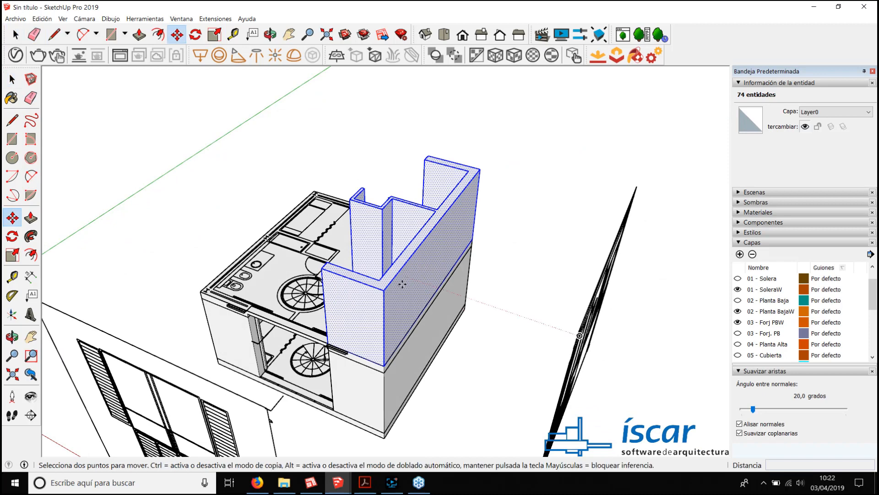
{"action": "key", "text": "ctrl"}
{"action": "left_click", "coordinate": [402, 284]}
{"action": "left_click", "coordinate": [202, 221]}
Step: Mirror the copied walls along the red axis with a scale factor of -1
{"action": "key", "text": "s"}
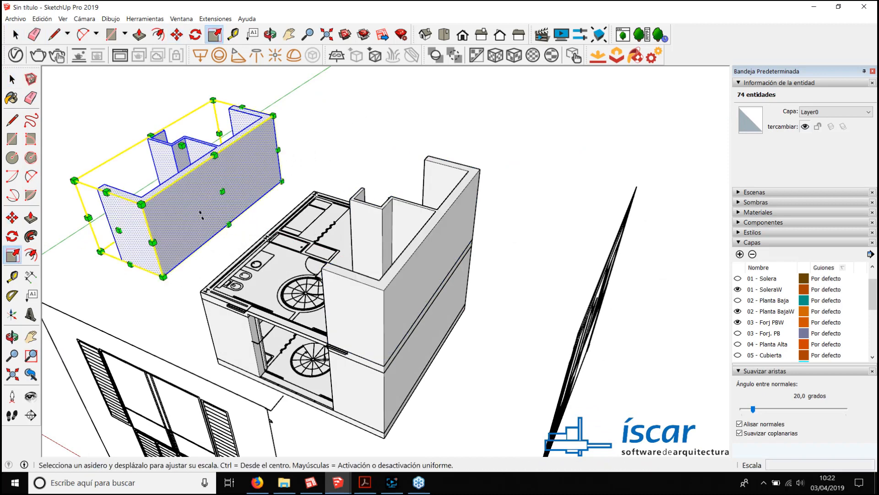
{"action": "left_click_drag", "start_coordinate": [220, 191], "coordinate": [220, 190]}
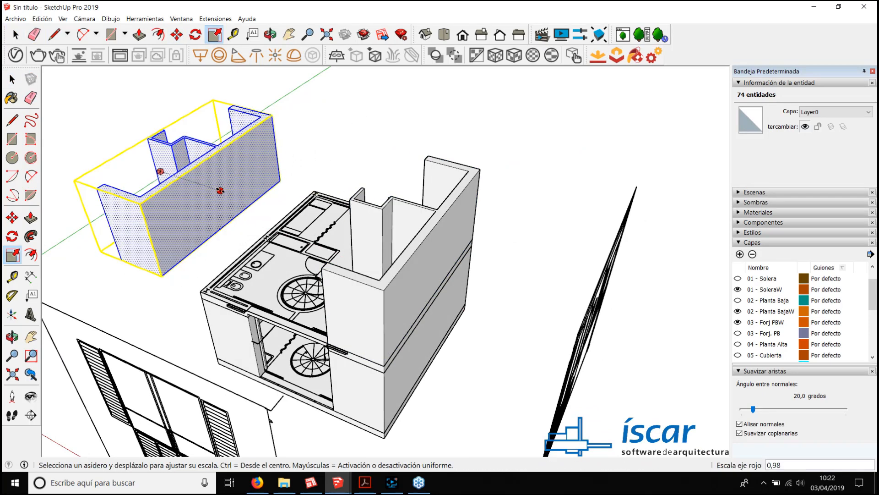
{"action": "type", "text": "-1"}
{"action": "key", "text": "Return"}
Step: Move the mirrored walls by their bottom corner at the opening onto the matching point of the plan on the slab
{"action": "middle_click_drag", "start_coordinate": [233, 199], "coordinate": [330, 251], "text": "shift"}
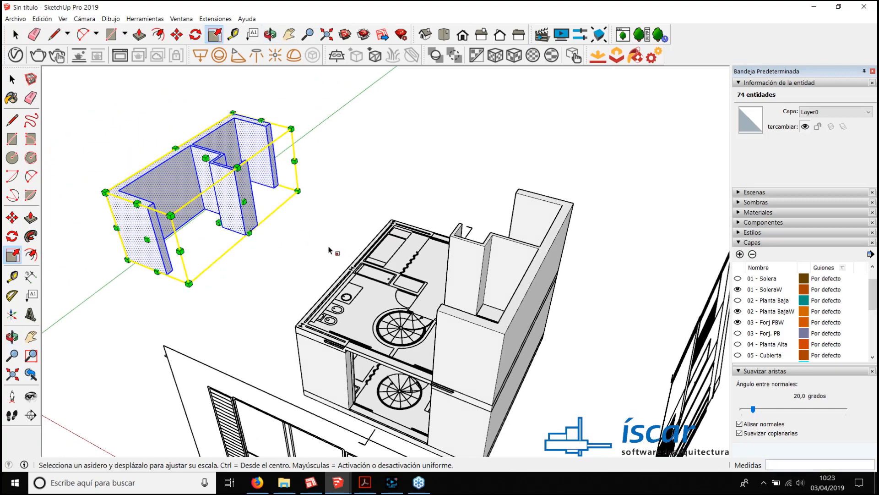
{"action": "key", "text": "m"}
{"action": "scroll", "coordinate": [172, 275], "scroll_direction": "up", "scroll_amount": 3}
{"action": "left_click", "coordinate": [177, 275]}
{"action": "scroll", "coordinate": [358, 279], "scroll_direction": "up", "scroll_amount": 5}
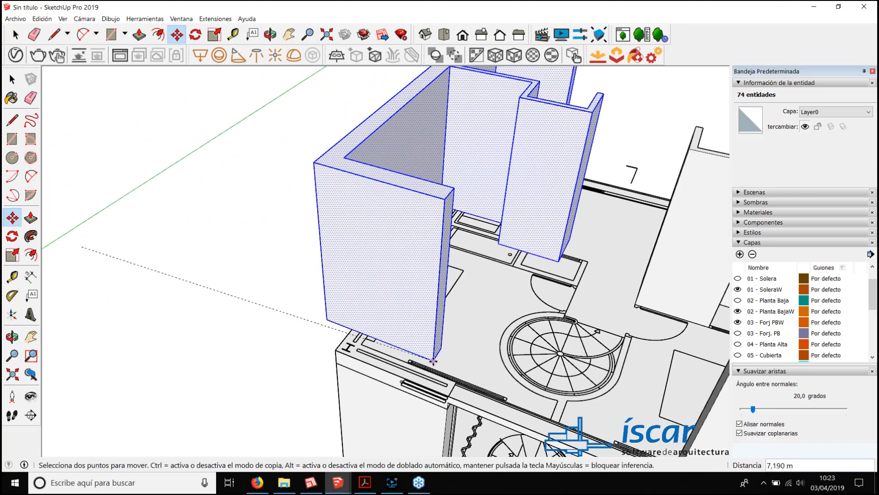
{"action": "scroll", "coordinate": [347, 243], "scroll_direction": "down", "scroll_amount": 10}
{"action": "middle_click_drag", "start_coordinate": [347, 243], "coordinate": [452, 259]}
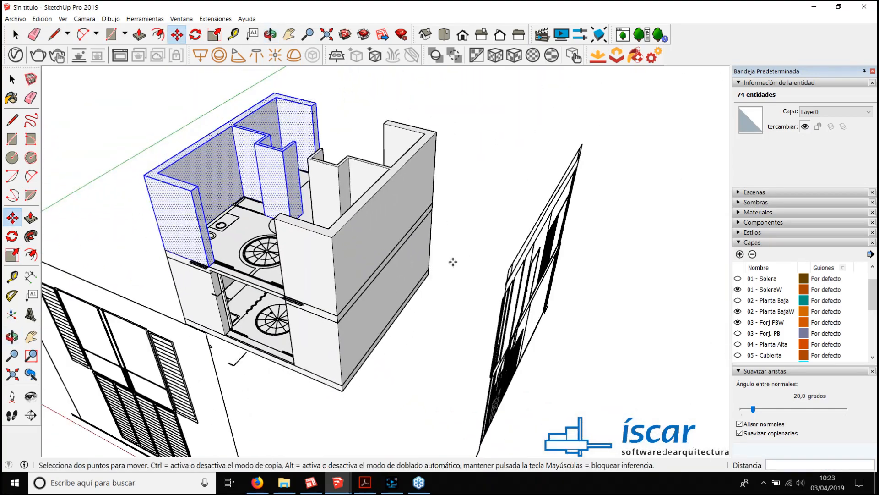
Step: Select both halves of the upper-floor walls and turn them into one component
{"action": "scroll", "coordinate": [350, 227], "scroll_direction": "up", "scroll_amount": 2}
{"action": "key", "text": "space"}
{"action": "triple_click", "coordinate": [349, 224], "text": "shift"}
{"action": "middle_click_drag", "start_coordinate": [349, 224], "coordinate": [392, 200]}
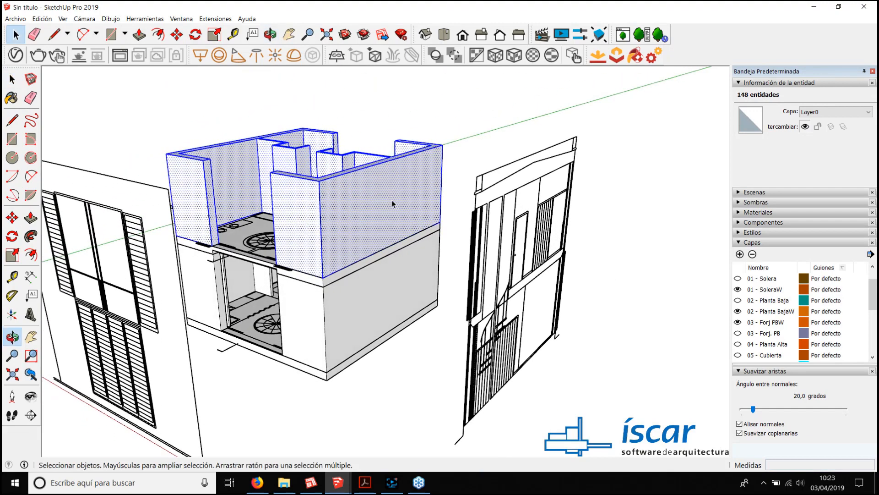
{"action": "right_click", "coordinate": [355, 196]}
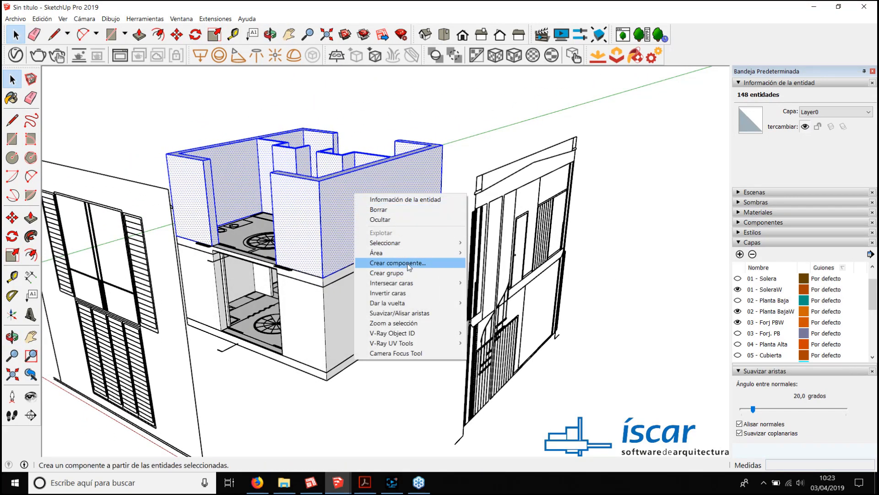
{"action": "left_click", "coordinate": [394, 263]}
{"action": "left_click", "coordinate": [340, 353]}
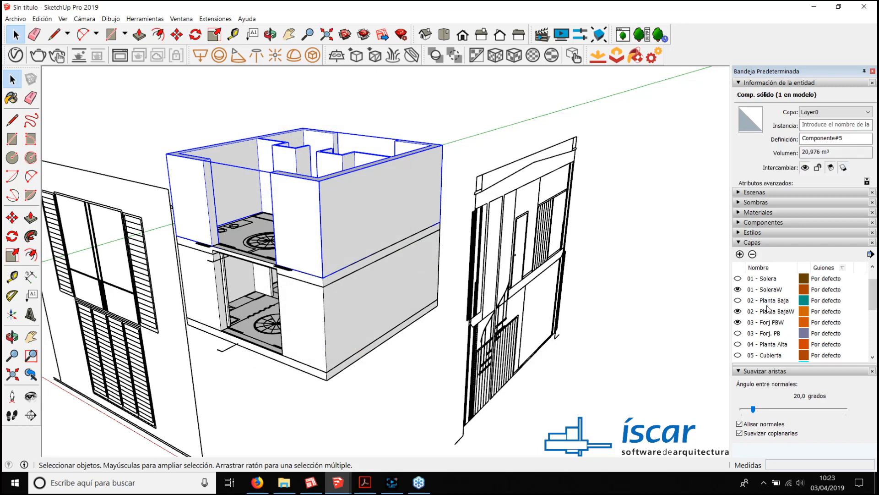
Step: Add a layer named 04 - Planta AltaW and assign the upper-floor wall component to it
{"action": "left_click", "coordinate": [740, 255]}
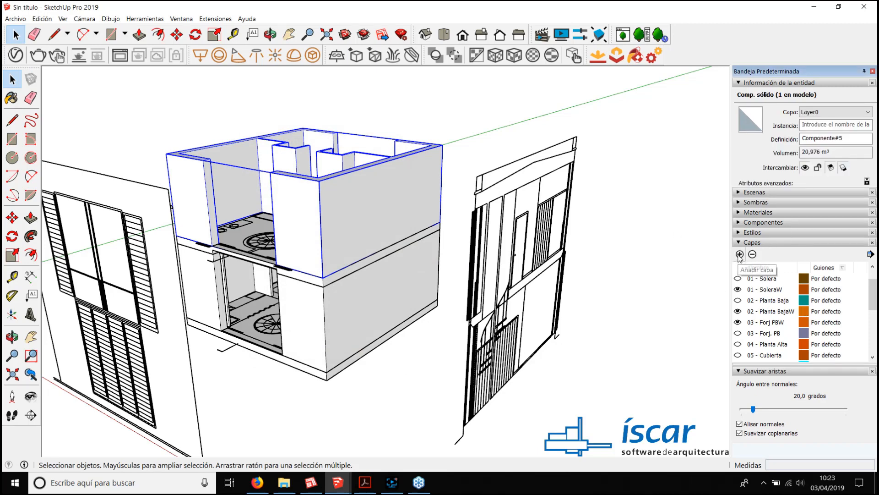
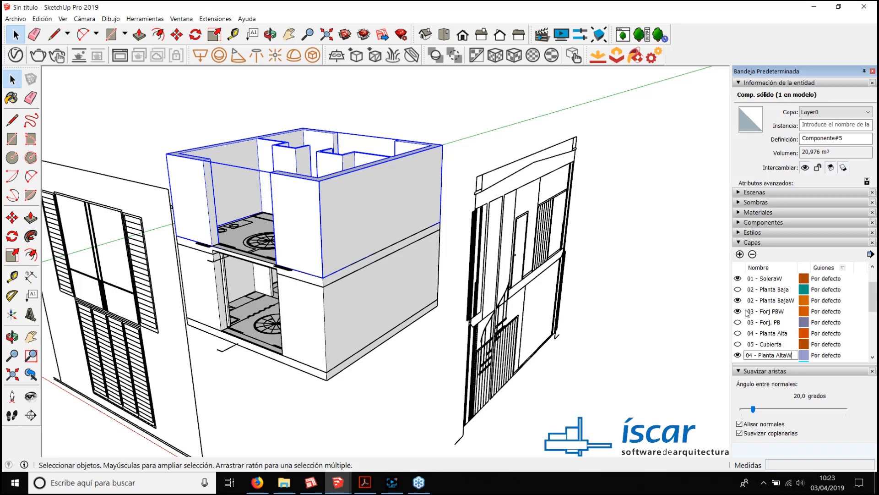
{"action": "left_click", "coordinate": [712, 231]}
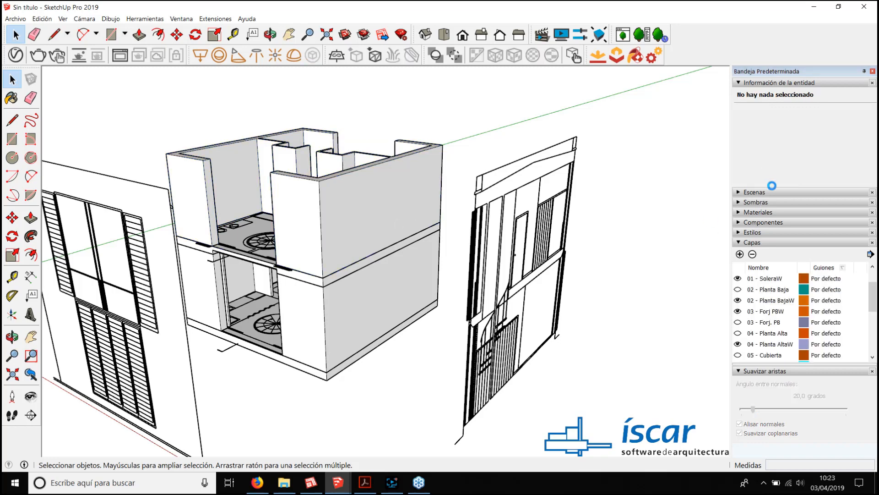
{"action": "left_click", "coordinate": [867, 113]}
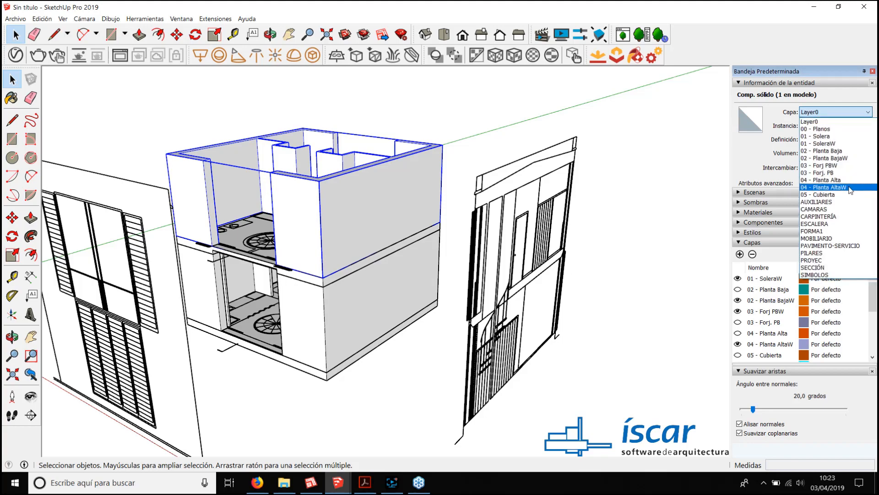
{"action": "left_click", "coordinate": [838, 188]}
{"action": "left_click", "coordinate": [659, 219]}
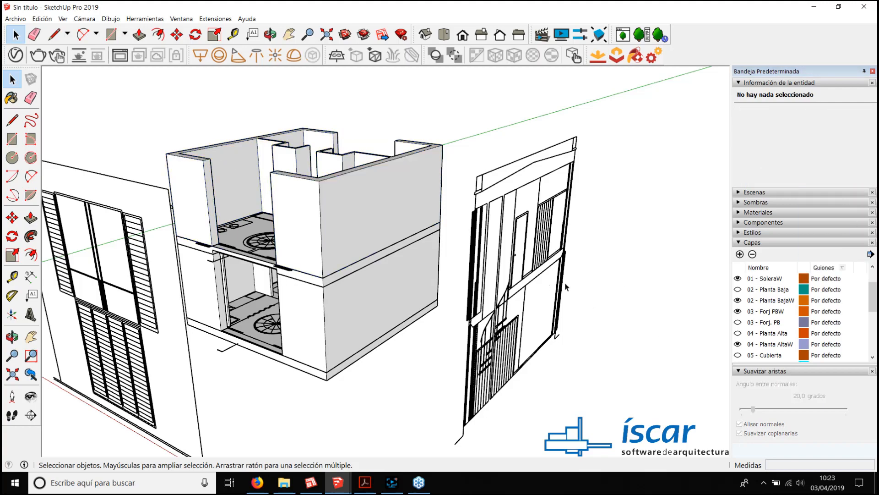
Step: Hide the 04 - Planta AltaW layer
{"action": "middle_click_drag", "start_coordinate": [566, 287], "coordinate": [413, 265]}
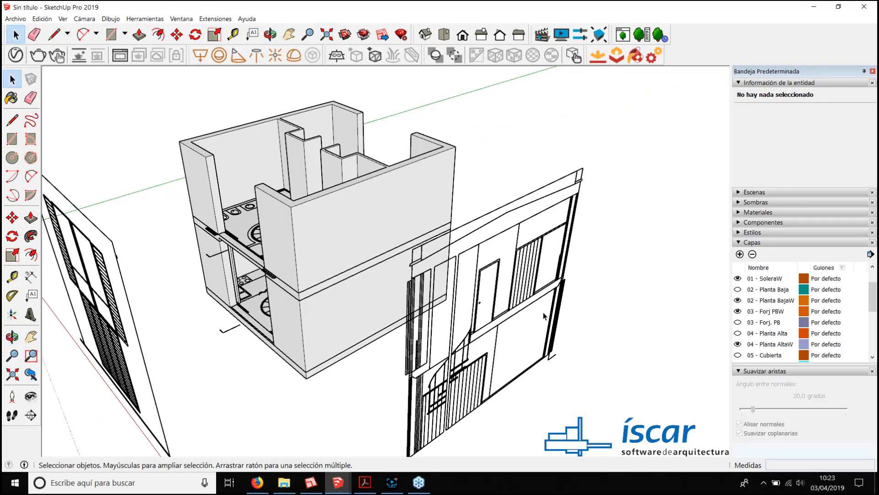
{"action": "middle_click_drag", "start_coordinate": [544, 315], "coordinate": [549, 273]}
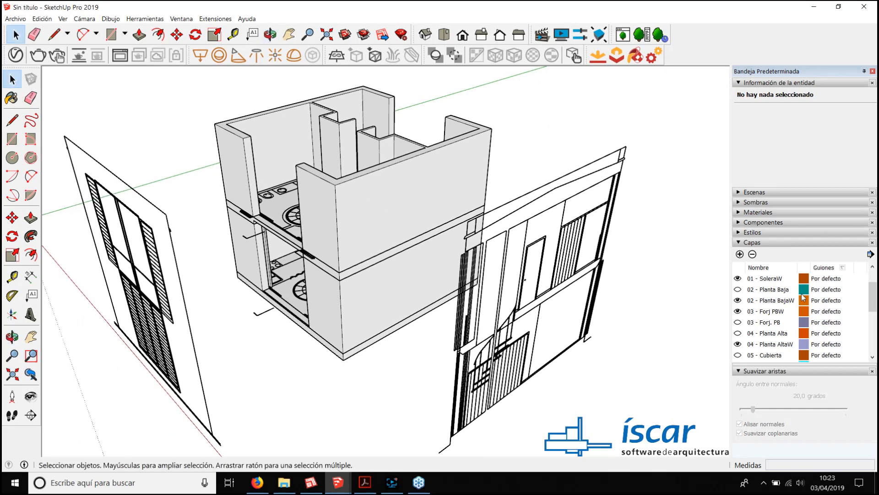
{"action": "left_click", "coordinate": [737, 345]}
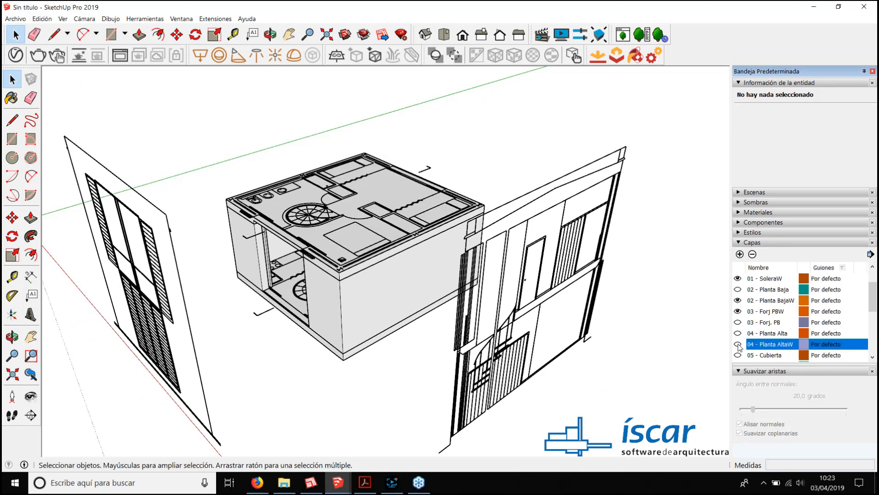
Step: Examine each floor of the model by toggling the visibility of its wall, slab and plan layers
{"action": "left_click", "coordinate": [737, 345]}
{"action": "left_click", "coordinate": [738, 312]}
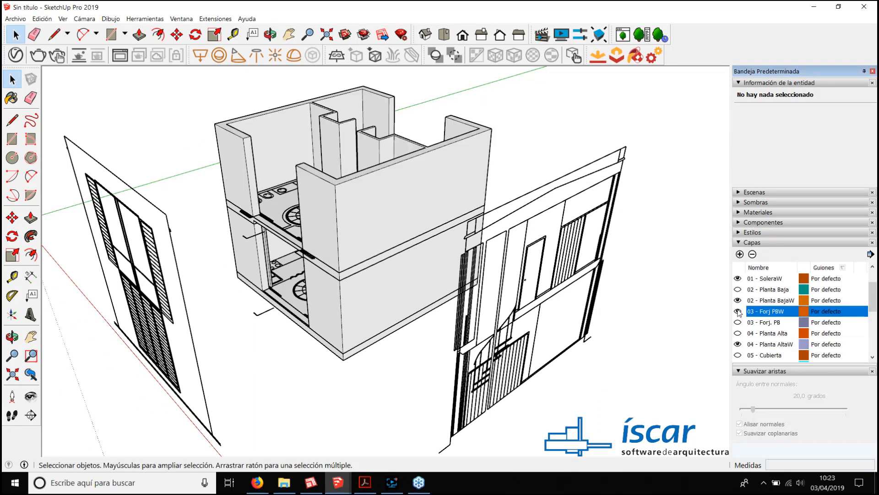
{"action": "left_click", "coordinate": [738, 311]}
{"action": "left_click", "coordinate": [737, 344]}
{"action": "left_click", "coordinate": [738, 311]}
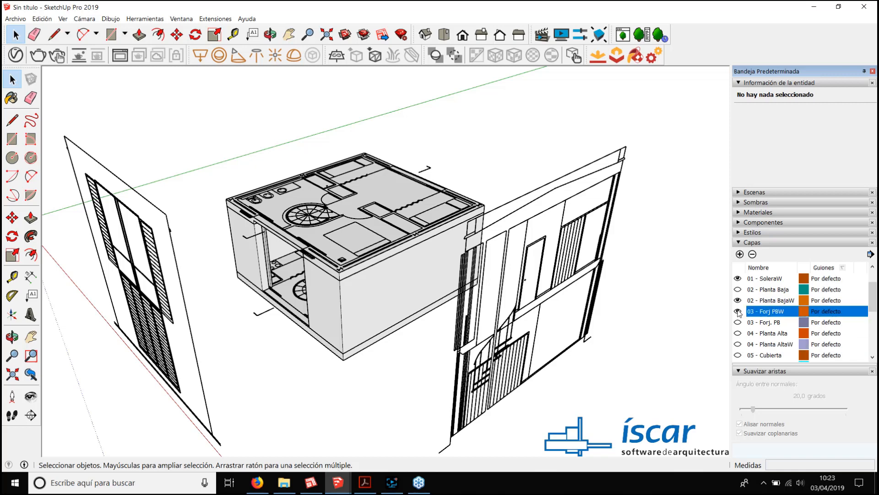
{"action": "left_click", "coordinate": [738, 300]}
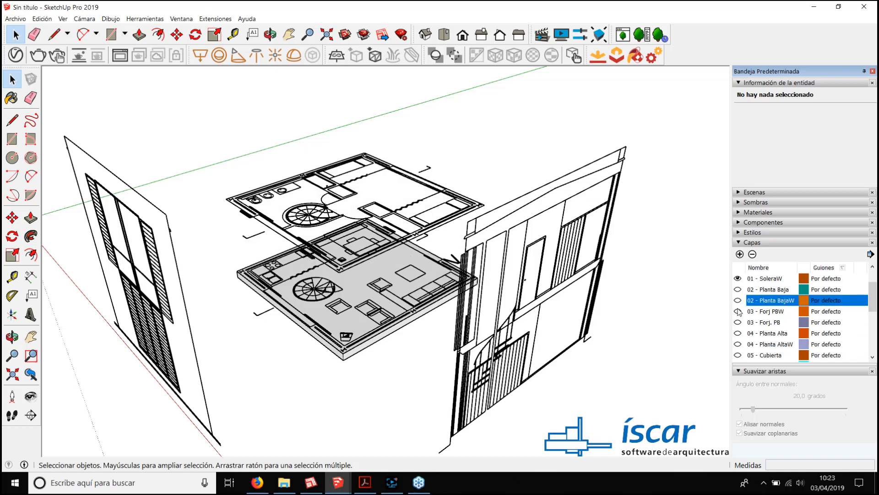
{"action": "left_click", "coordinate": [738, 300]}
{"action": "left_click", "coordinate": [737, 312]}
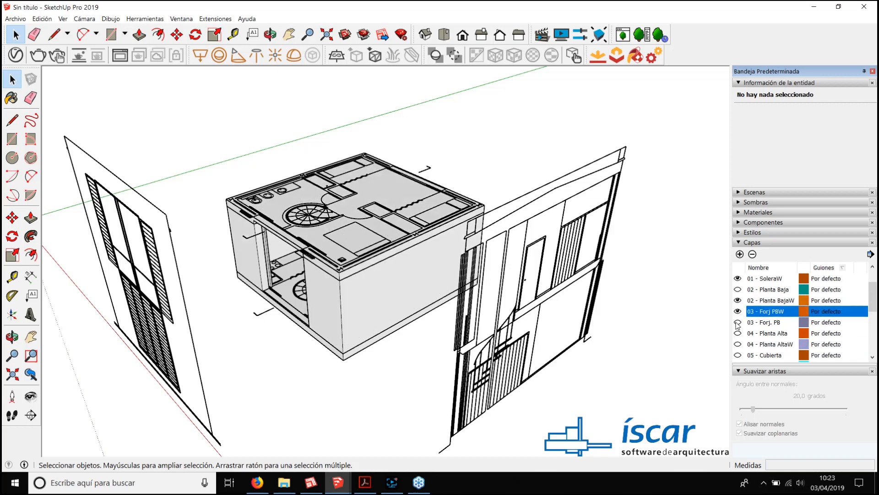
{"action": "left_click", "coordinate": [737, 323]}
{"action": "left_click", "coordinate": [738, 322]}
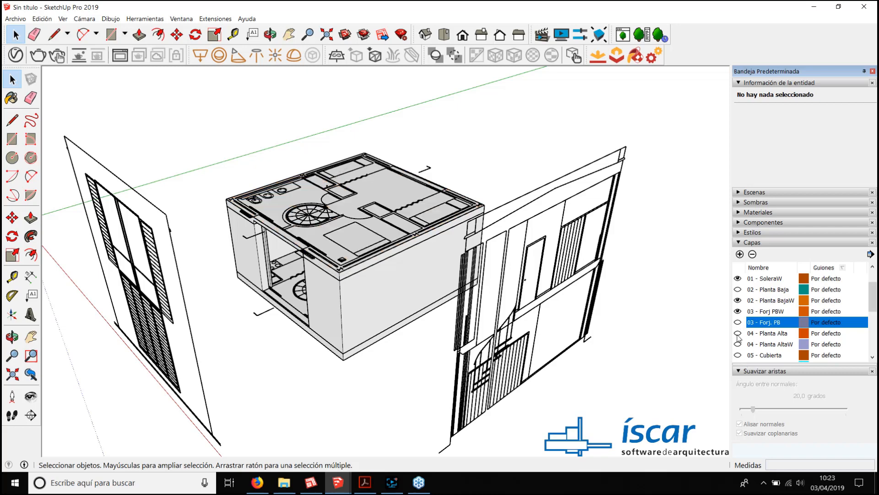
{"action": "left_click", "coordinate": [737, 333]}
{"action": "left_click", "coordinate": [738, 333]}
Step: Show the 04 - Planta AltaW layer and draw a rectangle covering the top of the upper-floor walls
{"action": "left_click", "coordinate": [738, 344]}
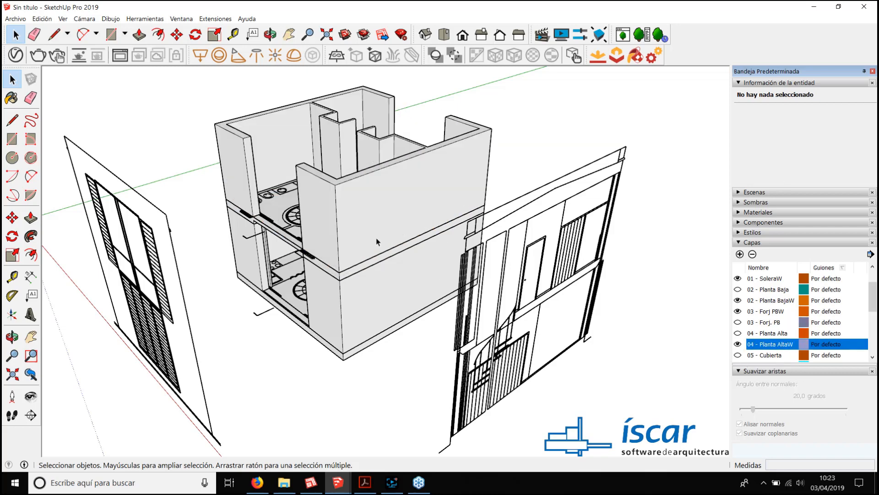
{"action": "middle_click_drag", "start_coordinate": [375, 238], "coordinate": [383, 262]}
{"action": "left_click", "coordinate": [389, 258]}
{"action": "key", "text": "q"}
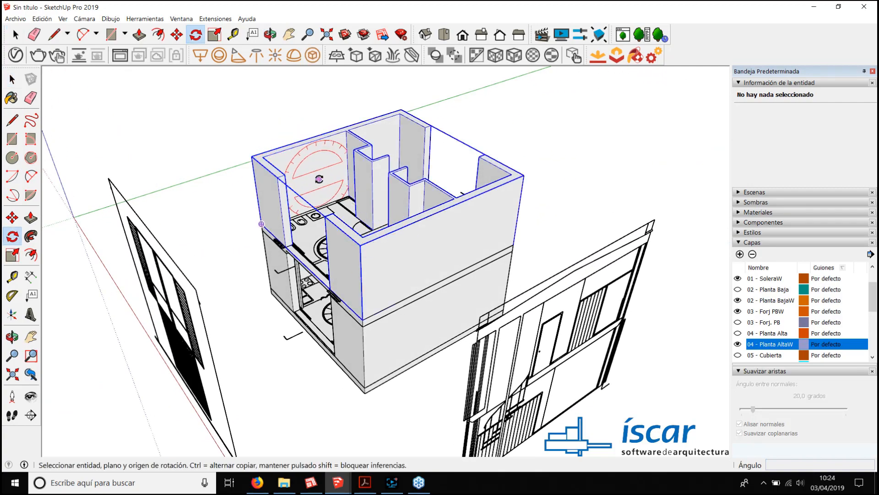
{"action": "scroll", "coordinate": [270, 146], "scroll_direction": "up", "scroll_amount": 3}
{"action": "key", "text": "r"}
{"action": "left_click", "coordinate": [244, 162]}
{"action": "middle_click_drag", "start_coordinate": [244, 161], "coordinate": [422, 191]}
Step: Push/Pull the roof rectangle up 0.8 m to the parapet top of the section drawing
{"action": "key", "text": "p"}
{"action": "left_click", "coordinate": [422, 191]}
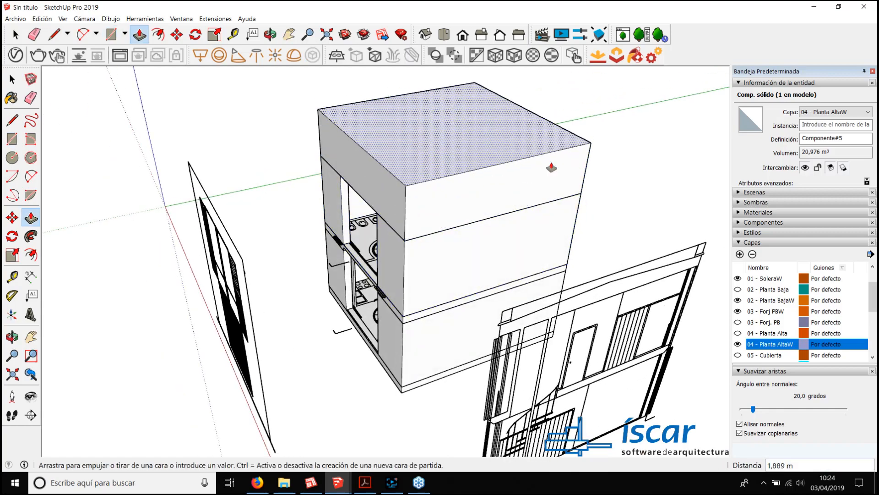
{"action": "scroll", "coordinate": [229, 136], "scroll_direction": "up", "scroll_amount": 5}
{"action": "left_click", "coordinate": [238, 161]}
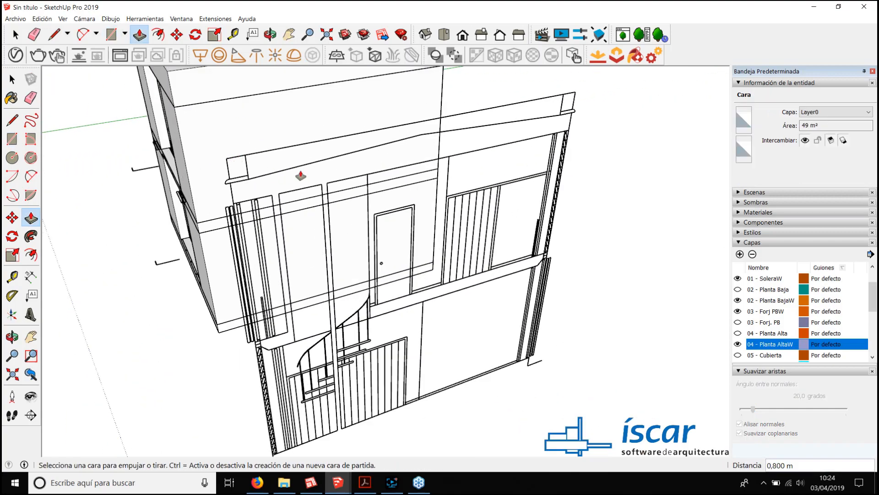
Step: Offset the roof's top face 0.3 m inward to match the parapet thickness in the section drawing
{"action": "scroll", "coordinate": [298, 172], "scroll_direction": "down", "scroll_amount": 5}
{"action": "middle_click_drag", "start_coordinate": [298, 173], "coordinate": [254, 208]}
{"action": "scroll", "coordinate": [225, 177], "scroll_direction": "up", "scroll_amount": 4}
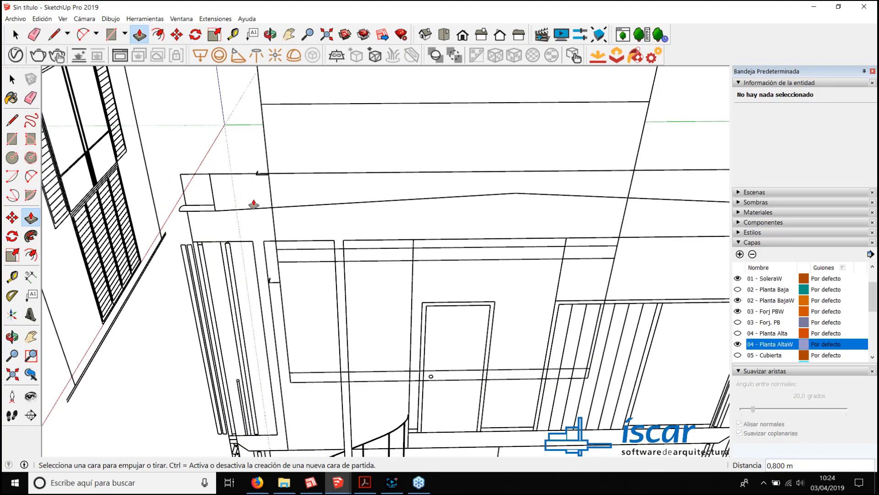
{"action": "scroll", "coordinate": [243, 184], "scroll_direction": "down", "scroll_amount": 2}
{"action": "scroll", "coordinate": [394, 212], "scroll_direction": "down", "scroll_amount": 4}
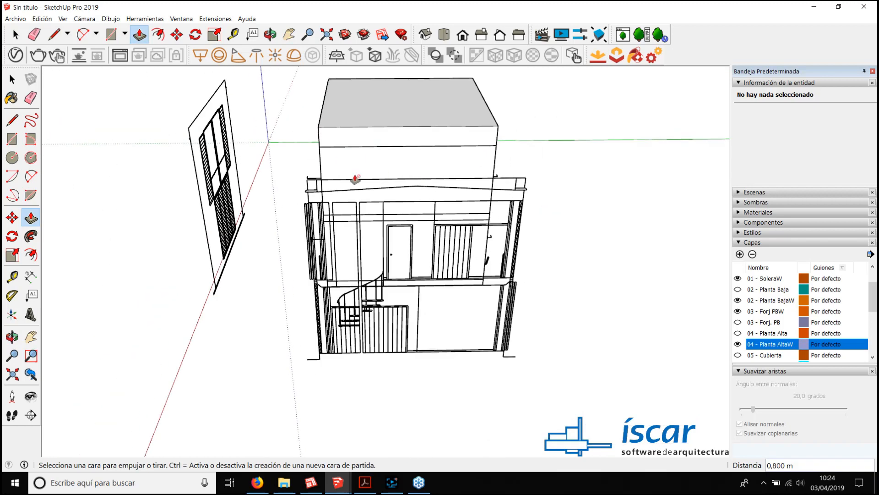
{"action": "mouse_move", "coordinate": [356, 179]}
{"action": "middle_mouse_down"}
{"action": "mouse_move", "coordinate": [342, 184]}
{"action": "mouse_move", "coordinate": [345, 191]}
{"action": "middle_mouse_up"}
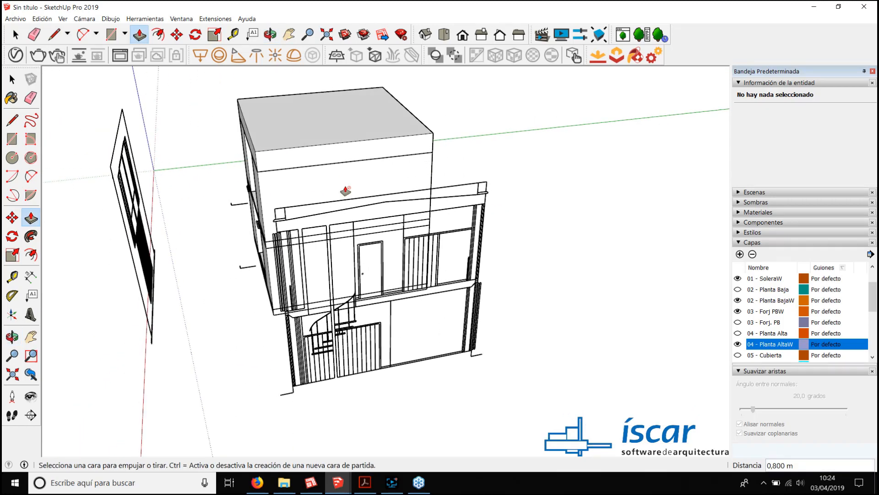
{"action": "middle_click_drag", "start_coordinate": [291, 180], "coordinate": [269, 272]}
{"action": "left_click", "coordinate": [31, 254]}
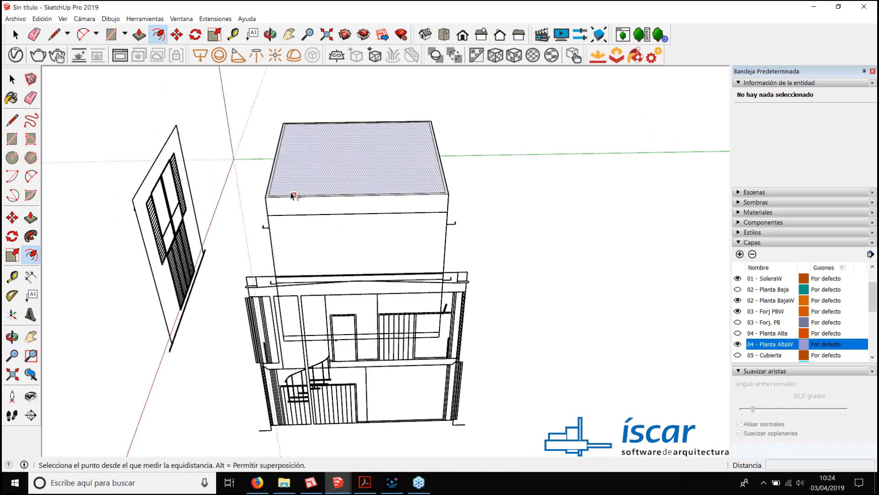
{"action": "left_click", "coordinate": [271, 177]}
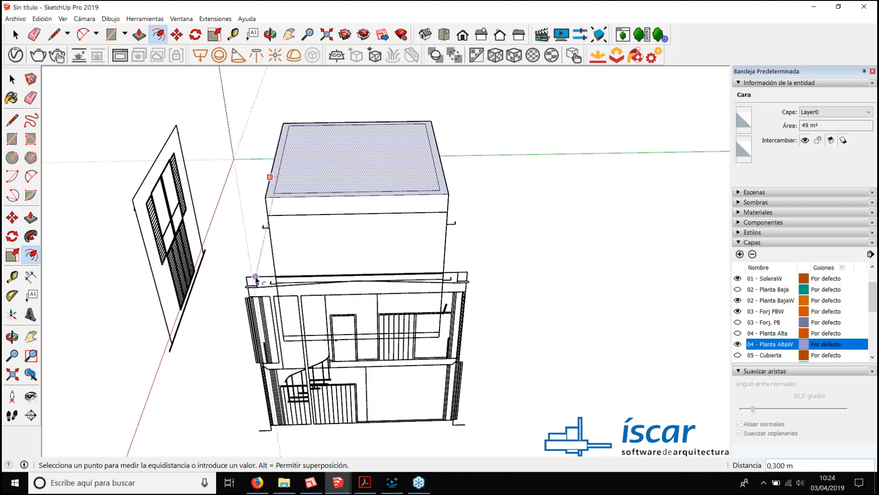
{"action": "scroll", "coordinate": [255, 278], "scroll_direction": "up", "scroll_amount": 6}
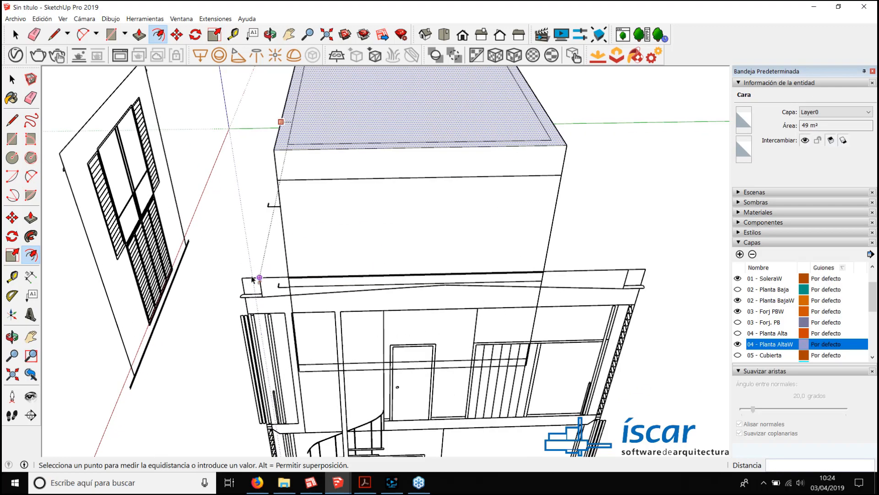
{"action": "key", "text": "Escape"}
{"action": "scroll", "coordinate": [275, 275], "scroll_direction": "down", "scroll_amount": 8}
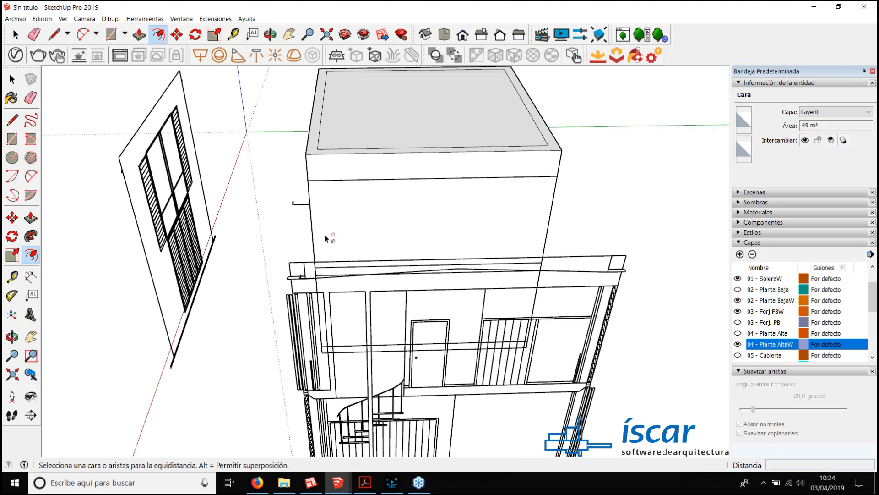
Step: Push the inner roof face down 0.425 m to the point where the roof meets the parapet in the section
{"action": "middle_click_drag", "start_coordinate": [328, 235], "coordinate": [341, 155]}
{"action": "key", "text": "p"}
{"action": "scroll", "coordinate": [394, 168], "scroll_direction": "up", "scroll_amount": 4}
{"action": "left_click", "coordinate": [382, 167]}
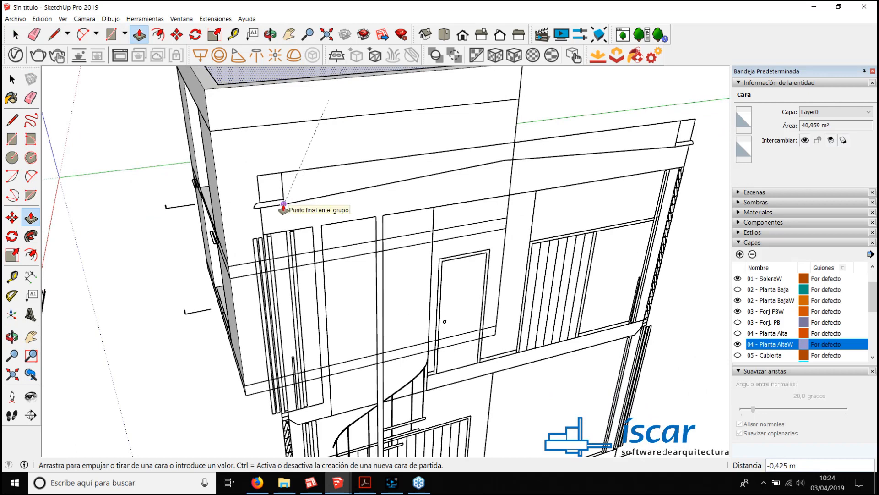
{"action": "scroll", "coordinate": [288, 208], "scroll_direction": "down", "scroll_amount": 5}
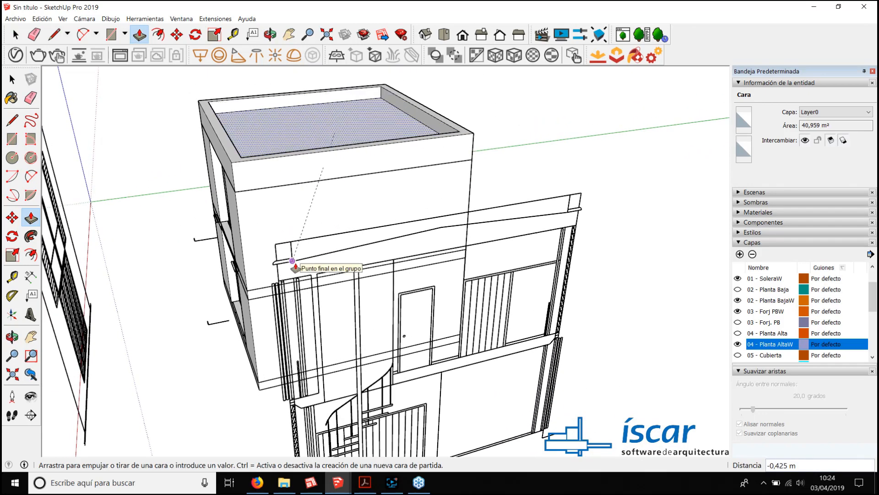
{"action": "left_click", "coordinate": [293, 264]}
Step: Draw a line across the middle of the recessed roof face between the midpoints of its opposite edges
{"action": "mouse_move", "coordinate": [292, 257]}
{"action": "middle_mouse_down"}
{"action": "mouse_move", "coordinate": [300, 191]}
{"action": "mouse_move", "coordinate": [398, 202]}
{"action": "mouse_move", "coordinate": [246, 185]}
{"action": "mouse_move", "coordinate": [338, 216]}
{"action": "mouse_move", "coordinate": [426, 296]}
{"action": "middle_mouse_up"}
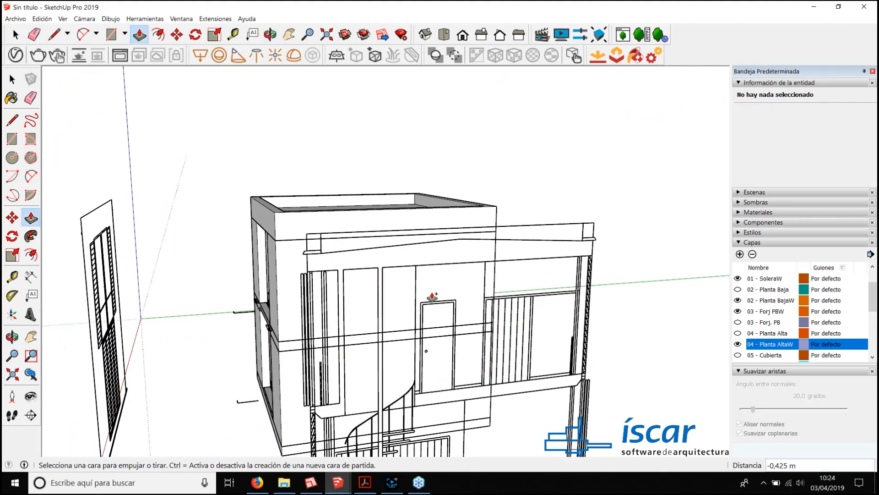
{"action": "mouse_move", "coordinate": [321, 257]}
{"action": "left_mouse_down"}
{"action": "mouse_move", "coordinate": [462, 235]}
{"action": "mouse_move", "coordinate": [593, 253]}
{"action": "left_mouse_up"}
{"action": "mouse_move", "coordinate": [338, 330]}
{"action": "middle_mouse_down"}
{"action": "mouse_move", "coordinate": [342, 300]}
{"action": "mouse_move", "coordinate": [373, 268]}
{"action": "middle_mouse_up"}
{"action": "key", "text": "l"}
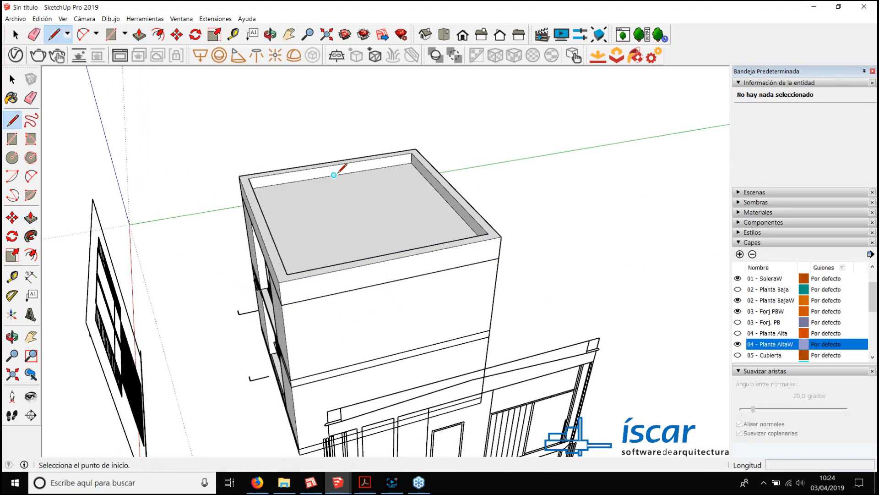
{"action": "left_click", "coordinate": [334, 175]}
{"action": "middle_click_drag", "start_coordinate": [333, 175], "coordinate": [399, 224]}
{"action": "left_click", "coordinate": [474, 237]}
Step: Move the roof's middle line vertically up 0.175 m to the ridge height of the section drawing
{"action": "key", "text": "m"}
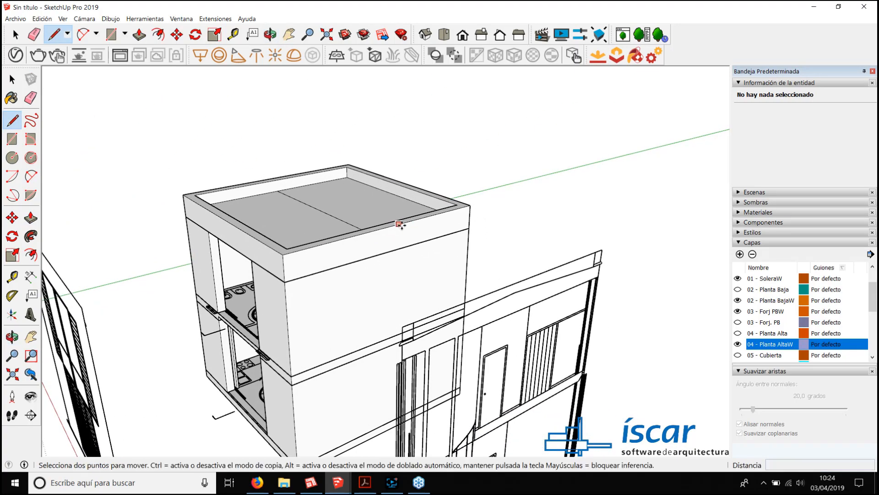
{"action": "scroll", "coordinate": [399, 225], "scroll_direction": "up", "scroll_amount": 3}
{"action": "left_click", "coordinate": [336, 216]}
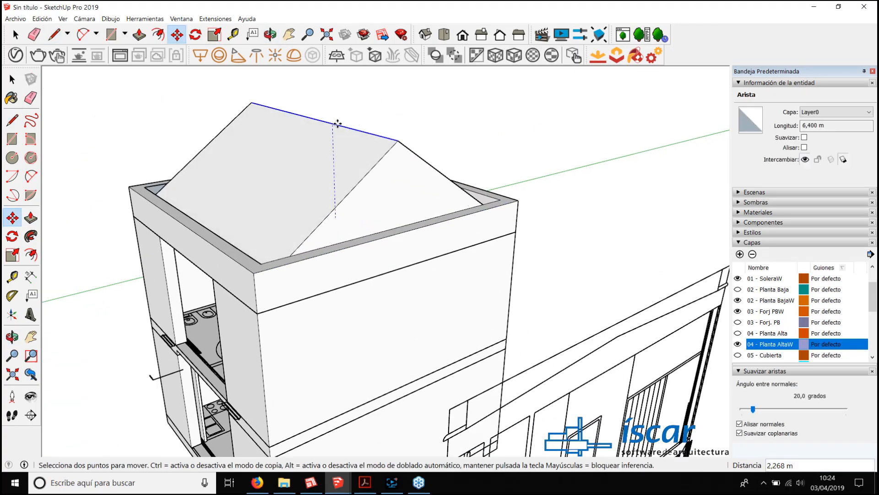
{"action": "middle_click_drag", "start_coordinate": [343, 151], "coordinate": [353, 170]}
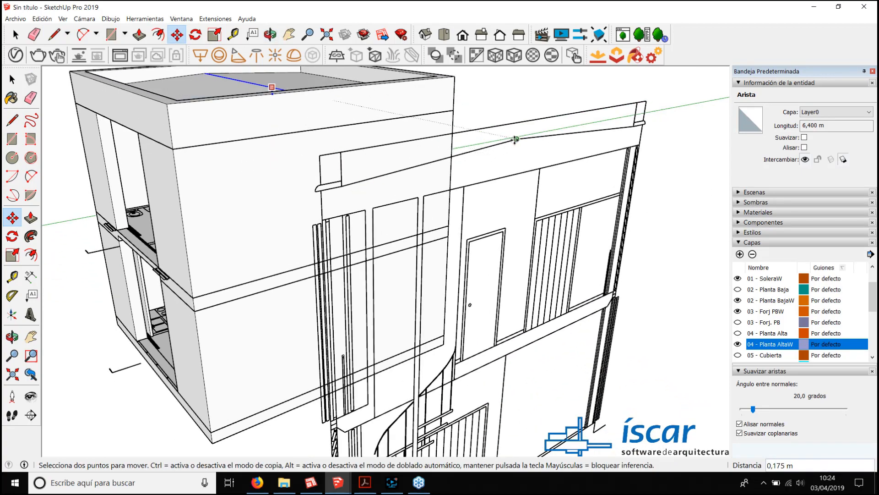
{"action": "left_click", "coordinate": [515, 139]}
Step: Select the whole roof solid and turn it into a component with the default settings
{"action": "middle_click_drag", "start_coordinate": [515, 140], "coordinate": [338, 221]}
{"action": "key", "text": "space"}
{"action": "scroll", "coordinate": [377, 252], "scroll_direction": "up", "scroll_amount": 3}
{"action": "left_click", "coordinate": [362, 246]}
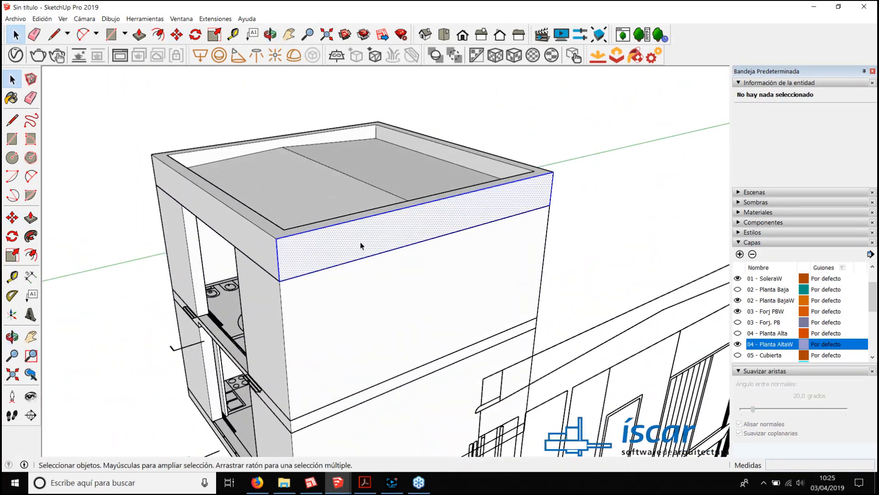
{"action": "triple_click", "coordinate": [361, 246]}
{"action": "right_click", "coordinate": [361, 243]}
{"action": "left_click", "coordinate": [412, 312]}
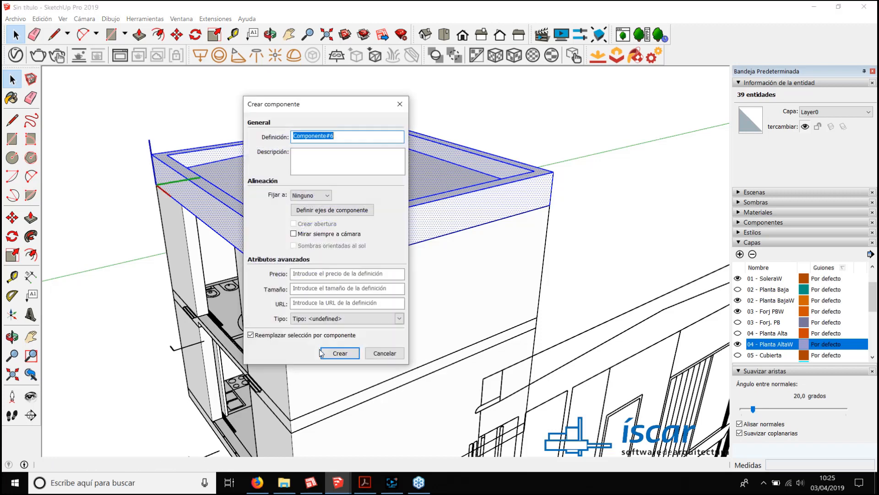
{"action": "left_click", "coordinate": [339, 352]}
Step: Add a layer named 05 - CubiertaW and assign the roof component to it
{"action": "left_click", "coordinate": [740, 254]}
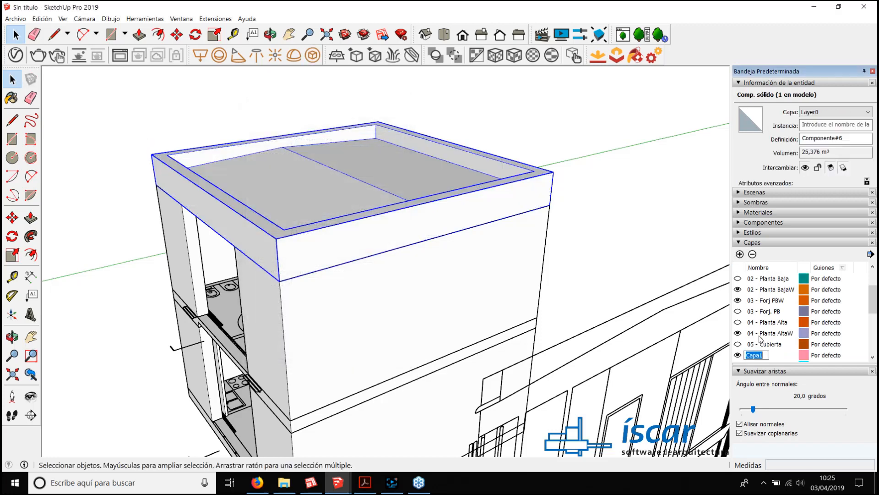
{"action": "type", "text": "05 - CubiertaW"}
{"action": "left_click", "coordinate": [637, 236]}
{"action": "left_click", "coordinate": [485, 193]}
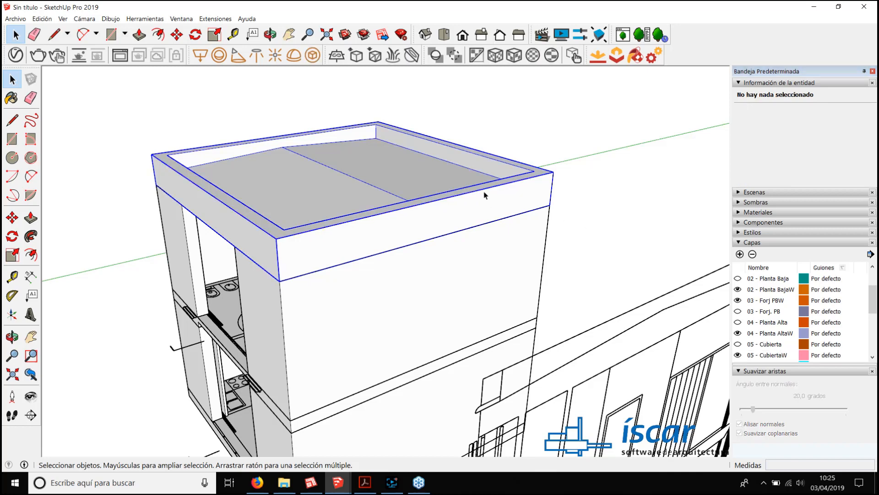
{"action": "left_click", "coordinate": [849, 116]}
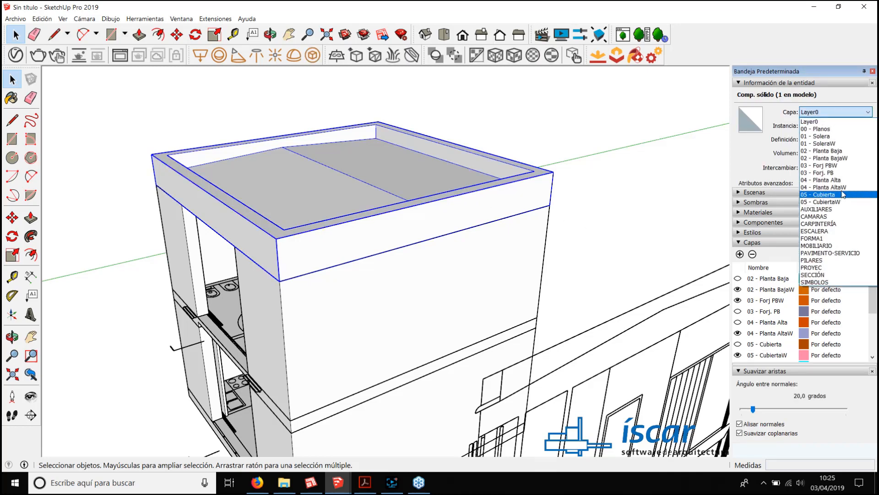
{"action": "left_click", "coordinate": [824, 200]}
{"action": "left_click", "coordinate": [572, 181]}
Step: Hide the 05 - CubiertaW layer and examine the spiral stair drawn on both floor slabs
{"action": "scroll", "coordinate": [461, 245], "scroll_direction": "down", "scroll_amount": 2}
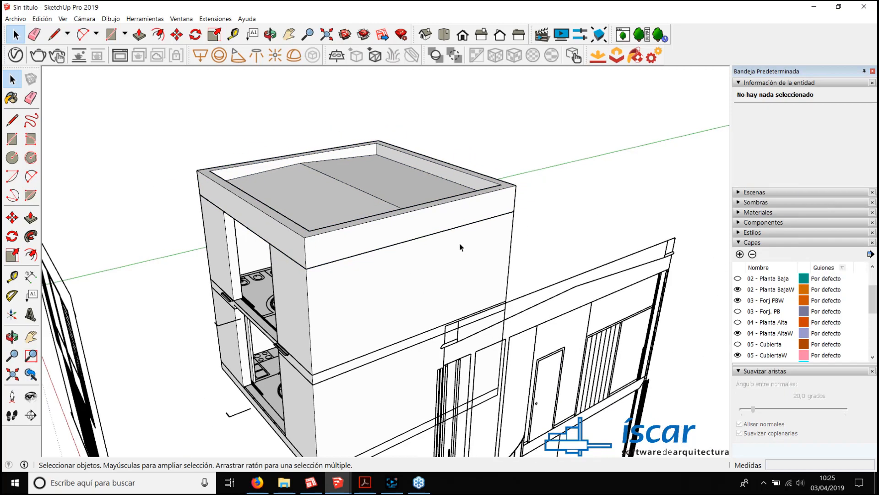
{"action": "middle_click_drag", "start_coordinate": [461, 245], "coordinate": [476, 214]}
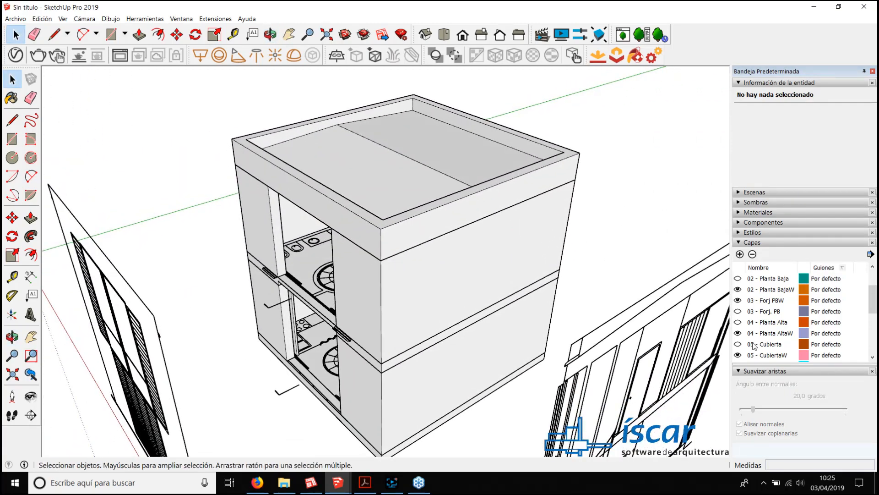
{"action": "mouse_move", "coordinate": [412, 180]}
{"action": "middle_mouse_down"}
{"action": "mouse_move", "coordinate": [411, 173]}
{"action": "mouse_move", "coordinate": [449, 172]}
{"action": "mouse_move", "coordinate": [415, 180]}
{"action": "middle_mouse_up"}
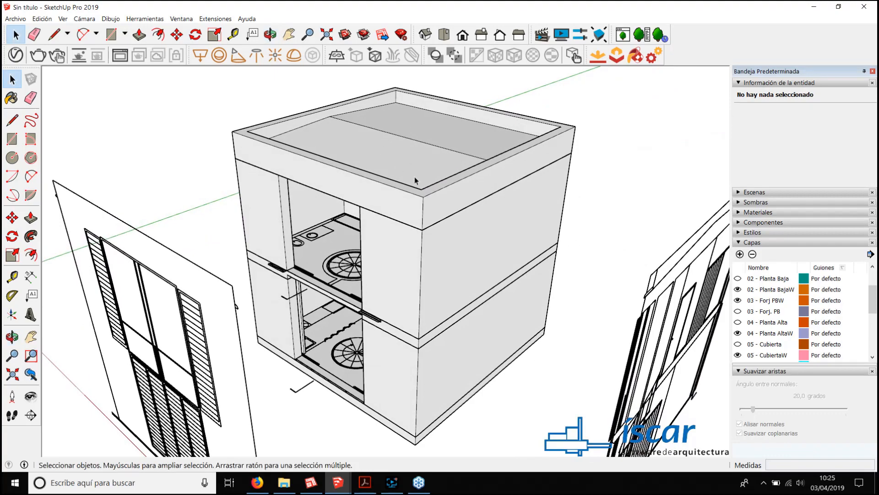
{"action": "middle_click_drag", "start_coordinate": [422, 225], "coordinate": [395, 174]}
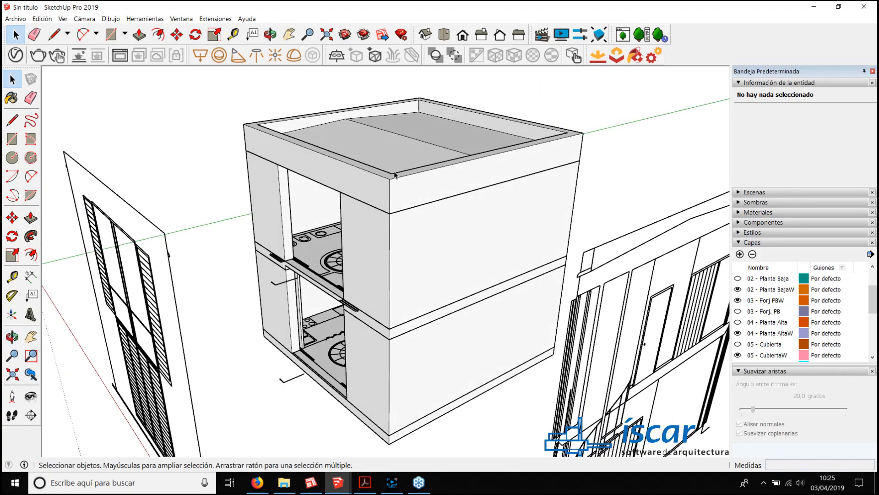
{"action": "left_click", "coordinate": [737, 355]}
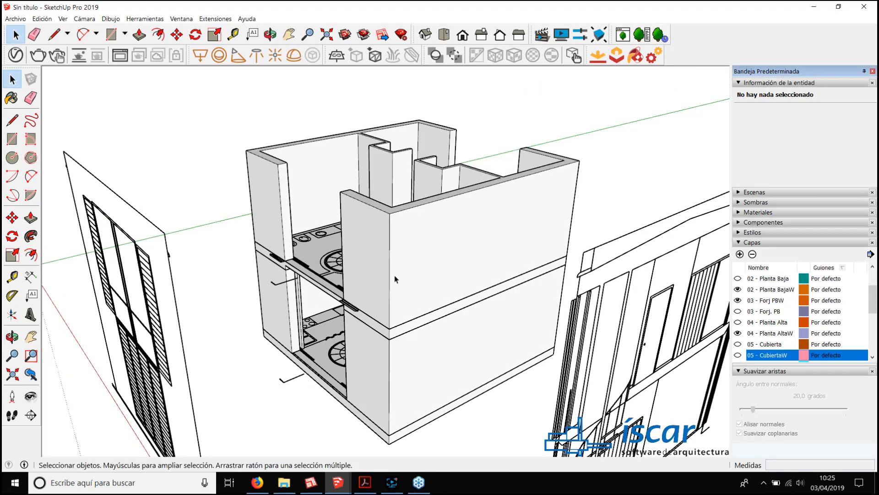
{"action": "middle_click_drag", "start_coordinate": [503, 293], "coordinate": [324, 268]}
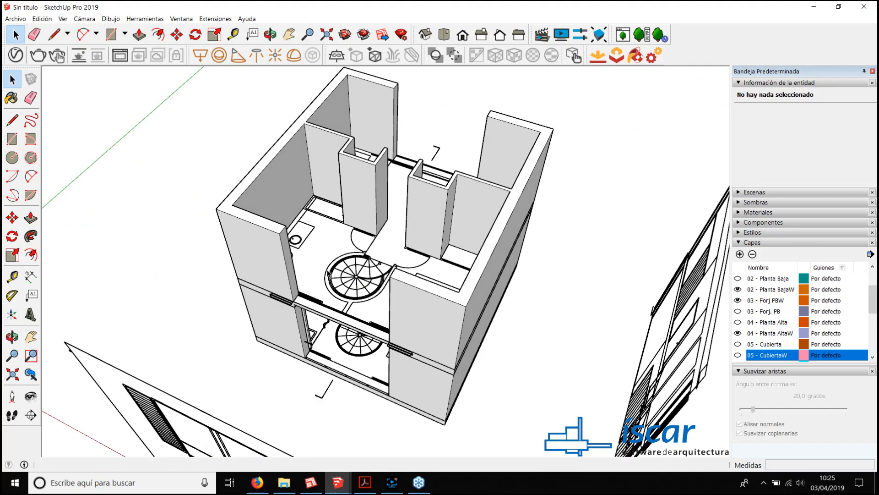
{"action": "middle_click_drag", "start_coordinate": [328, 273], "coordinate": [309, 212]}
{"action": "scroll", "coordinate": [350, 277], "scroll_direction": "up", "scroll_amount": 3}
{"action": "middle_click_drag", "start_coordinate": [361, 291], "coordinate": [289, 363]}
{"action": "scroll", "coordinate": [366, 330], "scroll_direction": "up", "scroll_amount": 3}
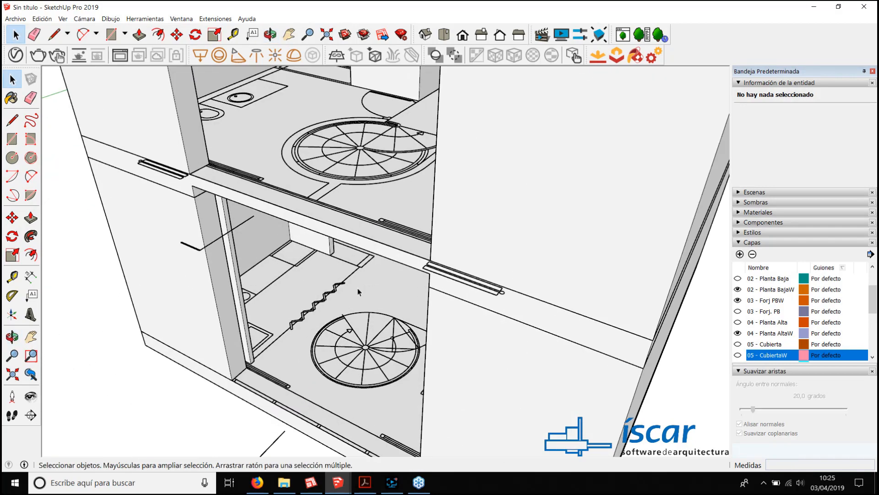
Step: Examine the spiral stair and its surrounding curved wall on the upper floor plan relative to the floor below
{"action": "middle_click_drag", "start_coordinate": [359, 292], "coordinate": [427, 224]}
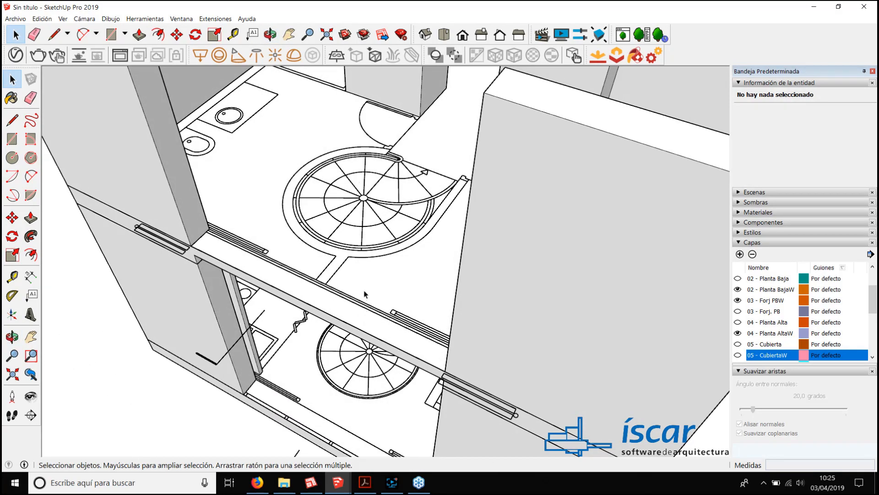
{"action": "middle_click_drag", "start_coordinate": [366, 291], "coordinate": [373, 244]}
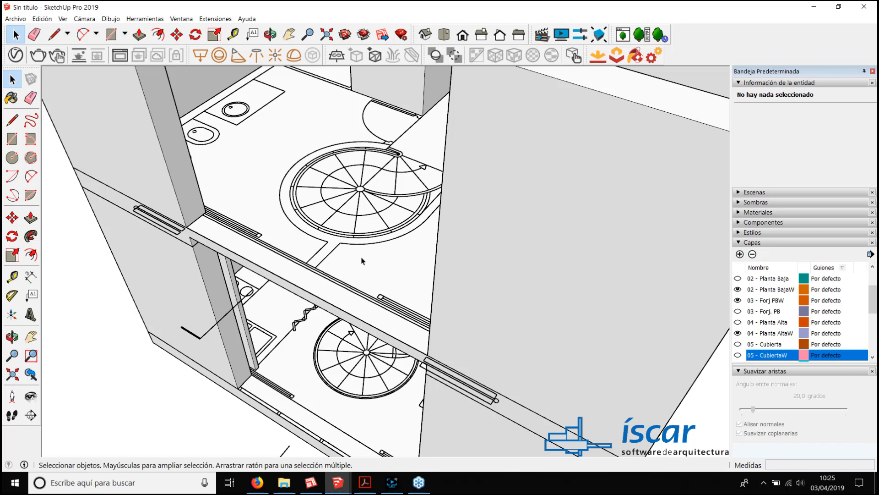
{"action": "middle_click_drag", "start_coordinate": [390, 273], "coordinate": [371, 260]}
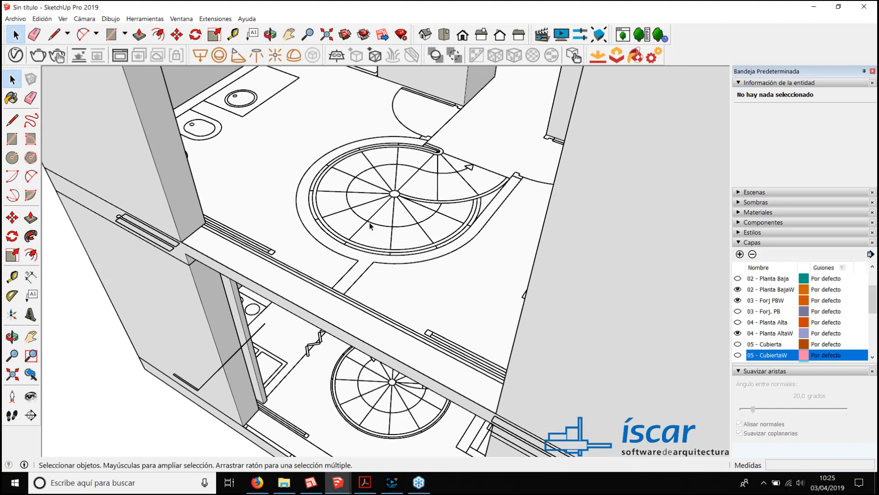
{"action": "scroll", "coordinate": [407, 198], "scroll_direction": "up", "scroll_amount": 3}
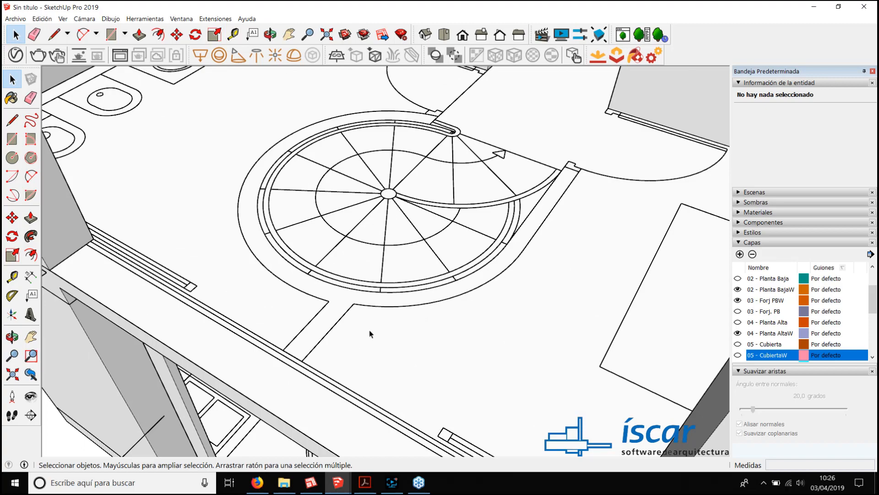
{"action": "scroll", "coordinate": [396, 214], "scroll_direction": "down", "scroll_amount": 2}
{"action": "middle_click_drag", "start_coordinate": [395, 213], "coordinate": [328, 334]}
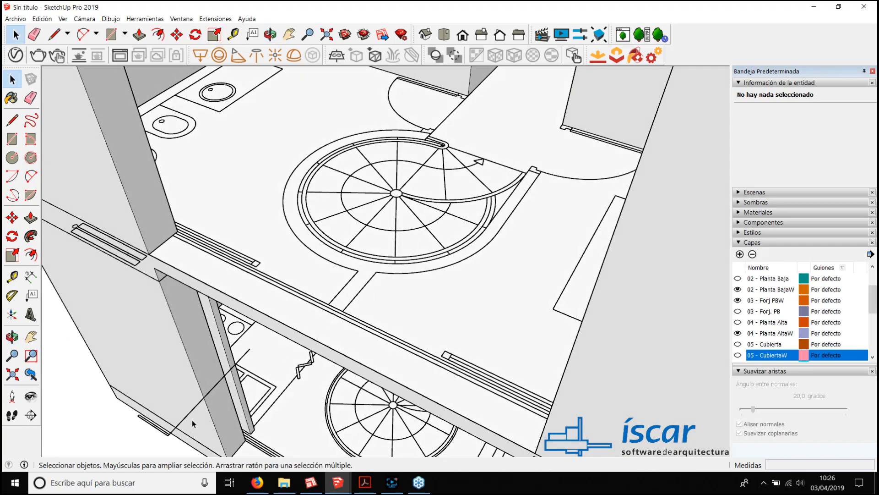
{"action": "middle_click_drag", "start_coordinate": [192, 424], "coordinate": [212, 380]}
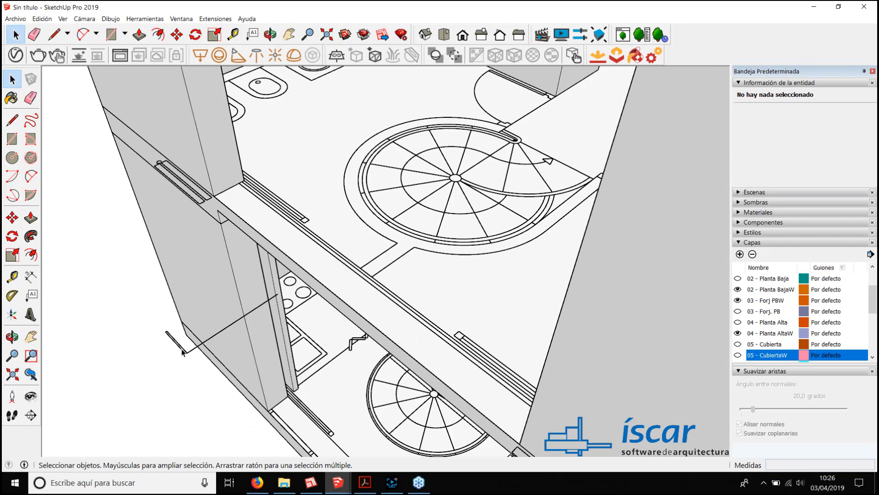
{"action": "scroll", "coordinate": [182, 351], "scroll_direction": "up", "scroll_amount": 1}
{"action": "middle_click_drag", "start_coordinate": [182, 351], "coordinate": [265, 306]}
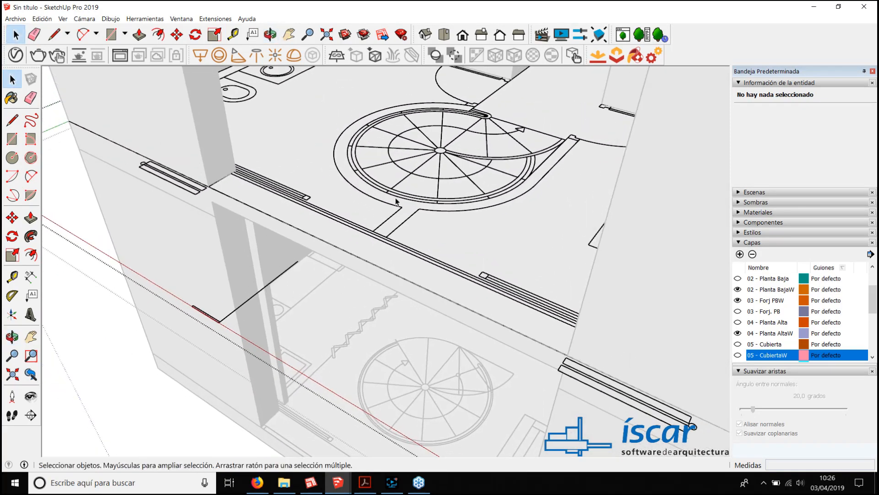
{"action": "middle_click_drag", "start_coordinate": [381, 197], "coordinate": [471, 274]}
Step: Select the end edges and the inner and outer curved edges of the wall on the far side of the spiral stair
{"action": "scroll", "coordinate": [482, 186], "scroll_direction": "up", "scroll_amount": 2}
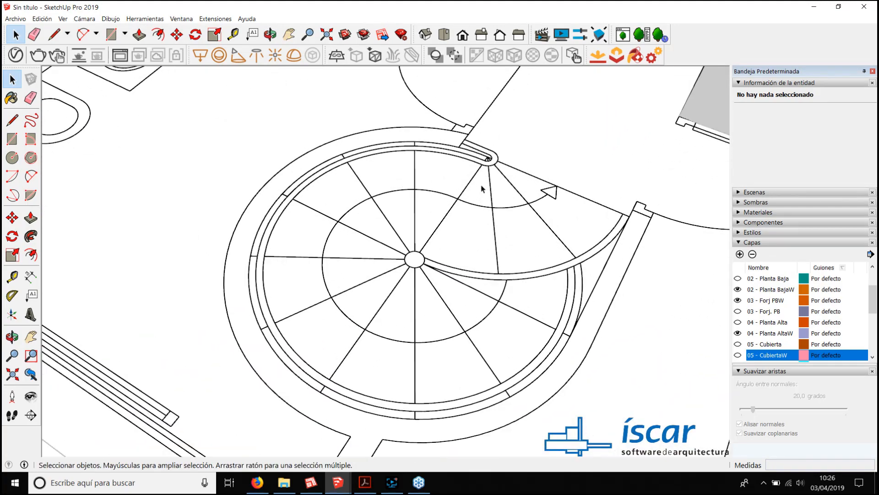
{"action": "scroll", "coordinate": [471, 144], "scroll_direction": "up", "scroll_amount": 3}
{"action": "scroll", "coordinate": [472, 146], "scroll_direction": "up", "scroll_amount": 1}
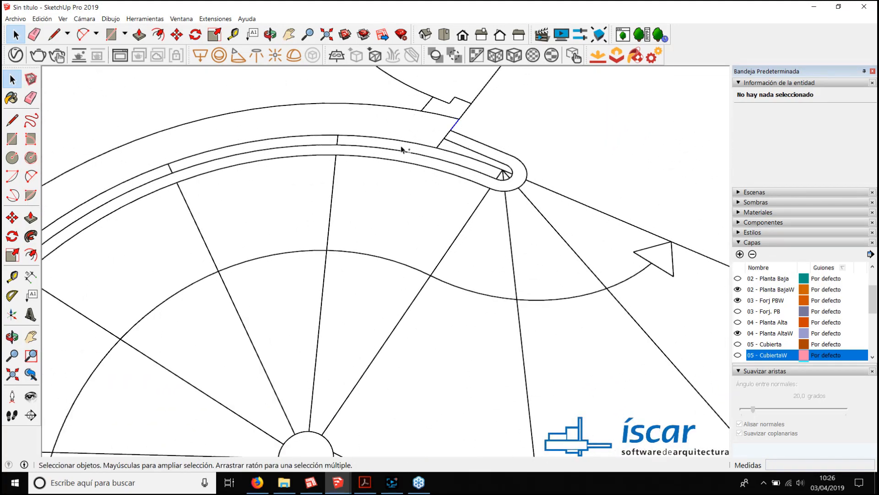
{"action": "left_click", "coordinate": [456, 126]}
{"action": "left_click", "coordinate": [439, 145], "text": "shift"}
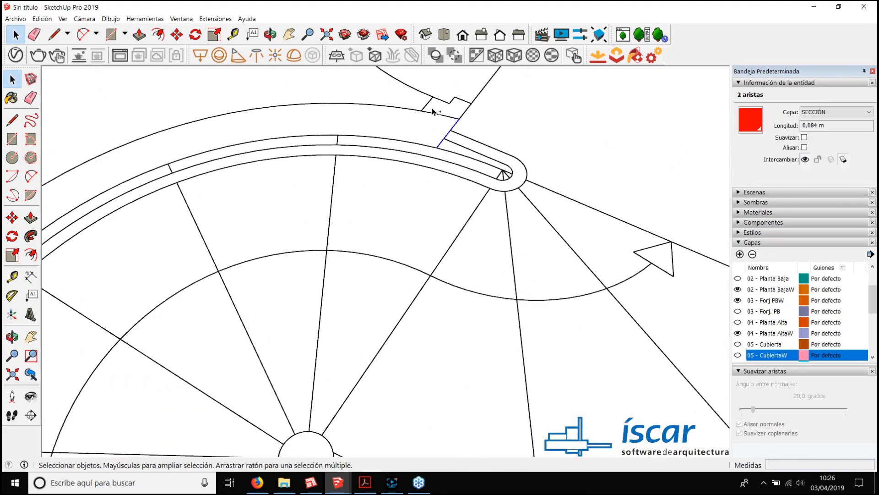
{"action": "left_click", "coordinate": [387, 142], "text": "shift"}
{"action": "left_click", "coordinate": [456, 97], "text": "shift"}
{"action": "scroll", "coordinate": [456, 98], "scroll_direction": "down", "scroll_amount": 3}
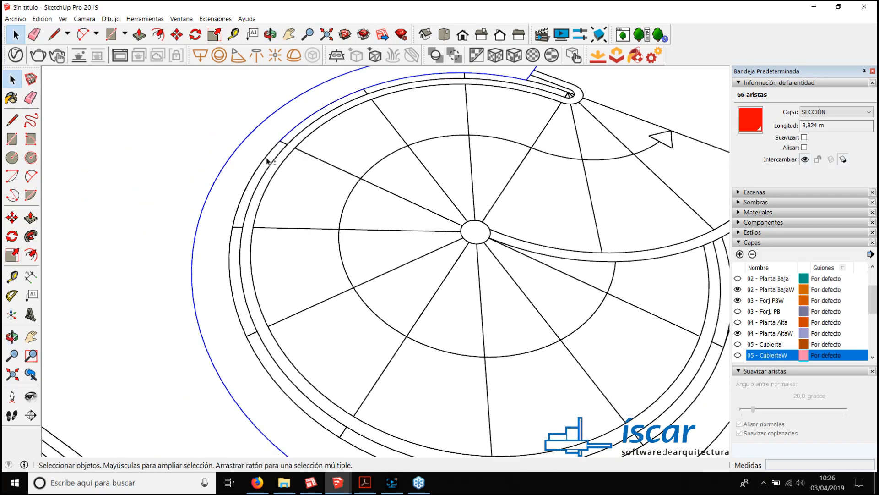
{"action": "left_click", "coordinate": [231, 269], "text": "shift"}
{"action": "scroll", "coordinate": [243, 274], "scroll_direction": "down", "scroll_amount": 2}
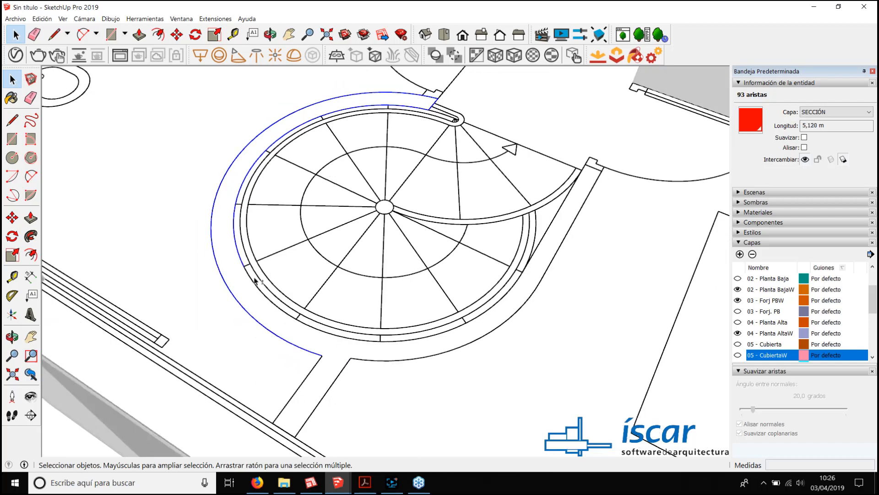
Step: Add the wall's remaining curves, its straight run and end edge, and both lines of the short partition to the selection
{"action": "left_click", "coordinate": [317, 332], "text": "shift"}
{"action": "left_click", "coordinate": [601, 169], "text": "shift"}
{"action": "scroll", "coordinate": [594, 168], "scroll_direction": "up", "scroll_amount": 4}
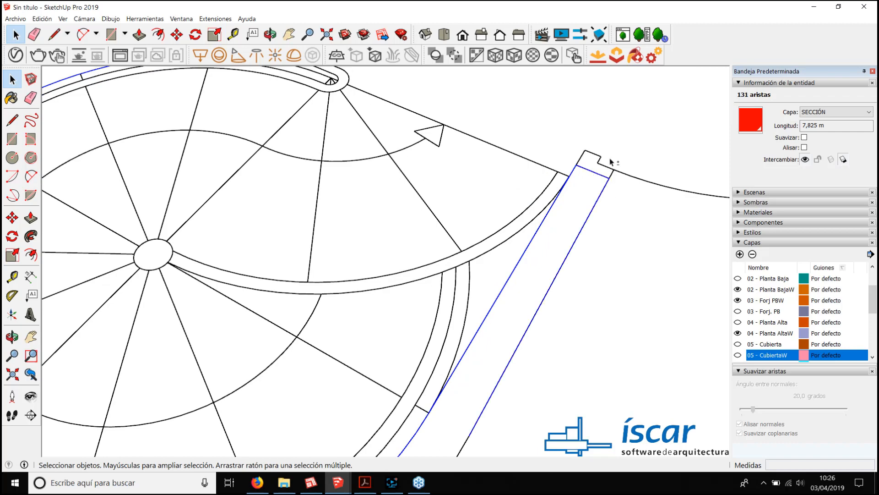
{"action": "left_click", "coordinate": [610, 162], "text": "shift"}
{"action": "scroll", "coordinate": [610, 161], "scroll_direction": "down", "scroll_amount": 4}
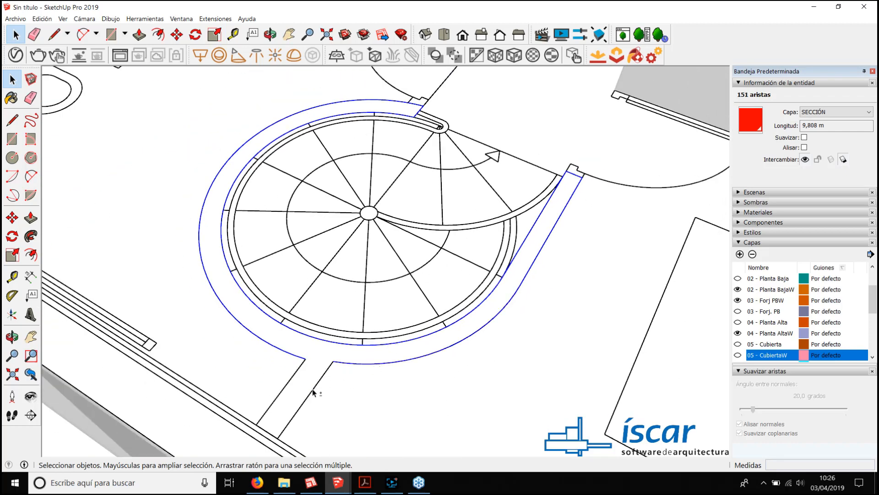
{"action": "left_click", "coordinate": [277, 396], "text": "shift"}
Step: Add the inner arc continuing past the wall end and the straight landing edges up to the opposite wall end to the selection
{"action": "scroll", "coordinate": [447, 152], "scroll_direction": "up", "scroll_amount": 5}
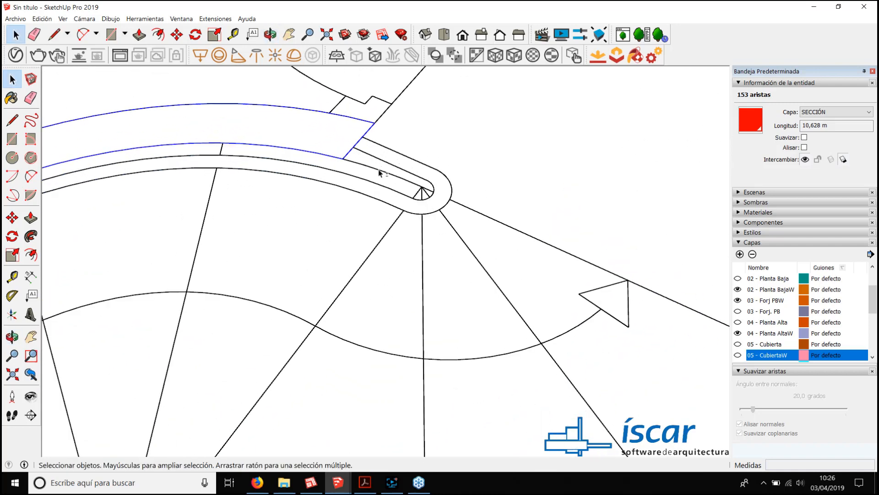
{"action": "scroll", "coordinate": [378, 172], "scroll_direction": "up", "scroll_amount": 1}
{"action": "scroll", "coordinate": [433, 194], "scroll_direction": "up", "scroll_amount": 2}
{"action": "left_click", "coordinate": [433, 195], "text": "shift"}
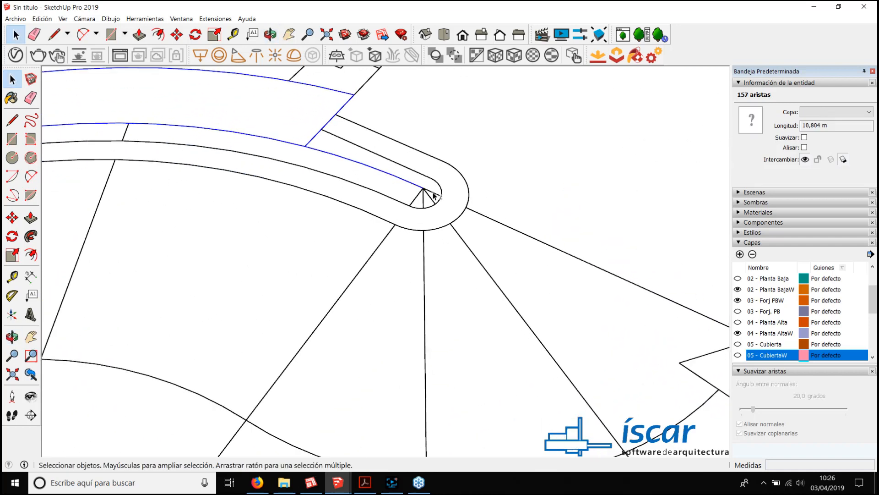
{"action": "left_click", "coordinate": [491, 222], "text": "shift"}
{"action": "scroll", "coordinate": [391, 165], "scroll_direction": "down", "scroll_amount": 2}
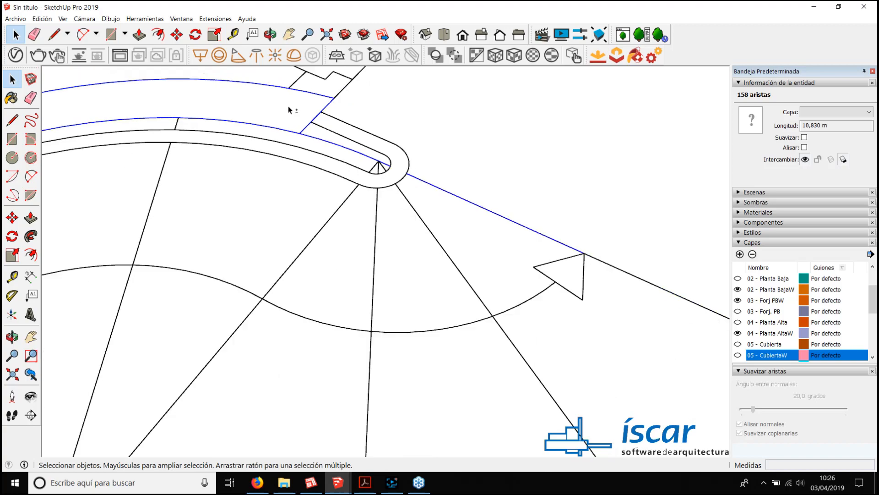
{"action": "middle_click_drag", "start_coordinate": [392, 165], "coordinate": [497, 196]}
{"action": "scroll", "coordinate": [500, 213], "scroll_direction": "up", "scroll_amount": 2}
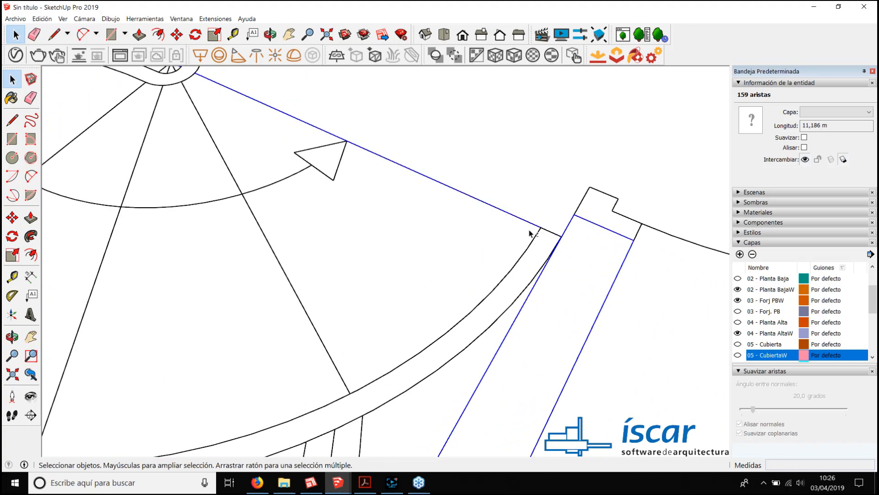
{"action": "left_click", "coordinate": [523, 200], "text": "shift"}
Step: Copy the selected stair wall and landing outline
{"action": "scroll", "coordinate": [524, 199], "scroll_direction": "down", "scroll_amount": 3}
{"action": "middle_click_drag", "start_coordinate": [524, 200], "coordinate": [508, 221]}
{"action": "scroll", "coordinate": [522, 178], "scroll_direction": "up", "scroll_amount": 2}
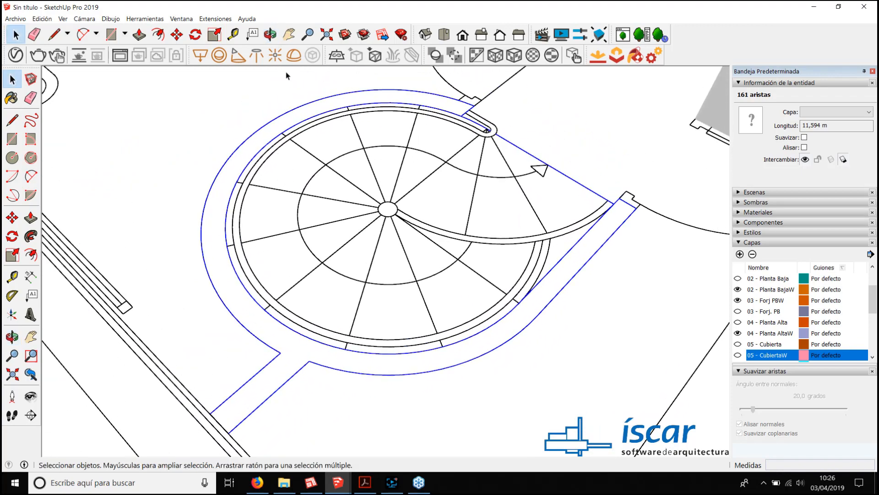
{"action": "left_click", "coordinate": [44, 19]}
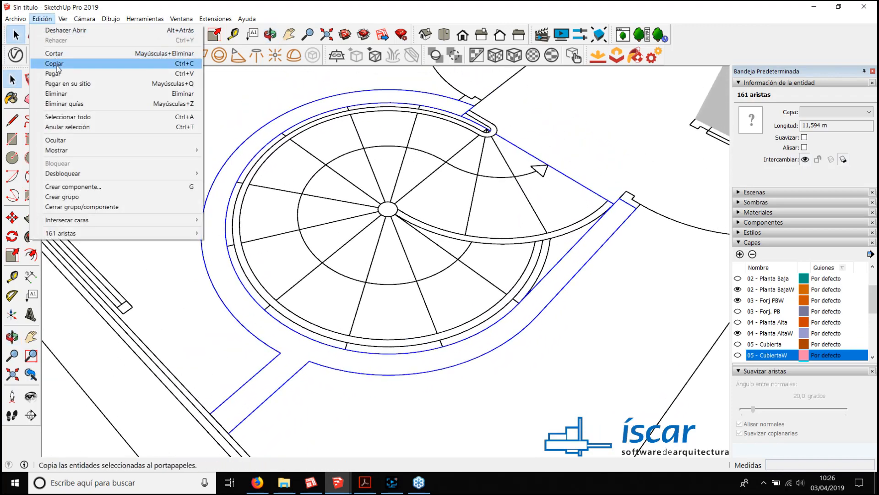
{"action": "left_click", "coordinate": [57, 64]}
Step: Open the 03 - Forj PBW floor slab component for editing
{"action": "scroll", "coordinate": [449, 222], "scroll_direction": "down", "scroll_amount": 4}
{"action": "middle_click_drag", "start_coordinate": [449, 221], "coordinate": [290, 184]}
{"action": "scroll", "coordinate": [312, 175], "scroll_direction": "up", "scroll_amount": 3}
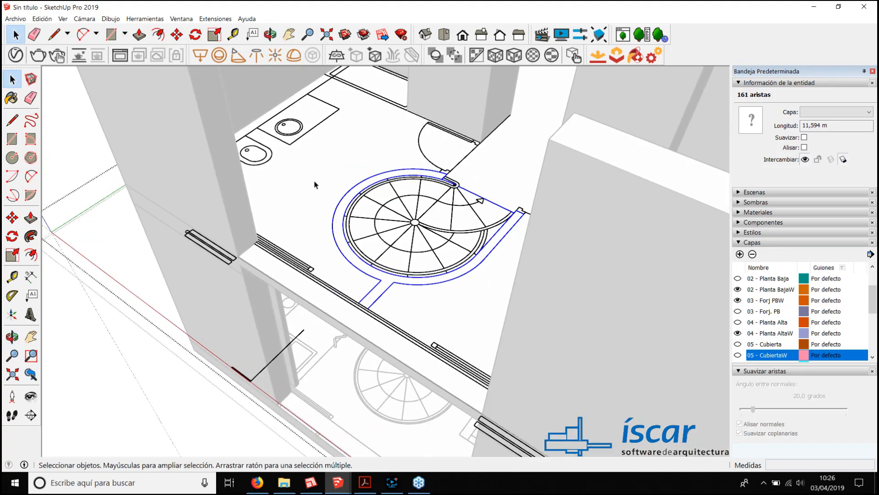
{"action": "left_click", "coordinate": [314, 255]}
{"action": "middle_click_drag", "start_coordinate": [373, 305], "coordinate": [302, 158]}
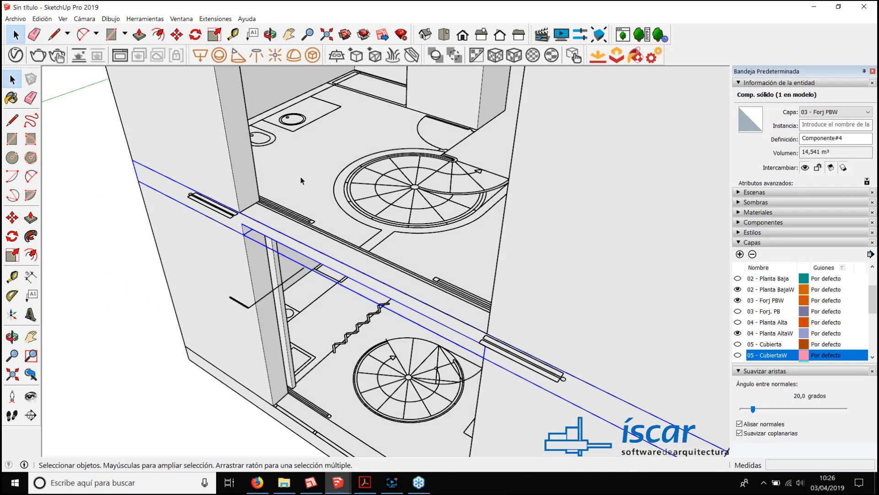
{"action": "double_click", "coordinate": [303, 158]}
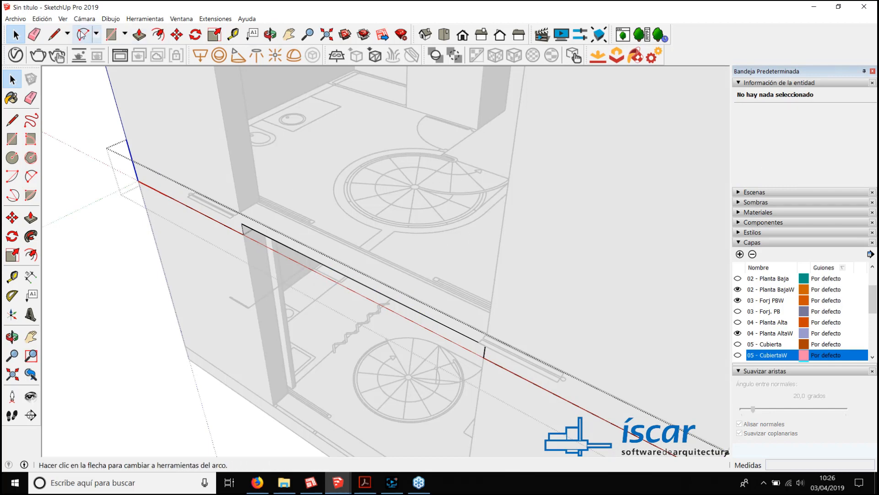
Step: Hide the rest of the model and paste the copied stair outline in place on the slab's upper face
{"action": "left_click", "coordinate": [62, 19]}
{"action": "mouse_move", "coordinate": [111, 159]}
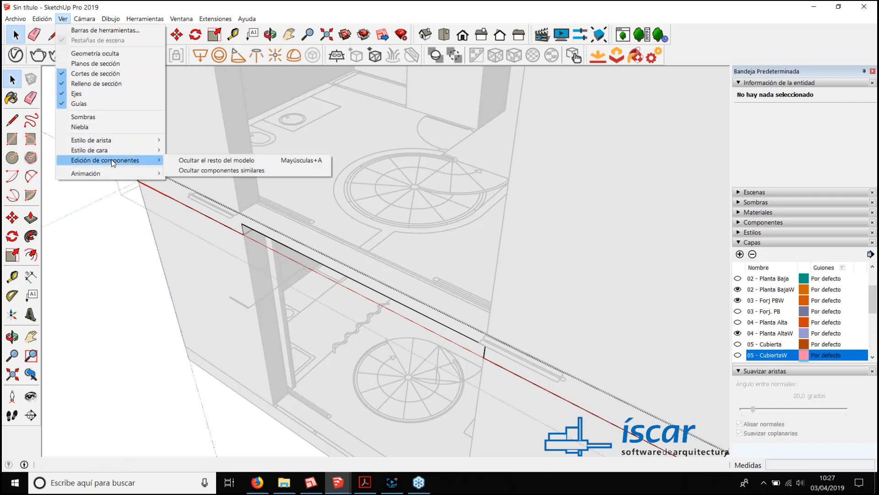
{"action": "left_click", "coordinate": [217, 160]}
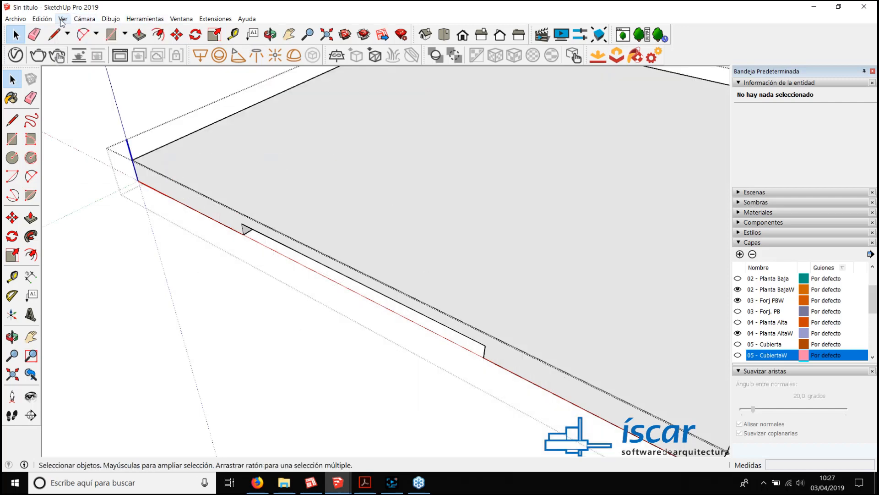
{"action": "left_click", "coordinate": [42, 19]}
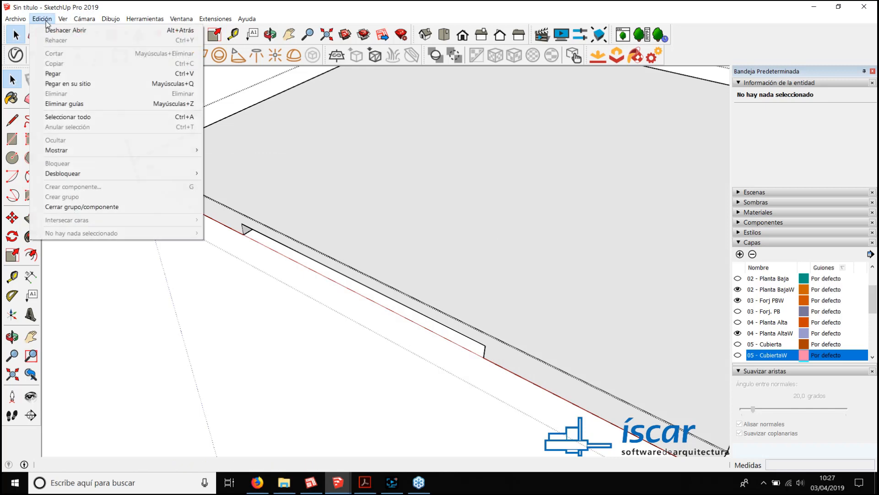
{"action": "left_click", "coordinate": [80, 85]}
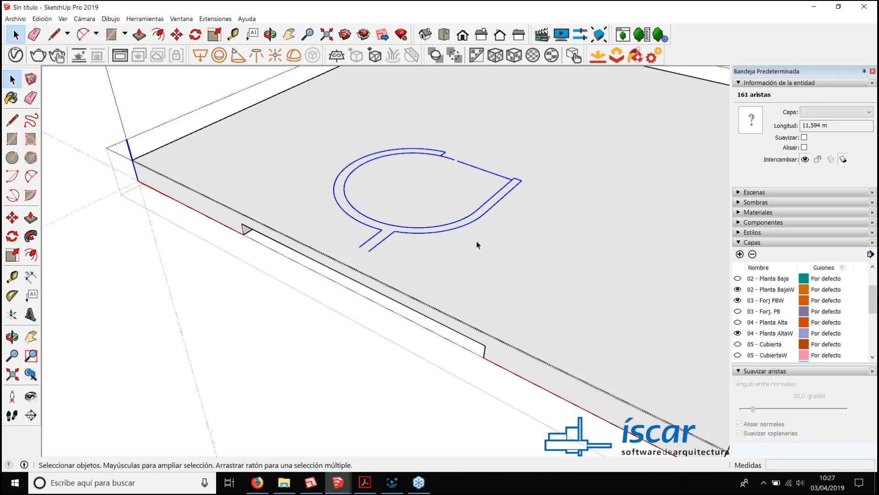
Step: Draw a line closing the open end of the short partition and check the wall face by selecting it
{"action": "scroll", "coordinate": [435, 165], "scroll_direction": "up", "scroll_amount": 2}
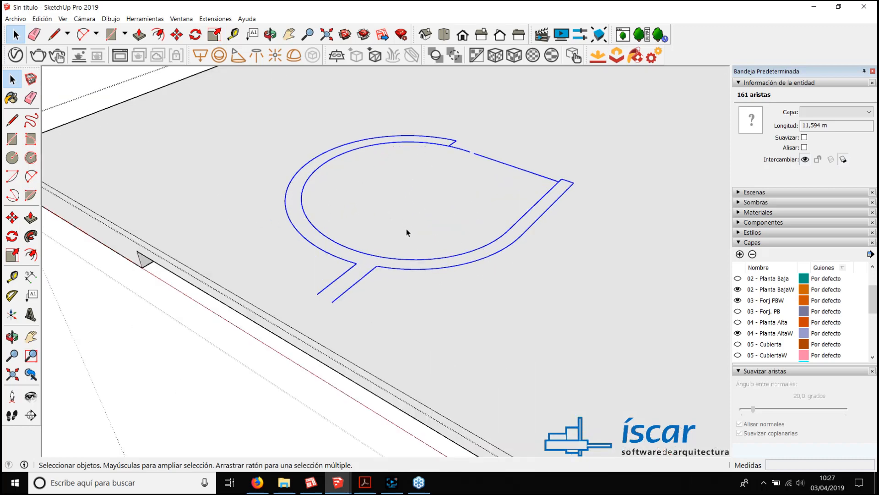
{"action": "scroll", "coordinate": [348, 300], "scroll_direction": "up", "scroll_amount": 2}
{"action": "key", "text": "l"}
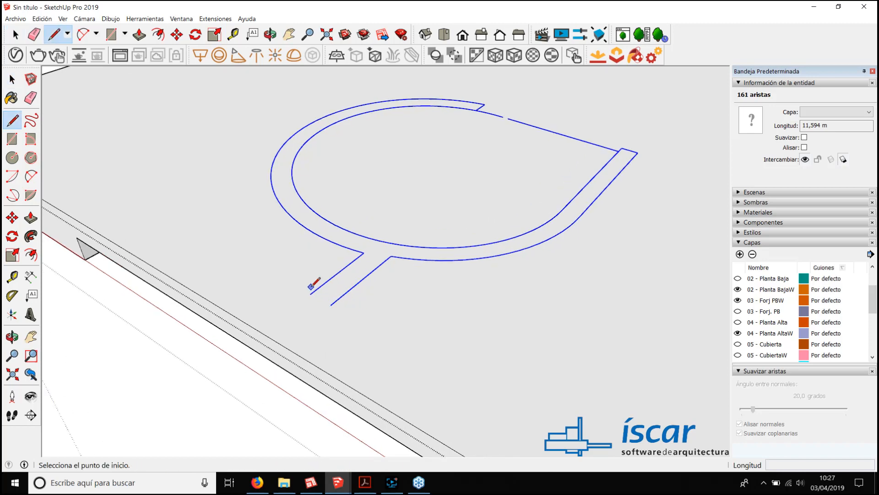
{"action": "left_click", "coordinate": [311, 293]}
{"action": "left_click", "coordinate": [331, 304]}
{"action": "key", "text": "space"}
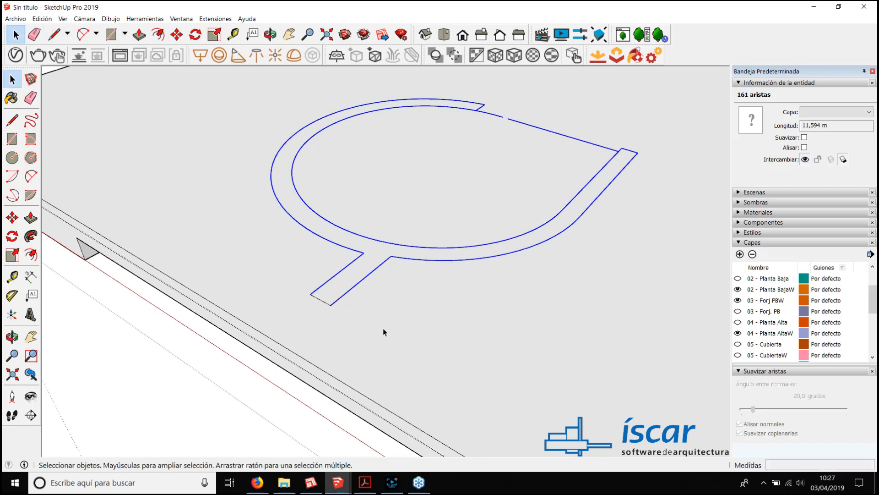
{"action": "left_click", "coordinate": [351, 281]}
Step: Bridge the gap between the inner arc and the straight landing edge with a line, and check the stair opening's face
{"action": "middle_click_drag", "start_coordinate": [420, 254], "coordinate": [414, 312]}
{"action": "scroll", "coordinate": [462, 216], "scroll_direction": "up", "scroll_amount": 3}
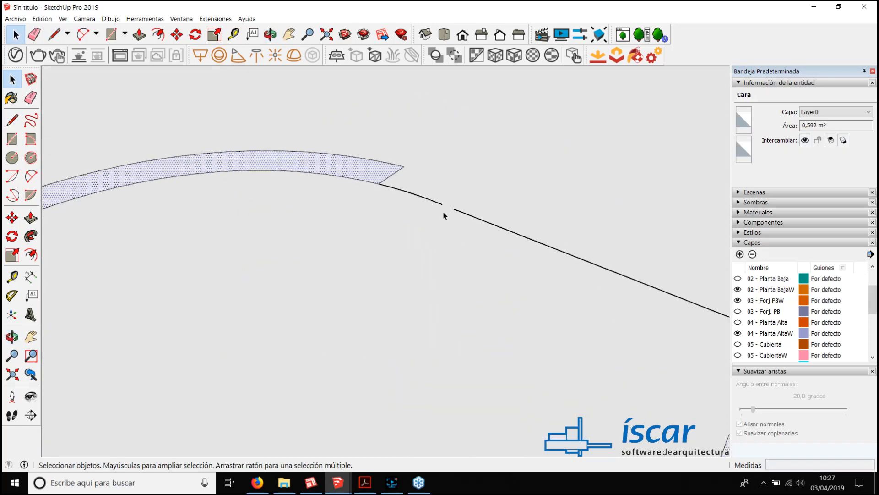
{"action": "key", "text": "l"}
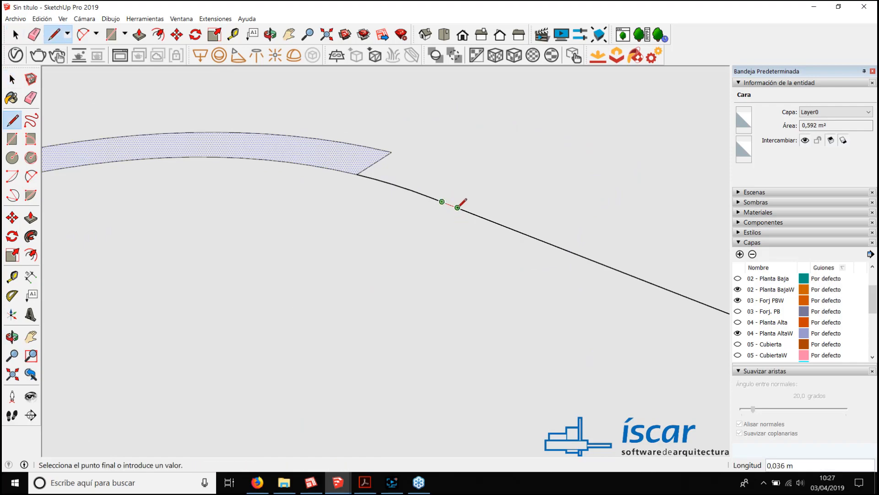
{"action": "left_click", "coordinate": [457, 207]}
{"action": "key", "text": "space"}
{"action": "scroll", "coordinate": [435, 238], "scroll_direction": "down", "scroll_amount": 3}
{"action": "left_click", "coordinate": [509, 272]}
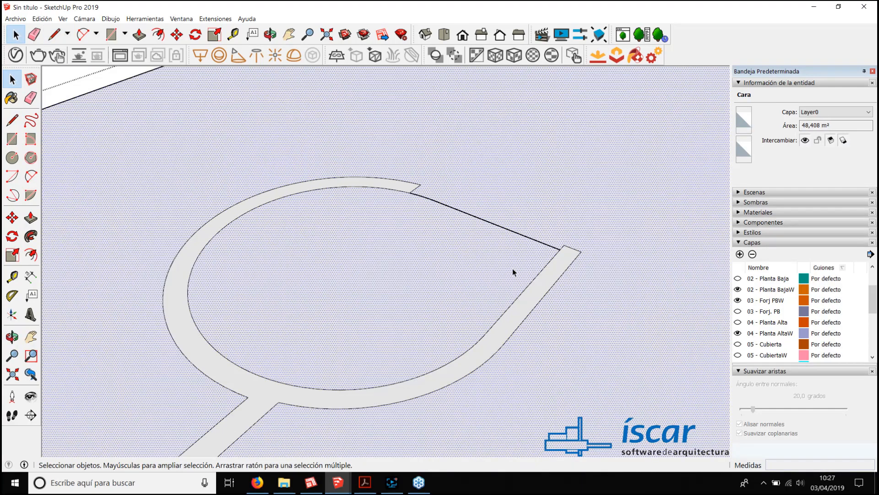
Step: Try to retrace the bridging edge between the inner arc and the landing wall with Line segments
{"action": "key", "text": "l"}
{"action": "left_click", "coordinate": [557, 247]}
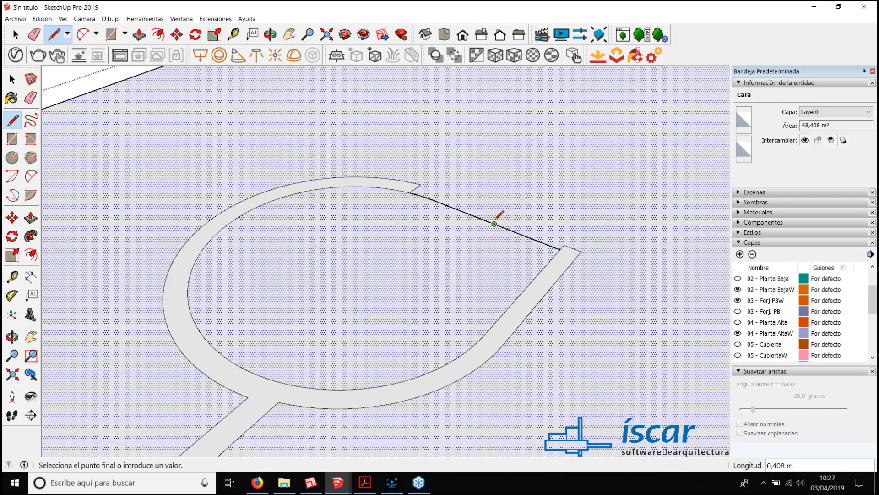
{"action": "key", "text": "space"}
{"action": "scroll", "coordinate": [504, 218], "scroll_direction": "up", "scroll_amount": 2}
{"action": "scroll", "coordinate": [404, 217], "scroll_direction": "up", "scroll_amount": 2}
{"action": "middle_click_drag", "start_coordinate": [405, 217], "coordinate": [421, 264]}
{"action": "scroll", "coordinate": [345, 119], "scroll_direction": "down", "scroll_amount": 3}
{"action": "key", "text": "l"}
{"action": "scroll", "coordinate": [383, 202], "scroll_direction": "up", "scroll_amount": 5}
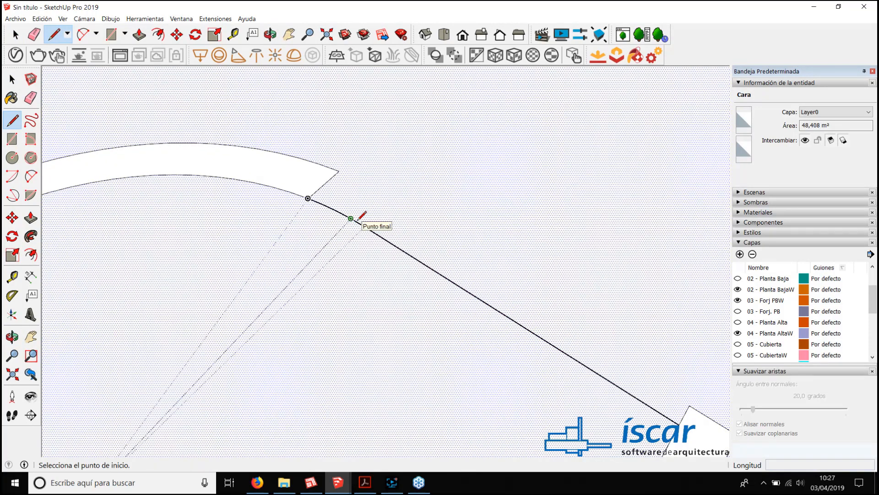
{"action": "left_click", "coordinate": [365, 226]}
{"action": "scroll", "coordinate": [487, 235], "scroll_direction": "down", "scroll_amount": 2}
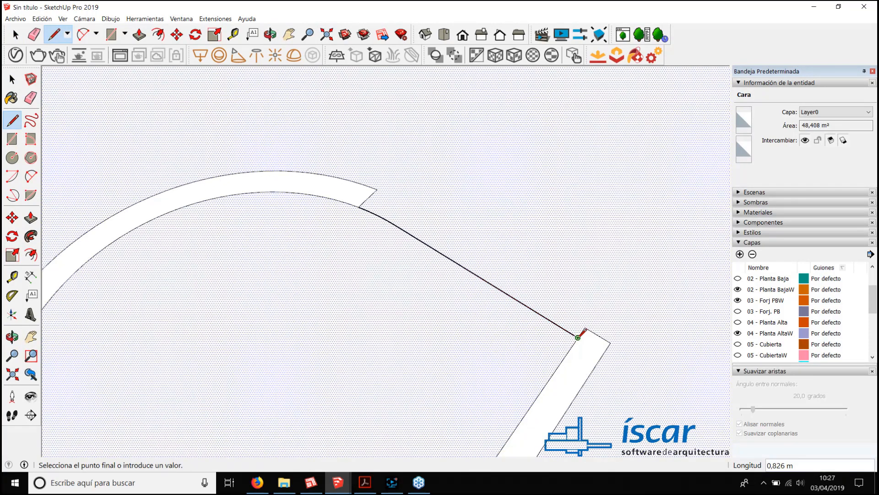
{"action": "scroll", "coordinate": [578, 340], "scroll_direction": "up", "scroll_amount": 2}
{"action": "key", "text": "space"}
Step: Try to draw one straight line from the landing wall's inner edge to the end of the curved wall
{"action": "key", "text": "l"}
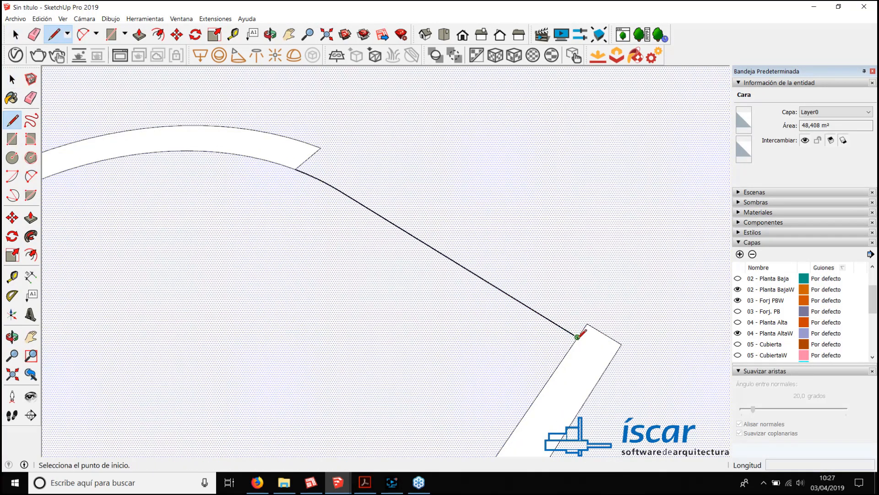
{"action": "left_click", "coordinate": [577, 337]}
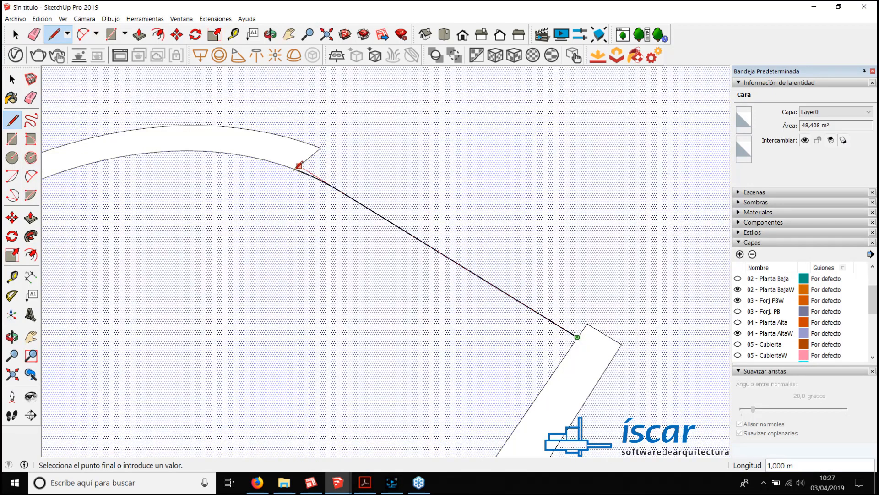
{"action": "scroll", "coordinate": [299, 166], "scroll_direction": "up", "scroll_amount": 2}
{"action": "left_click", "coordinate": [300, 167]}
{"action": "scroll", "coordinate": [300, 167], "scroll_direction": "down", "scroll_amount": 1}
{"action": "key", "text": "space"}
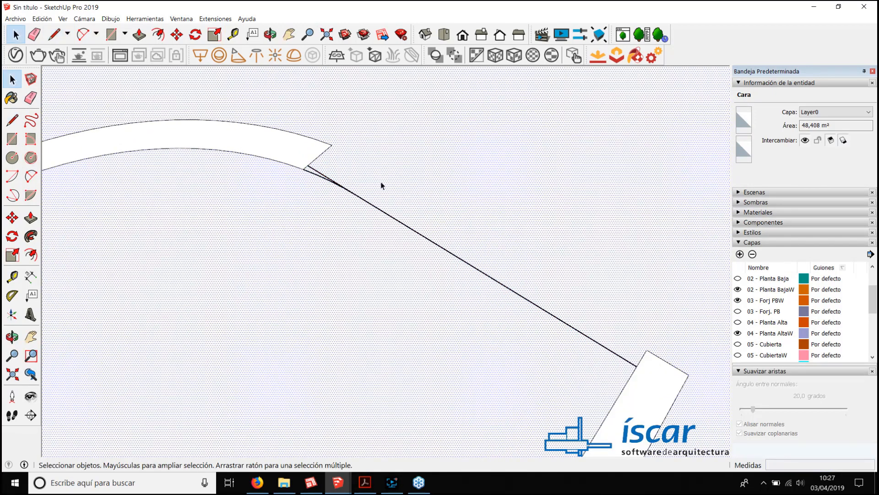
Step: Erase all the bridging edges between the curved wall's end and the landing wall
{"action": "key", "text": "e"}
{"action": "left_click", "coordinate": [324, 174]}
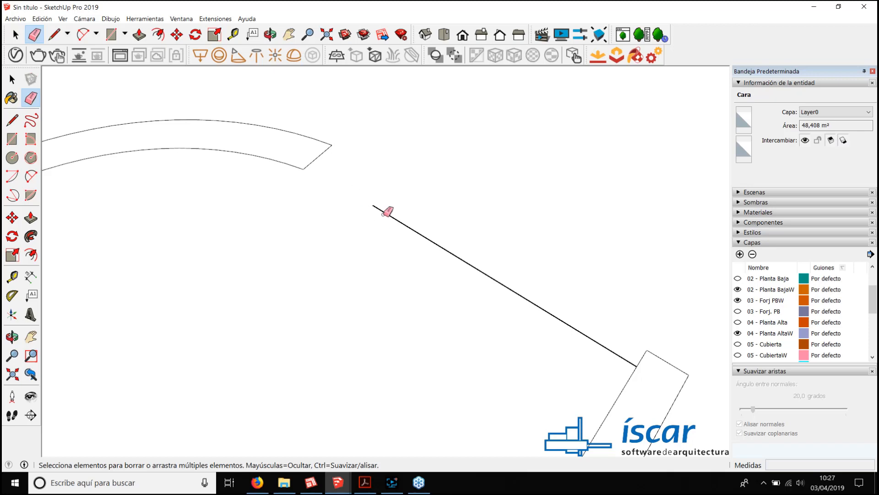
{"action": "left_click_drag", "start_coordinate": [385, 212], "coordinate": [628, 360]}
Step: Draw a single straight line from the curved wall's inner end corner to the landing wall's inner edge
{"action": "key", "text": "o"}
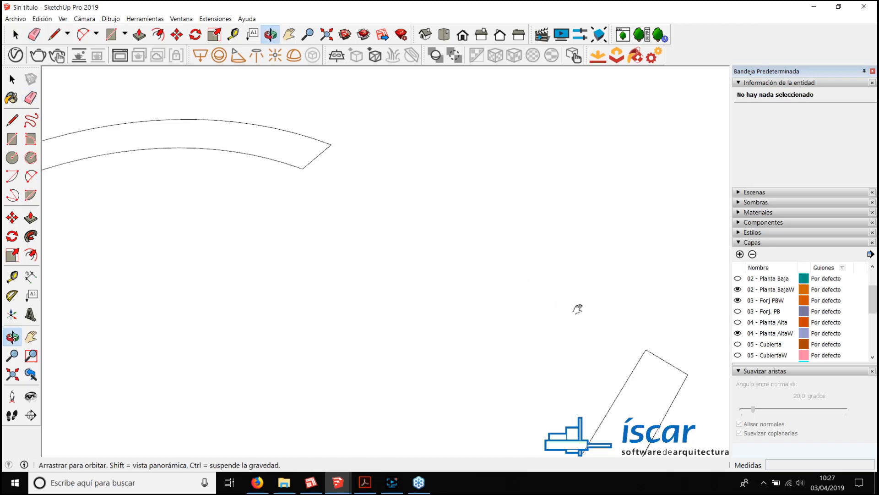
{"action": "left_click_drag", "start_coordinate": [577, 309], "coordinate": [550, 268]}
{"action": "key", "text": "space"}
{"action": "key", "text": "l"}
{"action": "left_click", "coordinate": [593, 322]}
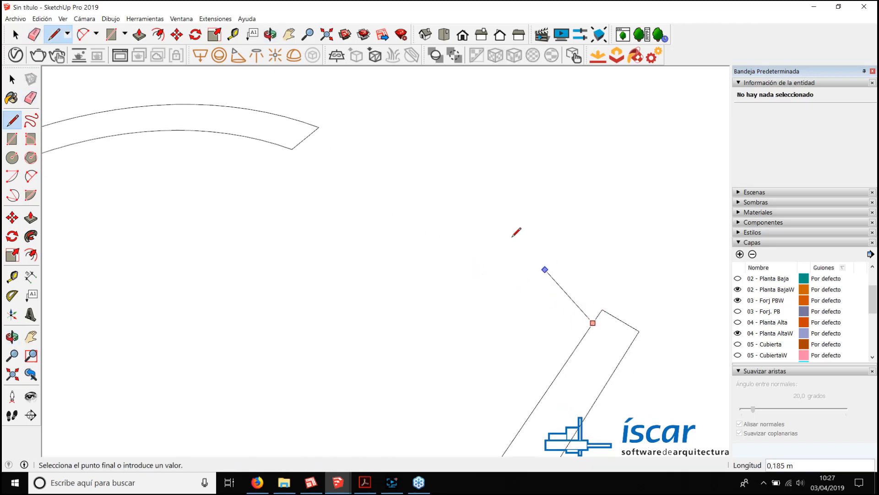
{"action": "key", "text": "Escape"}
{"action": "left_click", "coordinate": [291, 149]}
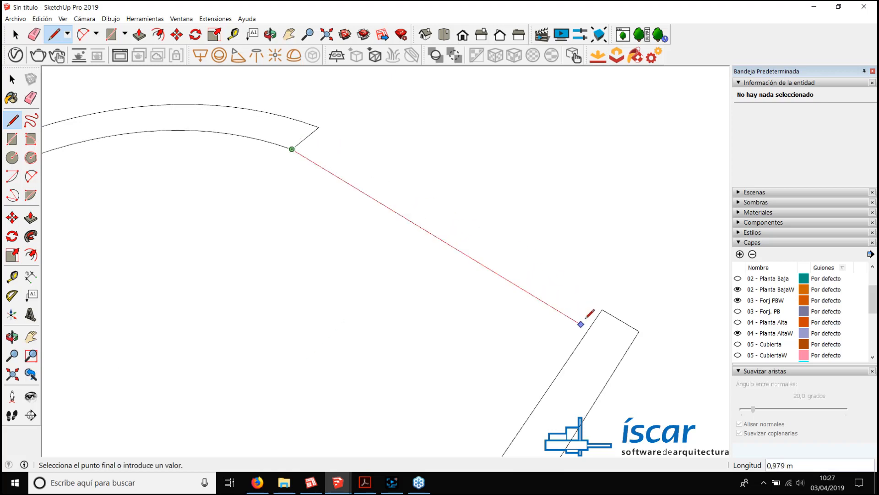
{"action": "left_click", "coordinate": [589, 328]}
{"action": "key", "text": "space"}
Step: Push the stair opening's face down through the full slab thickness to cut the hole
{"action": "scroll", "coordinate": [450, 288], "scroll_direction": "down", "scroll_amount": 5}
{"action": "left_click", "coordinate": [449, 288]}
{"action": "middle_click_drag", "start_coordinate": [450, 289], "coordinate": [369, 212]}
{"action": "scroll", "coordinate": [350, 210], "scroll_direction": "up", "scroll_amount": 2}
{"action": "key", "text": "space"}
{"action": "key", "text": "p"}
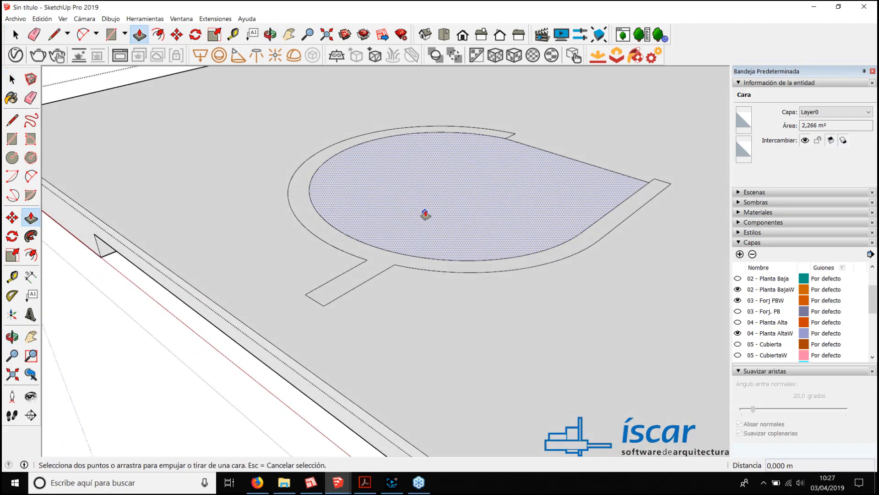
{"action": "left_click", "coordinate": [425, 215]}
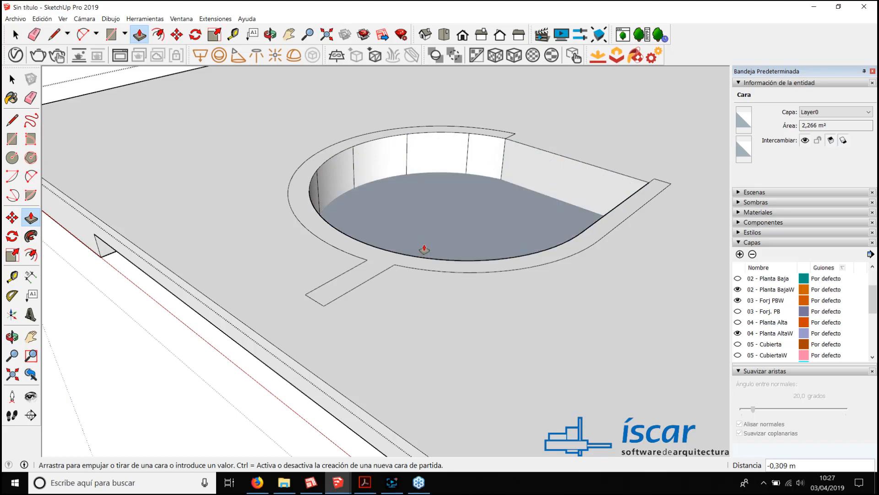
{"action": "left_click", "coordinate": [418, 249]}
{"action": "middle_click_drag", "start_coordinate": [359, 167], "coordinate": [402, 269]}
{"action": "scroll", "coordinate": [426, 243], "scroll_direction": "up", "scroll_amount": 3}
{"action": "key", "text": "space"}
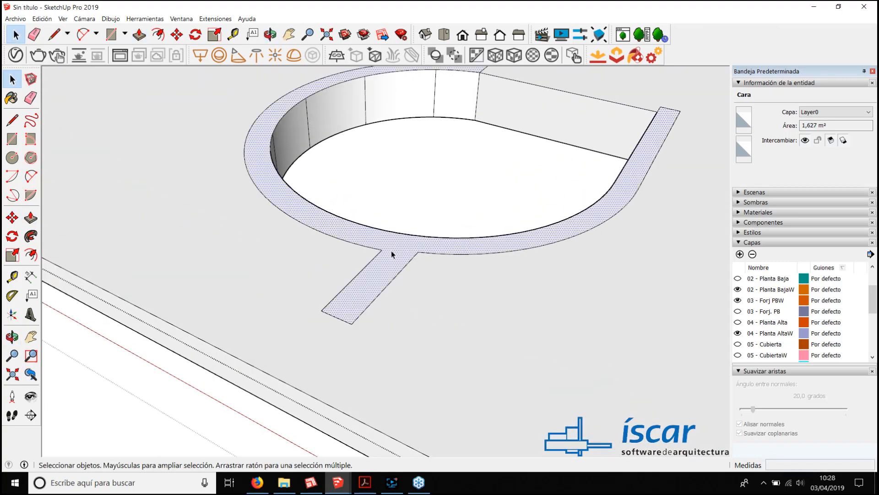
{"action": "scroll", "coordinate": [392, 253], "scroll_direction": "up", "scroll_amount": 2}
{"action": "left_click", "coordinate": [398, 269]}
{"action": "key", "text": "p"}
{"action": "left_click", "coordinate": [409, 256]}
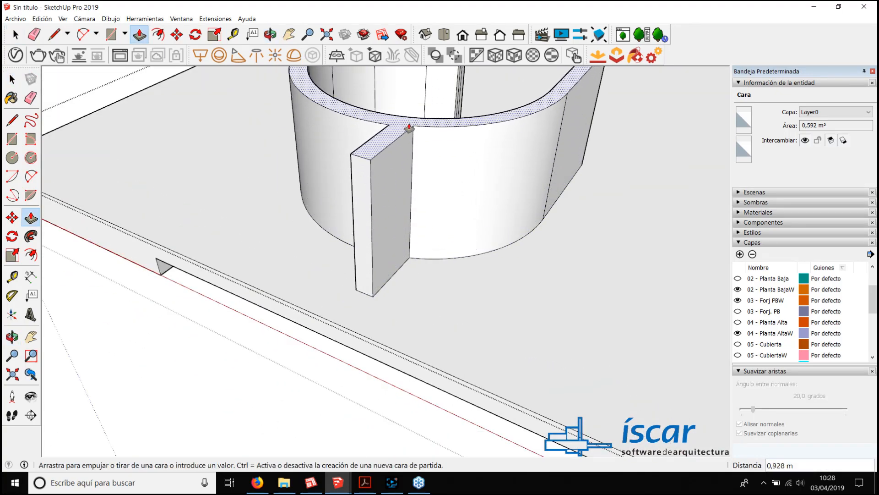
{"action": "key", "text": "Escape"}
{"action": "scroll", "coordinate": [409, 129], "scroll_direction": "down", "scroll_amount": 3}
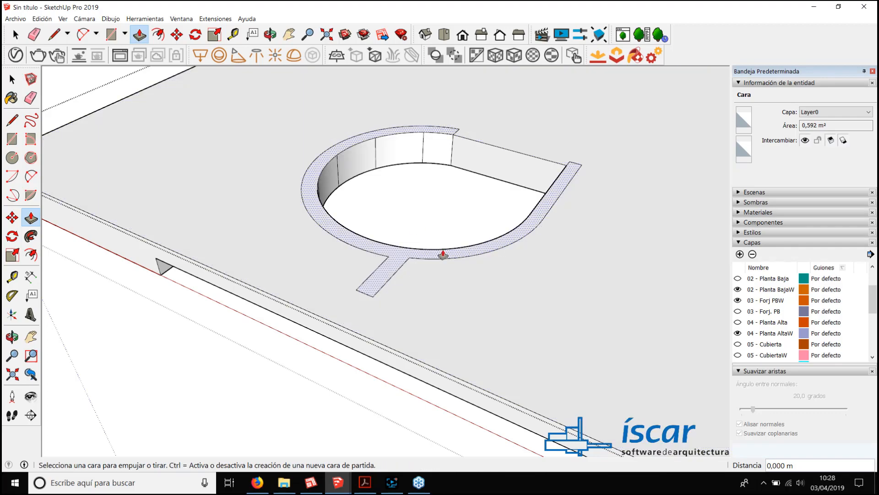
Step: Select the stair wall's face around the opening, including the short partition, and copy it
{"action": "scroll", "coordinate": [436, 271], "scroll_direction": "up", "scroll_amount": 2}
{"action": "scroll", "coordinate": [391, 248], "scroll_direction": "up", "scroll_amount": 2}
{"action": "key", "text": "space"}
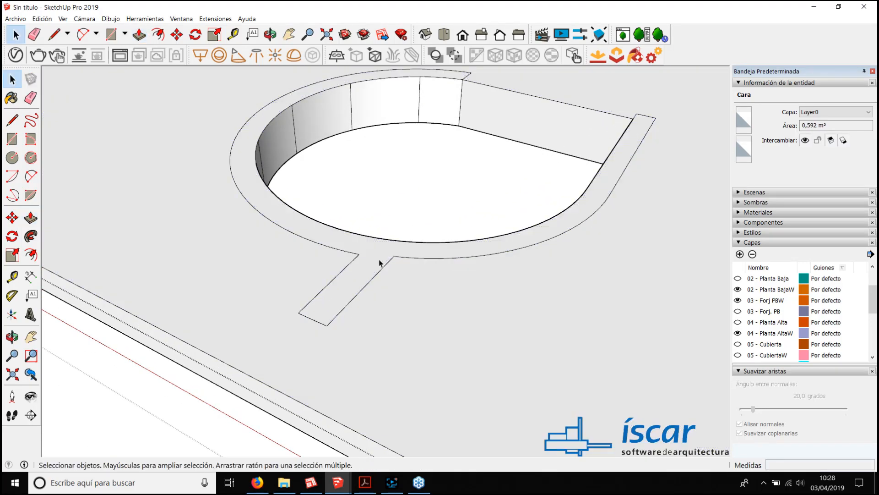
{"action": "left_click", "coordinate": [376, 257]}
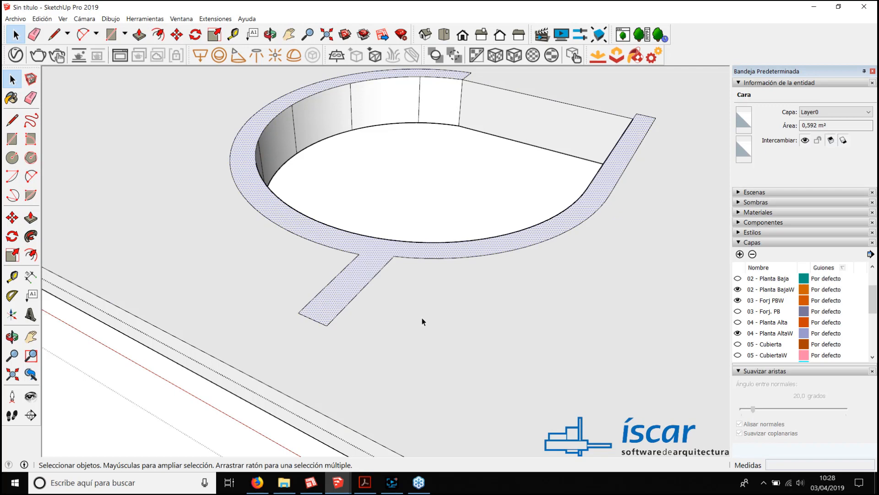
{"action": "left_click", "coordinate": [42, 18]}
{"action": "left_click", "coordinate": [65, 66]}
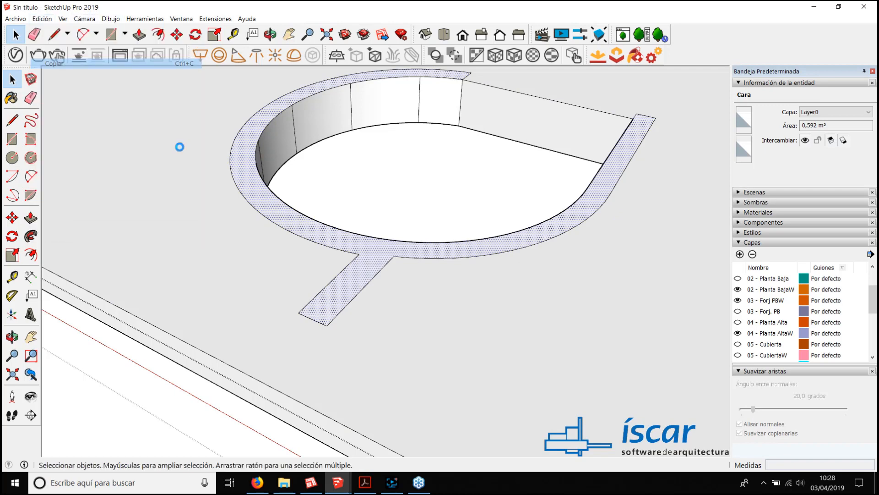
Step: Leave the slab, open the 04 - Planta AltaW walls component for editing and show the rest of the model
{"action": "scroll", "coordinate": [410, 284], "scroll_direction": "down", "scroll_amount": 5}
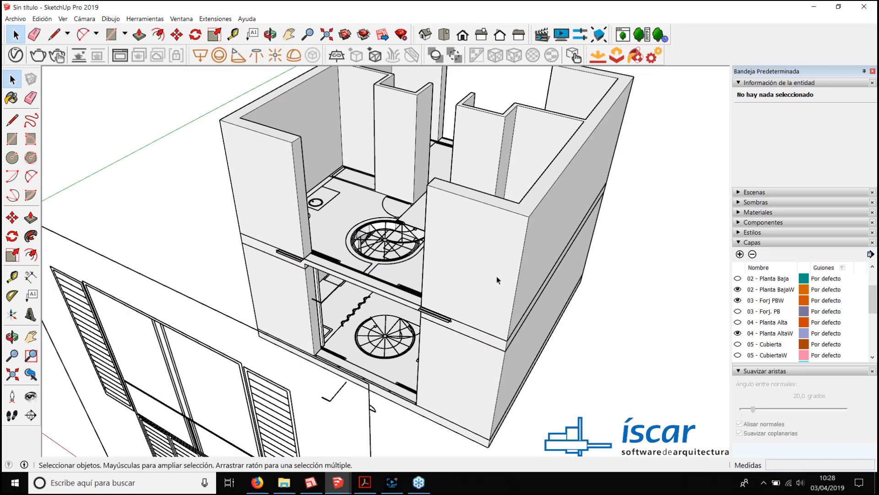
{"action": "middle_click_drag", "start_coordinate": [498, 279], "coordinate": [462, 296], "text": "shift"}
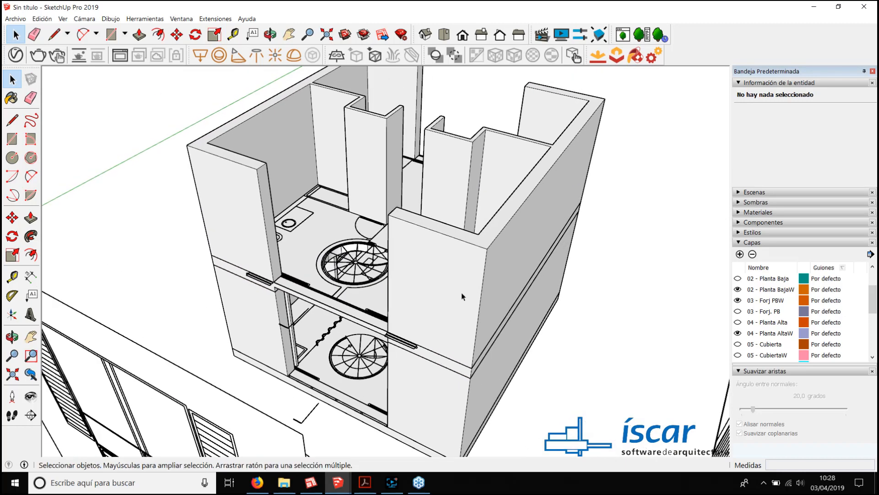
{"action": "left_click", "coordinate": [415, 275]}
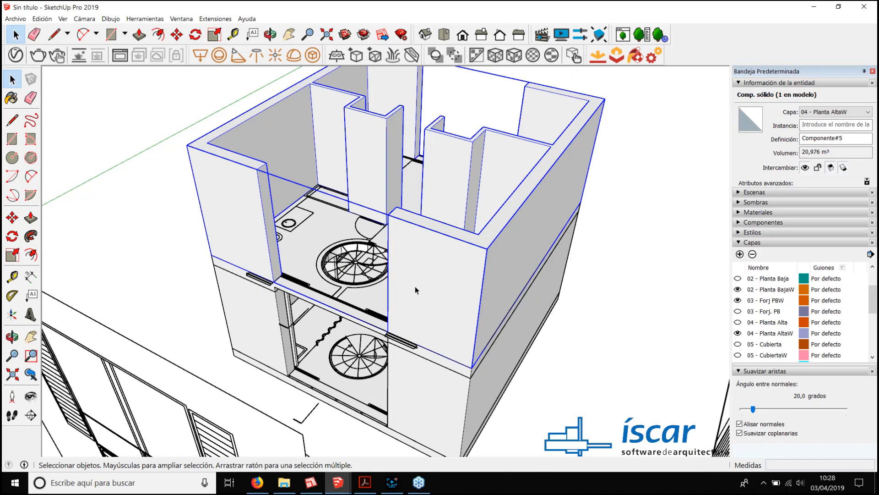
{"action": "double_click", "coordinate": [414, 278]}
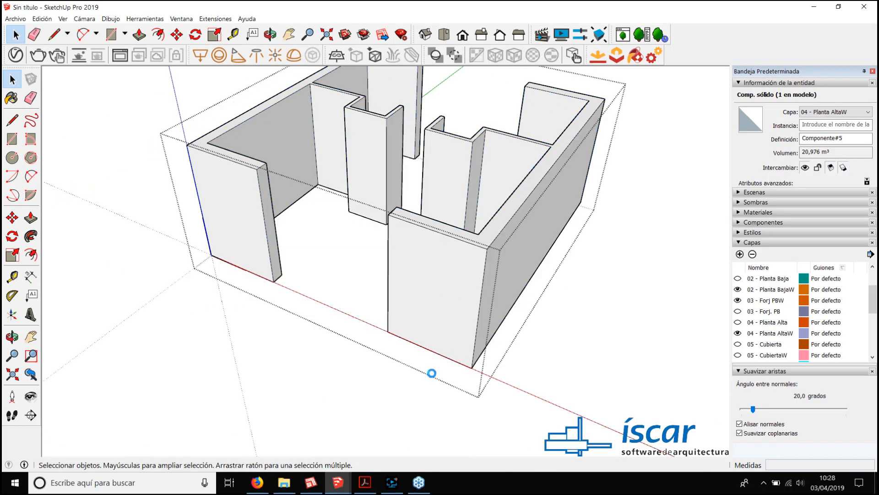
{"action": "left_click", "coordinate": [63, 20]}
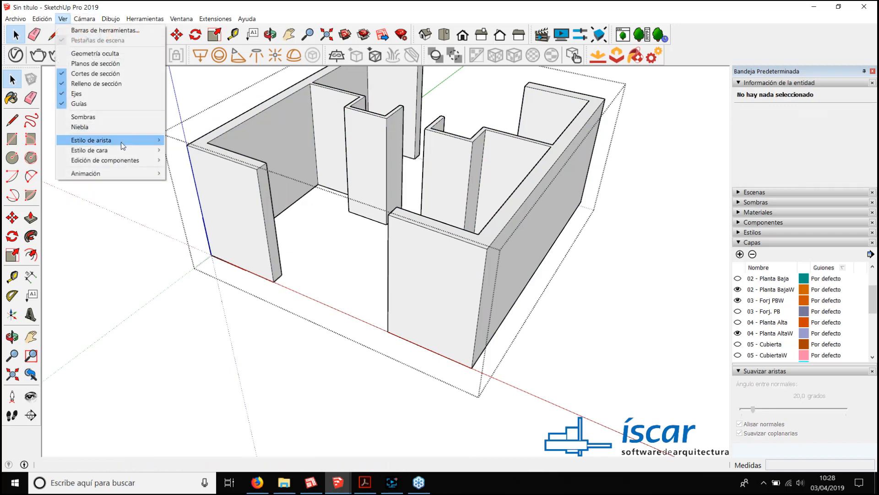
{"action": "mouse_move", "coordinate": [127, 160]}
{"action": "left_click", "coordinate": [204, 161]}
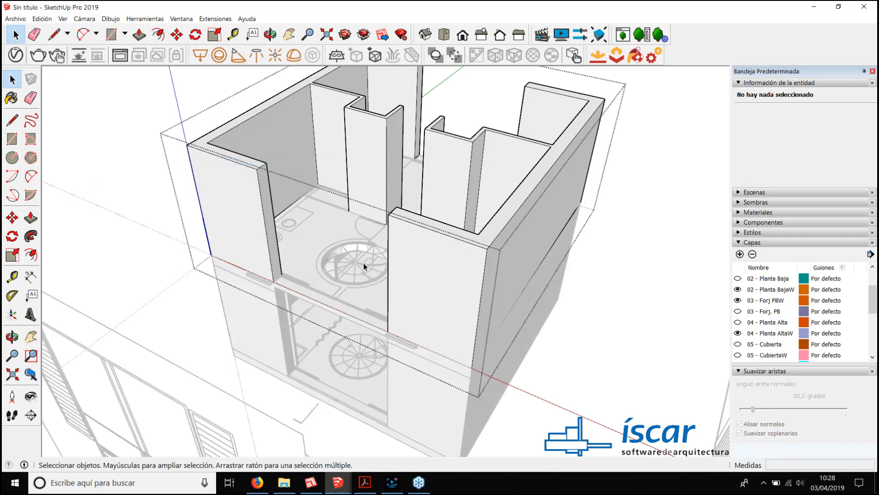
Step: Paste the copied stair wall face in place inside the upper-floor walls component
{"action": "left_click", "coordinate": [42, 19]}
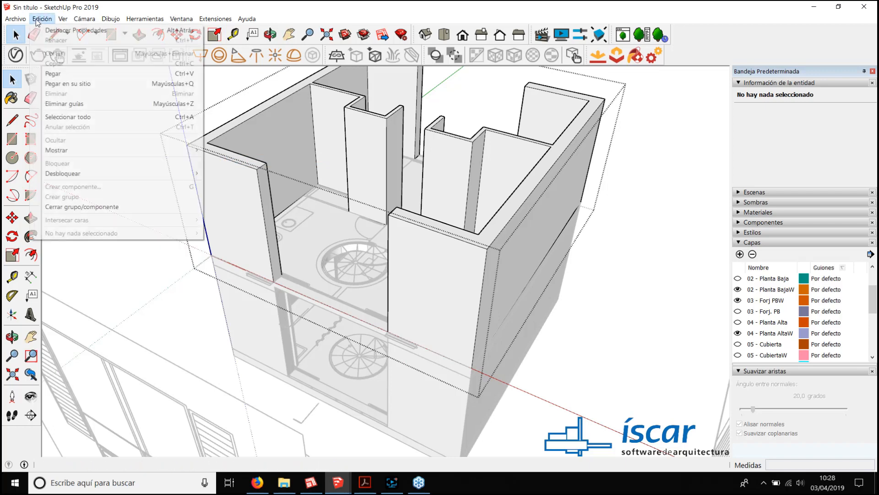
{"action": "left_click", "coordinate": [59, 83]}
{"action": "scroll", "coordinate": [326, 233], "scroll_direction": "up", "scroll_amount": 2}
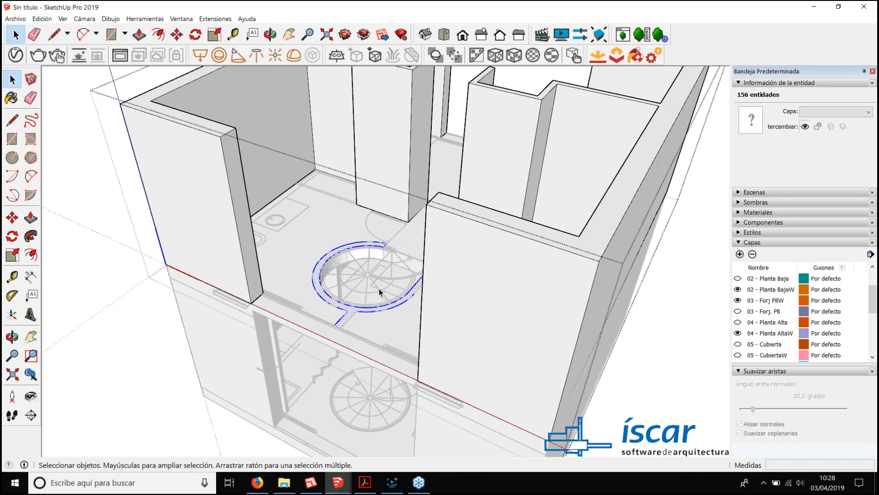
Step: Extrude the pasted stair wall face with Push/Pull
{"action": "key", "text": "p"}
{"action": "left_click", "coordinate": [338, 255]}
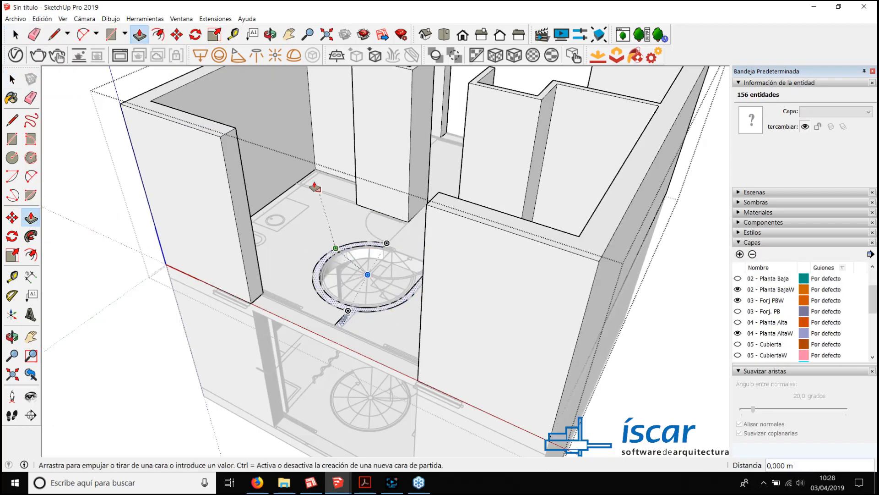
Step: Pull the curved stair wall's floor outline up to the top of the surrounding upper-floor walls and finish editing the wall group
{"action": "left_click", "coordinate": [233, 133]}
{"action": "middle_click_drag", "start_coordinate": [372, 280], "coordinate": [362, 230]}
{"action": "scroll", "coordinate": [362, 230], "scroll_direction": "down", "scroll_amount": 6}
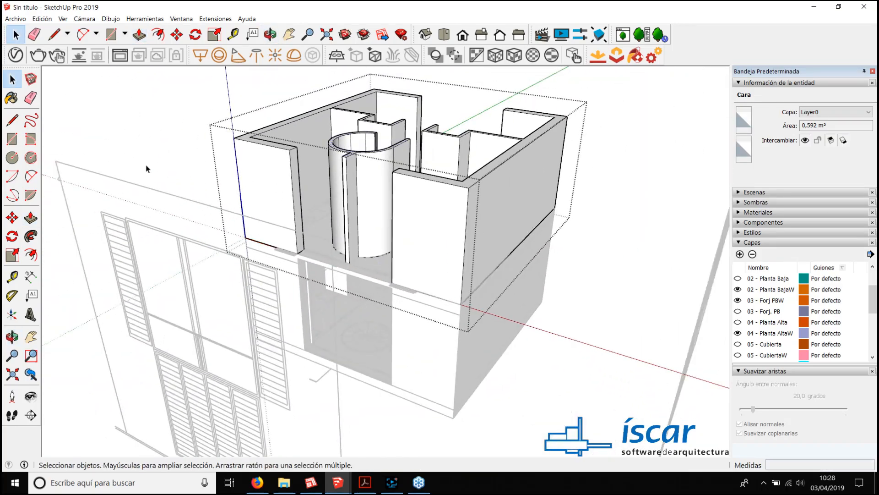
{"action": "middle_click_drag", "start_coordinate": [377, 268], "coordinate": [267, 429]}
{"action": "left_click", "coordinate": [549, 412]}
Step: Place a horizontal guide at door height above the floor on the free end face of the wall beside the stairwell
{"action": "scroll", "coordinate": [374, 241], "scroll_direction": "up", "scroll_amount": 6}
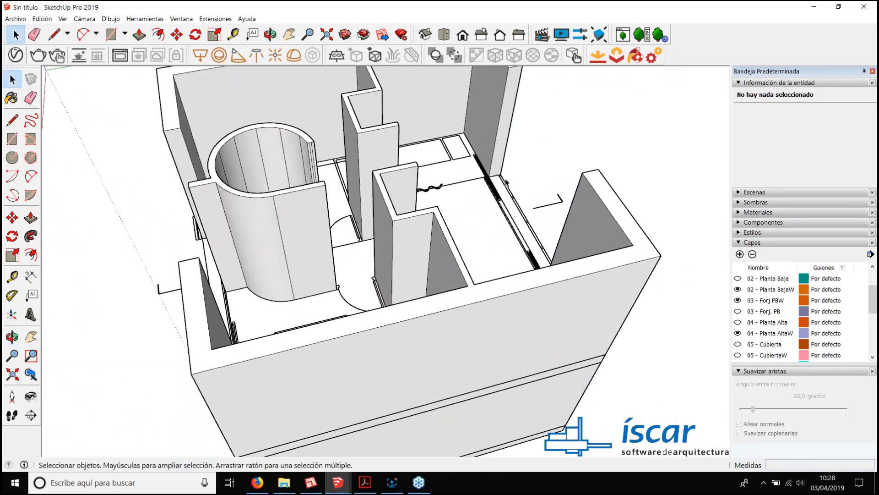
{"action": "middle_click_drag", "start_coordinate": [375, 243], "coordinate": [523, 303]}
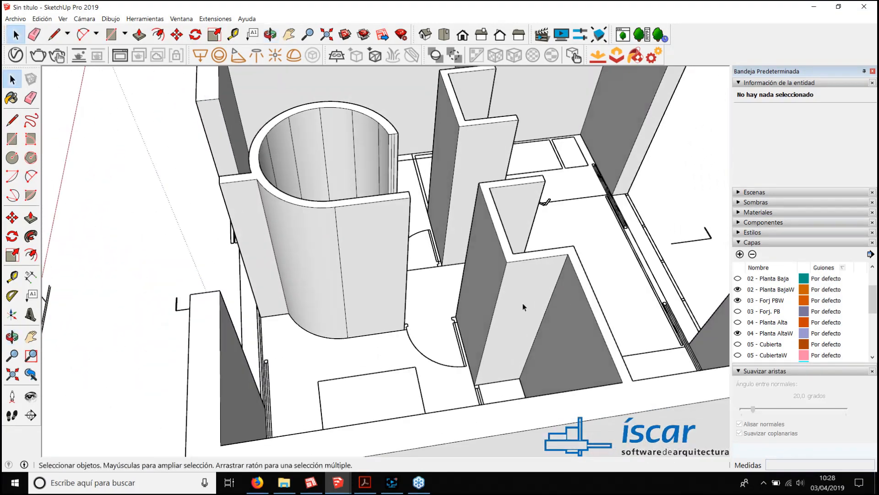
{"action": "middle_click_drag", "start_coordinate": [467, 331], "coordinate": [474, 278]}
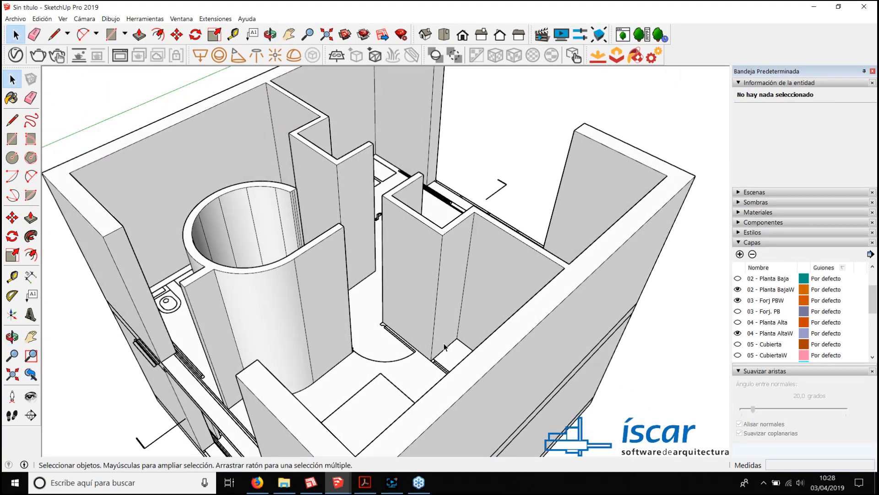
{"action": "middle_click_drag", "start_coordinate": [393, 303], "coordinate": [383, 350]}
{"action": "scroll", "coordinate": [230, 298], "scroll_direction": "up", "scroll_amount": 3}
{"action": "scroll", "coordinate": [396, 351], "scroll_direction": "up", "scroll_amount": 3}
{"action": "scroll", "coordinate": [397, 351], "scroll_direction": "up", "scroll_amount": 3}
{"action": "key", "text": "t"}
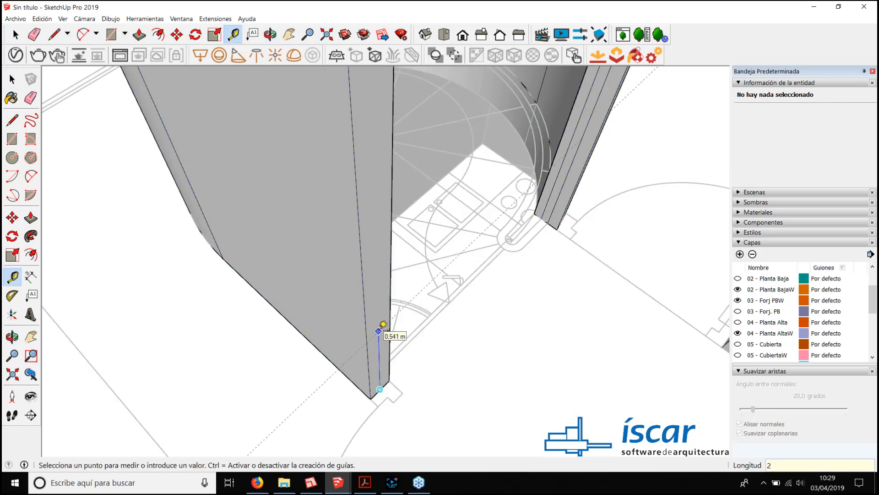
{"action": "left_click", "coordinate": [383, 324]}
Step: Split the stair wall's end face at the guide and pull its upper part 0,840 m to the adjoining wall as a lintel
{"action": "scroll", "coordinate": [383, 330], "scroll_direction": "down", "scroll_amount": 5}
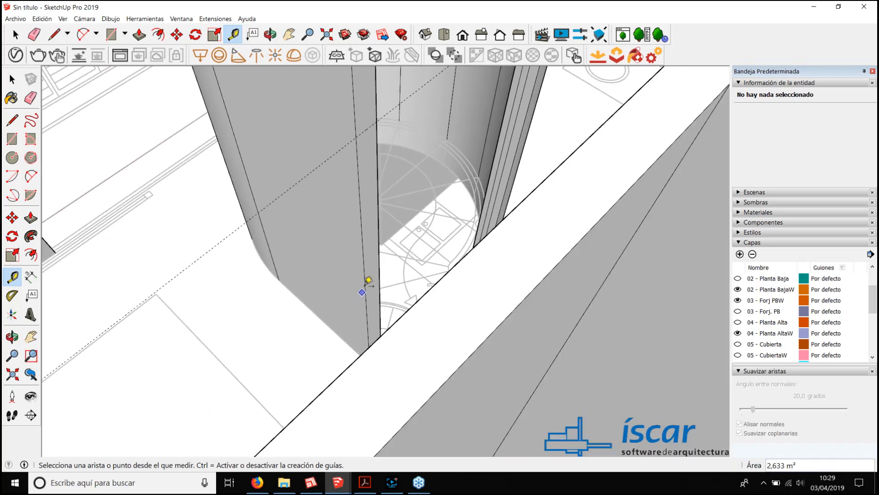
{"action": "scroll", "coordinate": [375, 232], "scroll_direction": "up", "scroll_amount": 2}
{"action": "key", "text": "l"}
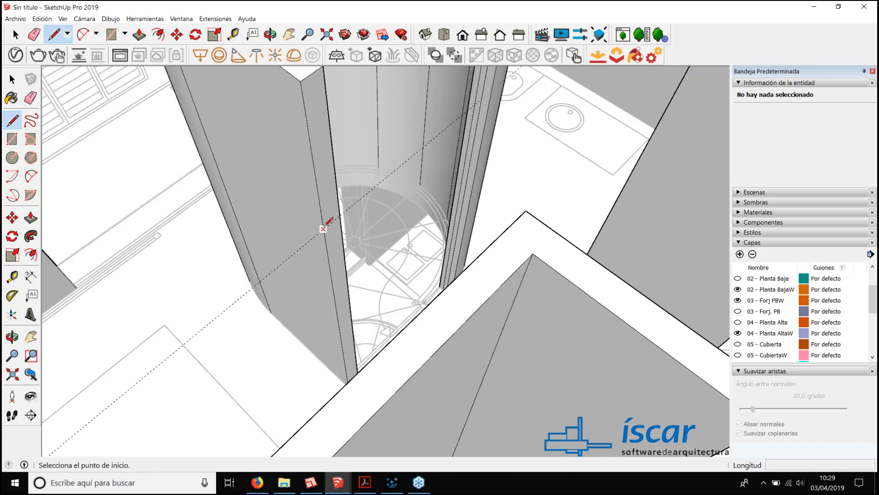
{"action": "left_click", "coordinate": [323, 228]}
{"action": "key", "text": "Escape"}
{"action": "scroll", "coordinate": [329, 207], "scroll_direction": "down", "scroll_amount": 1}
{"action": "key", "text": "p"}
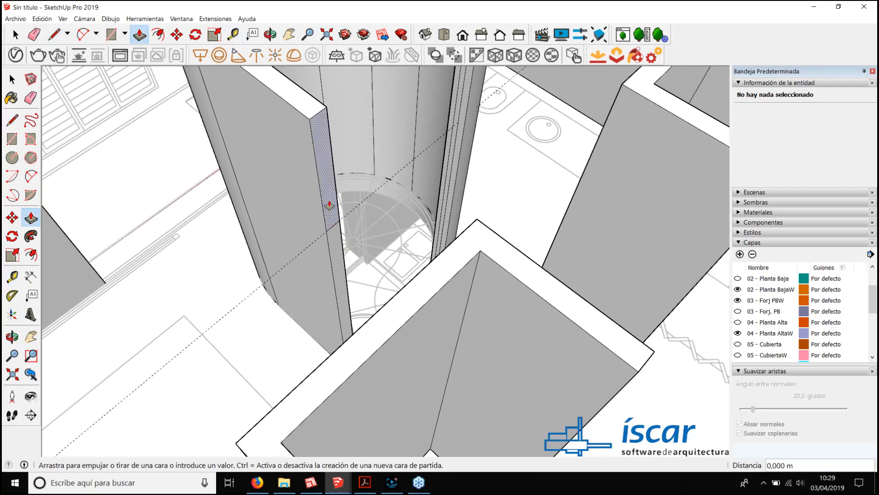
{"action": "left_click_drag", "start_coordinate": [330, 205], "coordinate": [497, 236]}
{"action": "left_click", "coordinate": [477, 226]}
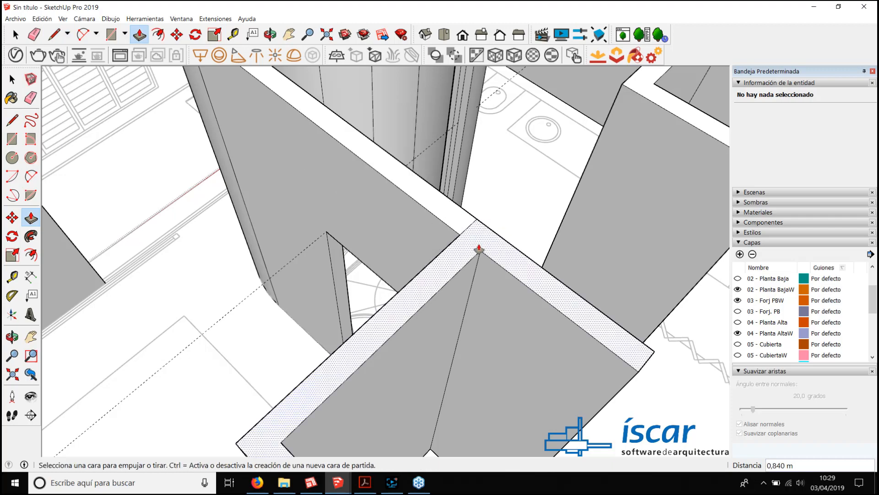
{"action": "key", "text": "e"}
Step: Place guides on the facing wall 0,100 m from its corner edge and 2,13 m above the floor for the second doorway
{"action": "mouse_move", "coordinate": [481, 236]}
{"action": "middle_mouse_down"}
{"action": "mouse_move", "coordinate": [234, 257]}
{"action": "mouse_move", "coordinate": [332, 265]}
{"action": "mouse_move", "coordinate": [379, 326]}
{"action": "mouse_move", "coordinate": [409, 281]}
{"action": "mouse_move", "coordinate": [463, 325]}
{"action": "mouse_move", "coordinate": [477, 183]}
{"action": "mouse_move", "coordinate": [446, 170]}
{"action": "mouse_move", "coordinate": [347, 212]}
{"action": "mouse_move", "coordinate": [554, 251]}
{"action": "mouse_move", "coordinate": [550, 270]}
{"action": "mouse_move", "coordinate": [479, 341]}
{"action": "mouse_move", "coordinate": [550, 196]}
{"action": "mouse_move", "coordinate": [418, 428]}
{"action": "mouse_move", "coordinate": [522, 344]}
{"action": "mouse_move", "coordinate": [493, 344]}
{"action": "mouse_move", "coordinate": [512, 329]}
{"action": "middle_mouse_up"}
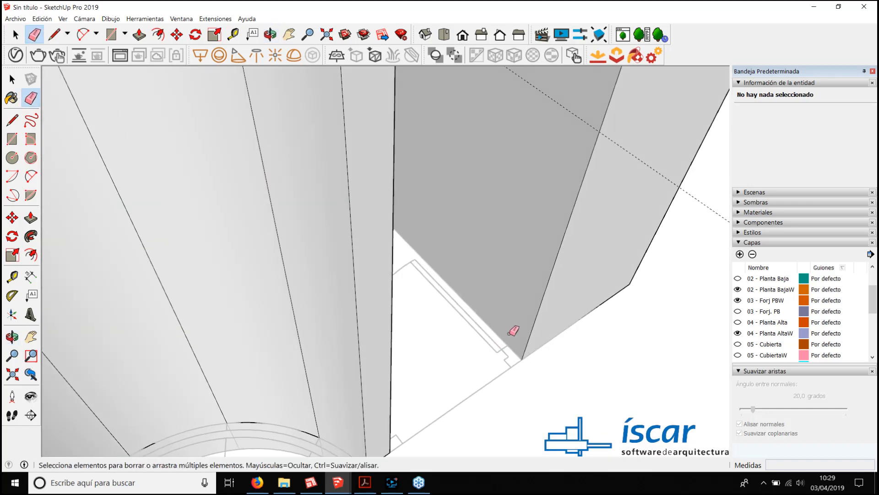
{"action": "key", "text": "t"}
{"action": "left_click", "coordinate": [531, 334]}
{"action": "scroll", "coordinate": [522, 336], "scroll_direction": "up", "scroll_amount": 3}
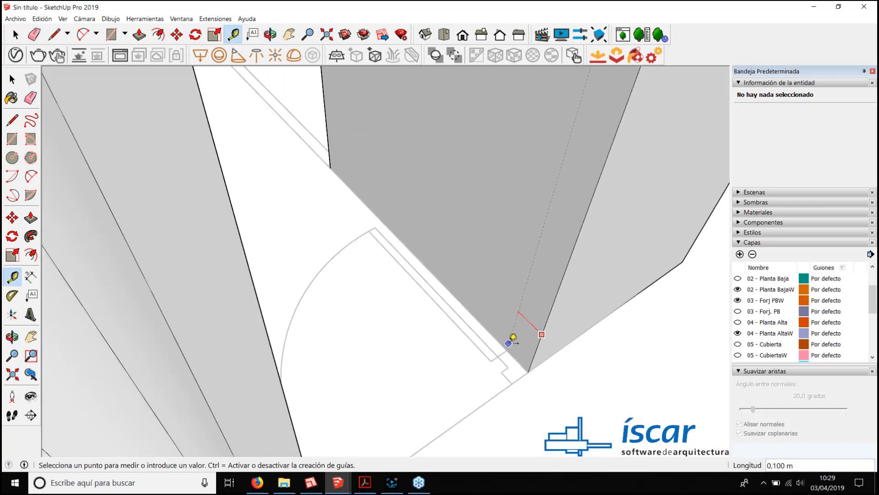
{"action": "middle_click_drag", "start_coordinate": [511, 342], "coordinate": [488, 298]}
{"action": "scroll", "coordinate": [453, 364], "scroll_direction": "up", "scroll_amount": 5}
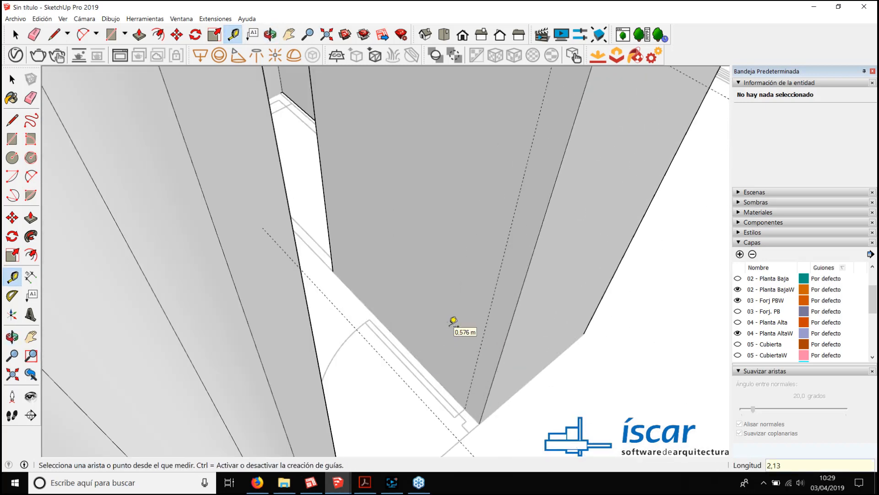
{"action": "scroll", "coordinate": [454, 320], "scroll_direction": "down", "scroll_amount": 5}
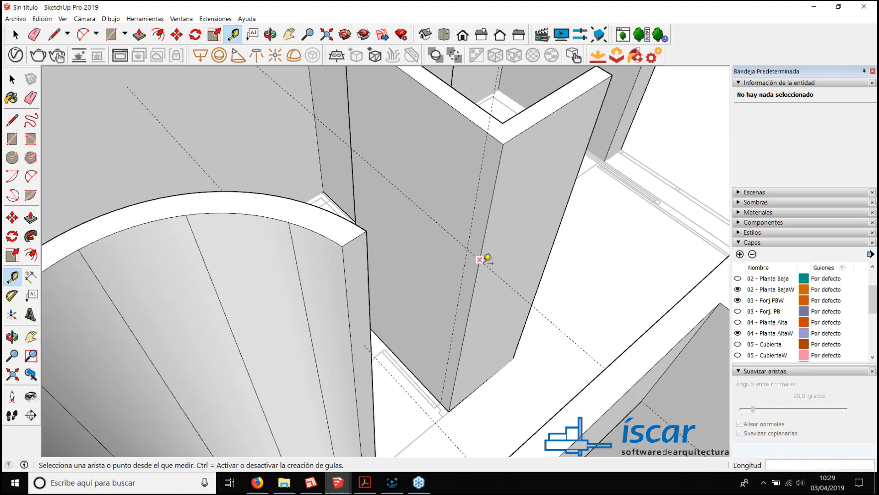
Step: Draw a 0,870 by 0,100 m rectangle between the guides and the wall's top corner, and pull it across to the curved wall
{"action": "key", "text": "r"}
{"action": "left_click", "coordinate": [467, 248]}
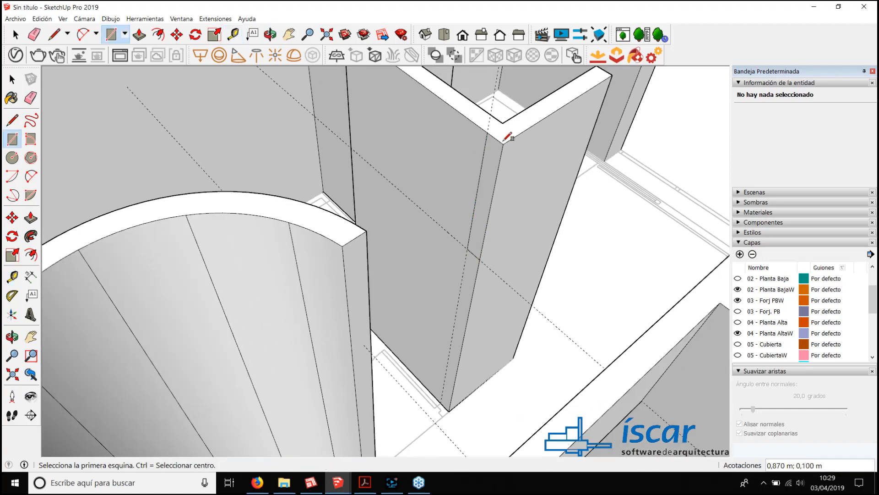
{"action": "middle_click_drag", "start_coordinate": [507, 136], "coordinate": [526, 260]}
{"action": "key", "text": "p"}
{"action": "left_click", "coordinate": [460, 243]}
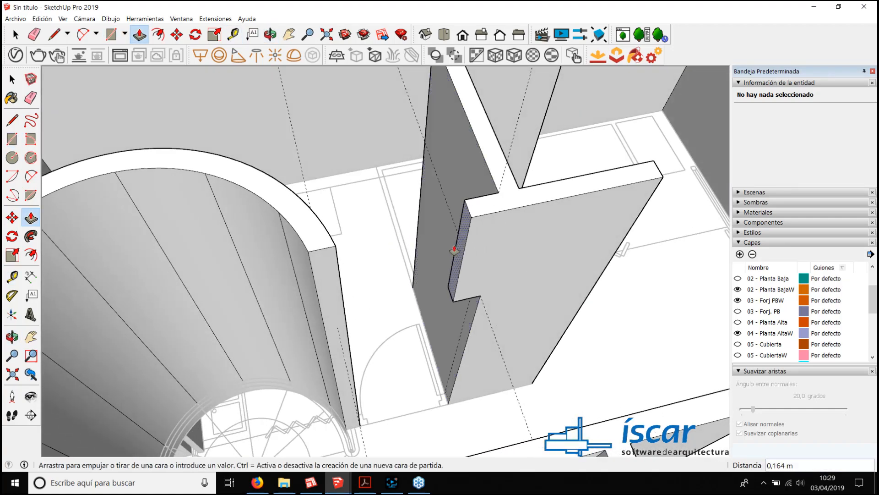
{"action": "middle_click_drag", "start_coordinate": [455, 249], "coordinate": [428, 284]}
{"action": "left_click", "coordinate": [338, 236]}
Step: Close the small gap between the lintel and the curved wall with a line pushed down 0,870 m, and erase the leftover edge
{"action": "scroll", "coordinate": [420, 298], "scroll_direction": "up", "scroll_amount": 3}
{"action": "key", "text": "l"}
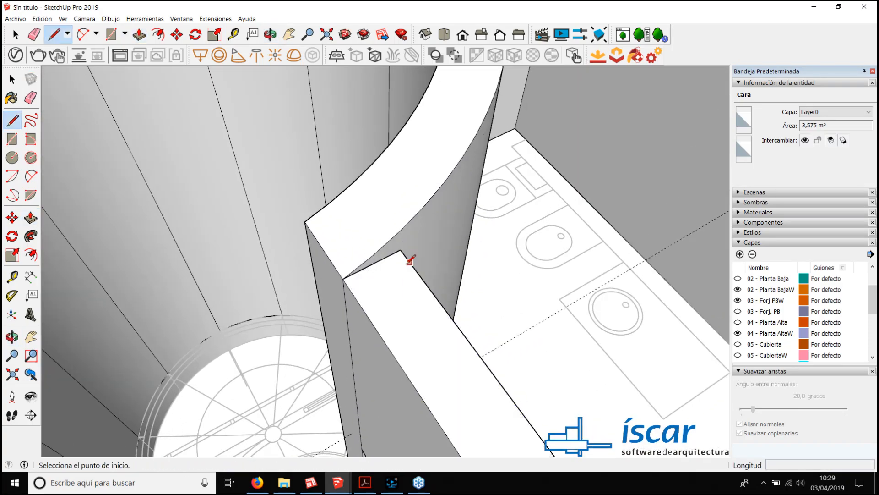
{"action": "left_click", "coordinate": [400, 250]}
{"action": "left_click", "coordinate": [391, 238]}
{"action": "mouse_move", "coordinate": [405, 262]}
{"action": "middle_mouse_down"}
{"action": "mouse_move", "coordinate": [198, 204]}
{"action": "mouse_move", "coordinate": [329, 251]}
{"action": "middle_mouse_up"}
{"action": "key", "text": "p"}
{"action": "left_click", "coordinate": [293, 237]}
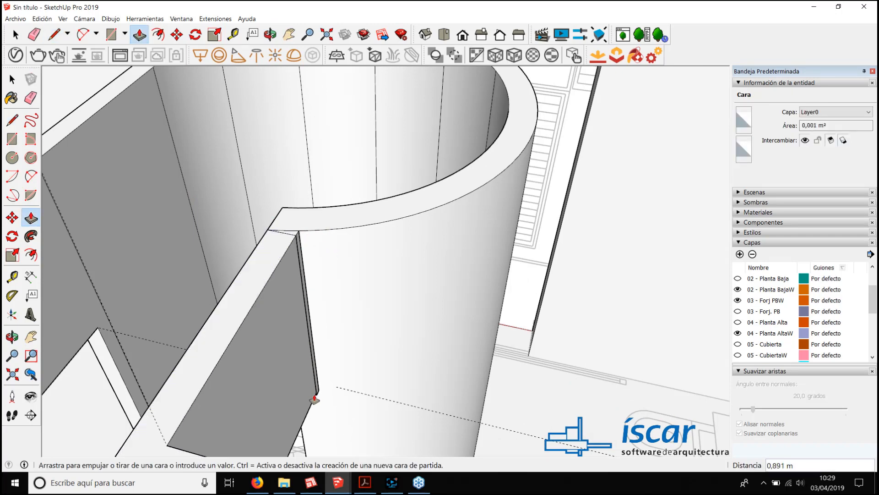
{"action": "left_click", "coordinate": [311, 410]}
{"action": "scroll", "coordinate": [307, 249], "scroll_direction": "up", "scroll_amount": 3}
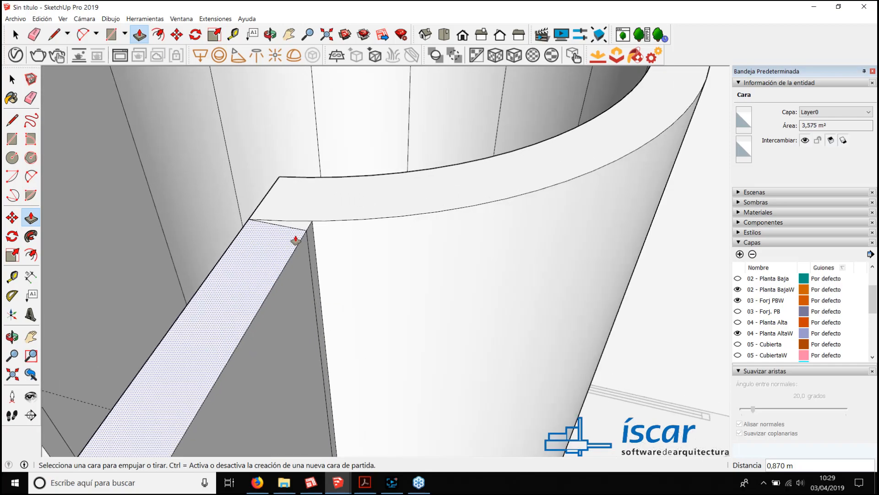
{"action": "key", "text": "e"}
{"action": "left_click", "coordinate": [300, 221]}
{"action": "mouse_move", "coordinate": [314, 252]}
{"action": "middle_mouse_down"}
{"action": "mouse_move", "coordinate": [316, 193]}
{"action": "mouse_move", "coordinate": [227, 216]}
{"action": "mouse_move", "coordinate": [426, 217]}
{"action": "mouse_move", "coordinate": [321, 206]}
{"action": "mouse_move", "coordinate": [419, 226]}
{"action": "mouse_move", "coordinate": [302, 212]}
{"action": "mouse_move", "coordinate": [474, 230]}
{"action": "middle_mouse_up"}
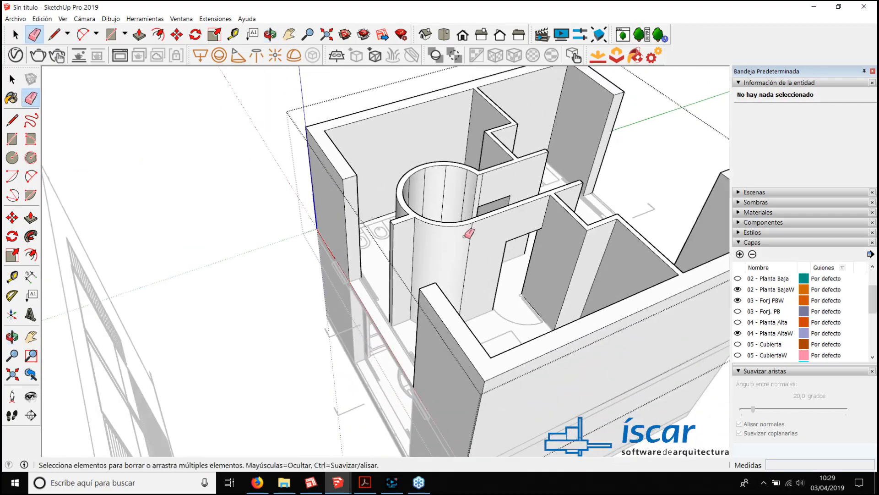
Step: Finish editing the upper-floor walls and show the layer 05 - CubiertaW
{"action": "scroll", "coordinate": [458, 211], "scroll_direction": "down", "scroll_amount": 5}
{"action": "key", "text": "space"}
{"action": "mouse_move", "coordinate": [412, 201]}
{"action": "middle_mouse_down"}
{"action": "mouse_move", "coordinate": [277, 227]}
{"action": "mouse_move", "coordinate": [302, 238]}
{"action": "middle_mouse_up"}
{"action": "left_click", "coordinate": [737, 355]}
{"action": "middle_click_drag", "start_coordinate": [375, 293], "coordinate": [400, 251]}
{"action": "scroll", "coordinate": [393, 250], "scroll_direction": "up", "scroll_amount": 2}
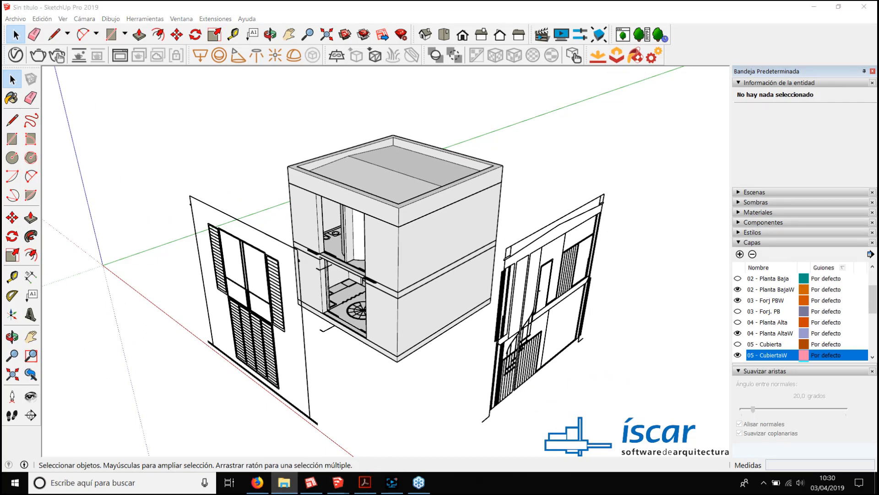
Step: Switch to File Explorer and insert 01 - Puerta.skp from the OBJETOS CURSO MTPS folder in front of the building
{"action": "left_click", "coordinate": [284, 482]}
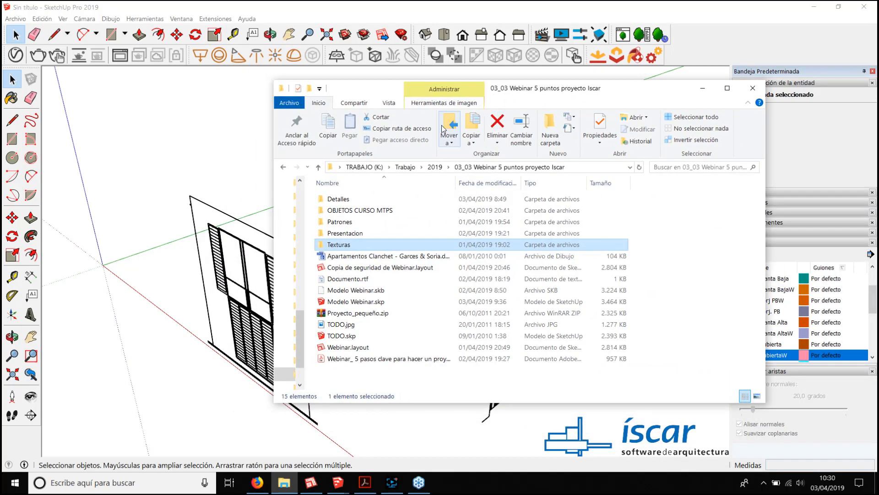
{"action": "double_click", "coordinate": [351, 210]}
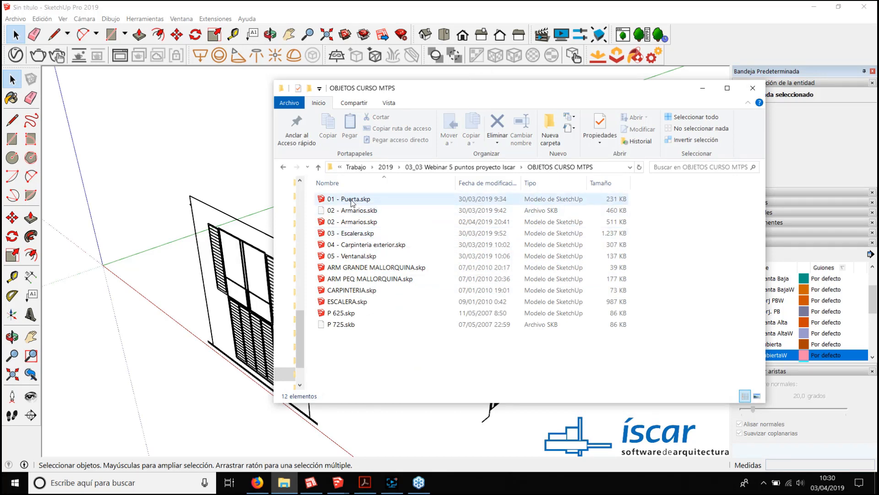
{"action": "mouse_move", "coordinate": [483, 89]}
{"action": "left_mouse_down"}
{"action": "mouse_move", "coordinate": [878, 90]}
{"action": "mouse_move", "coordinate": [737, 88]}
{"action": "left_mouse_up"}
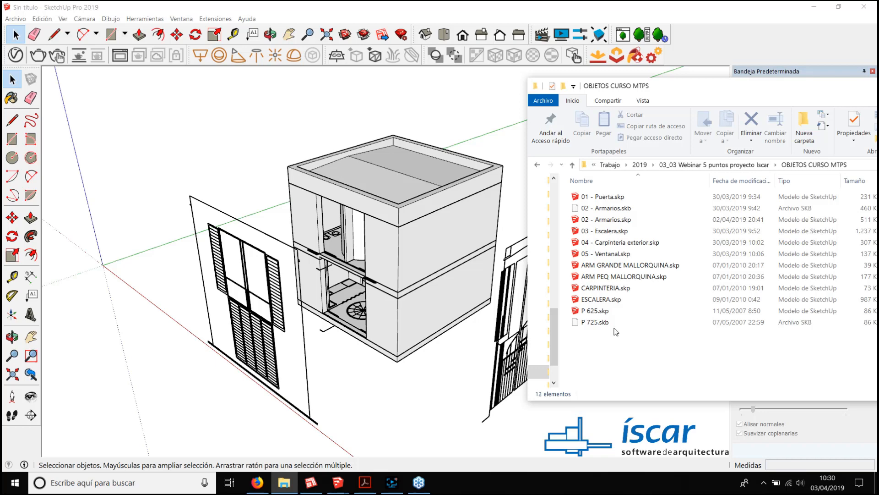
{"action": "left_click_drag", "start_coordinate": [607, 197], "coordinate": [576, 289]}
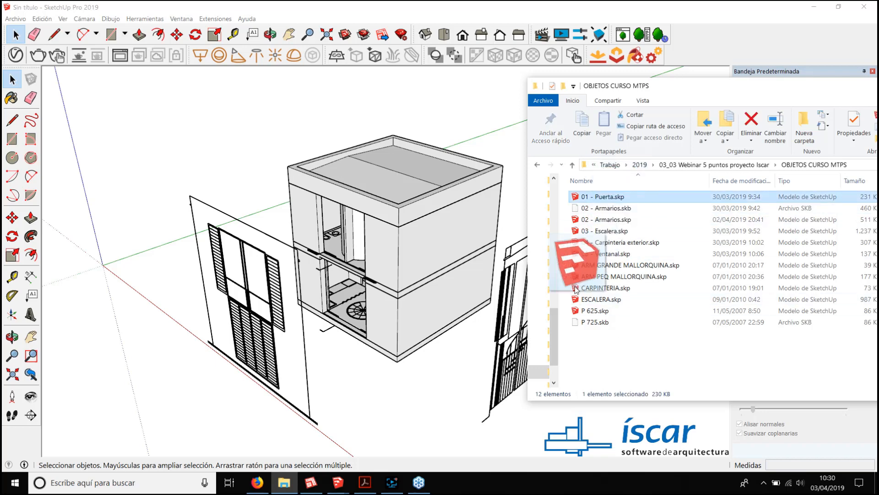
{"action": "left_click_drag", "start_coordinate": [371, 422], "coordinate": [371, 422]}
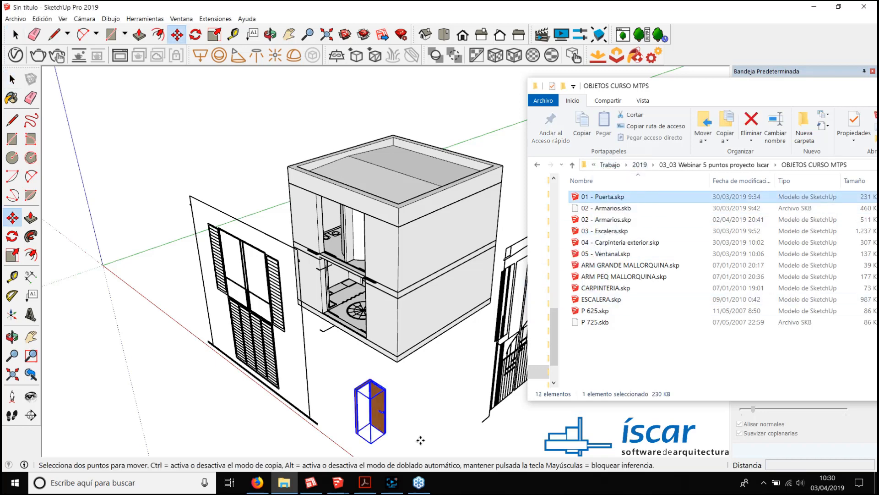
{"action": "mouse_move", "coordinate": [418, 419]}
{"action": "middle_mouse_down"}
{"action": "mouse_move", "coordinate": [403, 356]}
{"action": "mouse_move", "coordinate": [418, 366]}
{"action": "mouse_move", "coordinate": [361, 360]}
{"action": "mouse_move", "coordinate": [376, 362]}
{"action": "middle_mouse_up"}
{"action": "scroll", "coordinate": [336, 379], "scroll_direction": "up", "scroll_amount": 3}
{"action": "scroll", "coordinate": [373, 366], "scroll_direction": "down", "scroll_amount": 3}
Step: Hide the layer 05 - CubiertaW to expose the upper floor
{"action": "middle_click_drag", "start_coordinate": [414, 279], "coordinate": [625, 385]}
{"action": "scroll", "coordinate": [781, 352], "scroll_direction": "down", "scroll_amount": 2}
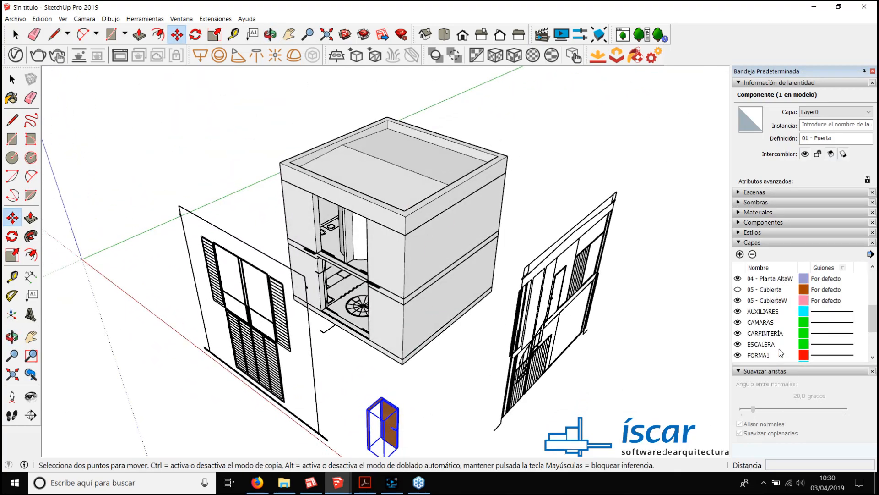
{"action": "left_click", "coordinate": [738, 300]}
Step: Move the door component by its upper frame corner into the upper-floor doorway beside the curved stair wall
{"action": "scroll", "coordinate": [364, 455], "scroll_direction": "up", "scroll_amount": 6}
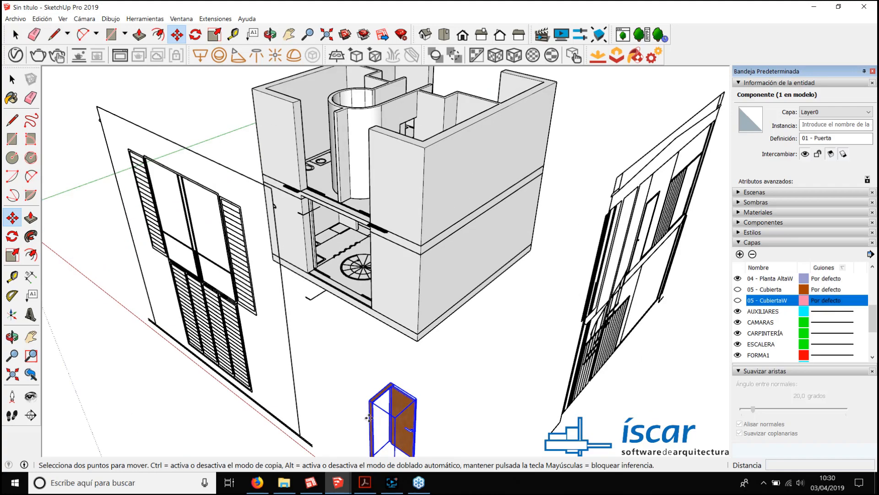
{"action": "left_click", "coordinate": [370, 386]}
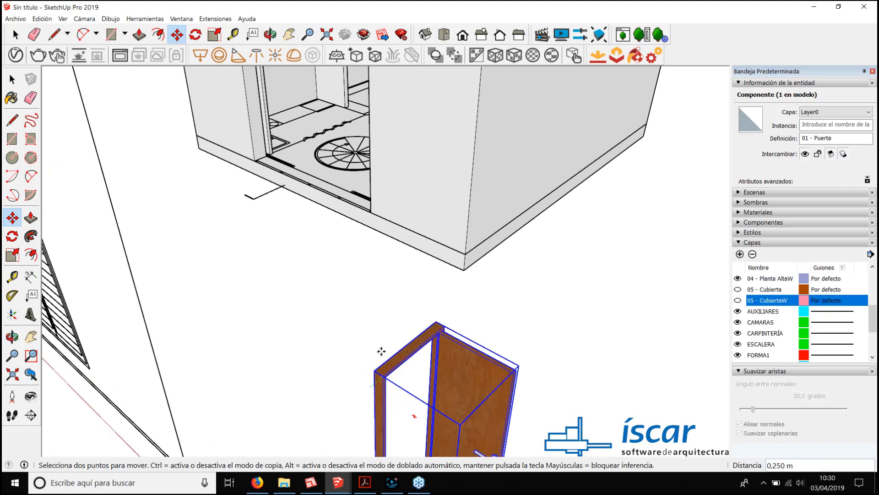
{"action": "scroll", "coordinate": [370, 386], "scroll_direction": "down", "scroll_amount": 5}
{"action": "middle_click_drag", "start_coordinate": [403, 352], "coordinate": [428, 343]}
{"action": "scroll", "coordinate": [428, 342], "scroll_direction": "up", "scroll_amount": 4}
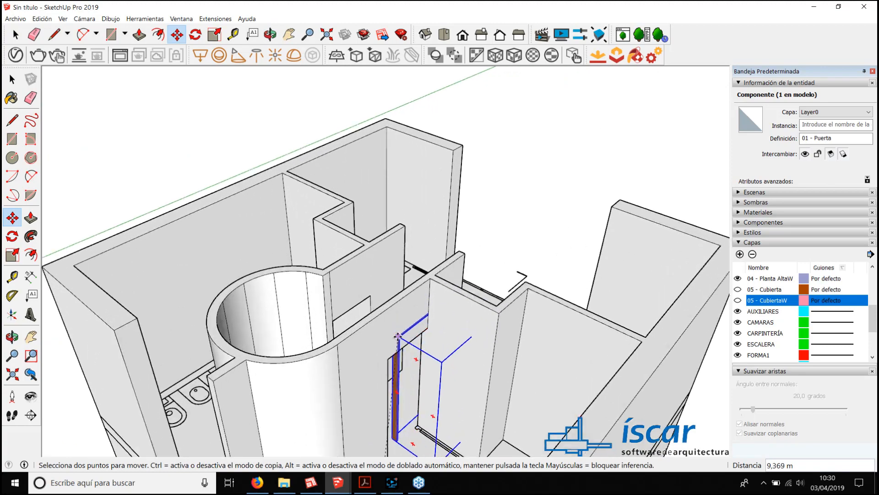
{"action": "left_click", "coordinate": [401, 384]}
Step: Move the door by the bottom corner of its frame to the base corner of the doorway's jamb
{"action": "middle_click_drag", "start_coordinate": [306, 328], "coordinate": [641, 396]}
{"action": "scroll", "coordinate": [569, 157], "scroll_direction": "up", "scroll_amount": 6}
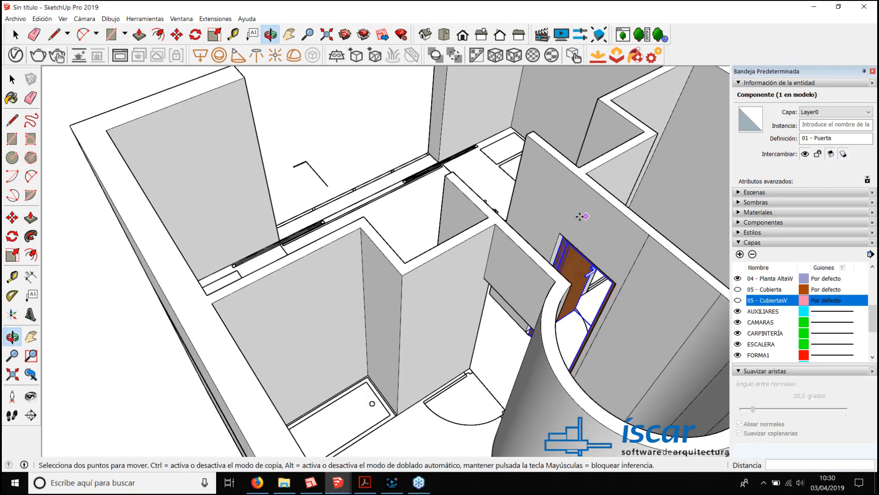
{"action": "middle_click_drag", "start_coordinate": [569, 157], "coordinate": [437, 426]}
{"action": "scroll", "coordinate": [438, 426], "scroll_direction": "up", "scroll_amount": 4}
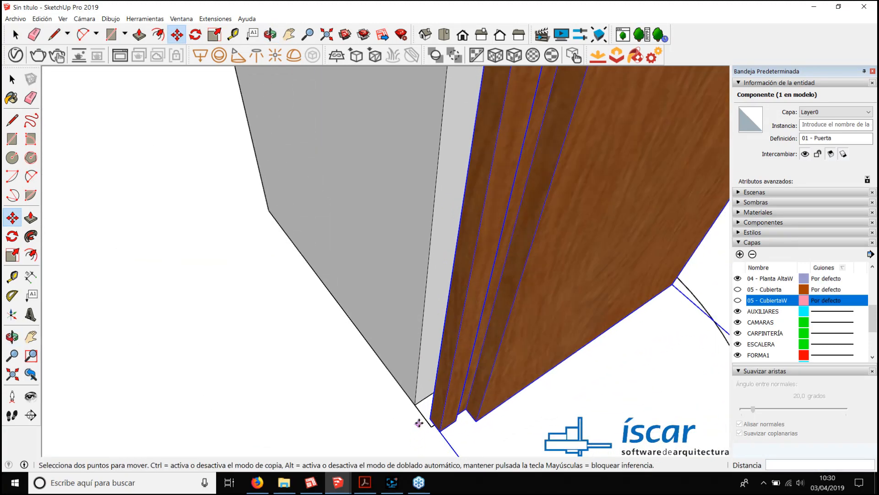
{"action": "left_click", "coordinate": [434, 418]}
{"action": "left_click", "coordinate": [414, 398]}
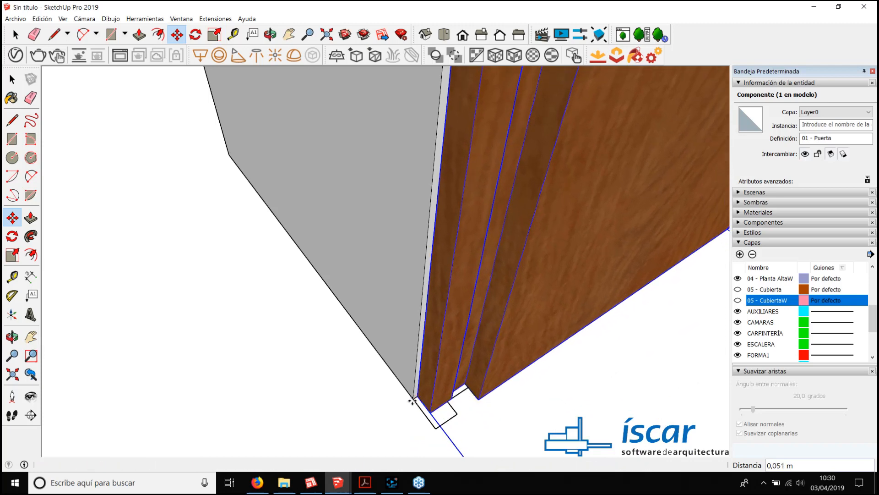
Step: Shift the door 0,01 m along the red axis so its frame projects past the wall face
{"action": "scroll", "coordinate": [428, 383], "scroll_direction": "up", "scroll_amount": 2}
{"action": "left_click", "coordinate": [410, 403]}
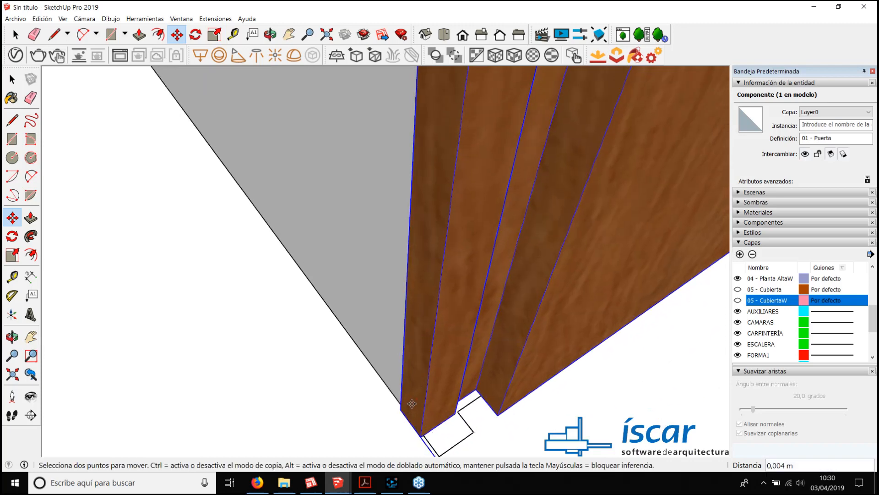
{"action": "type", "text": ",01"}
{"action": "key", "text": "Return"}
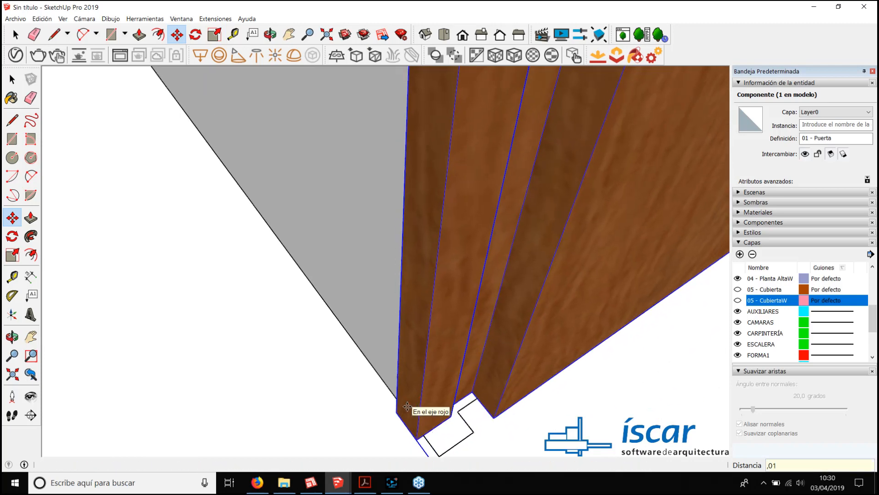
{"action": "key", "text": "space"}
Step: Scale the door component so its frame fits the upper-floor doorway opening
{"action": "middle_click_drag", "start_coordinate": [295, 403], "coordinate": [470, 304]}
{"action": "scroll", "coordinate": [482, 291], "scroll_direction": "up", "scroll_amount": 3}
{"action": "key", "text": "s"}
{"action": "scroll", "coordinate": [455, 293], "scroll_direction": "up", "scroll_amount": 2}
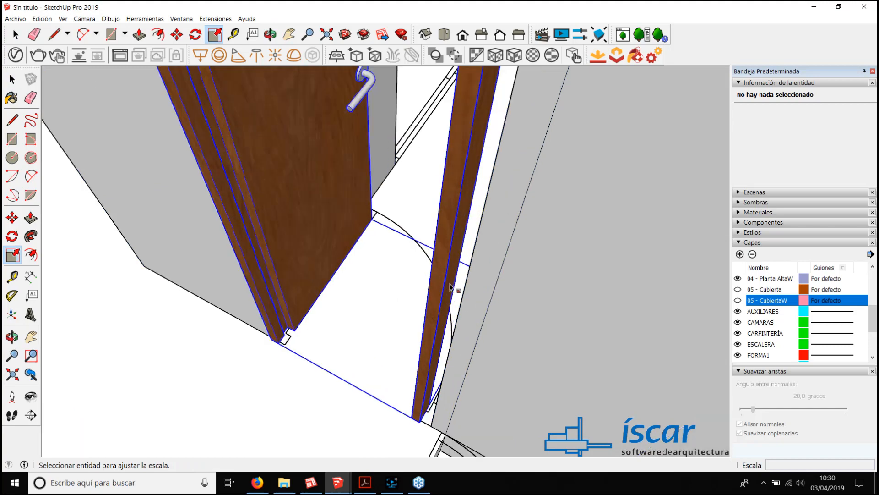
{"action": "left_click", "coordinate": [453, 288]}
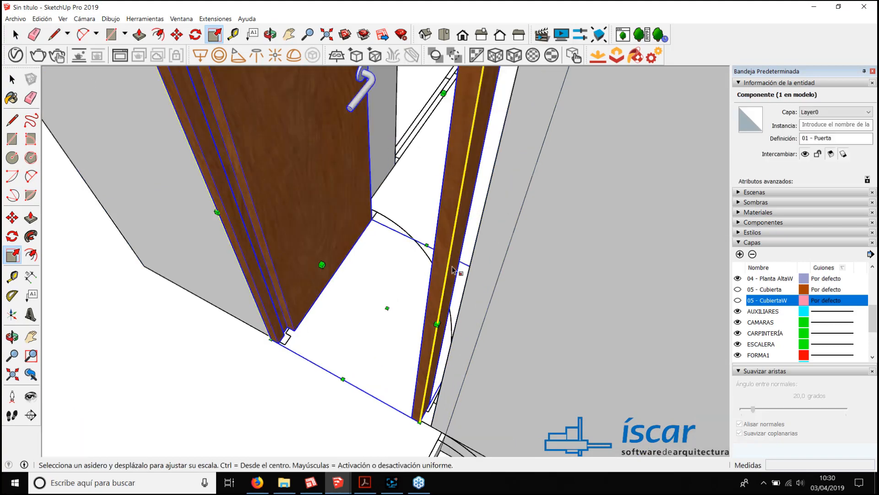
{"action": "middle_click_drag", "start_coordinate": [454, 269], "coordinate": [43, 302]}
{"action": "left_click_drag", "start_coordinate": [321, 270], "coordinate": [323, 148]}
{"action": "middle_click_drag", "start_coordinate": [323, 151], "coordinate": [409, 220]}
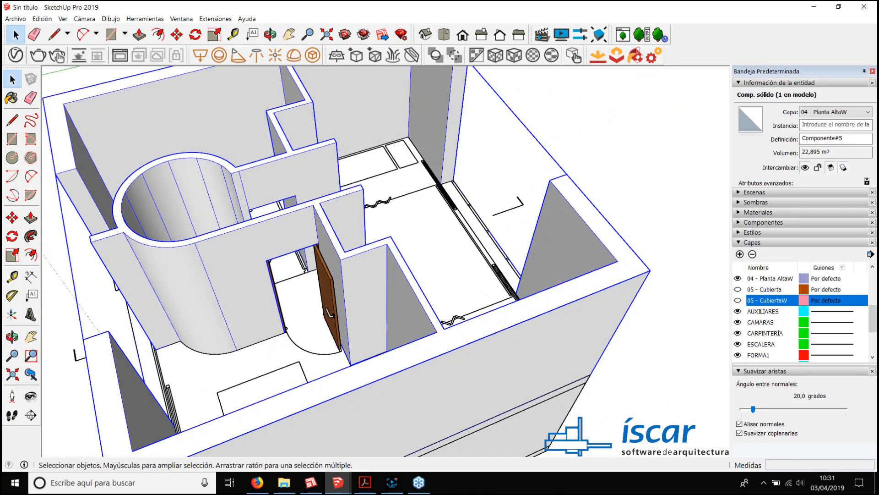
Step: Switch to the OBJETOS CURSO MTPS folder window, shift it clear of the model and reframe the house to leave free space beside it
{"action": "key", "text": "alt+Tab"}
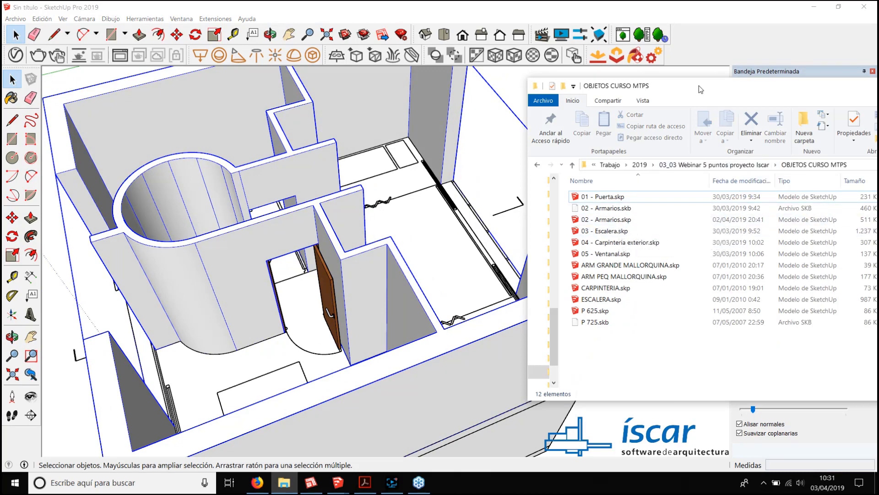
{"action": "left_click_drag", "start_coordinate": [700, 86], "coordinate": [839, 86]}
{"action": "middle_click_drag", "start_coordinate": [499, 232], "coordinate": [483, 234], "text": "shift"}
{"action": "scroll", "coordinate": [458, 242], "scroll_direction": "down", "scroll_amount": 3}
{"action": "key", "text": "space"}
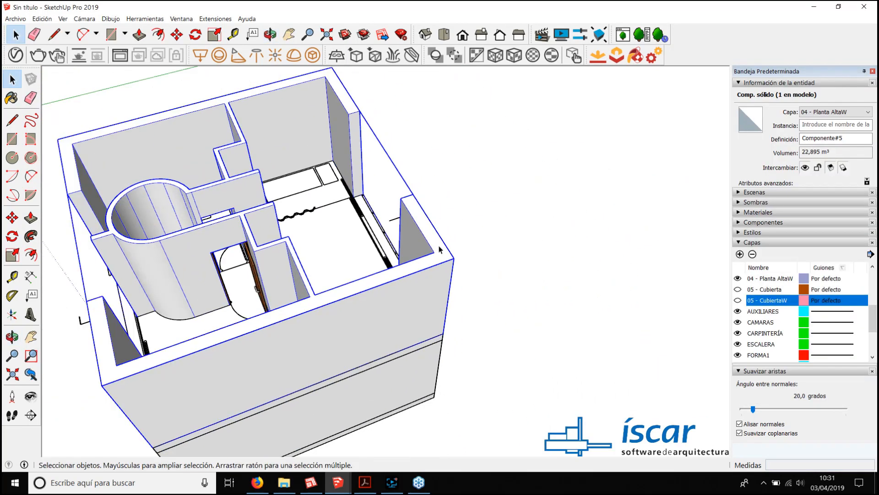
Step: Insert 02 - Armarios.skp from the OBJETOS CURSO MTPS folder into the empty space beside the house
{"action": "key", "text": "alt+Tab"}
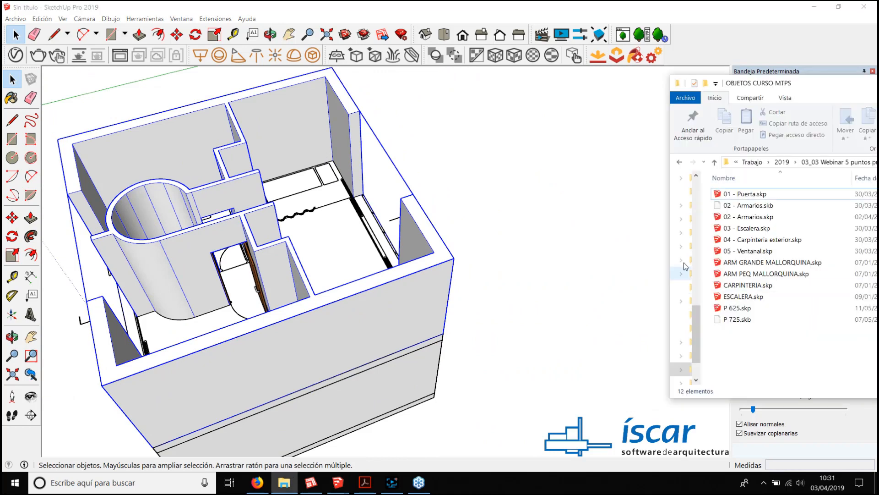
{"action": "left_click_drag", "start_coordinate": [523, 213], "coordinate": [522, 209]}
{"action": "left_click", "coordinate": [522, 209]}
{"action": "mouse_move", "coordinate": [522, 209]}
{"action": "middle_mouse_down"}
{"action": "mouse_move", "coordinate": [544, 251]}
{"action": "mouse_move", "coordinate": [585, 235]}
{"action": "mouse_move", "coordinate": [563, 262]}
{"action": "middle_mouse_up"}
{"action": "scroll", "coordinate": [552, 198], "scroll_direction": "up", "scroll_amount": 3}
{"action": "left_click", "coordinate": [563, 262]}
{"action": "scroll", "coordinate": [551, 202], "scroll_direction": "up", "scroll_amount": 6}
{"action": "middle_click_drag", "start_coordinate": [553, 200], "coordinate": [526, 259]}
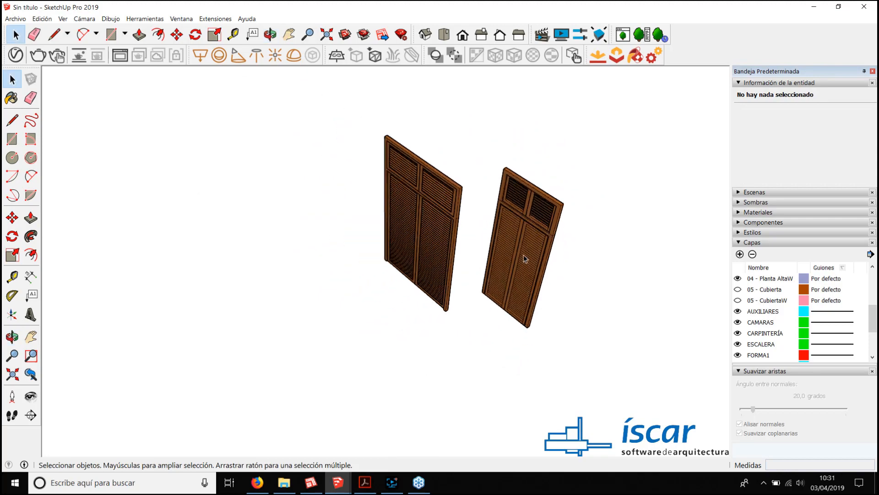
Step: Copy the narrower wardrobe front, 02 - Armario 02, from inside the inserted wardrobes component and leave that component
{"action": "double_click", "coordinate": [525, 259]}
{"action": "left_click", "coordinate": [523, 279]}
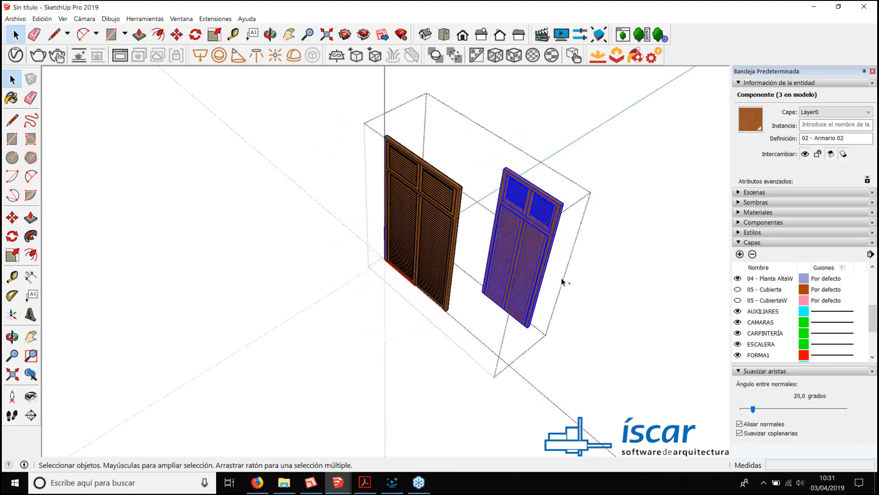
{"action": "middle_click_drag", "start_coordinate": [562, 278], "coordinate": [291, 214]}
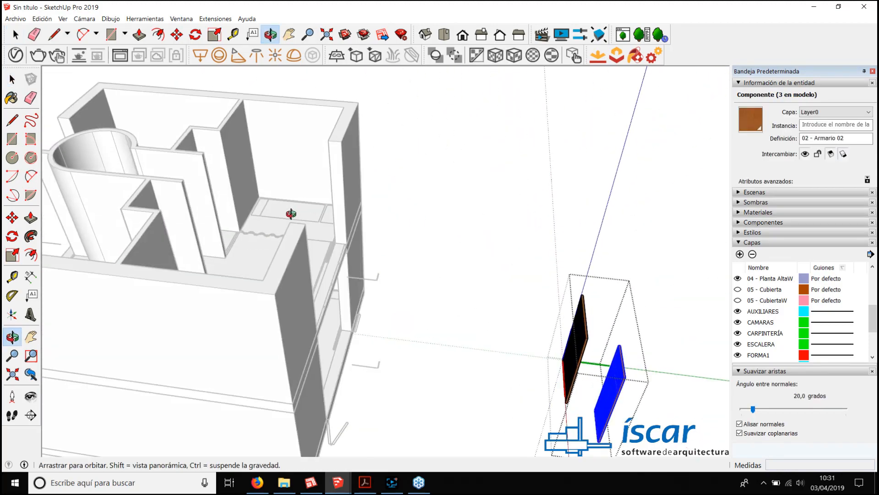
{"action": "left_click", "coordinate": [387, 237]}
Step: Paste the copied wardrobe front on the upper floor, in front of the closet recess near the curved stair wall
{"action": "middle_click_drag", "start_coordinate": [388, 237], "coordinate": [350, 261]}
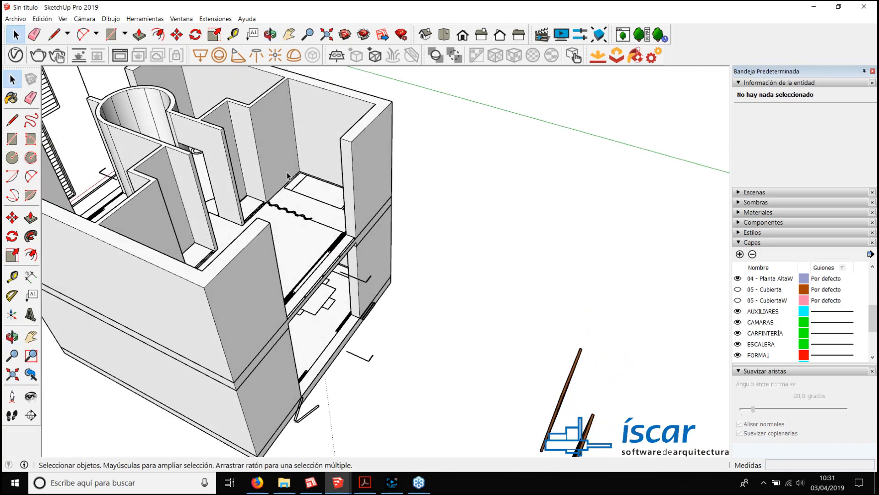
{"action": "scroll", "coordinate": [320, 170], "scroll_direction": "up", "scroll_amount": 4}
{"action": "middle_click_drag", "start_coordinate": [321, 170], "coordinate": [281, 208]}
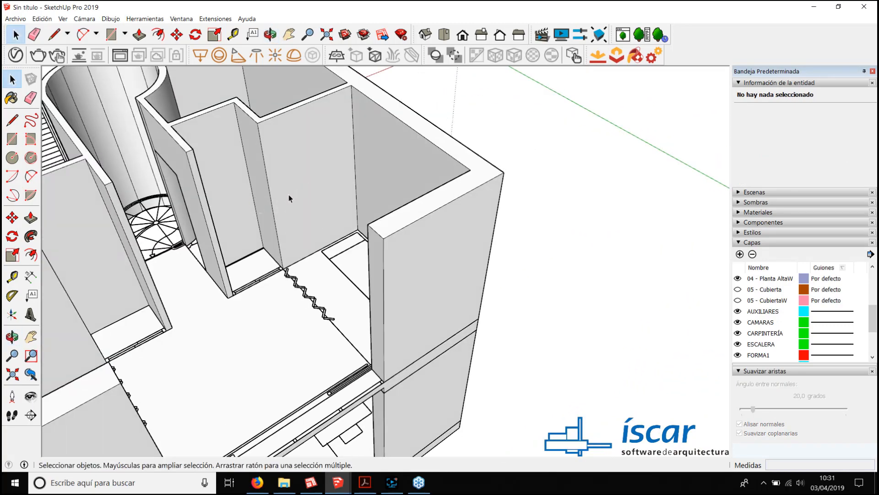
{"action": "key", "text": "ctrl+v"}
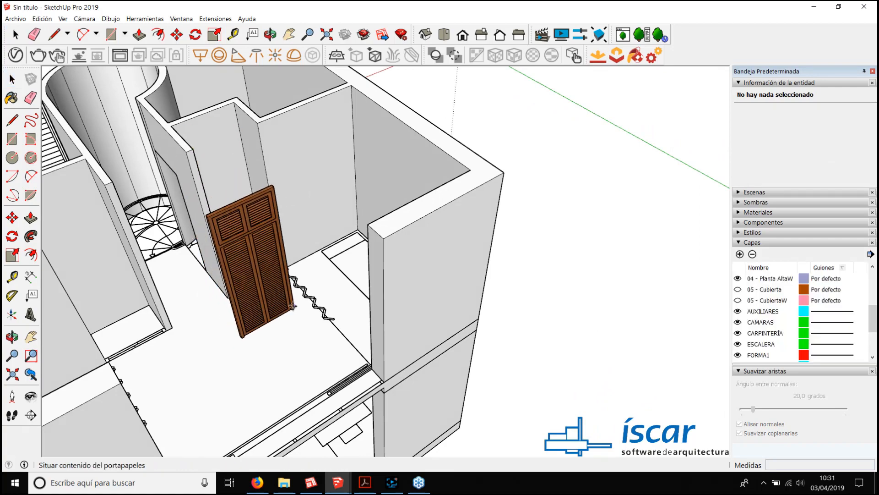
{"action": "left_click", "coordinate": [293, 298]}
Step: Cut the door and the pasted wardrobe front, and paste both in place inside the upper-floor walls component
{"action": "middle_click_drag", "start_coordinate": [275, 215], "coordinate": [302, 300]}
{"action": "scroll", "coordinate": [318, 232], "scroll_direction": "up", "scroll_amount": 5}
{"action": "scroll", "coordinate": [340, 235], "scroll_direction": "down", "scroll_amount": 3}
{"action": "middle_click_drag", "start_coordinate": [323, 270], "coordinate": [344, 249]}
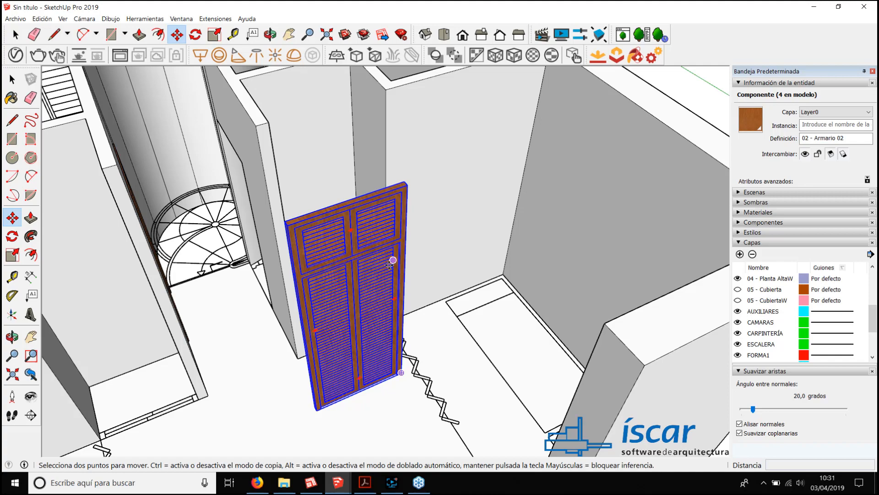
{"action": "middle_click_drag", "start_coordinate": [390, 264], "coordinate": [252, 261]}
{"action": "key", "text": "space"}
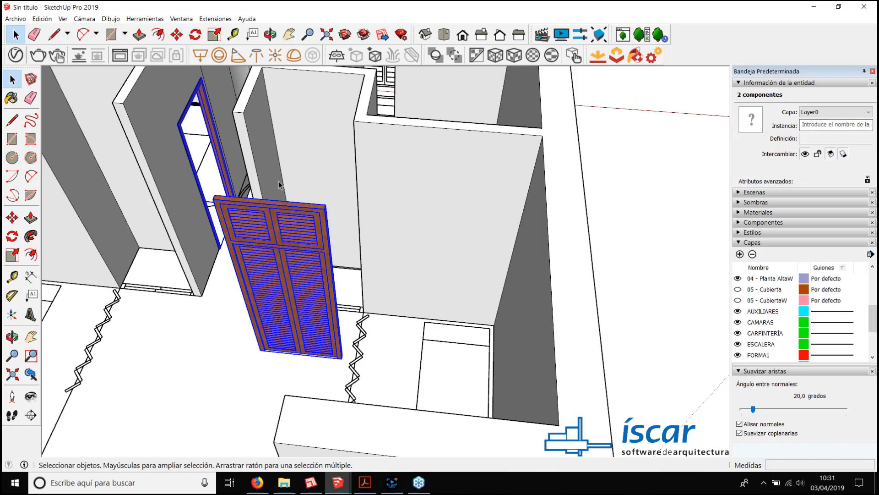
{"action": "left_click", "coordinate": [42, 19]}
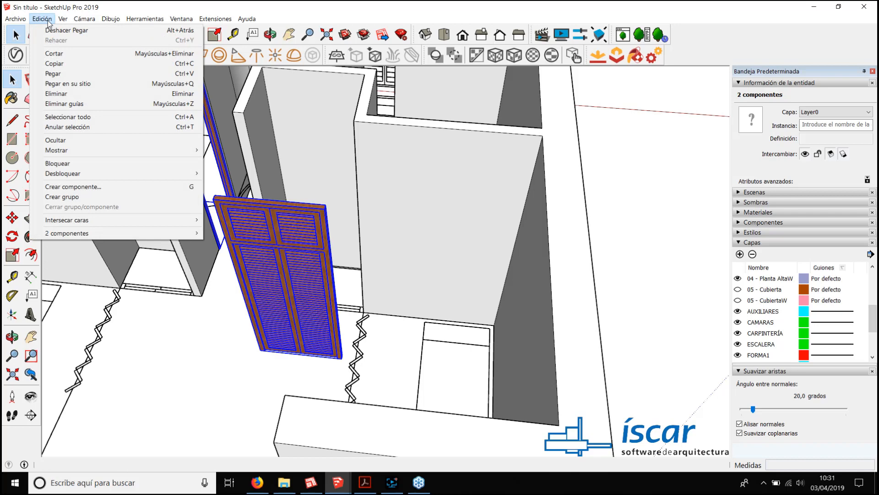
{"action": "left_click", "coordinate": [74, 53]}
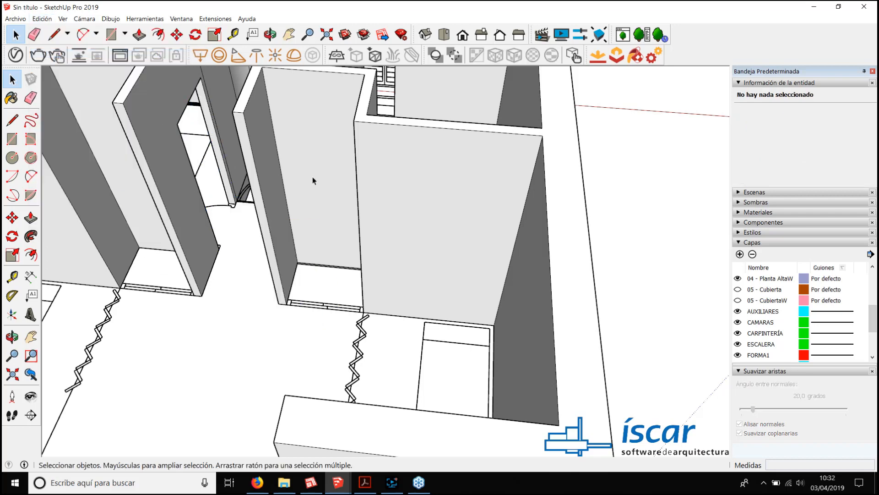
{"action": "left_click", "coordinate": [49, 19]}
{"action": "left_click", "coordinate": [69, 84]}
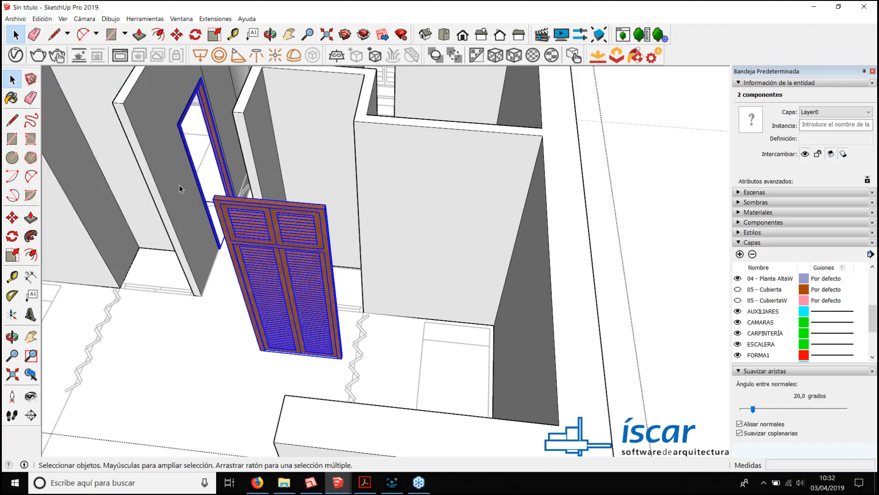
Step: Move only the wardrobe front by its upper corner to the top corner of the closet recess's end wall
{"action": "middle_click_drag", "start_coordinate": [243, 268], "coordinate": [398, 321]}
{"action": "scroll", "coordinate": [346, 273], "scroll_direction": "up", "scroll_amount": 3}
{"action": "key", "text": "m"}
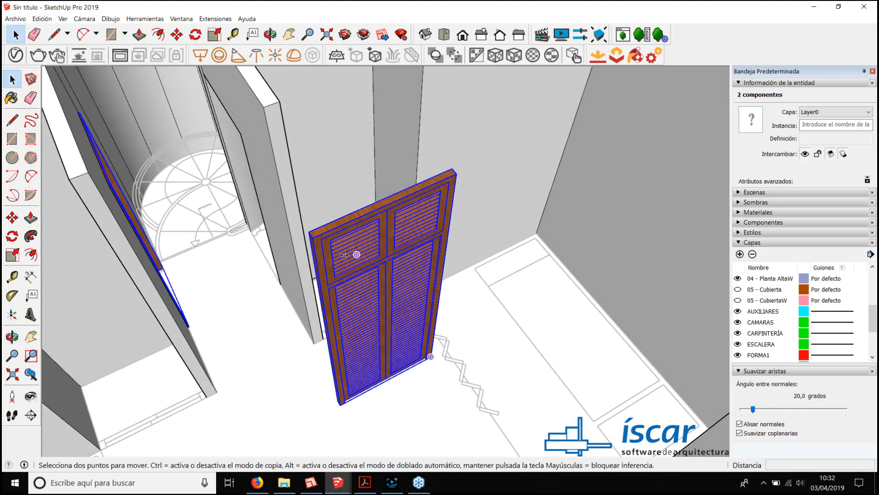
{"action": "left_click", "coordinate": [312, 238]}
{"action": "key", "text": "space"}
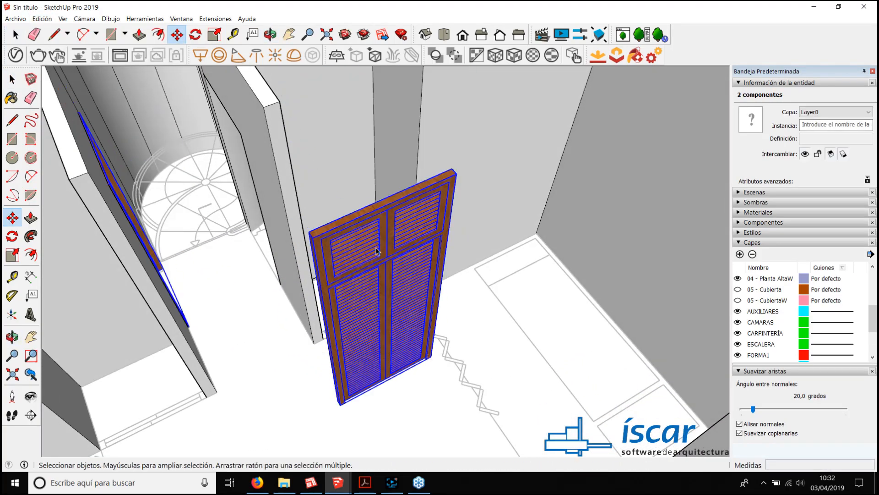
{"action": "left_click", "coordinate": [384, 282]}
{"action": "key", "text": "m"}
{"action": "left_click", "coordinate": [312, 238]}
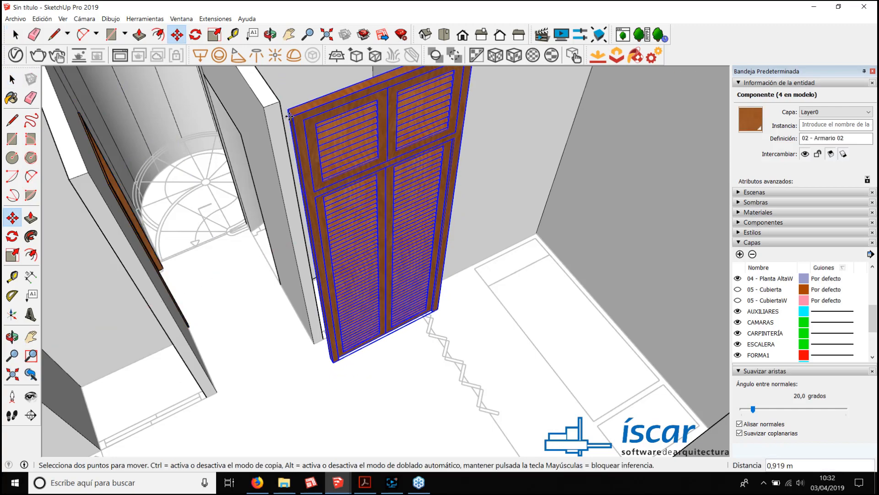
{"action": "left_click", "coordinate": [277, 105]}
Step: Lower the wardrobe front to the base of the closet wall and offset it along the green axis slightly past the wall face
{"action": "middle_click_drag", "start_coordinate": [277, 106], "coordinate": [164, 177]}
{"action": "scroll", "coordinate": [164, 177], "scroll_direction": "up", "scroll_amount": 10}
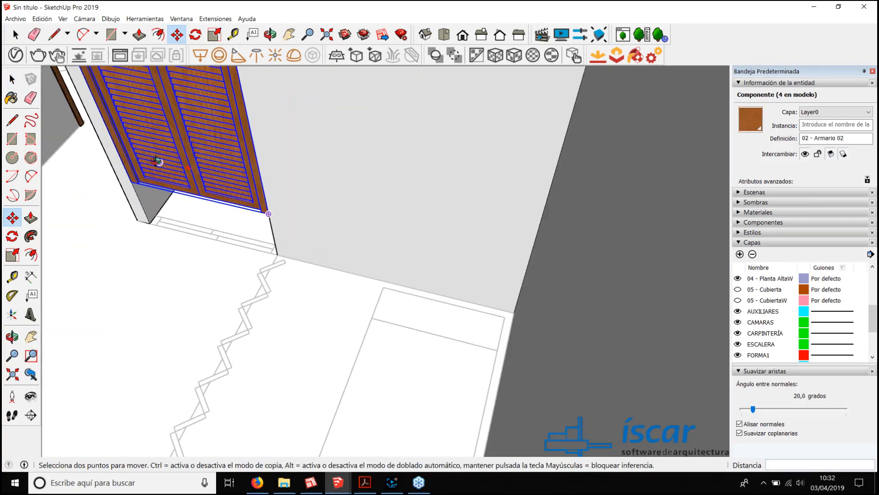
{"action": "left_click", "coordinate": [290, 252]}
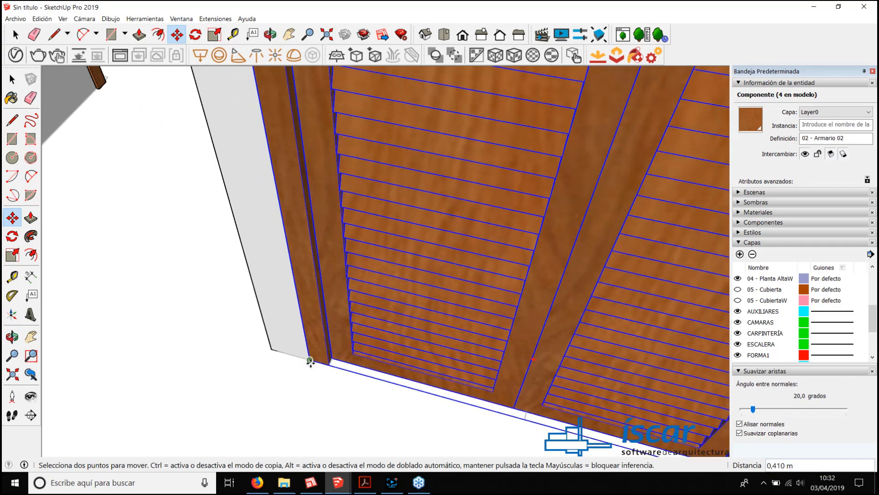
{"action": "scroll", "coordinate": [316, 370], "scroll_direction": "up", "scroll_amount": 2}
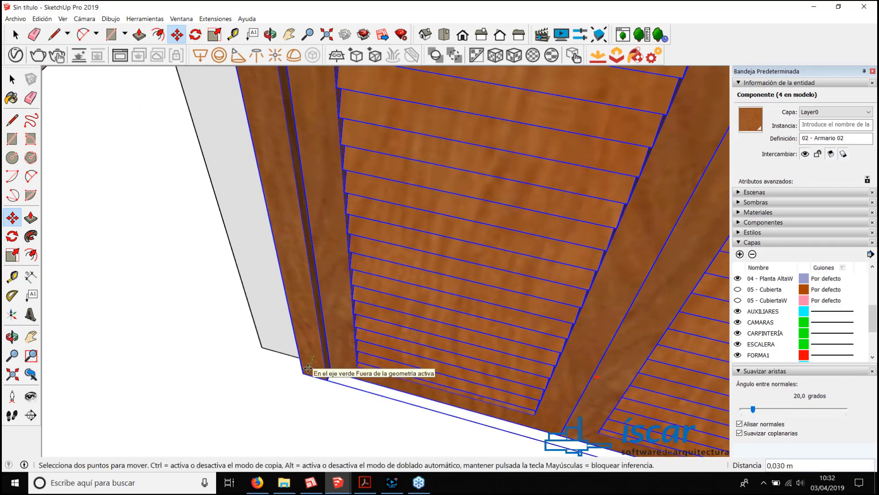
{"action": "key", "text": "Return"}
{"action": "scroll", "coordinate": [308, 367], "scroll_direction": "down", "scroll_amount": 6}
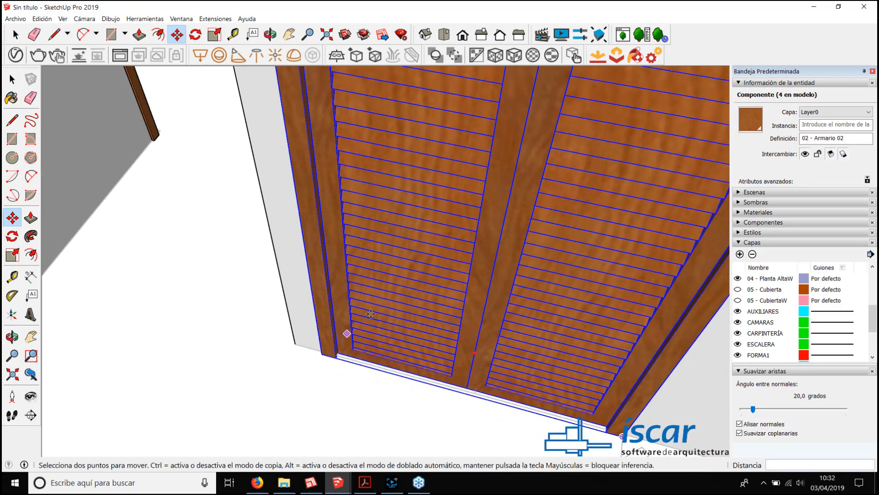
Step: Draw a rectangle across the open top of the closet recess between its front and back wall corners
{"action": "middle_click_drag", "start_coordinate": [397, 275], "coordinate": [349, 383]}
{"action": "scroll", "coordinate": [360, 376], "scroll_direction": "down", "scroll_amount": 3}
{"action": "scroll", "coordinate": [364, 351], "scroll_direction": "up", "scroll_amount": 3}
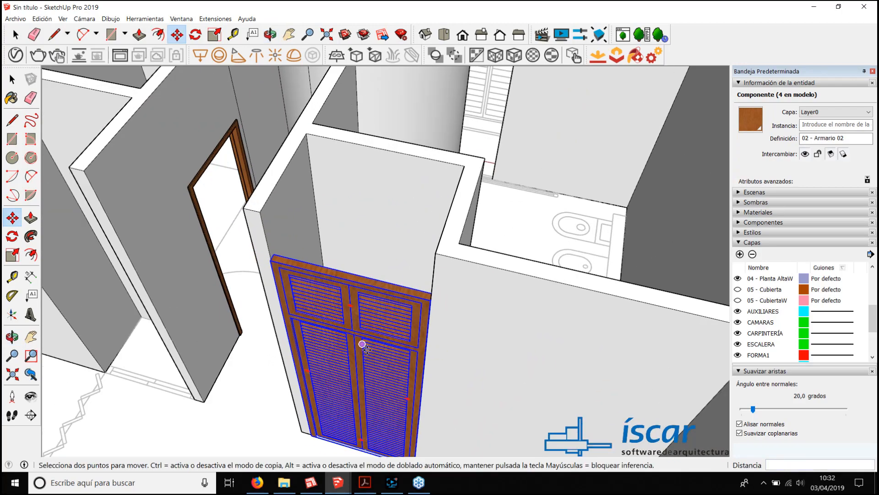
{"action": "middle_click_drag", "start_coordinate": [366, 350], "coordinate": [368, 336]}
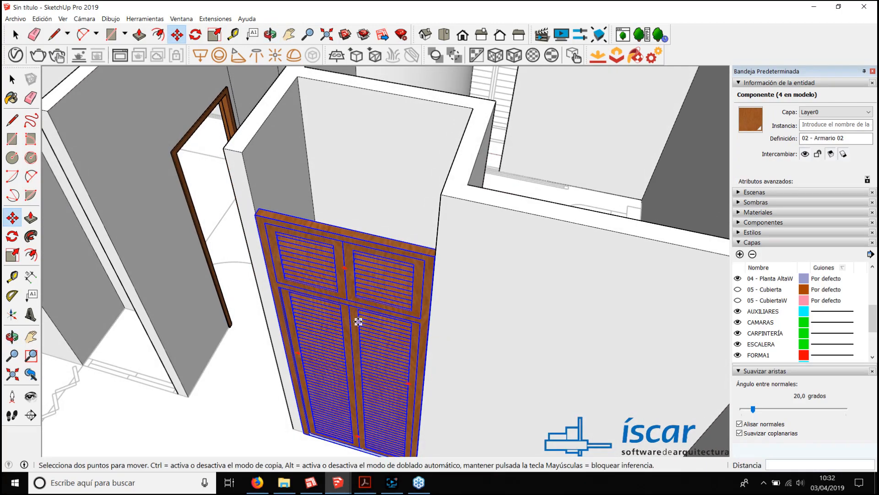
{"action": "key", "text": "r"}
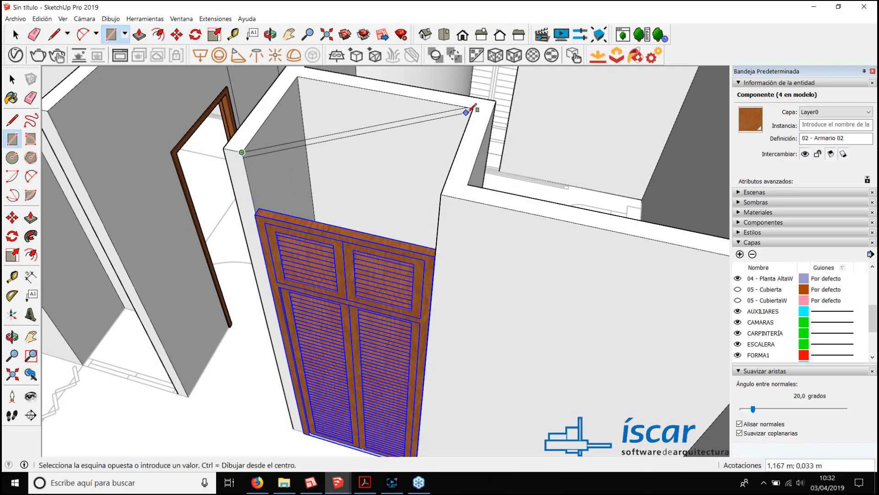
{"action": "left_click", "coordinate": [466, 112]}
Step: Push the rectangle down to the top of the wardrobe front and erase the seam edges where it meets the walls
{"action": "key", "text": "p"}
{"action": "left_click", "coordinate": [410, 234]}
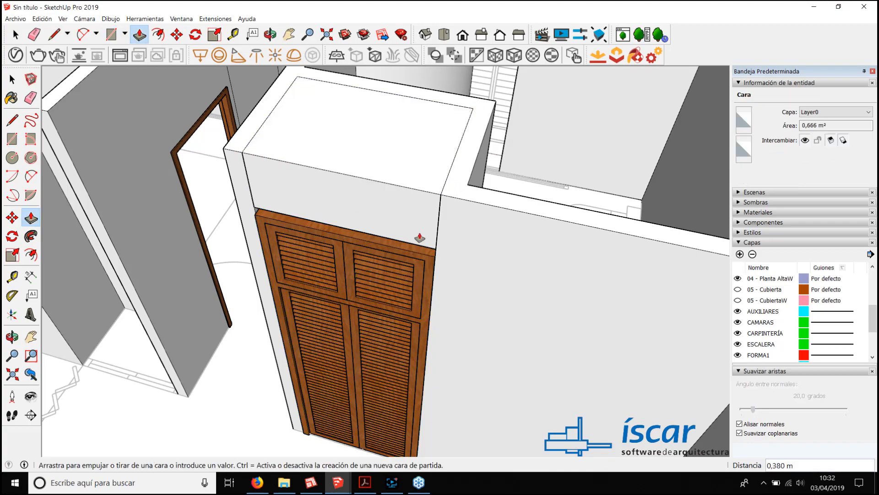
{"action": "left_click", "coordinate": [435, 271]}
{"action": "key", "text": "e"}
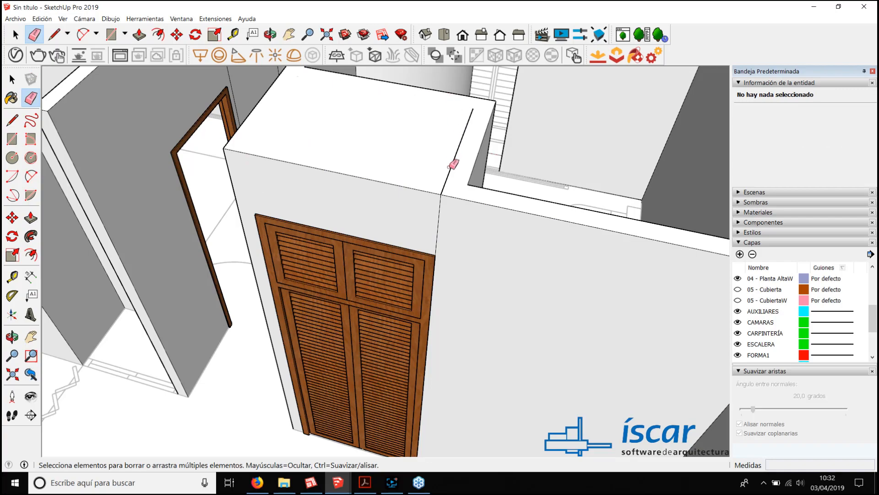
{"action": "key", "text": "space"}
Step: Examine the upper floor from several angles to review the fitted door and wardrobe front and the remaining closet recess
{"action": "scroll", "coordinate": [411, 236], "scroll_direction": "down", "scroll_amount": 4}
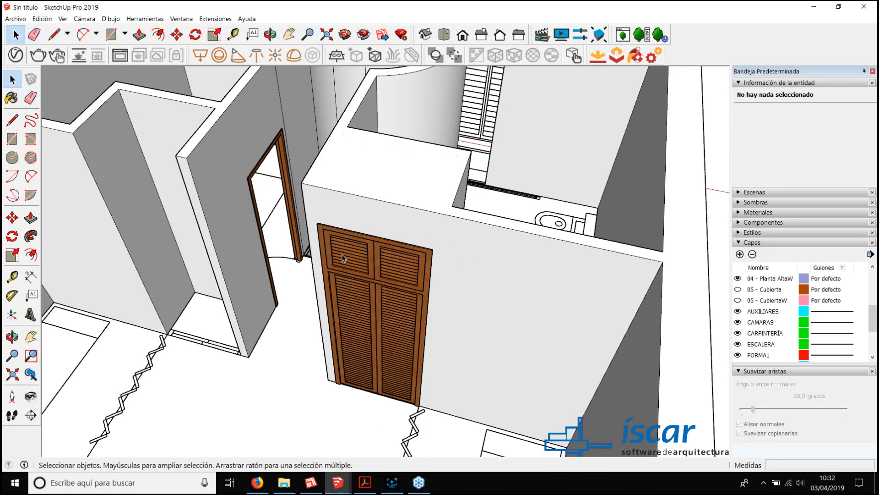
{"action": "middle_click_drag", "start_coordinate": [338, 259], "coordinate": [489, 221]}
{"action": "mouse_move", "coordinate": [423, 243]}
{"action": "middle_mouse_down"}
{"action": "mouse_move", "coordinate": [463, 248]}
{"action": "mouse_move", "coordinate": [540, 229]}
{"action": "mouse_move", "coordinate": [482, 208]}
{"action": "mouse_move", "coordinate": [358, 231]}
{"action": "mouse_move", "coordinate": [376, 229]}
{"action": "middle_mouse_up"}
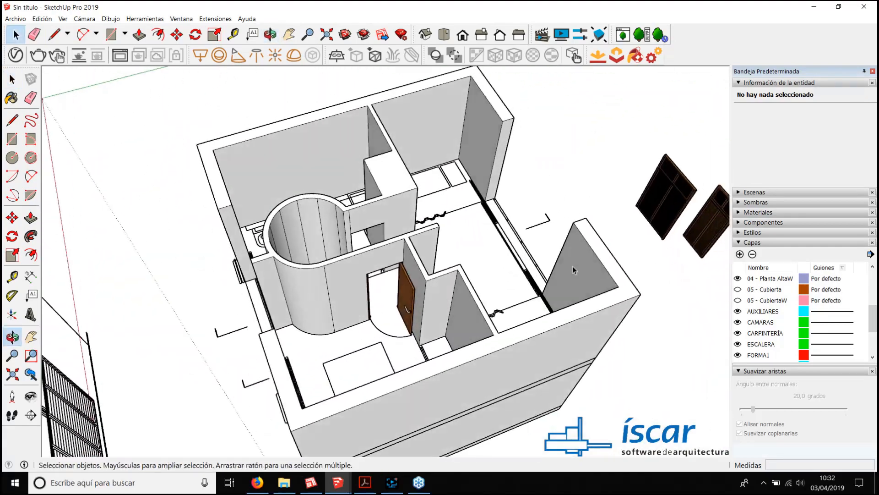
{"action": "key", "text": "o"}
{"action": "scroll", "coordinate": [389, 229], "scroll_direction": "up", "scroll_amount": 5}
{"action": "left_click_drag", "start_coordinate": [403, 225], "coordinate": [375, 237]}
{"action": "key", "text": "space"}
{"action": "scroll", "coordinate": [482, 236], "scroll_direction": "down", "scroll_amount": 3}
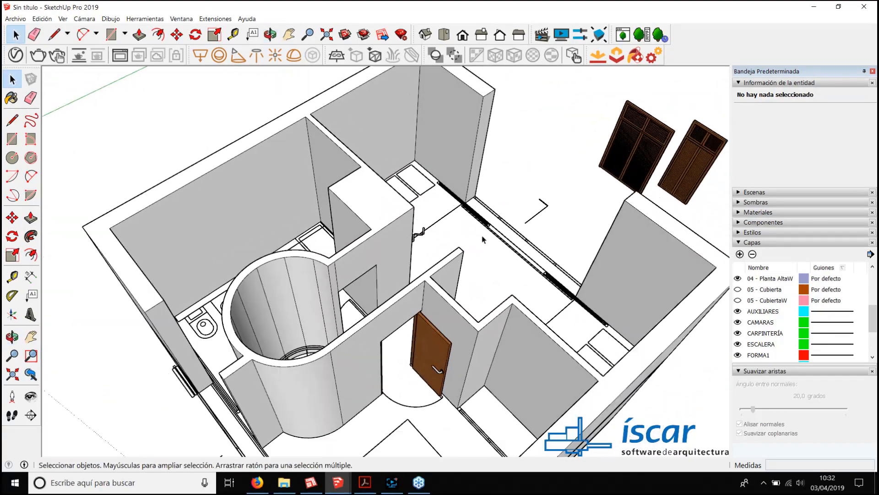
Step: Open the loose wardrobes component beside the house, copy the larger front, 02 - Armario 01, and leave the component
{"action": "middle_click_drag", "start_coordinate": [483, 236], "coordinate": [600, 190]}
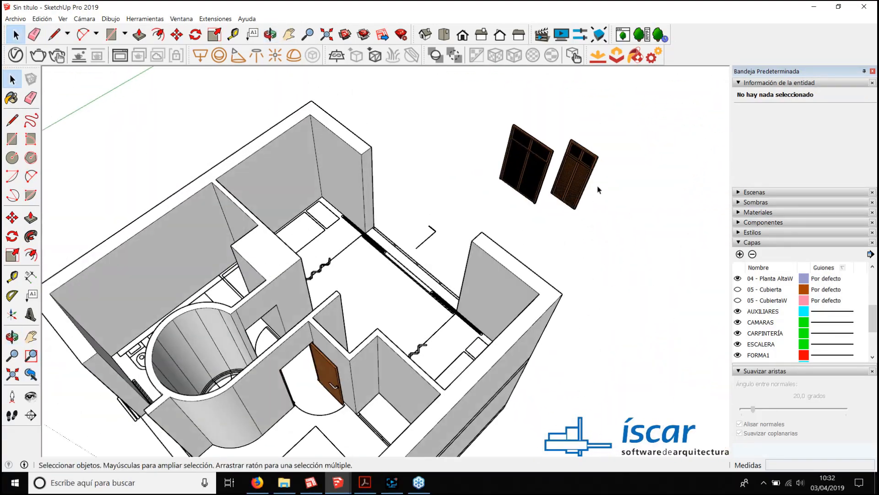
{"action": "scroll", "coordinate": [600, 190], "scroll_direction": "up", "scroll_amount": 2}
{"action": "double_click", "coordinate": [510, 179]}
{"action": "middle_click_drag", "start_coordinate": [527, 185], "coordinate": [405, 167]}
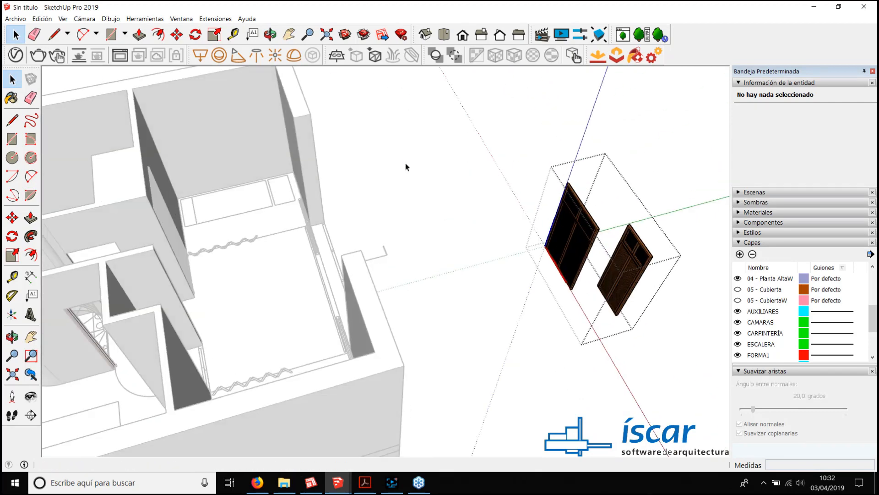
{"action": "left_click", "coordinate": [564, 234]}
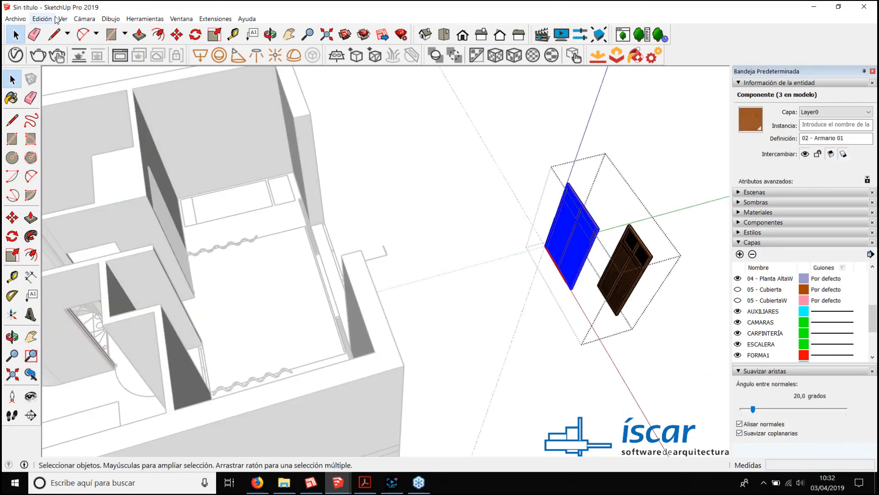
{"action": "left_click", "coordinate": [55, 20]}
{"action": "left_click", "coordinate": [50, 69]}
{"action": "left_click", "coordinate": [526, 271]}
Step: Open the upper floor walls for editing and paste the wardrobe front at the empty closet recess beside the door
{"action": "key", "text": "o"}
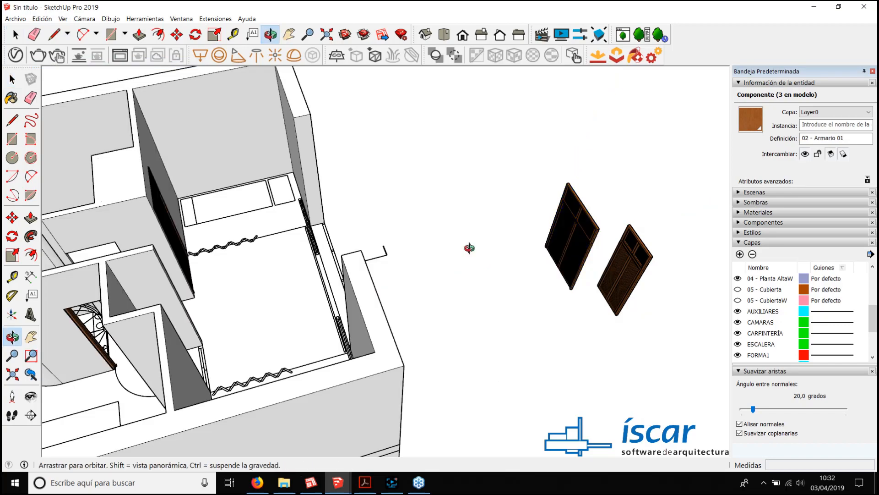
{"action": "left_click_drag", "start_coordinate": [469, 248], "coordinate": [321, 275]}
{"action": "key", "text": "space"}
{"action": "left_click", "coordinate": [321, 274]}
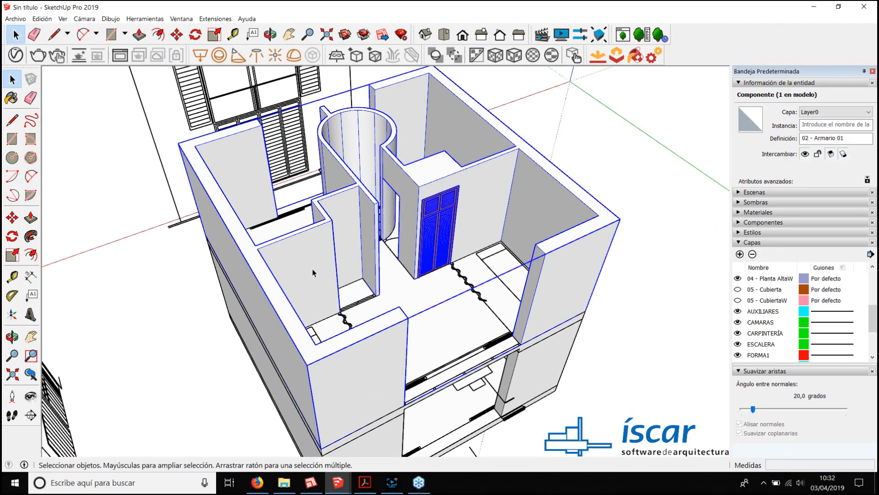
{"action": "double_click", "coordinate": [312, 269]}
{"action": "middle_click_drag", "start_coordinate": [313, 269], "coordinate": [554, 238]}
{"action": "scroll", "coordinate": [458, 221], "scroll_direction": "up", "scroll_amount": 5}
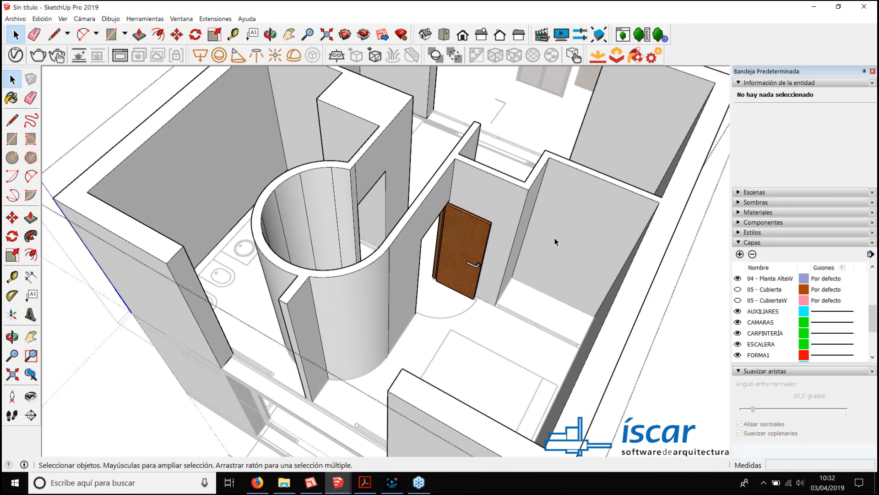
{"action": "left_click", "coordinate": [42, 19]}
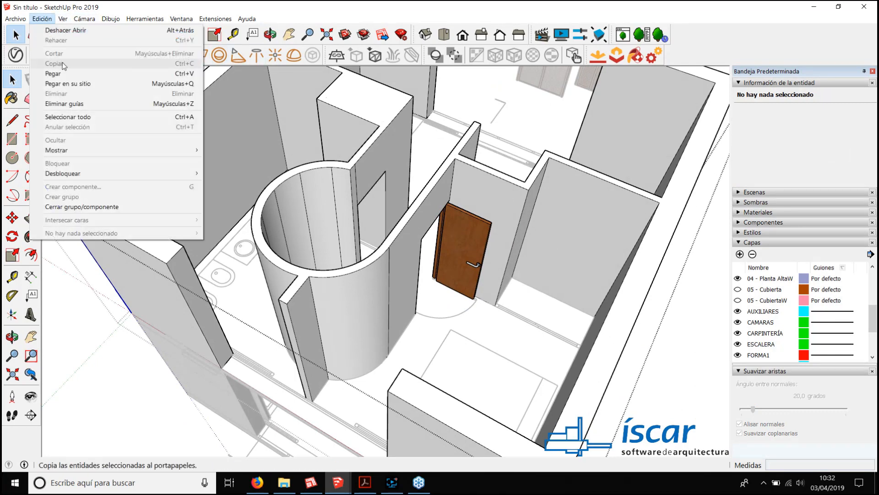
{"action": "left_click", "coordinate": [50, 79]}
{"action": "left_click", "coordinate": [489, 333]}
Step: Move the pasted wardrobe front by its upper corner to the top corner of the closet recess wall
{"action": "key", "text": "m"}
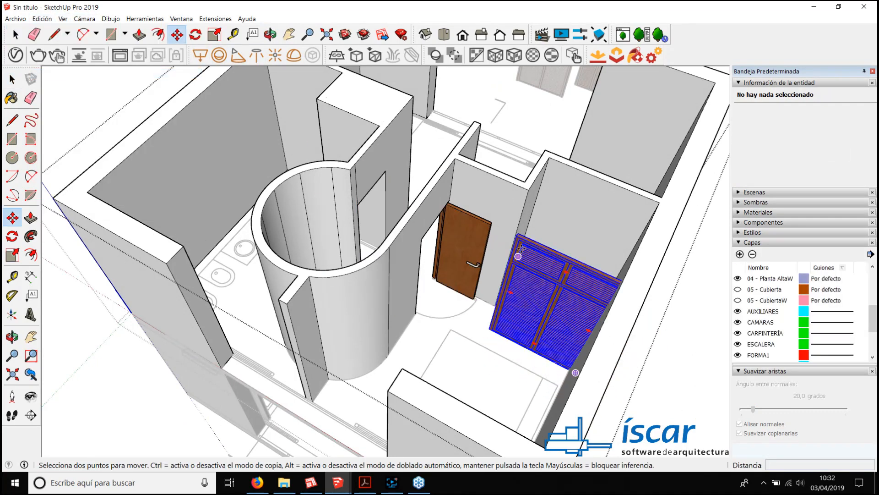
{"action": "scroll", "coordinate": [519, 229], "scroll_direction": "up", "scroll_amount": 3}
{"action": "left_click", "coordinate": [513, 223]}
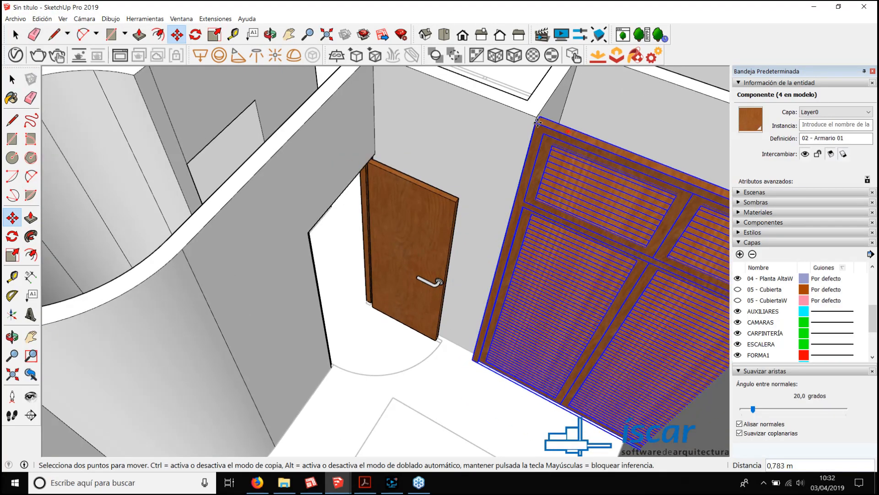
{"action": "scroll", "coordinate": [549, 150], "scroll_direction": "up", "scroll_amount": 2}
{"action": "key", "text": "Escape"}
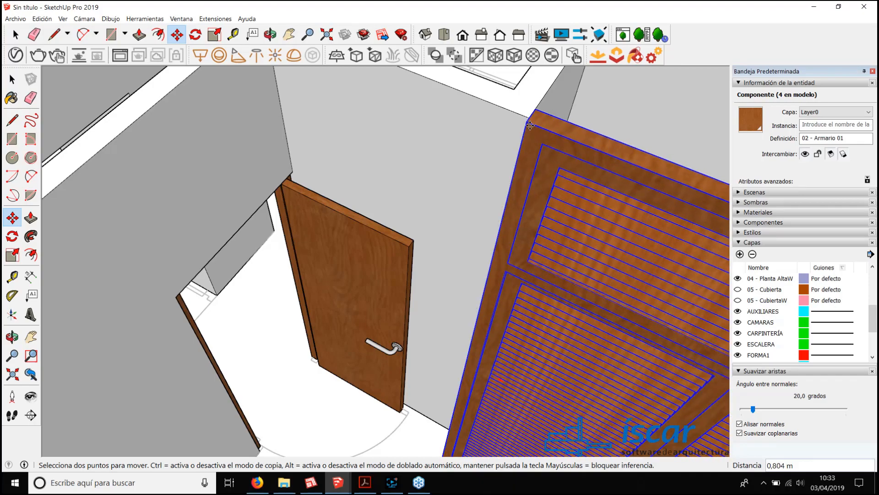
Step: Lower the wardrobe front to the base corner of the recess and offset it about 0.03 m along the green axis
{"action": "middle_click_drag", "start_coordinate": [520, 118], "coordinate": [527, 197]}
{"action": "middle_click_drag", "start_coordinate": [500, 98], "coordinate": [371, 183]}
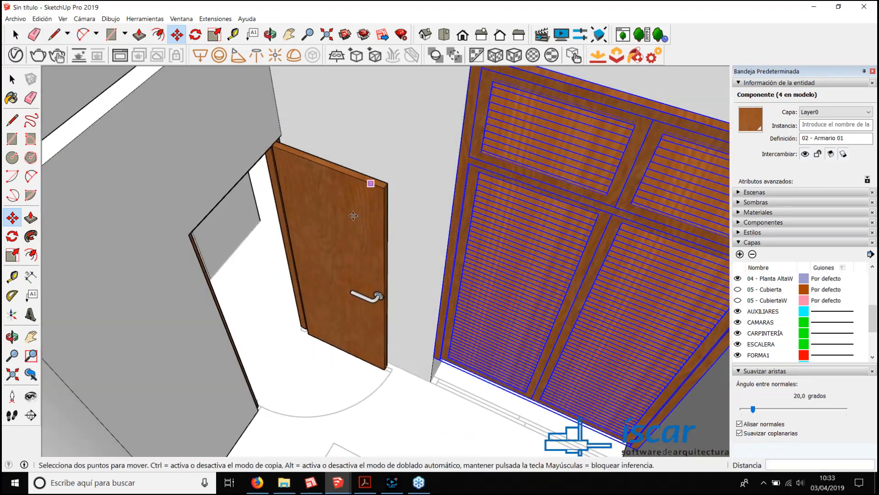
{"action": "scroll", "coordinate": [421, 362], "scroll_direction": "up", "scroll_amount": 4}
{"action": "left_click", "coordinate": [461, 331]}
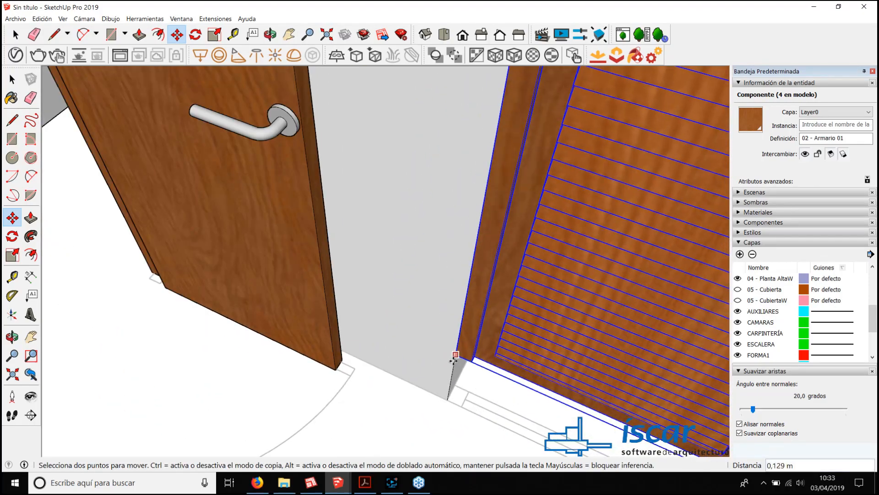
{"action": "left_click", "coordinate": [447, 396]}
{"action": "scroll", "coordinate": [447, 397], "scroll_direction": "up", "scroll_amount": 2}
{"action": "left_click", "coordinate": [457, 394]}
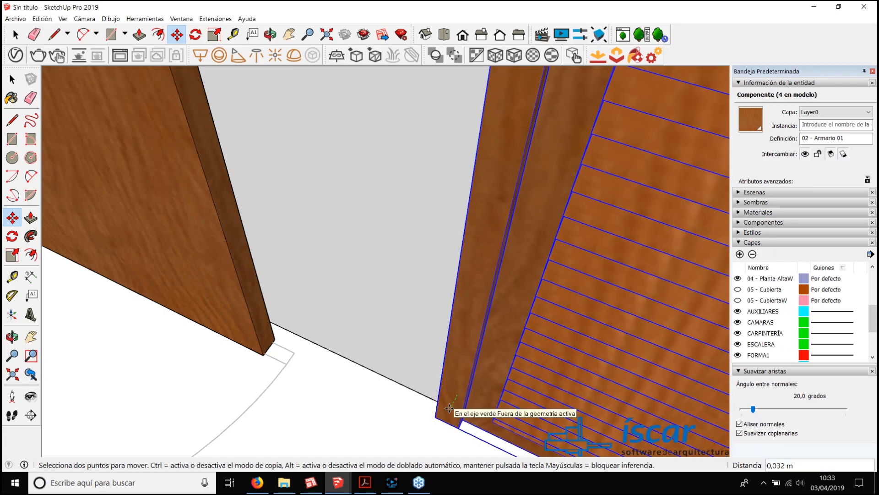
{"action": "left_click", "coordinate": [447, 409]}
{"action": "scroll", "coordinate": [436, 393], "scroll_direction": "down", "scroll_amount": 5}
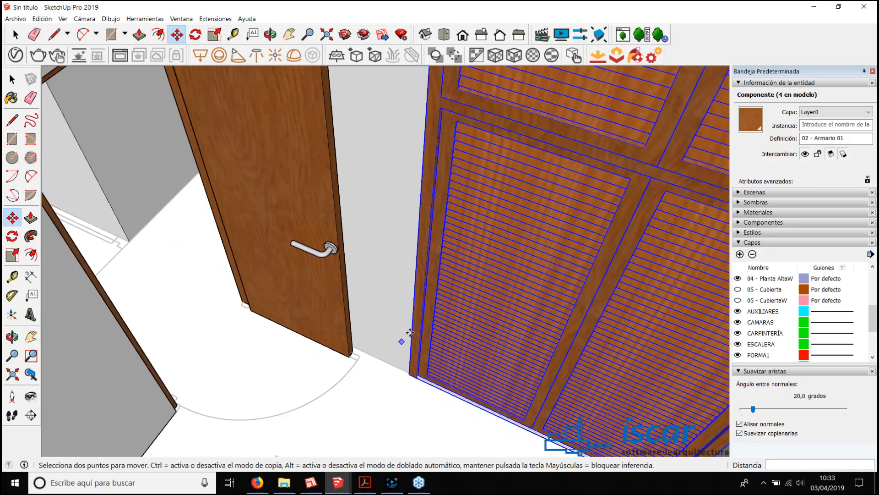
{"action": "middle_click_drag", "start_coordinate": [402, 338], "coordinate": [415, 263]}
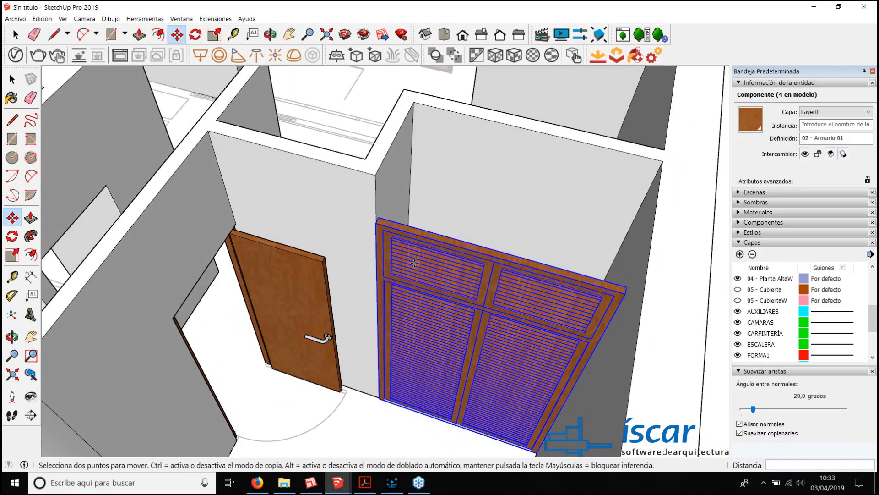
Step: Draw a rectangle over the open top of the recess and push it down about 0.41 m to the wardrobe's upper edge
{"action": "key", "text": "r"}
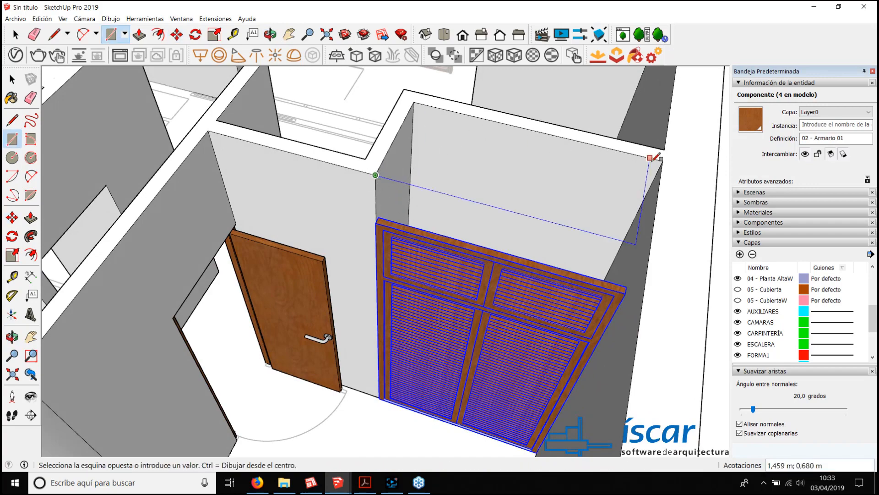
{"action": "left_click", "coordinate": [663, 160]}
{"action": "key", "text": "p"}
{"action": "left_click", "coordinate": [428, 189]}
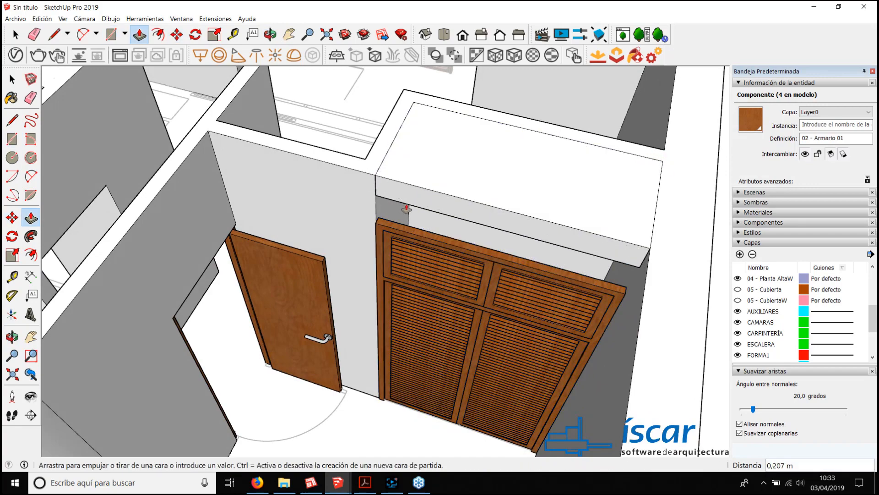
{"action": "left_click", "coordinate": [382, 228]}
{"action": "scroll", "coordinate": [378, 224], "scroll_direction": "up", "scroll_amount": 3}
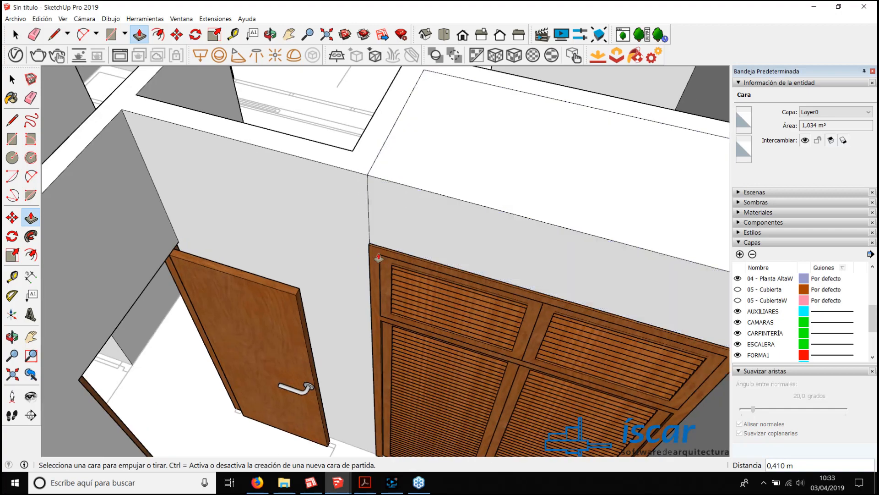
Step: Erase the seam edges where the block above the wardrobe meets the surrounding walls
{"action": "key", "text": "e"}
{"action": "middle_click_drag", "start_coordinate": [385, 146], "coordinate": [450, 162]}
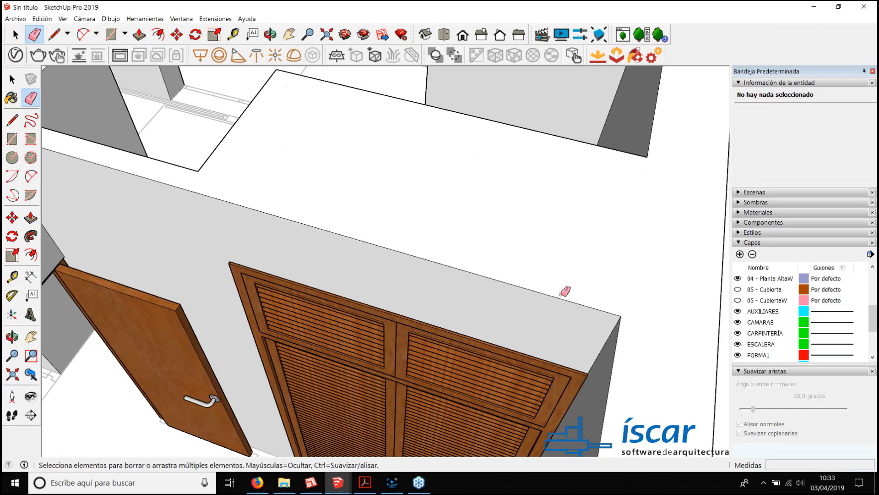
{"action": "scroll", "coordinate": [554, 274], "scroll_direction": "down", "scroll_amount": 2}
{"action": "mouse_move", "coordinate": [548, 287]}
{"action": "middle_mouse_down"}
{"action": "mouse_move", "coordinate": [391, 255]}
{"action": "mouse_move", "coordinate": [442, 241]}
{"action": "mouse_move", "coordinate": [373, 243]}
{"action": "mouse_move", "coordinate": [308, 206]}
{"action": "mouse_move", "coordinate": [429, 235]}
{"action": "mouse_move", "coordinate": [425, 210]}
{"action": "middle_mouse_up"}
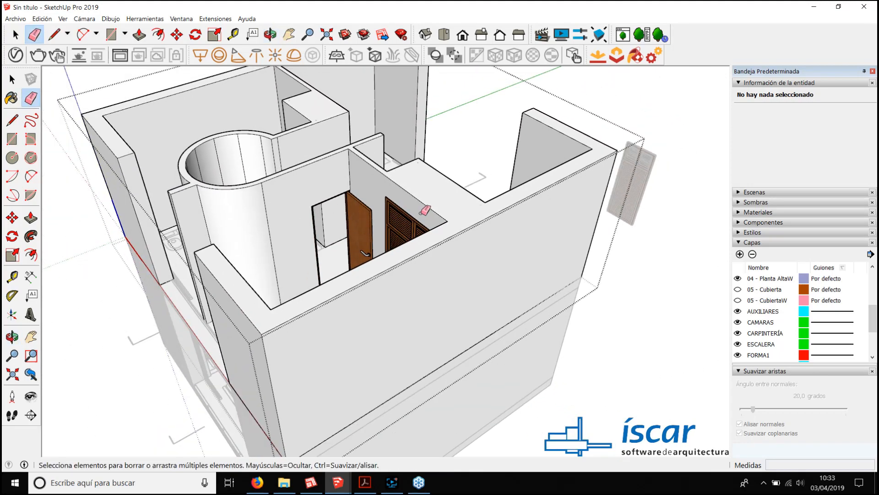
{"action": "scroll", "coordinate": [428, 226], "scroll_direction": "down", "scroll_amount": 3}
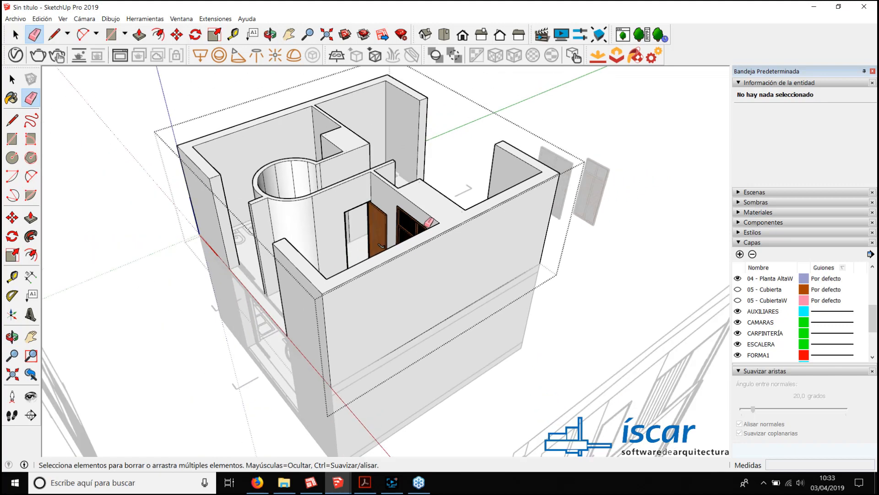
{"action": "middle_click_drag", "start_coordinate": [426, 225], "coordinate": [417, 224]}
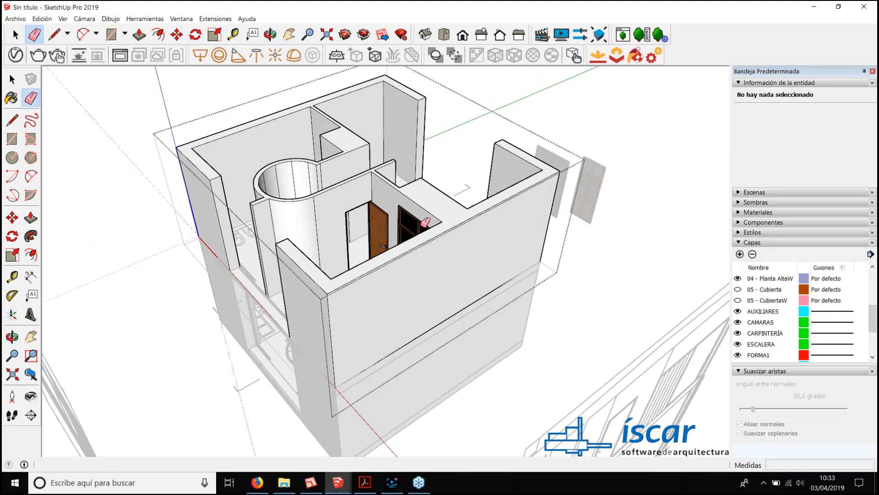
{"action": "middle_click_drag", "start_coordinate": [402, 270], "coordinate": [415, 268]}
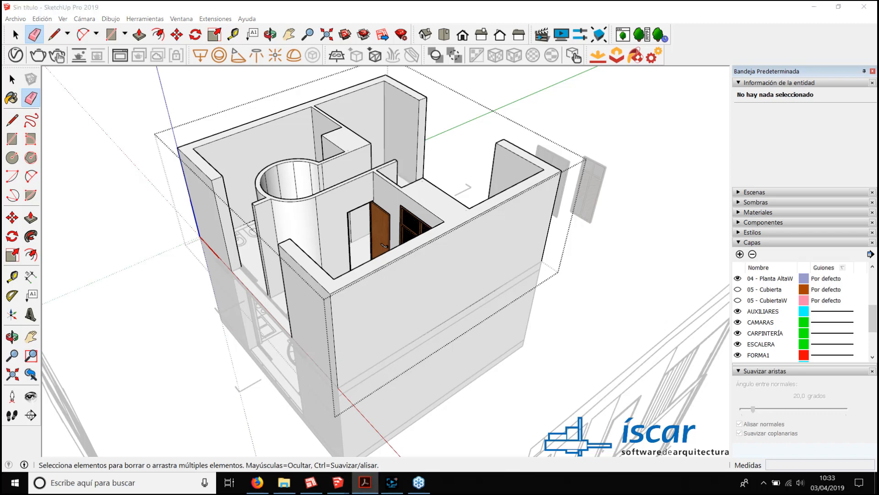
Step: Switch to the webinar PDF in Adobe Acrobat and review the slides on CAD import, groups and components, and layers
{"action": "left_click_drag", "start_coordinate": [878, 133], "coordinate": [305, 76]}
{"action": "scroll", "coordinate": [444, 293], "scroll_direction": "up", "scroll_amount": 2}
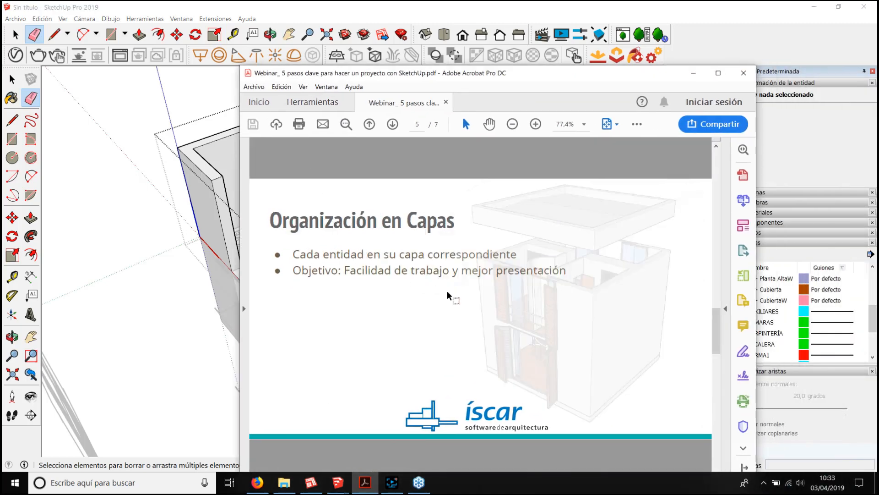
{"action": "scroll", "coordinate": [458, 249], "scroll_direction": "up", "scroll_amount": 1}
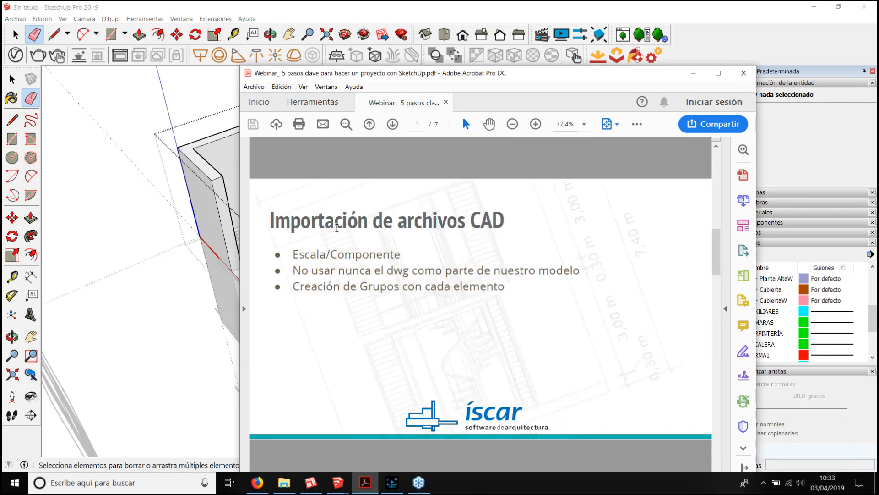
{"action": "scroll", "coordinate": [477, 239], "scroll_direction": "down", "scroll_amount": 1}
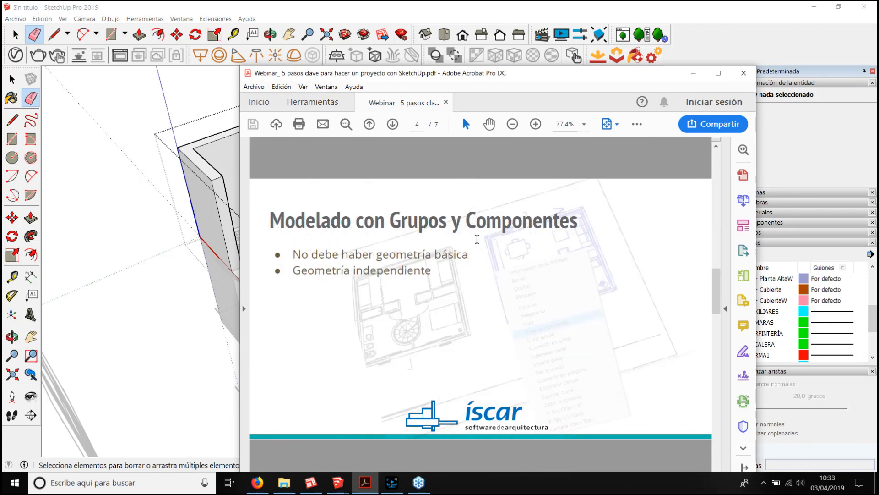
{"action": "scroll", "coordinate": [503, 247], "scroll_direction": "down", "scroll_amount": 1}
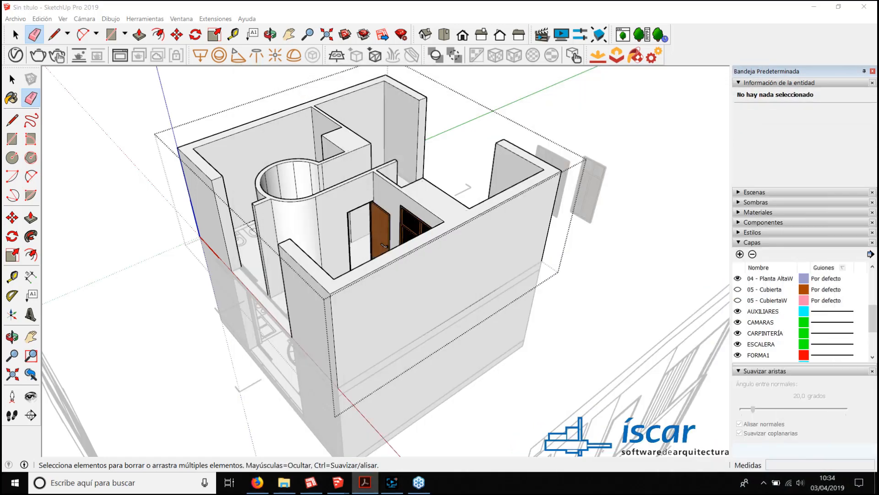
Step: Return to SketchUp, close the walls component and insert 04 - Carpinteria exterior.skp from the File Explorer folder beside the house's open front
{"action": "scroll", "coordinate": [451, 271], "scroll_direction": "down", "scroll_amount": 5}
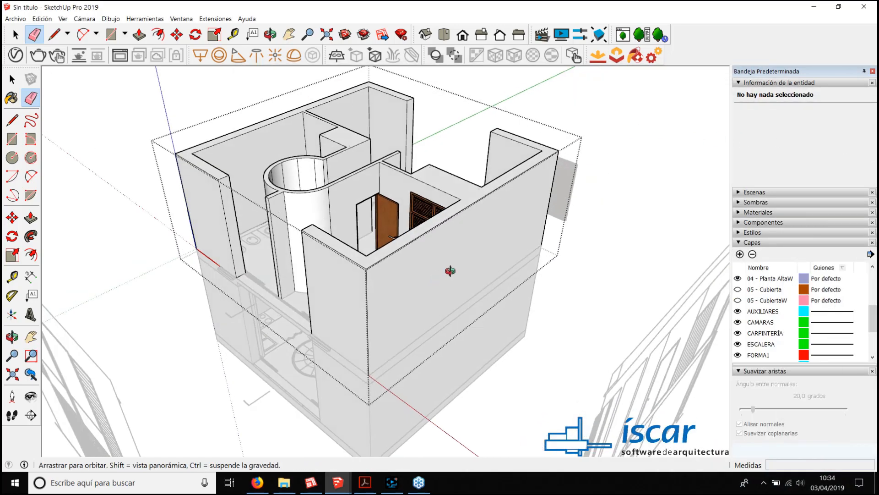
{"action": "key", "text": "space"}
{"action": "middle_click_drag", "start_coordinate": [192, 124], "coordinate": [432, 254]}
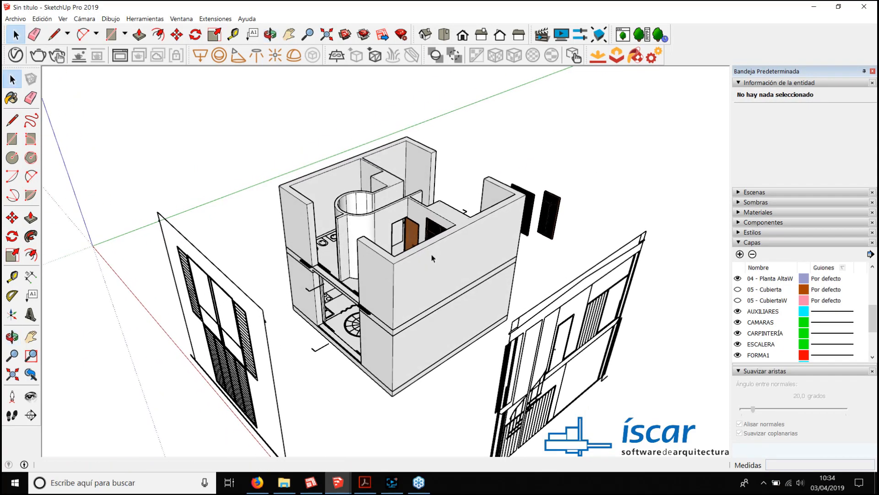
{"action": "key", "text": "alt+Tab"}
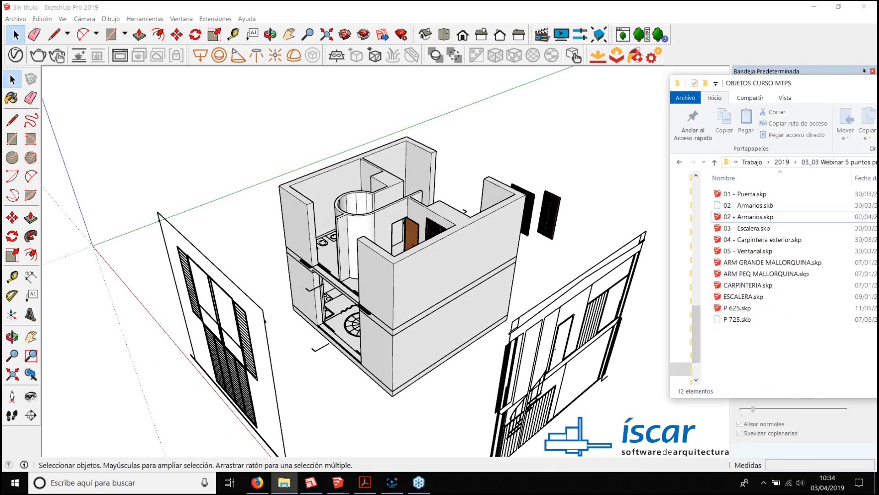
{"action": "left_click", "coordinate": [283, 482]}
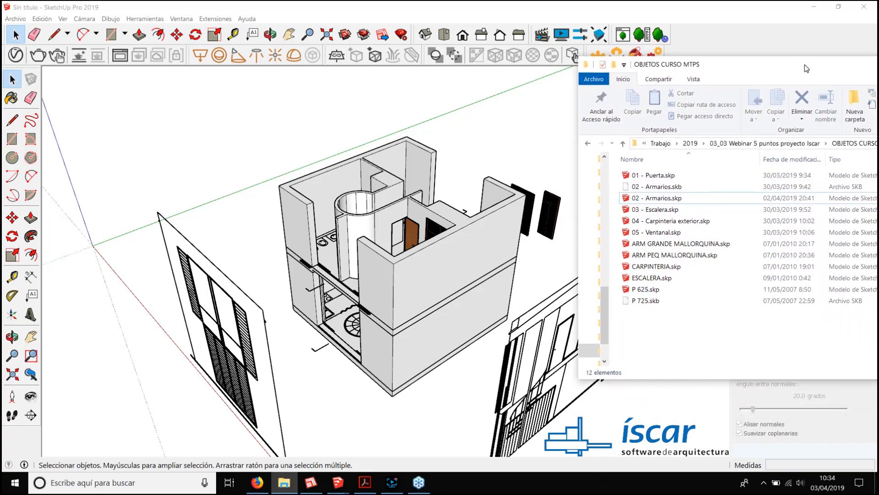
{"action": "left_click_drag", "start_coordinate": [657, 221], "coordinate": [286, 366]}
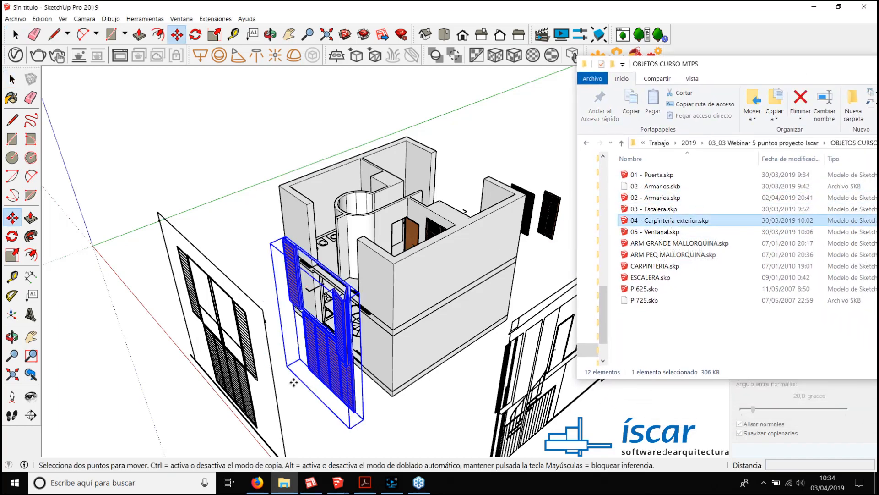
Step: Move the exterior carpentry component by its corner into the front façade opening, aligning it with the wall opening's upper corner
{"action": "mouse_move", "coordinate": [293, 394]}
{"action": "middle_mouse_down"}
{"action": "mouse_move", "coordinate": [325, 393]}
{"action": "mouse_move", "coordinate": [284, 366]}
{"action": "mouse_move", "coordinate": [438, 398]}
{"action": "middle_mouse_up"}
{"action": "scroll", "coordinate": [284, 366], "scroll_direction": "up", "scroll_amount": 5}
{"action": "scroll", "coordinate": [341, 368], "scroll_direction": "up", "scroll_amount": 8}
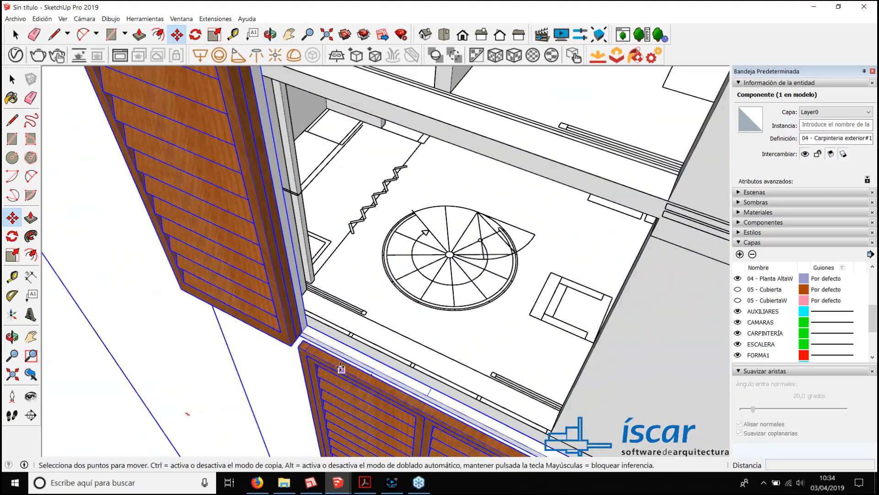
{"action": "middle_click_drag", "start_coordinate": [341, 368], "coordinate": [508, 153]}
{"action": "scroll", "coordinate": [508, 152], "scroll_direction": "up", "scroll_amount": 3}
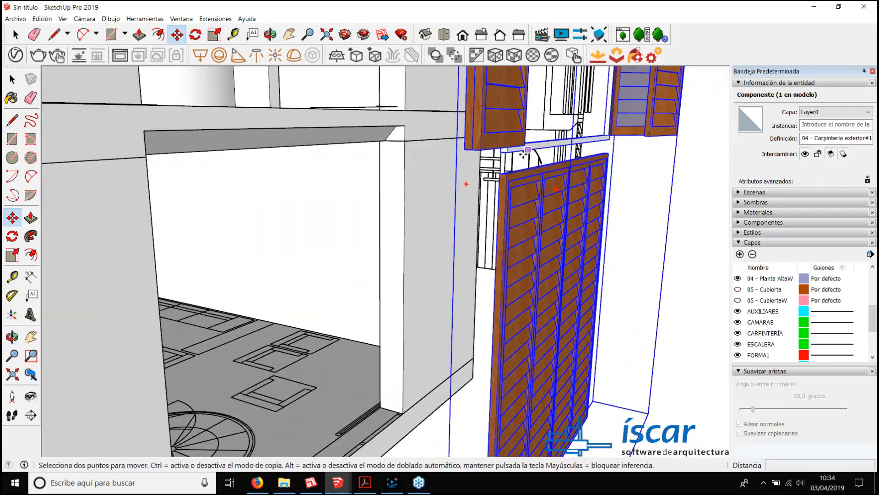
{"action": "left_click", "coordinate": [508, 153]}
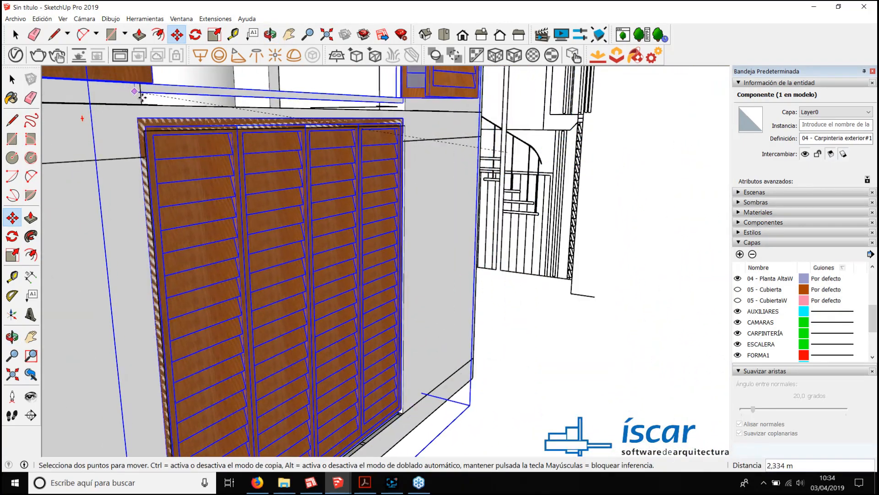
{"action": "middle_click_drag", "start_coordinate": [151, 98], "coordinate": [423, 251]}
{"action": "scroll", "coordinate": [403, 262], "scroll_direction": "down", "scroll_amount": 5}
Step: Open the exterior carpentry component, assign its upper shutter group to the 04 - Planta AltaW layer and close the component
{"action": "key", "text": "space"}
{"action": "scroll", "coordinate": [422, 250], "scroll_direction": "up", "scroll_amount": 4}
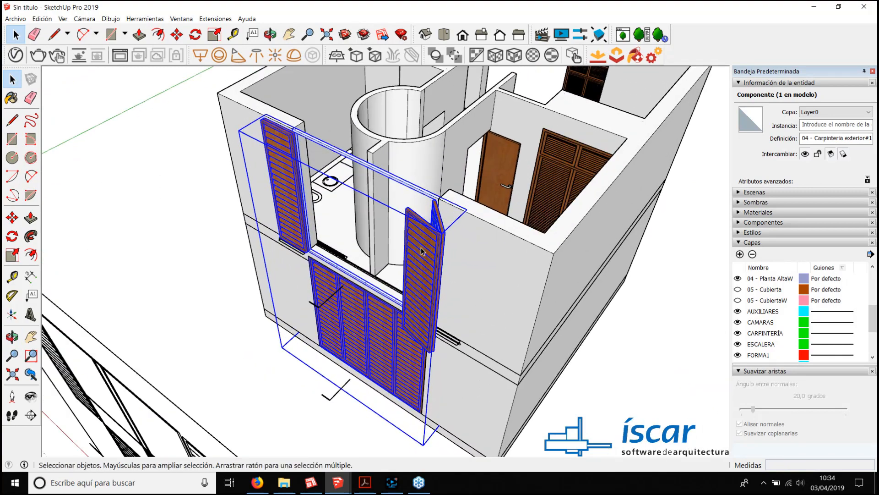
{"action": "double_click", "coordinate": [427, 250]}
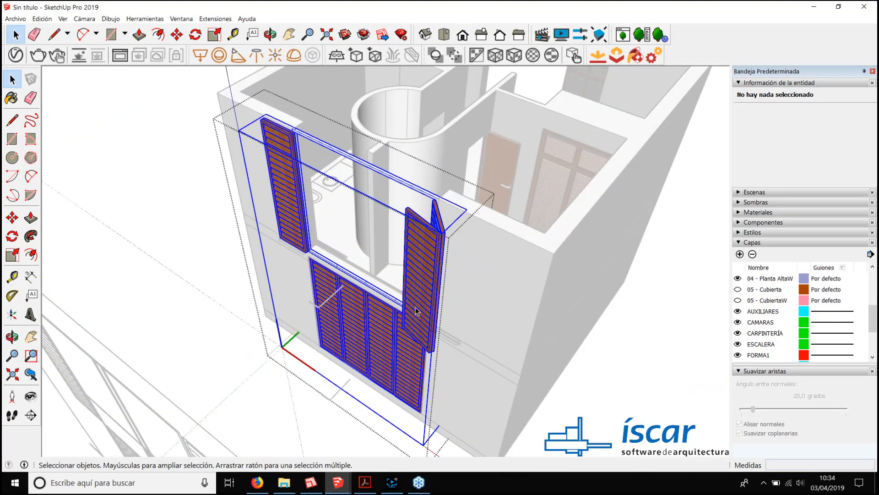
{"action": "left_click", "coordinate": [426, 256]}
{"action": "middle_click_drag", "start_coordinate": [426, 263], "coordinate": [597, 295]}
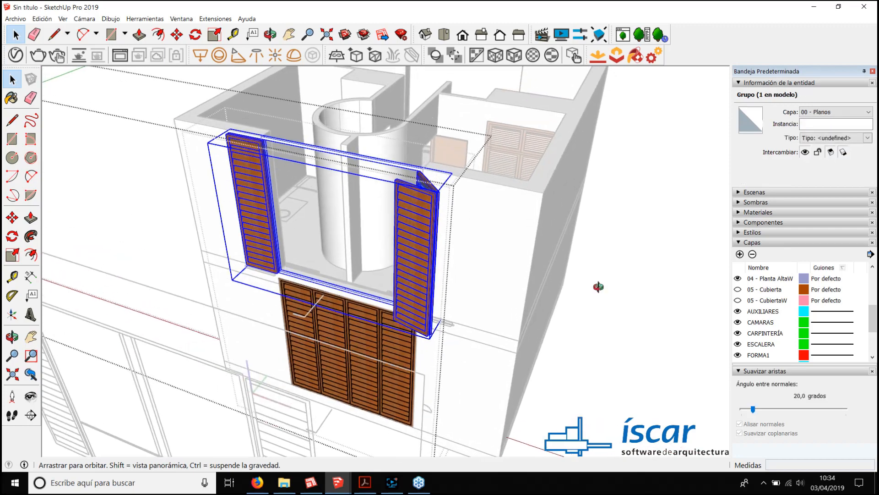
{"action": "left_click", "coordinate": [851, 111]}
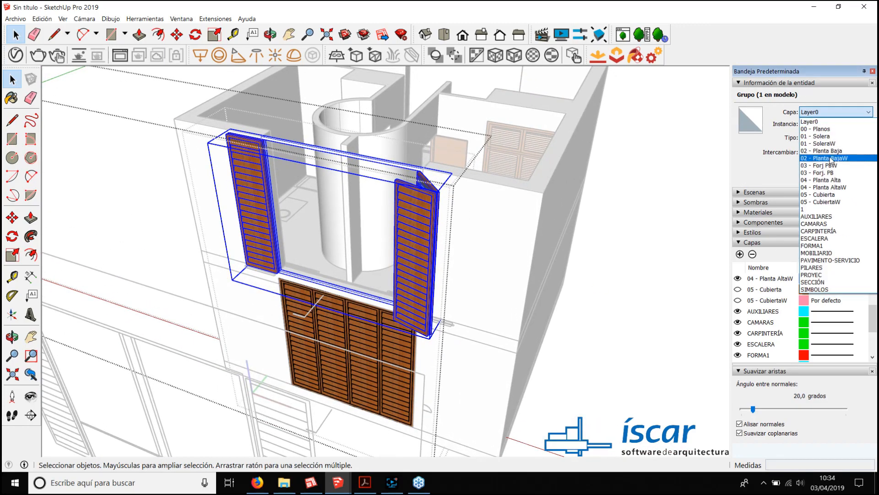
{"action": "left_click", "coordinate": [840, 188]}
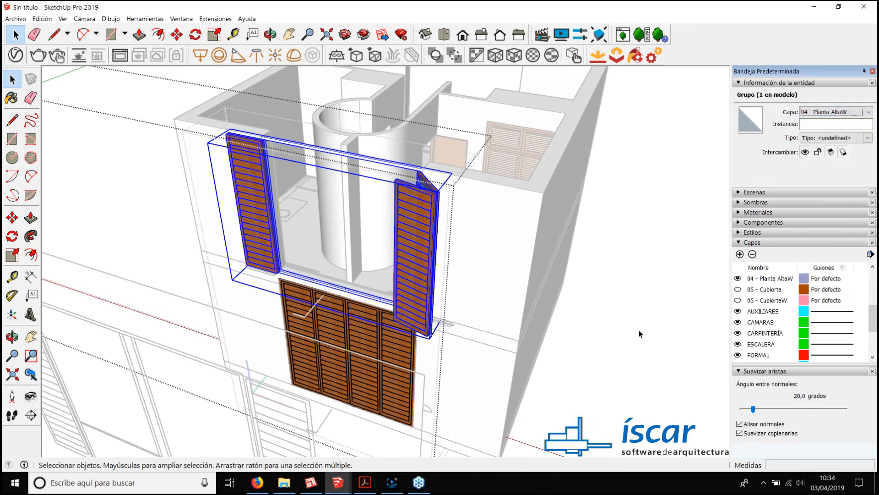
{"action": "left_click", "coordinate": [526, 347]}
{"action": "middle_click_drag", "start_coordinate": [525, 347], "coordinate": [612, 285]}
{"action": "scroll", "coordinate": [611, 285], "scroll_direction": "down", "scroll_amount": 3}
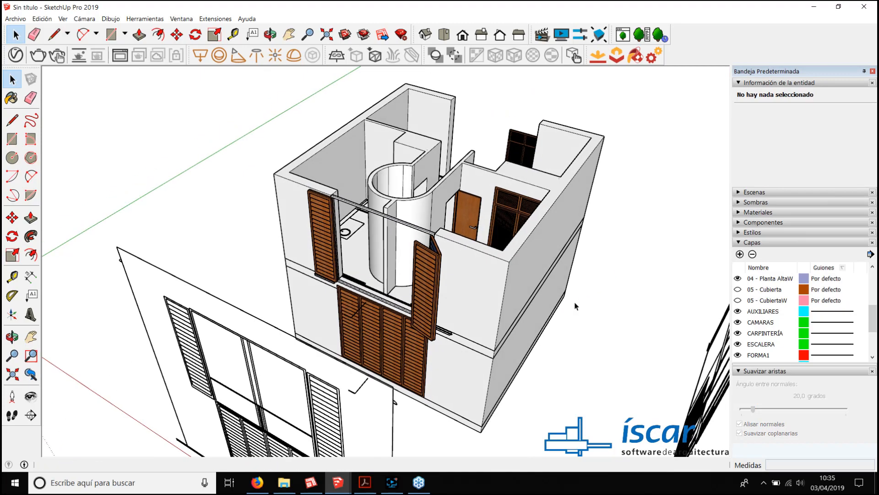
Step: Turn the 04 - Planta AltaW layer off and on to check which upper-floor elements belong to it
{"action": "left_click", "coordinate": [737, 278]}
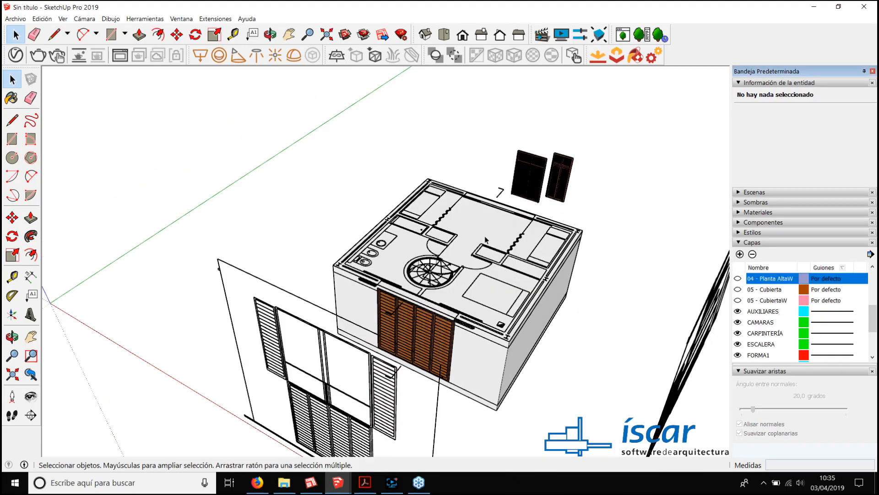
{"action": "left_click", "coordinate": [737, 279]}
{"action": "left_click", "coordinate": [738, 279]}
{"action": "left_click", "coordinate": [738, 278]}
Step: Select the upper-floor walls component and examine the doors and wardrobe fronts nested inside it
{"action": "scroll", "coordinate": [495, 192], "scroll_direction": "up", "scroll_amount": 2}
{"action": "scroll", "coordinate": [495, 191], "scroll_direction": "up", "scroll_amount": 1}
{"action": "middle_click_drag", "start_coordinate": [494, 191], "coordinate": [460, 306]}
{"action": "scroll", "coordinate": [467, 252], "scroll_direction": "up", "scroll_amount": 4}
{"action": "scroll", "coordinate": [459, 306], "scroll_direction": "down", "scroll_amount": 2}
{"action": "left_click", "coordinate": [434, 288]}
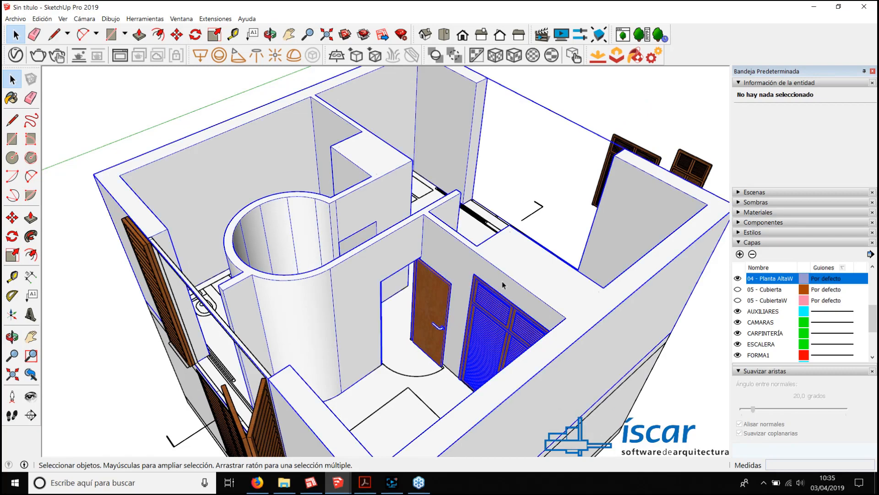
{"action": "middle_click_drag", "start_coordinate": [502, 281], "coordinate": [387, 215]}
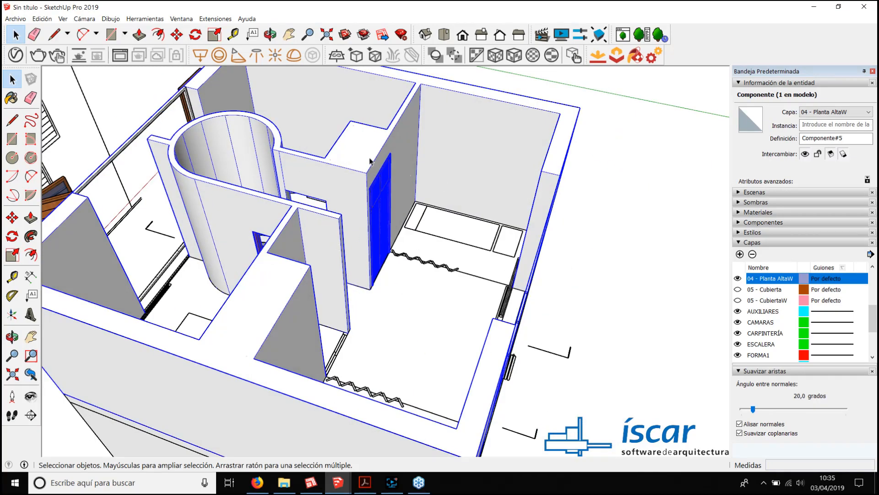
{"action": "middle_click_drag", "start_coordinate": [370, 161], "coordinate": [362, 133]}
{"action": "middle_click_drag", "start_coordinate": [405, 158], "coordinate": [442, 274]}
Step: Reopen the façade carpentry component and check which layer its upper shutter group is assigned to
{"action": "double_click", "coordinate": [380, 306]}
{"action": "left_click", "coordinate": [380, 307]}
{"action": "double_click", "coordinate": [442, 274]}
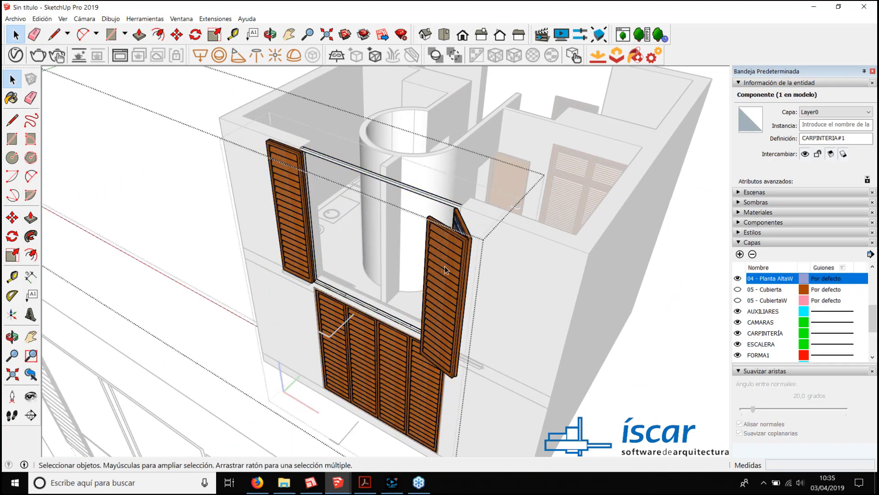
{"action": "left_click", "coordinate": [444, 266]}
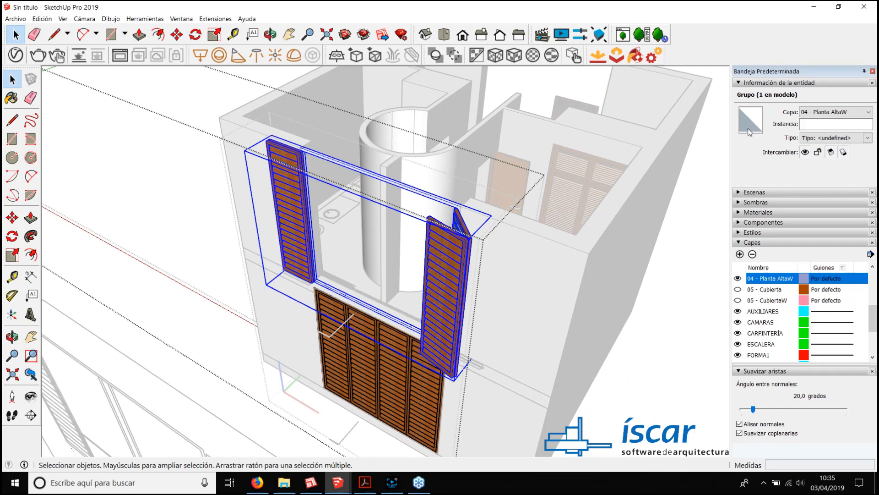
{"action": "left_click", "coordinate": [713, 197]}
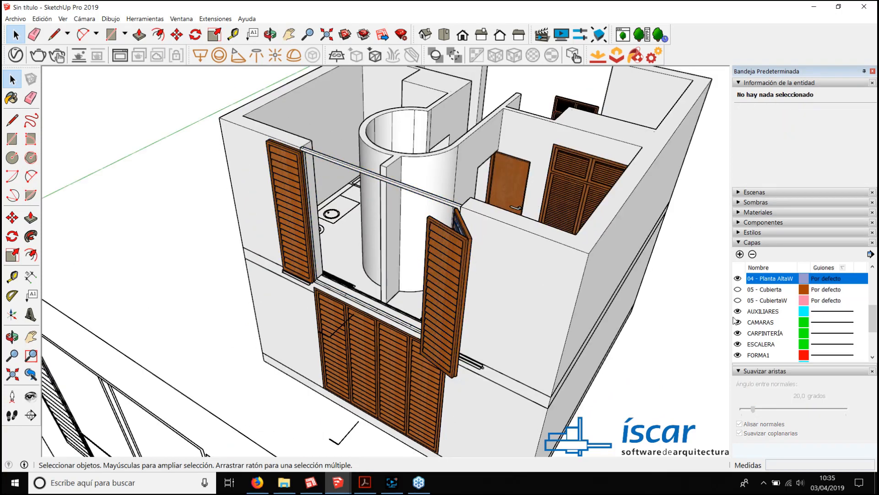
Step: Toggle the 04 - Planta AltaW layer's visibility repeatedly to compare the upper and lower façade shutters
{"action": "left_click", "coordinate": [738, 278]}
{"action": "left_click", "coordinate": [737, 279]}
{"action": "left_click", "coordinate": [738, 278]}
{"action": "left_click", "coordinate": [738, 279]}
{"action": "left_click", "coordinate": [738, 279]}
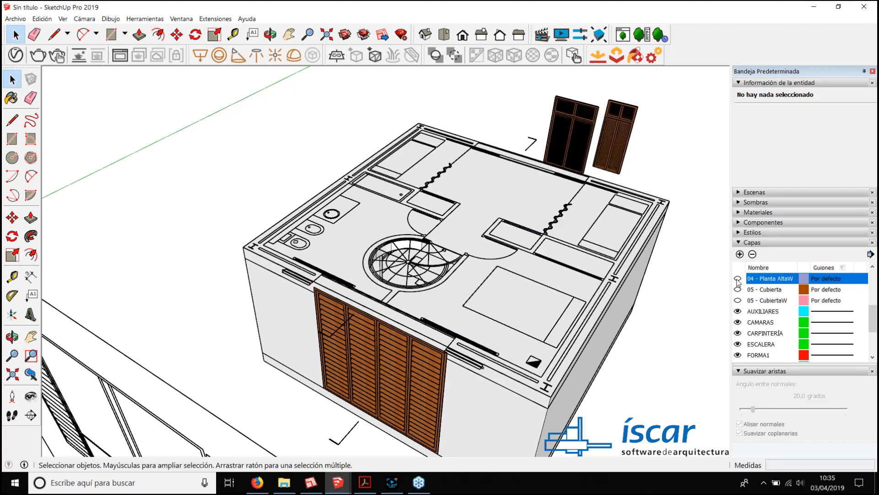
{"action": "left_click", "coordinate": [738, 278]}
{"action": "left_click", "coordinate": [737, 279]}
{"action": "left_click", "coordinate": [737, 278]}
{"action": "scroll", "coordinate": [447, 235], "scroll_direction": "down", "scroll_amount": 5}
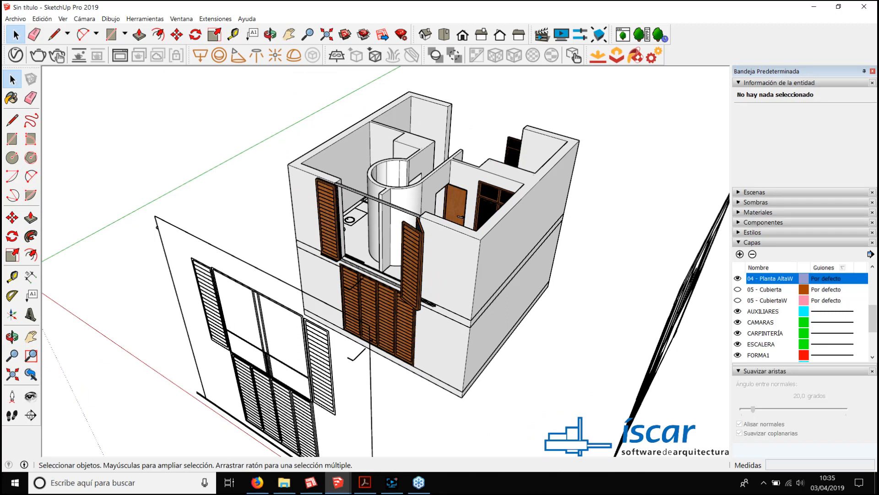
Step: Switch to File Explorer, insert 03 - Escalera.skp in front of the house and get the folder window out of the way
{"action": "key", "text": "alt+Tab"}
{"action": "left_click_drag", "start_coordinate": [732, 63], "coordinate": [604, 58]}
{"action": "mouse_move", "coordinate": [529, 208]}
{"action": "left_mouse_down"}
{"action": "mouse_move", "coordinate": [538, 256]}
{"action": "mouse_move", "coordinate": [411, 430]}
{"action": "mouse_move", "coordinate": [431, 416]}
{"action": "left_mouse_up"}
{"action": "left_click_drag", "start_coordinate": [794, 65], "coordinate": [666, 96]}
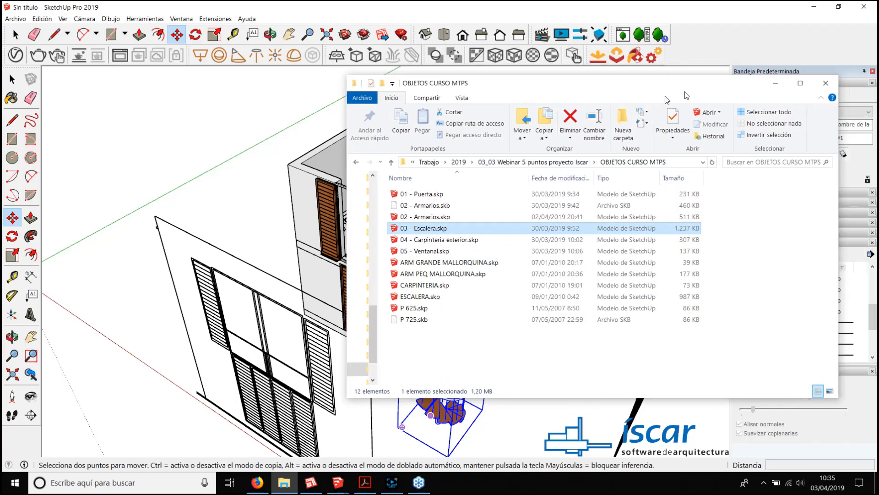
{"action": "left_click", "coordinate": [775, 92]}
Step: Move the spiral staircase by its top step's corner into the circular stairwell, matching the stair landing corner on the upper-floor plan
{"action": "scroll", "coordinate": [415, 376], "scroll_direction": "up", "scroll_amount": 3}
{"action": "middle_click_drag", "start_coordinate": [416, 377], "coordinate": [518, 451]}
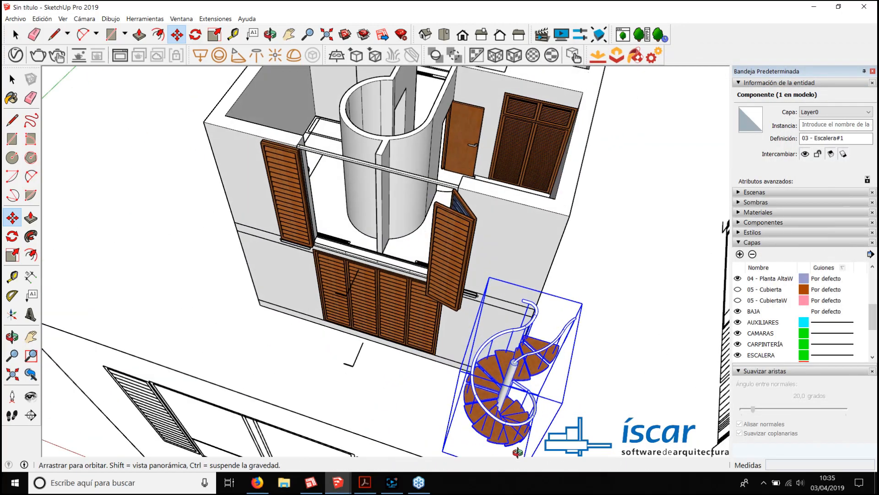
{"action": "scroll", "coordinate": [572, 348], "scroll_direction": "up", "scroll_amount": 5}
{"action": "mouse_move", "coordinate": [572, 348]}
{"action": "middle_mouse_down"}
{"action": "mouse_move", "coordinate": [612, 279]}
{"action": "mouse_move", "coordinate": [539, 412]}
{"action": "middle_mouse_up"}
{"action": "left_click", "coordinate": [612, 280]}
{"action": "scroll", "coordinate": [612, 279], "scroll_direction": "down", "scroll_amount": 5}
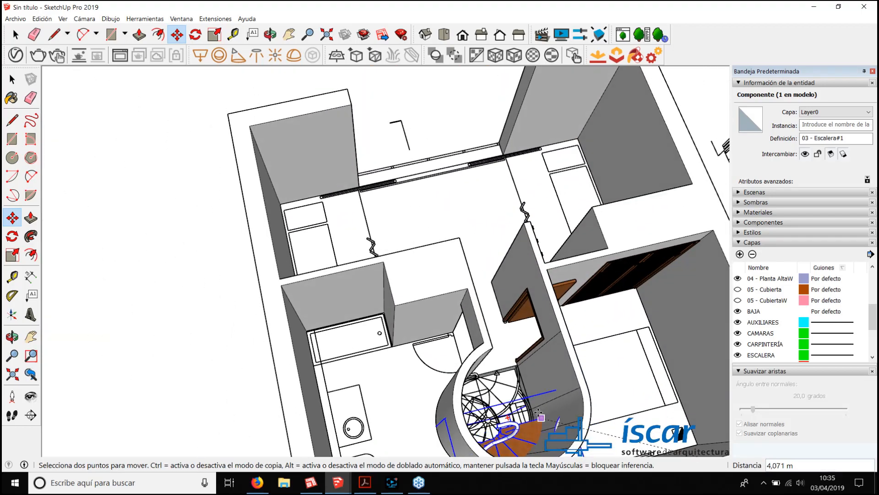
{"action": "scroll", "coordinate": [539, 414], "scroll_direction": "up", "scroll_amount": 8}
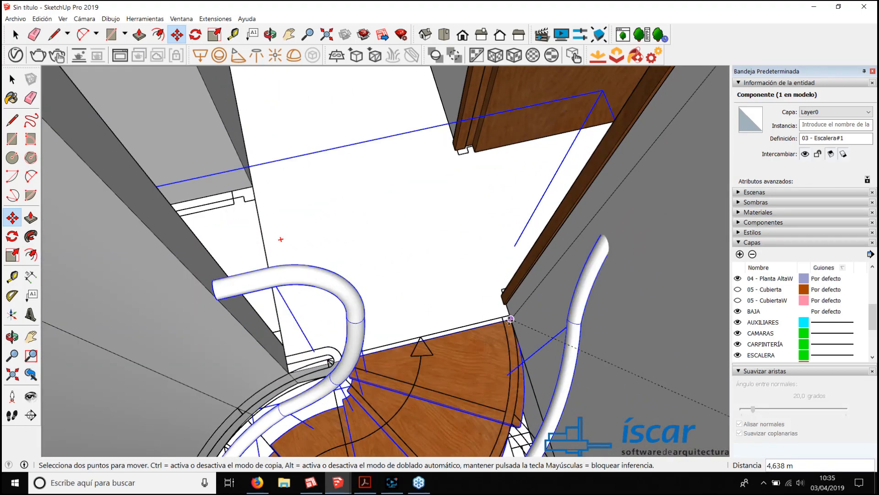
{"action": "scroll", "coordinate": [508, 316], "scroll_direction": "up", "scroll_amount": 5}
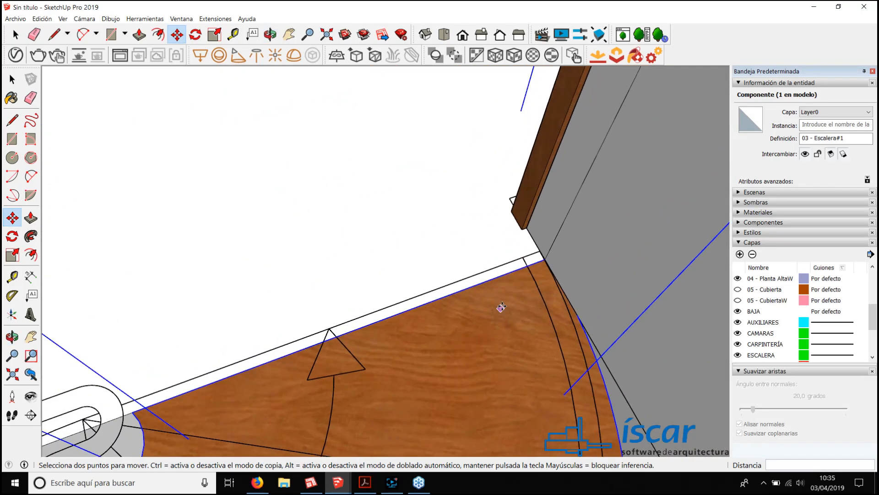
Step: Lower the spiral staircase 0.2 m along the blue axis
{"action": "type", "text": ",2"}
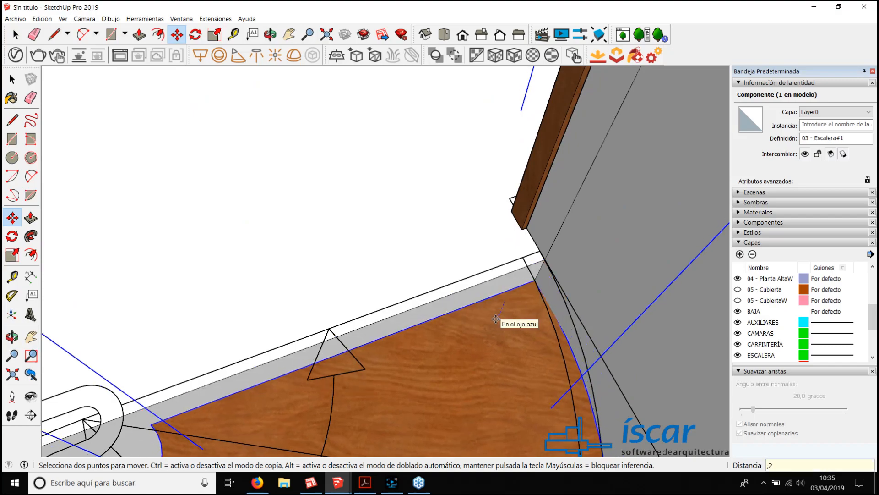
{"action": "key", "text": "Return"}
{"action": "scroll", "coordinate": [492, 257], "scroll_direction": "down", "scroll_amount": 8}
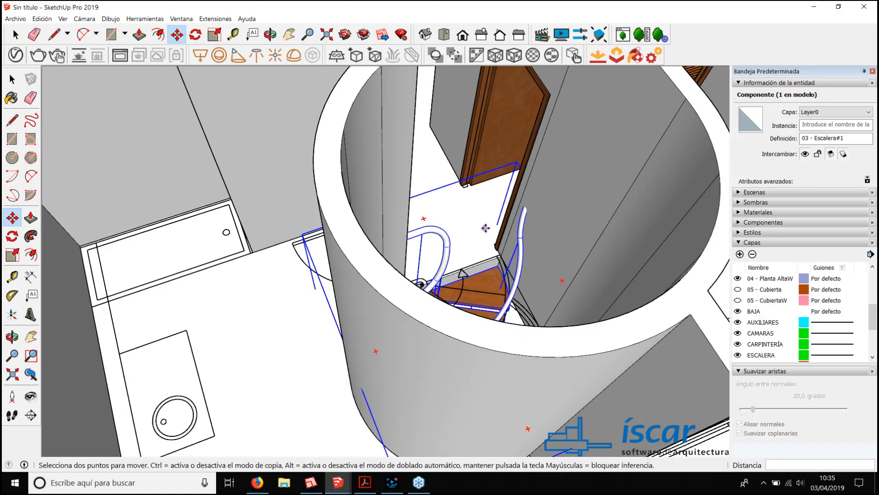
{"action": "scroll", "coordinate": [485, 227], "scroll_direction": "down", "scroll_amount": 10}
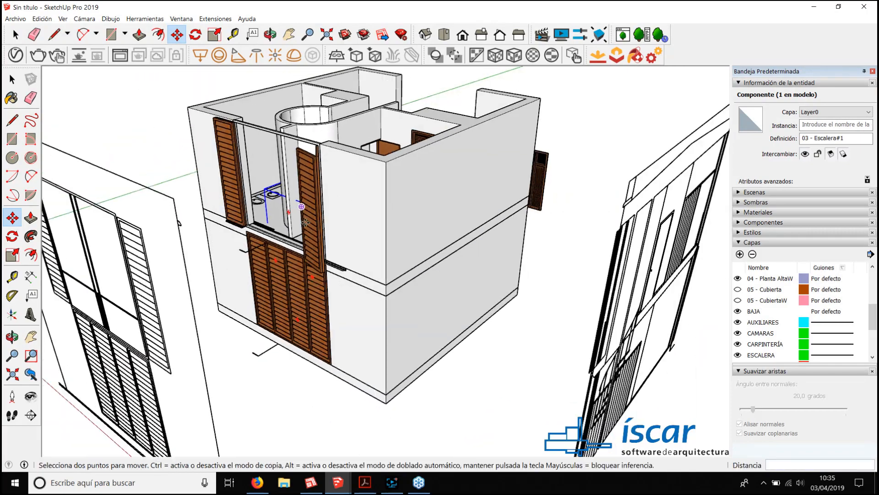
Step: Assign the spiral staircase component to the 02 - Planta BajaW layer
{"action": "middle_click_drag", "start_coordinate": [304, 223], "coordinate": [404, 286]}
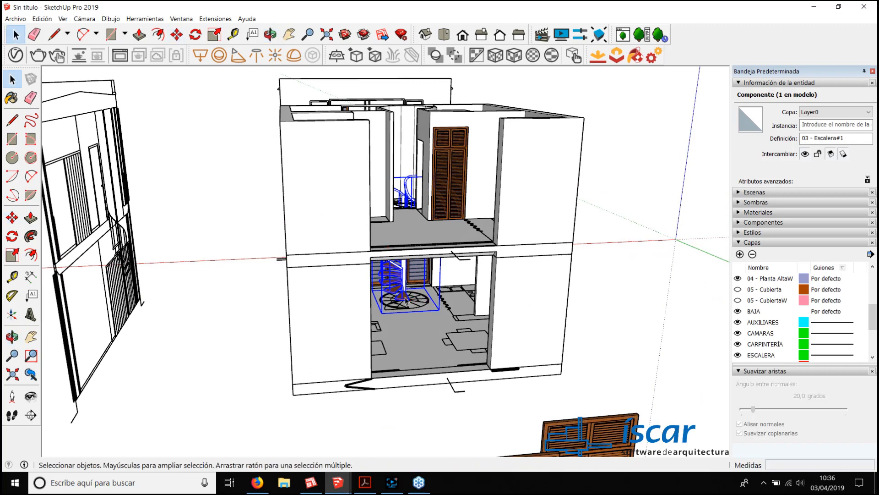
{"action": "left_click", "coordinate": [868, 112]}
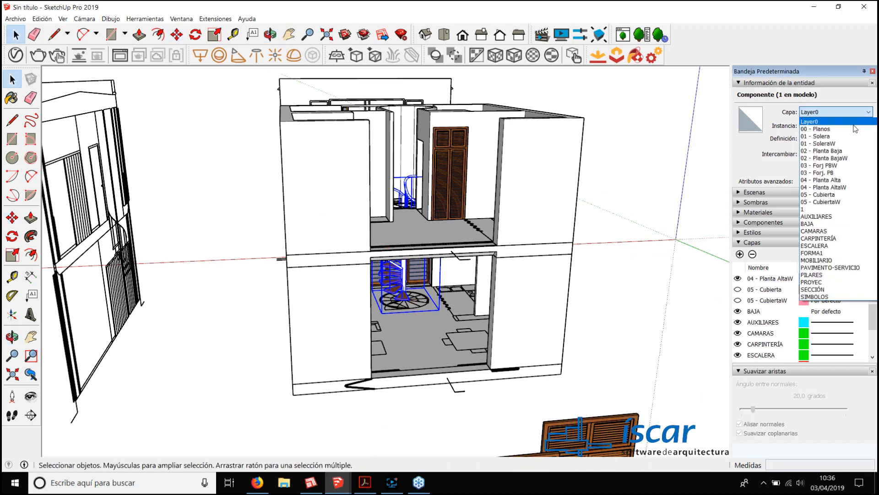
{"action": "left_click", "coordinate": [846, 159]}
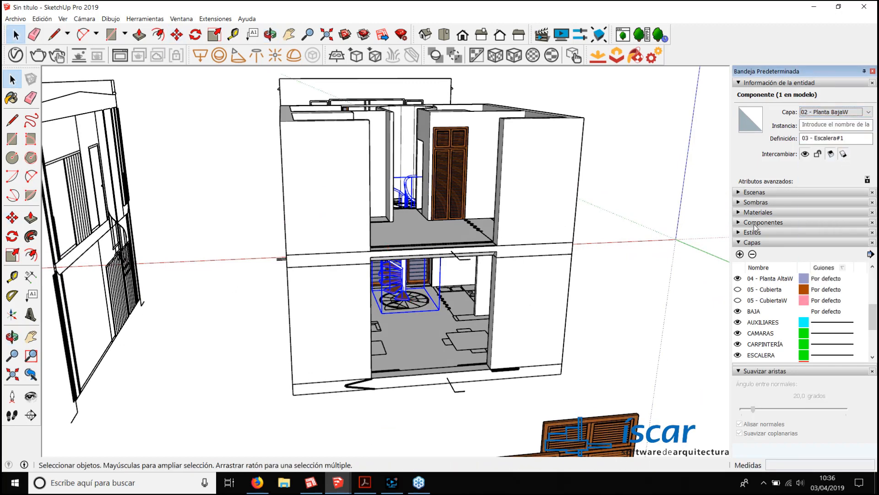
{"action": "left_click", "coordinate": [680, 266]}
Step: Open the façade carpentry component, assign its lower shutter group to the 02 - Planta BajaW layer and close the component
{"action": "middle_click_drag", "start_coordinate": [184, 229], "coordinate": [426, 293]}
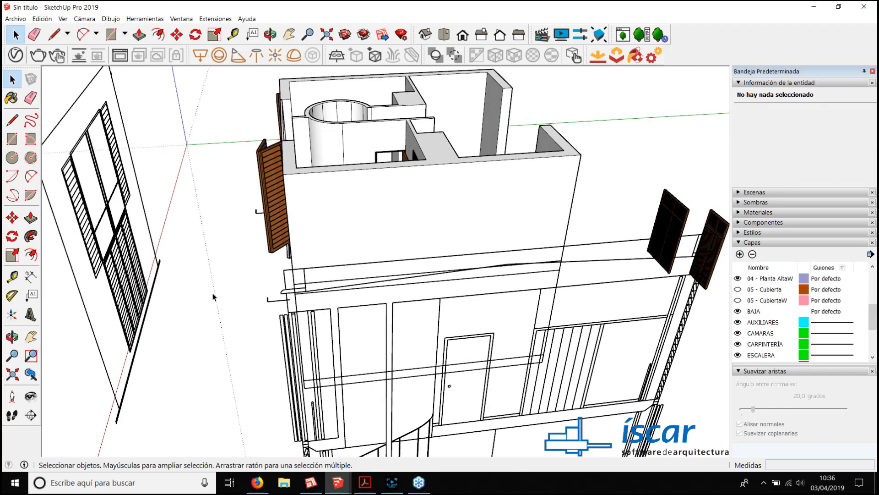
{"action": "middle_click_drag", "start_coordinate": [214, 296], "coordinate": [416, 302]}
{"action": "double_click", "coordinate": [246, 325]}
{"action": "left_click", "coordinate": [250, 330]}
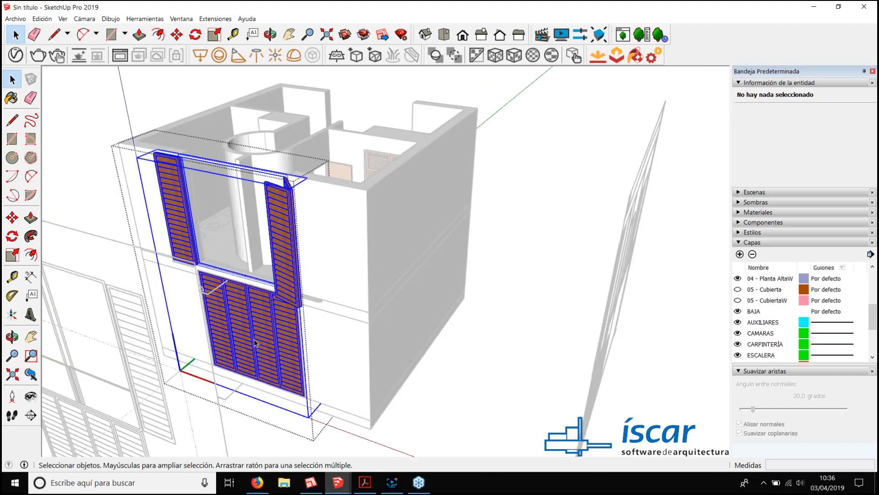
{"action": "double_click", "coordinate": [251, 333]}
{"action": "left_click", "coordinate": [251, 333]}
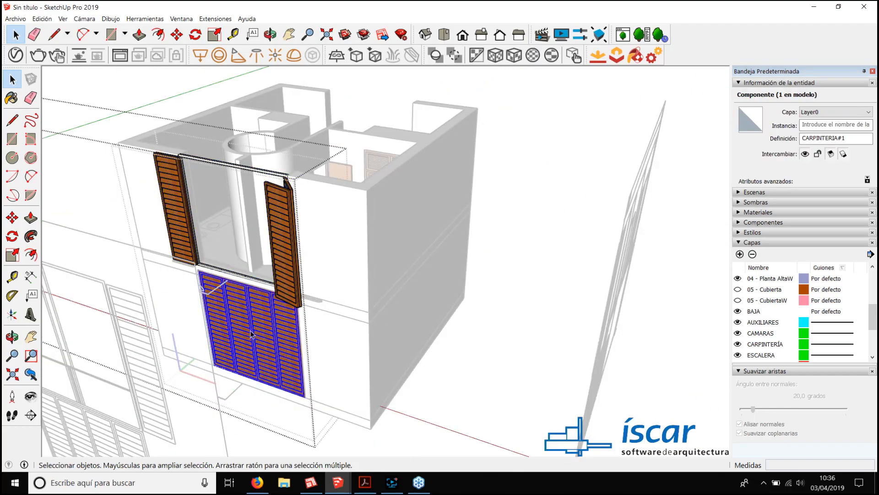
{"action": "left_click", "coordinate": [836, 112]}
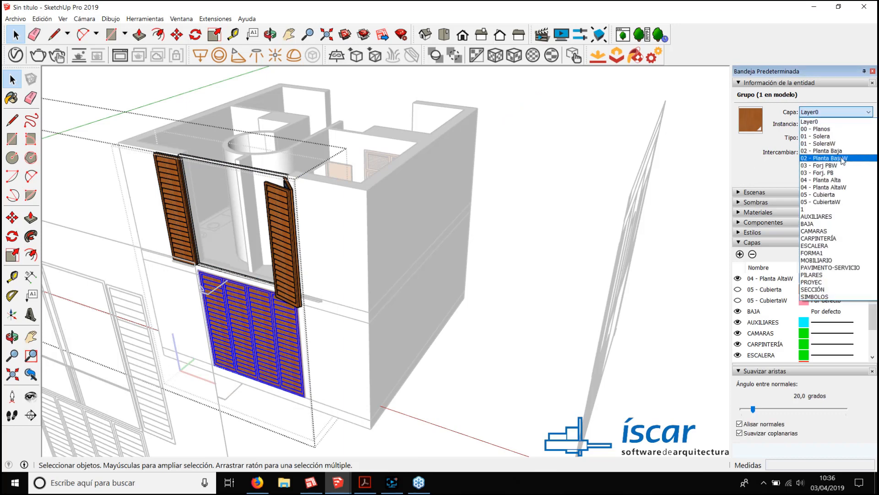
{"action": "left_click", "coordinate": [829, 158]}
{"action": "left_click", "coordinate": [497, 257]}
{"action": "left_click", "coordinate": [537, 245]}
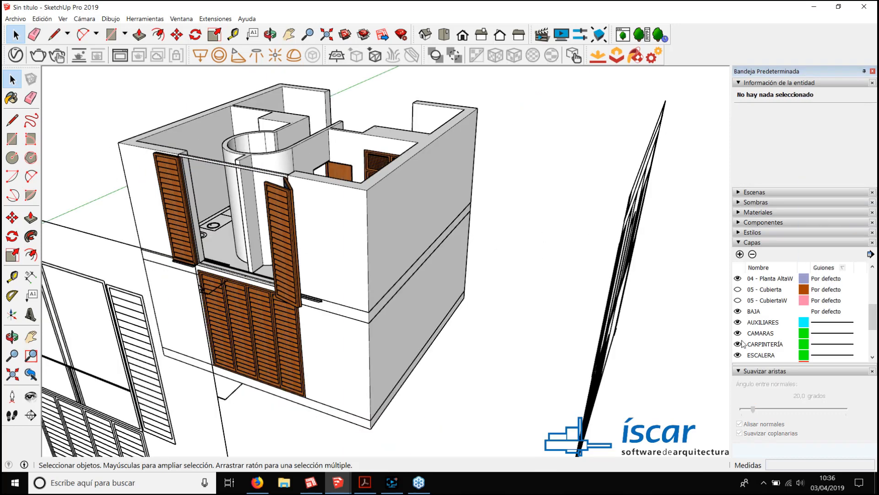
Step: Hide the 04 - Planta AltaW layer and toggle the 03 - Forj PBW and 02 - Planta BajaW layers off and back on
{"action": "scroll", "coordinate": [739, 323], "scroll_direction": "up", "scroll_amount": 2}
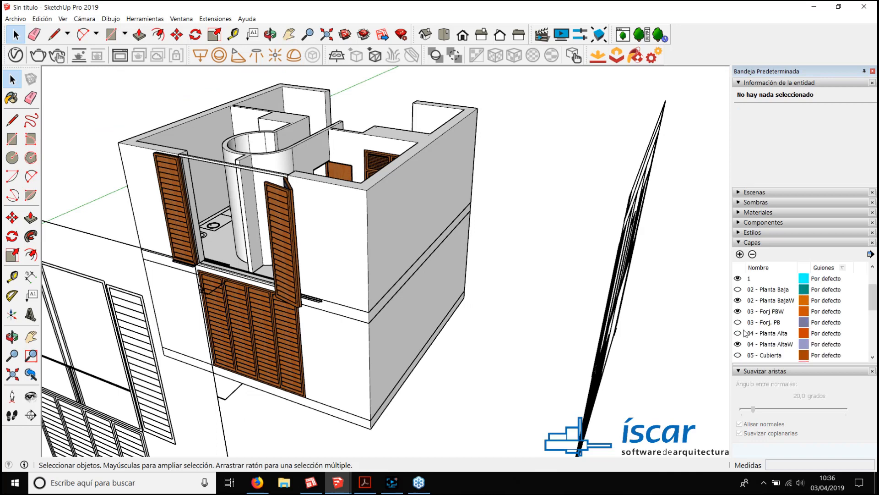
{"action": "left_click", "coordinate": [739, 344]}
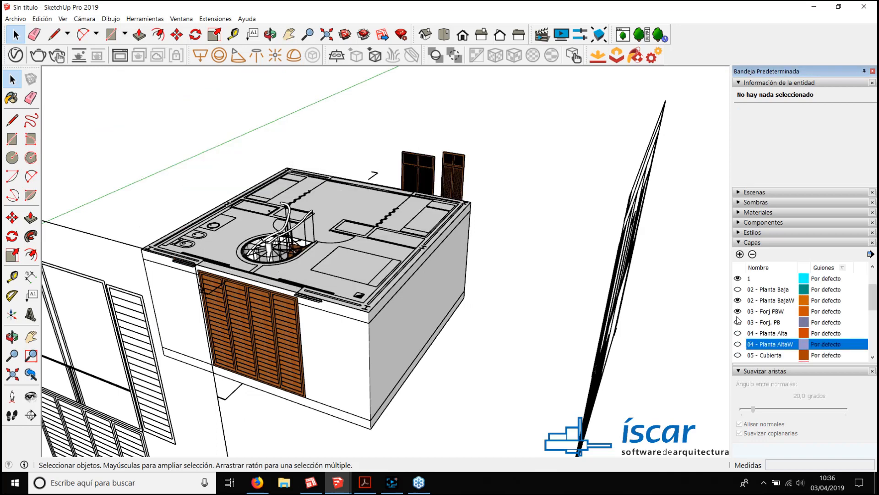
{"action": "left_click", "coordinate": [738, 311]}
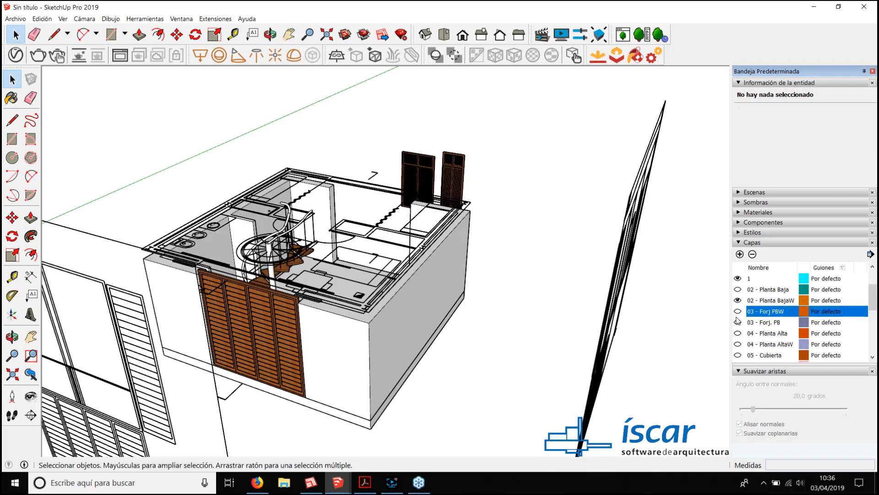
{"action": "left_click", "coordinate": [738, 300]}
{"action": "left_click", "coordinate": [738, 300]}
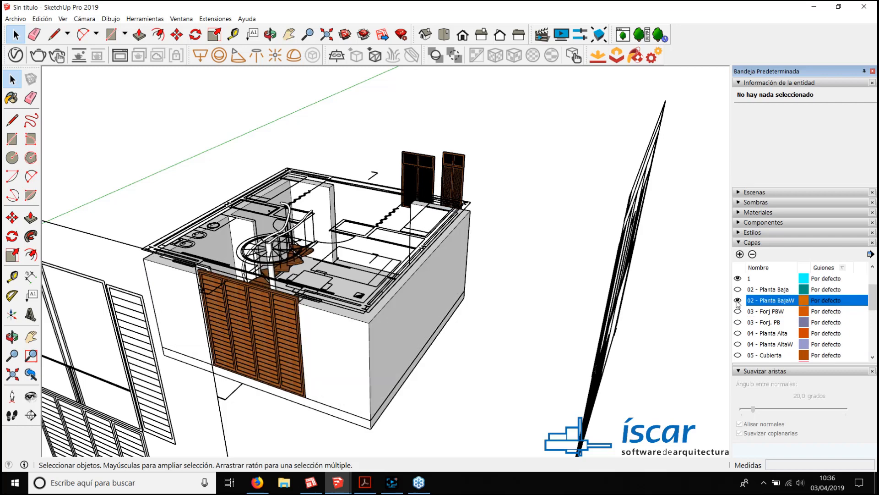
{"action": "left_click", "coordinate": [738, 300]}
{"action": "left_click", "coordinate": [737, 300]}
{"action": "left_click", "coordinate": [738, 311]}
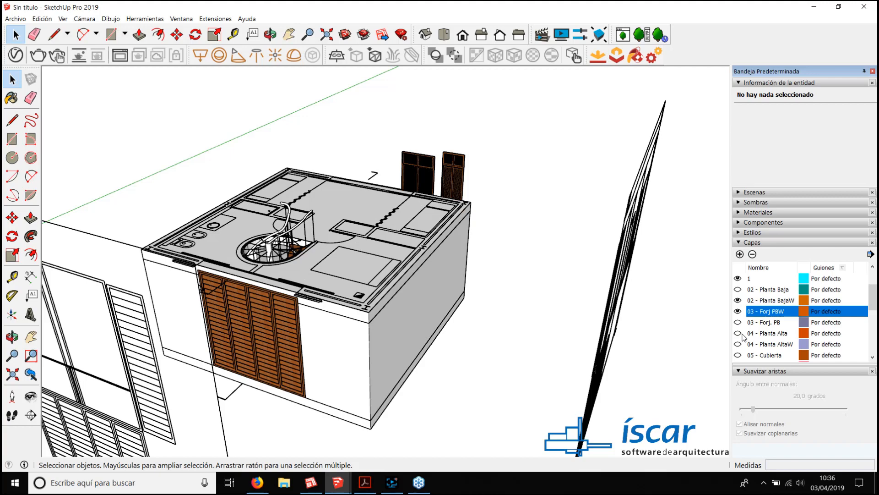
Step: Examine the isolated ground floor, its upper slab, the spiral staircase in the stairwell and the façade shutters
{"action": "scroll", "coordinate": [340, 349], "scroll_direction": "up", "scroll_amount": 5}
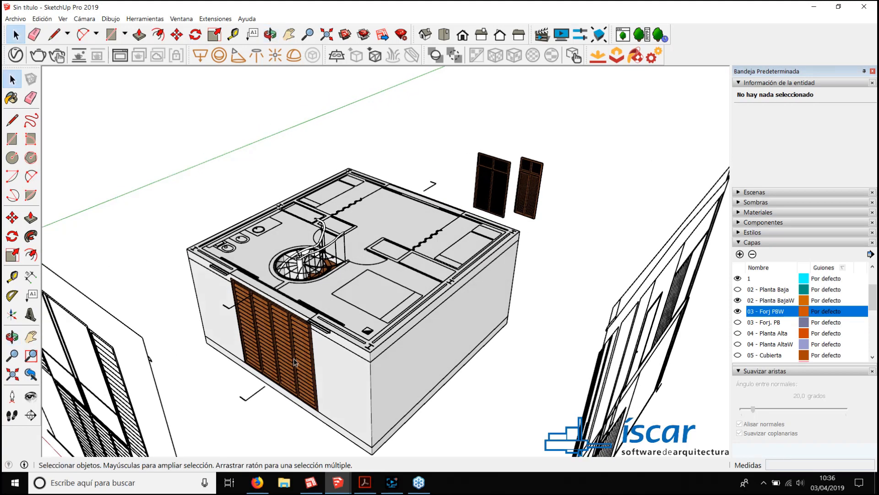
{"action": "middle_click_drag", "start_coordinate": [274, 354], "coordinate": [292, 316]}
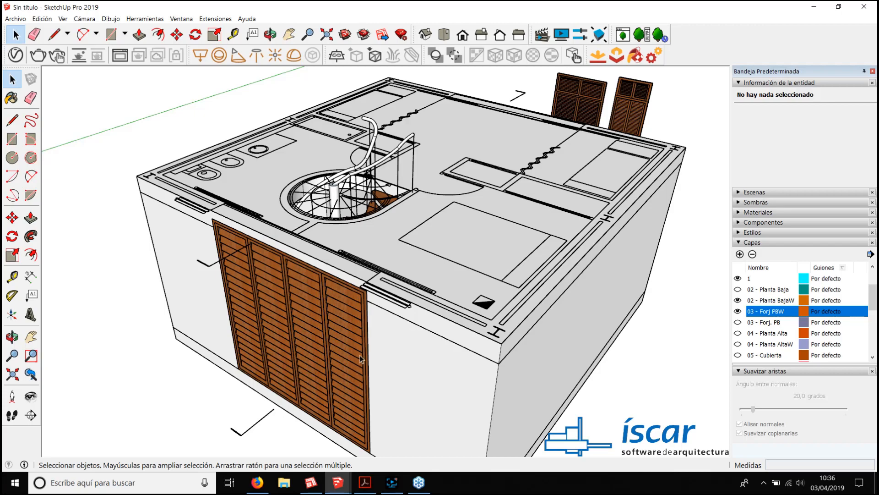
{"action": "middle_click_drag", "start_coordinate": [361, 359], "coordinate": [322, 232]}
{"action": "scroll", "coordinate": [288, 228], "scroll_direction": "up", "scroll_amount": 5}
{"action": "scroll", "coordinate": [331, 242], "scroll_direction": "down", "scroll_amount": 8}
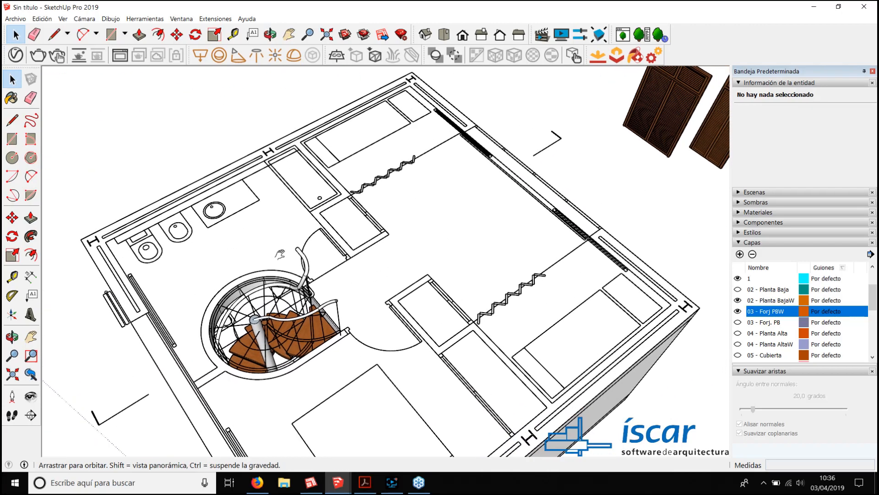
{"action": "middle_click_drag", "start_coordinate": [337, 282], "coordinate": [382, 280]}
{"action": "middle_click_drag", "start_coordinate": [357, 319], "coordinate": [349, 319]}
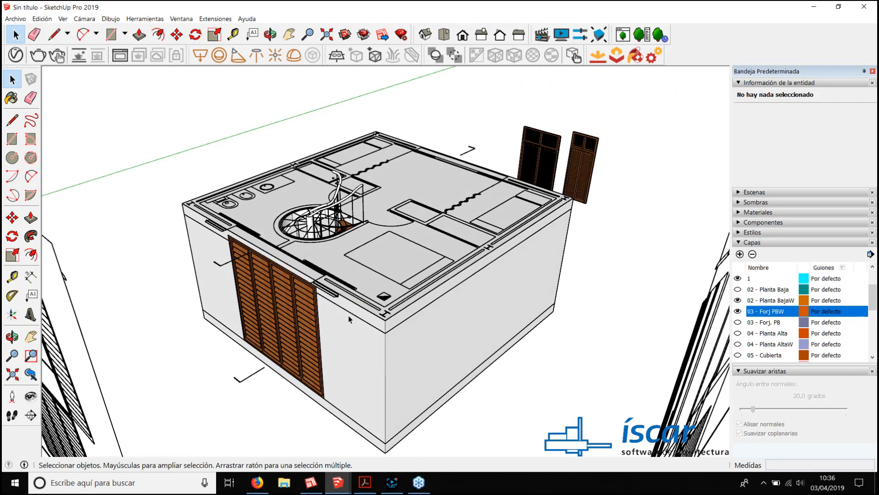
{"action": "middle_click_drag", "start_coordinate": [290, 320], "coordinate": [695, 323]}
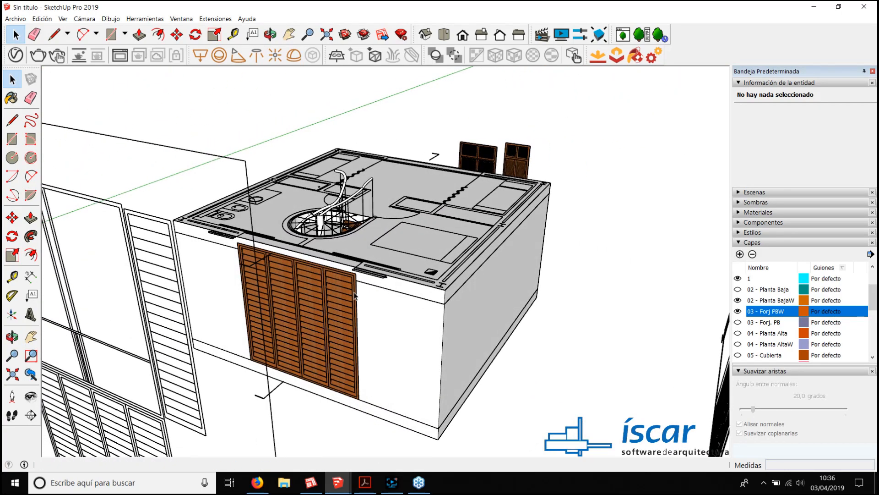
Step: Show the 04 - Planta AltaW and 05 - CubiertaW layers, keeping the 05 - Cubierta layer hidden
{"action": "left_click", "coordinate": [737, 344]}
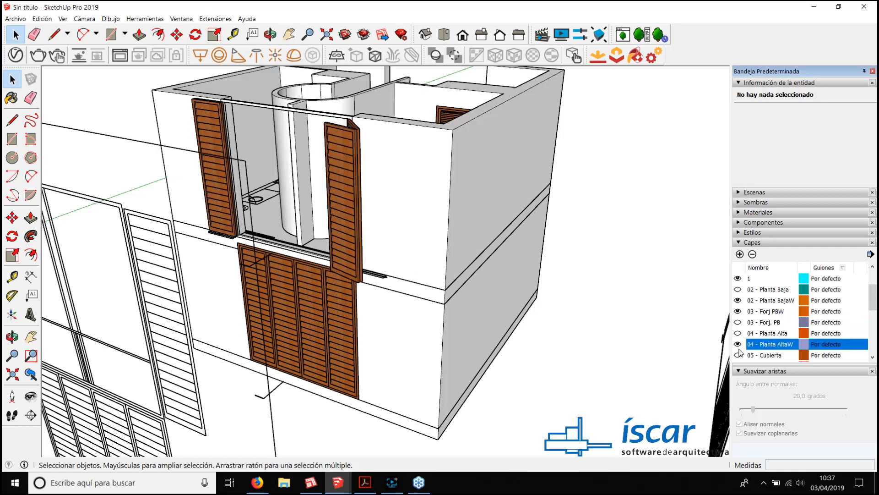
{"action": "scroll", "coordinate": [764, 336], "scroll_direction": "down", "scroll_amount": 2}
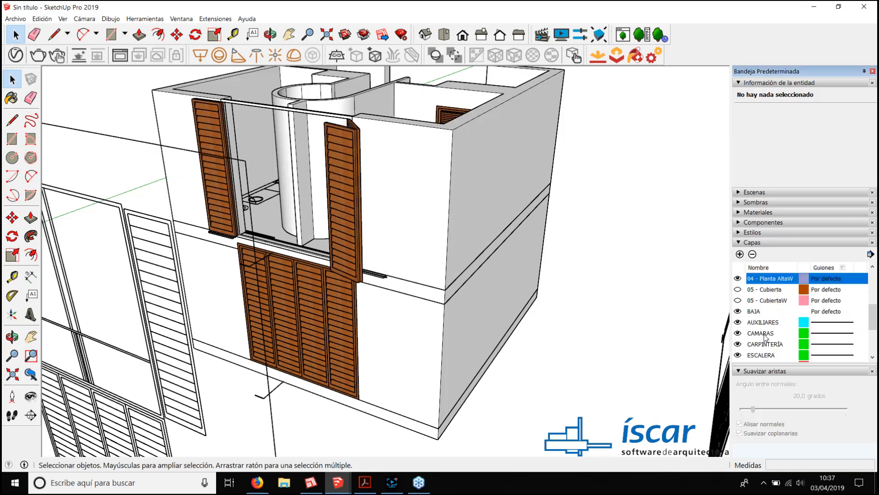
{"action": "left_click", "coordinate": [738, 290]}
{"action": "scroll", "coordinate": [507, 302], "scroll_direction": "down", "scroll_amount": 3}
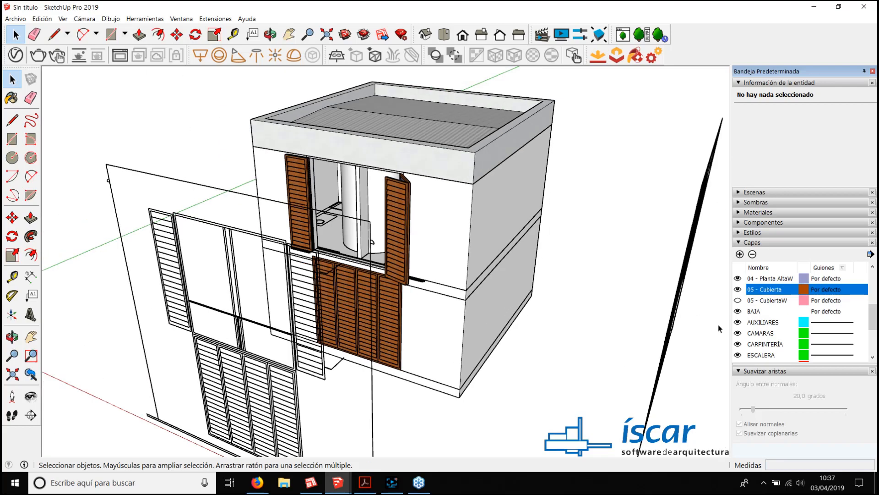
{"action": "left_click", "coordinate": [737, 289]}
{"action": "left_click", "coordinate": [738, 301]}
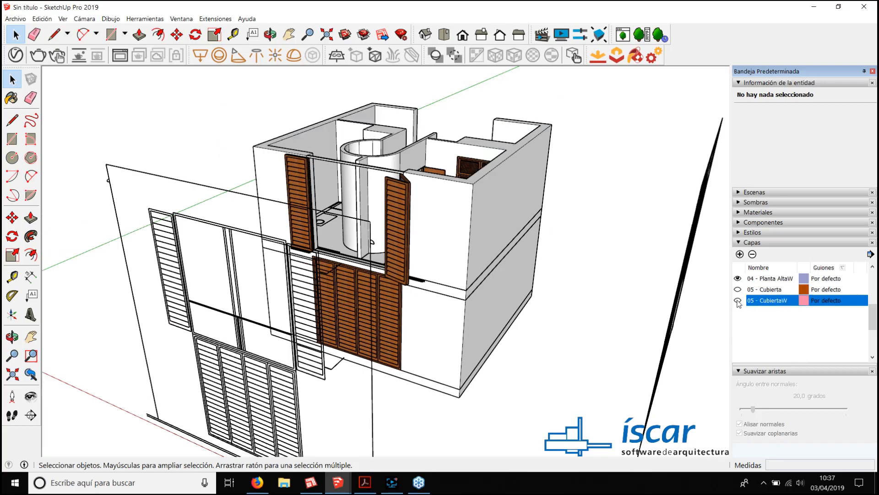
{"action": "middle_click_drag", "start_coordinate": [467, 257], "coordinate": [486, 317]}
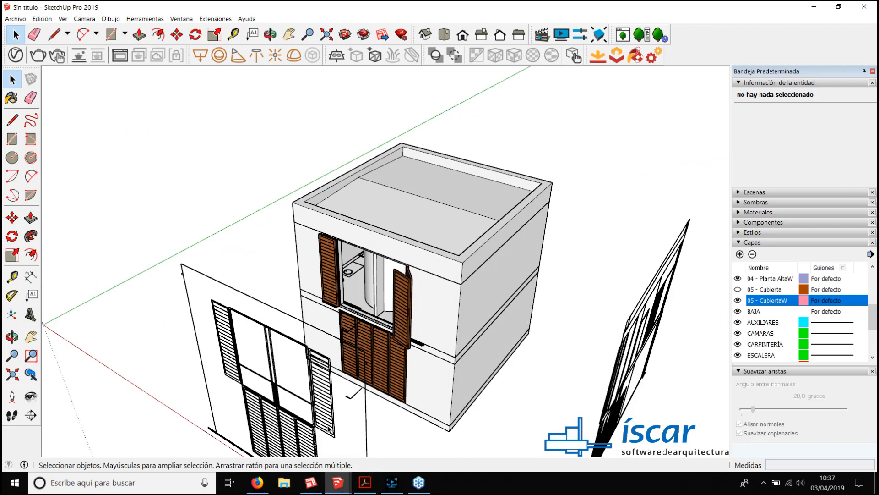
{"action": "middle_click_drag", "start_coordinate": [471, 377], "coordinate": [470, 353]}
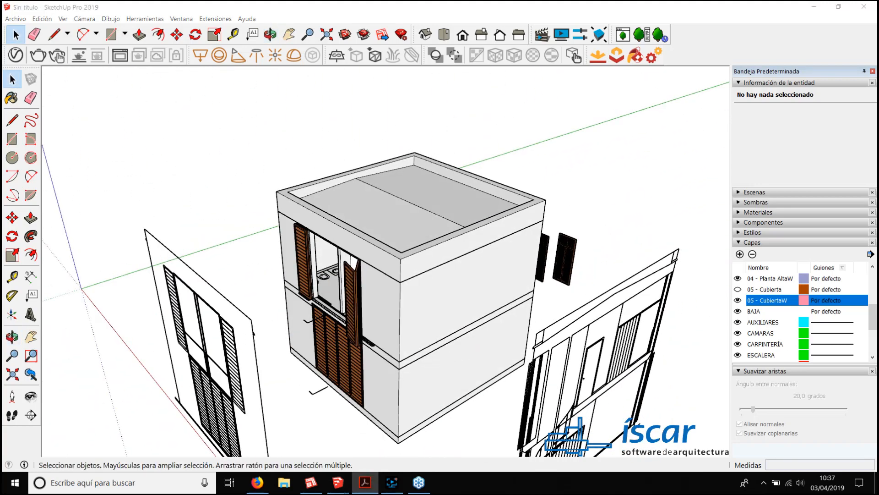
Step: Switch to the webinar PDF in Adobe Acrobat, advance to the Aplicación de Texturas slide and clear the window off the model
{"action": "mouse_move", "coordinate": [878, 125]}
{"action": "left_mouse_down"}
{"action": "mouse_move", "coordinate": [738, 125]}
{"action": "mouse_move", "coordinate": [402, 80]}
{"action": "left_mouse_up"}
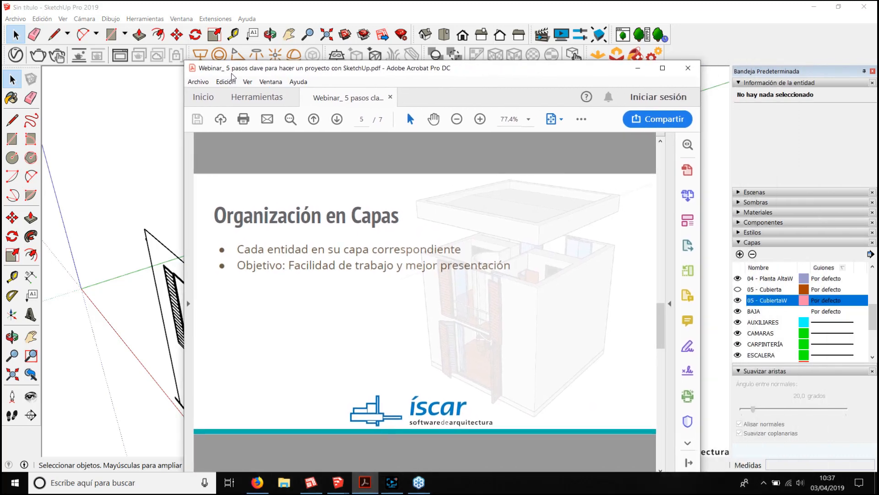
{"action": "scroll", "coordinate": [364, 248], "scroll_direction": "down", "scroll_amount": 1}
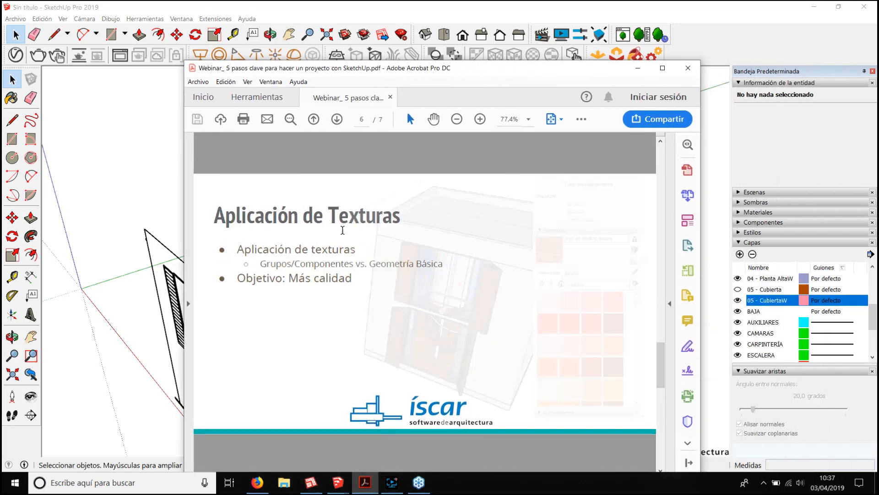
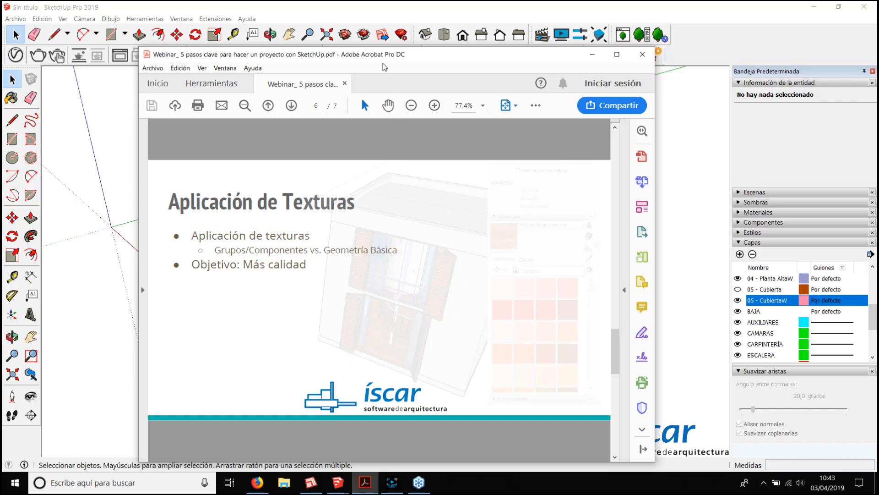
{"action": "left_click_drag", "start_coordinate": [379, 56], "coordinate": [877, 46]}
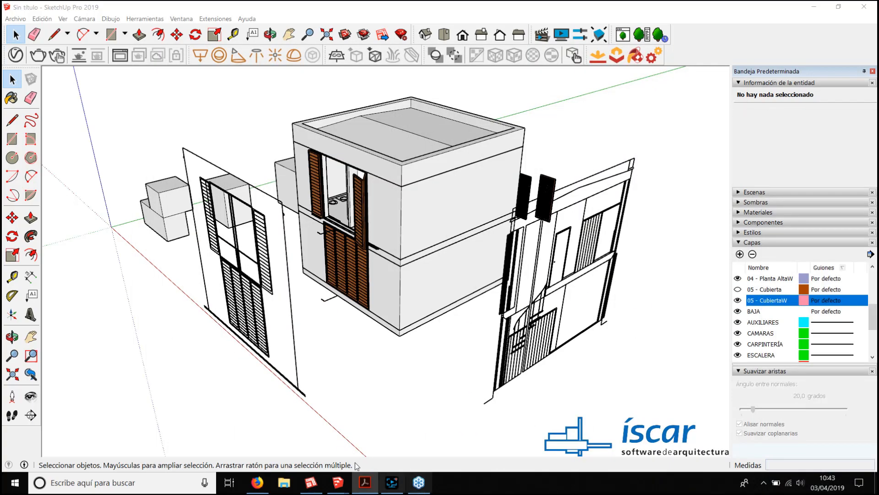
Step: Switch to File Explorer and open the webinar project's Texturas folder beside the model
{"action": "left_click", "coordinate": [284, 482]}
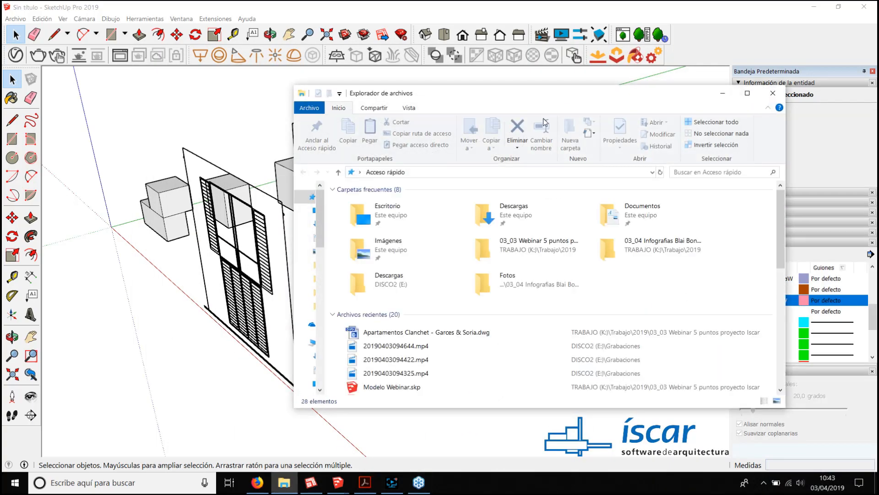
{"action": "mouse_move", "coordinate": [684, 94]}
{"action": "left_mouse_down"}
{"action": "mouse_move", "coordinate": [689, 140]}
{"action": "mouse_move", "coordinate": [878, 170]}
{"action": "left_mouse_up"}
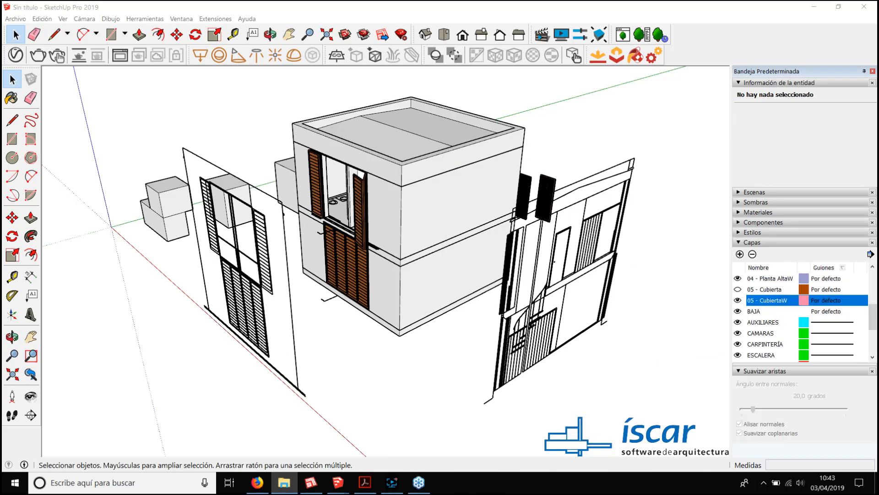
{"action": "mouse_move", "coordinate": [878, 169]}
{"action": "left_mouse_down"}
{"action": "mouse_move", "coordinate": [878, 119]}
{"action": "mouse_move", "coordinate": [783, 95]}
{"action": "mouse_move", "coordinate": [790, 41]}
{"action": "left_mouse_up"}
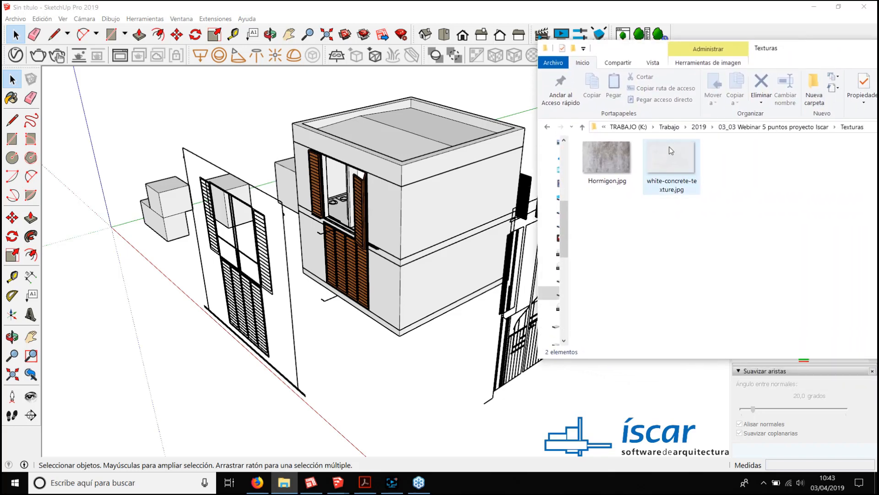
Step: Paint the two sample cubes nearest the stacked pair with the Piso de madera oscura material from the Madera collection
{"action": "scroll", "coordinate": [244, 221], "scroll_direction": "down", "scroll_amount": 3}
{"action": "mouse_move", "coordinate": [244, 222]}
{"action": "middle_mouse_down"}
{"action": "mouse_move", "coordinate": [442, 260]}
{"action": "mouse_move", "coordinate": [383, 261]}
{"action": "mouse_move", "coordinate": [435, 266]}
{"action": "middle_mouse_up"}
{"action": "middle_click_drag", "start_coordinate": [293, 279], "coordinate": [394, 288]}
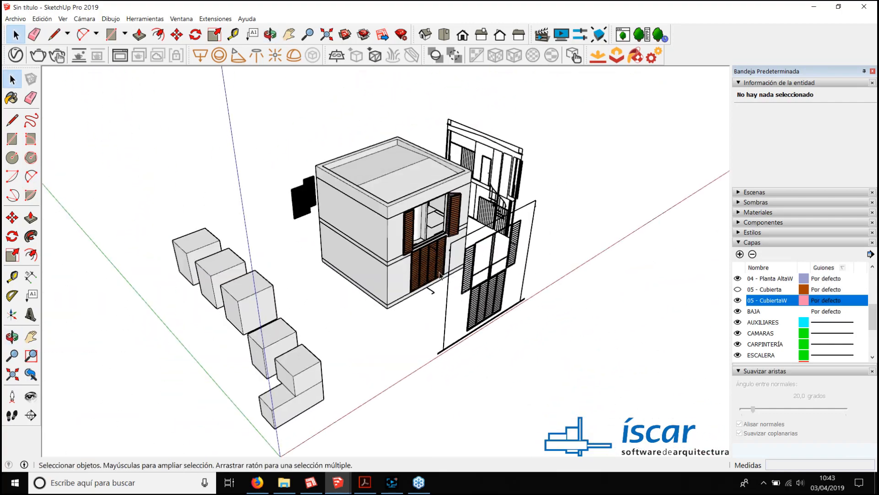
{"action": "mouse_move", "coordinate": [202, 340]}
{"action": "middle_mouse_down"}
{"action": "mouse_move", "coordinate": [236, 332]}
{"action": "mouse_move", "coordinate": [342, 339]}
{"action": "middle_mouse_up"}
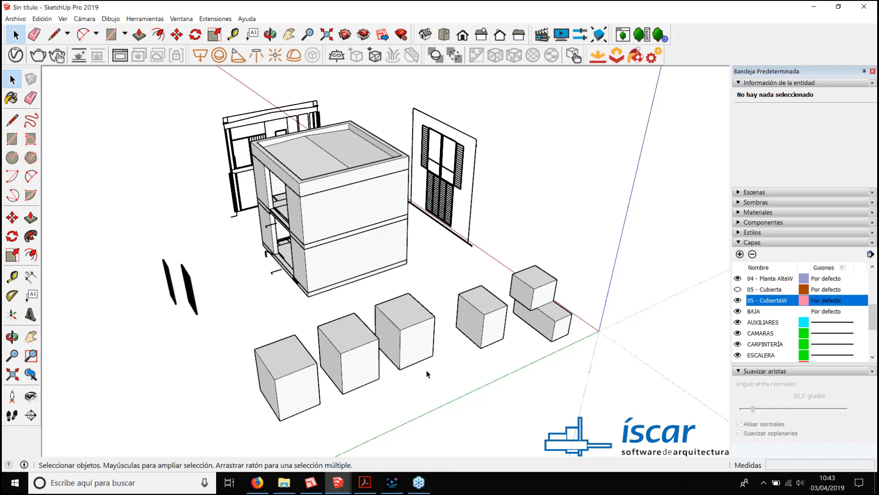
{"action": "middle_click_drag", "start_coordinate": [494, 331], "coordinate": [391, 320]}
{"action": "scroll", "coordinate": [423, 283], "scroll_direction": "down", "scroll_amount": 3}
{"action": "scroll", "coordinate": [386, 284], "scroll_direction": "up", "scroll_amount": 5}
{"action": "scroll", "coordinate": [432, 327], "scroll_direction": "up", "scroll_amount": 2}
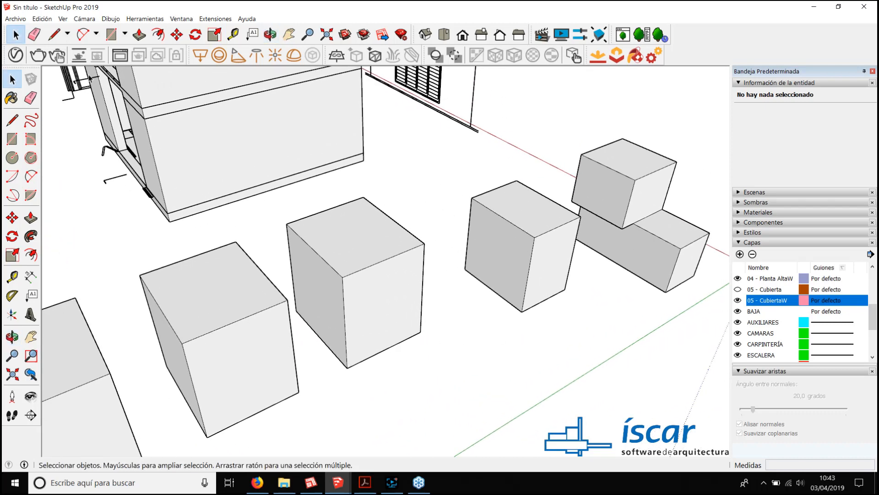
{"action": "left_click", "coordinate": [12, 97]}
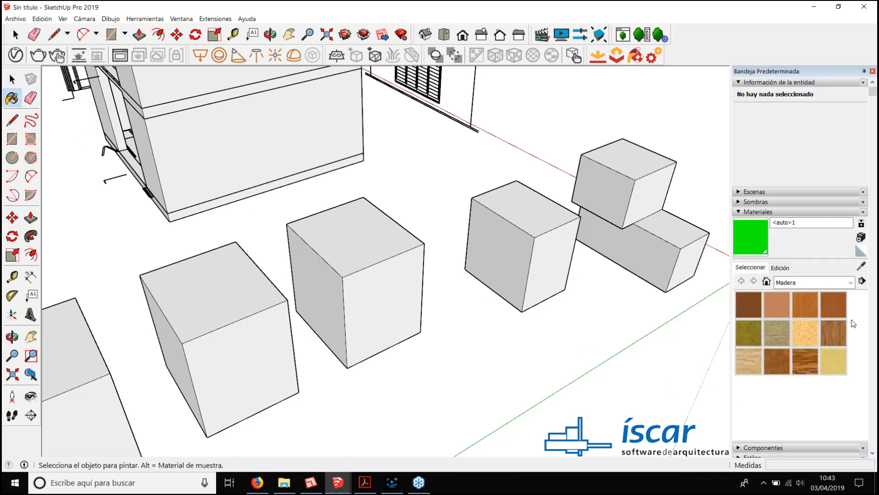
{"action": "left_click", "coordinate": [851, 282]}
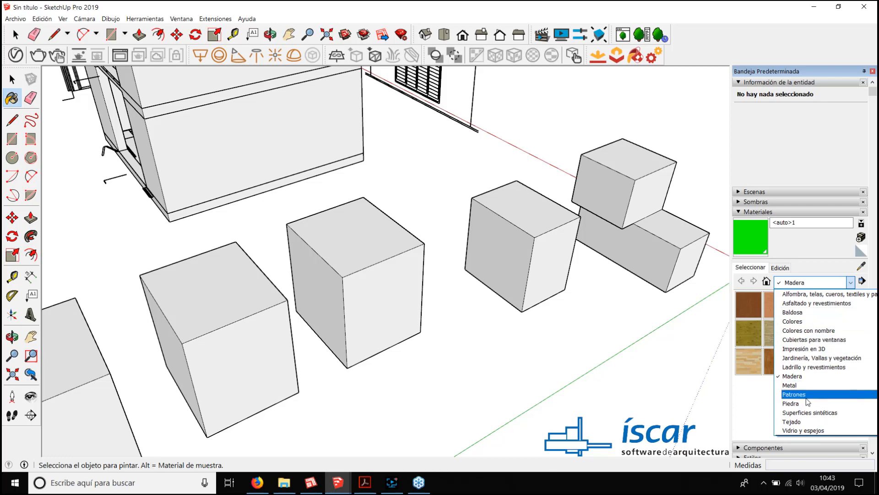
{"action": "left_click", "coordinate": [763, 413]}
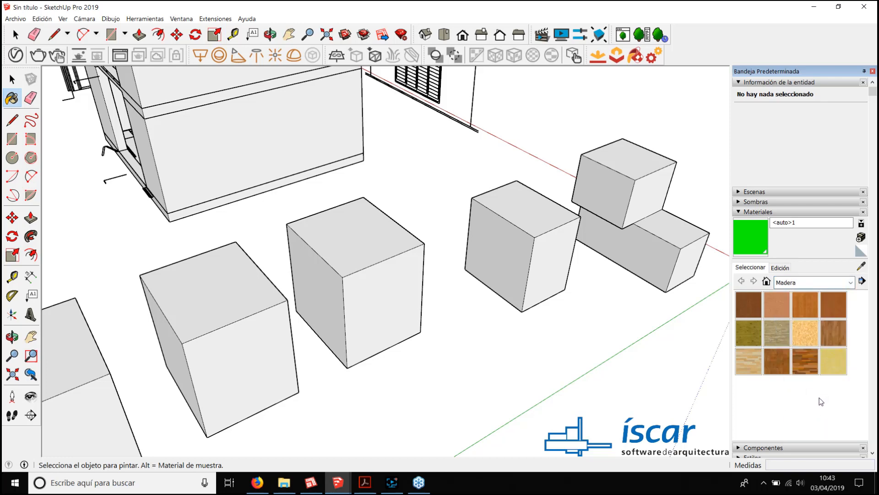
{"action": "left_click", "coordinate": [805, 373]}
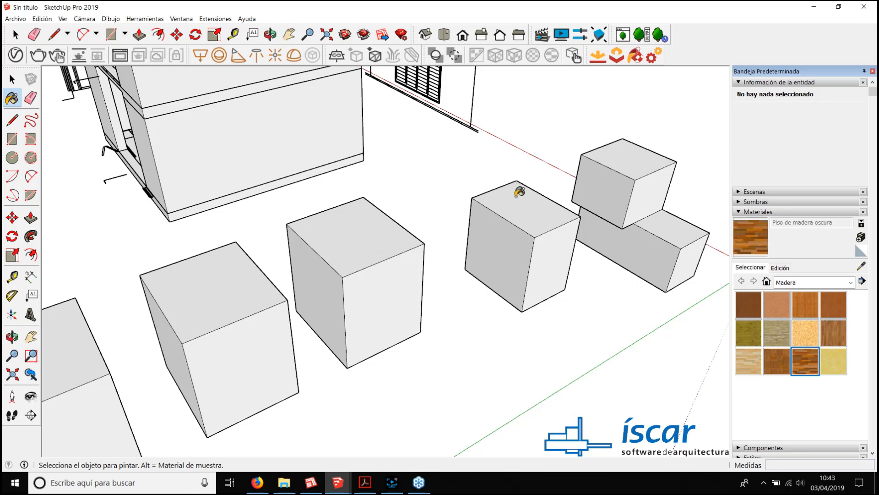
{"action": "left_click", "coordinate": [520, 205]}
{"action": "left_click", "coordinate": [355, 227]}
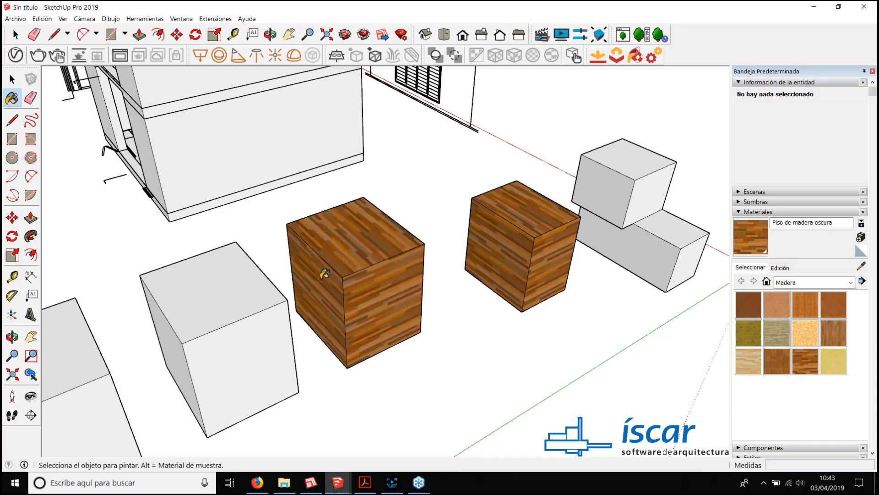
Step: Compare the wood texture on the top and side faces of the two painted cubes
{"action": "mouse_move", "coordinate": [320, 275]}
{"action": "middle_mouse_down"}
{"action": "mouse_move", "coordinate": [636, 242]}
{"action": "mouse_move", "coordinate": [205, 252]}
{"action": "mouse_move", "coordinate": [290, 250]}
{"action": "mouse_move", "coordinate": [232, 235]}
{"action": "mouse_move", "coordinate": [295, 261]}
{"action": "mouse_move", "coordinate": [348, 216]}
{"action": "middle_mouse_up"}
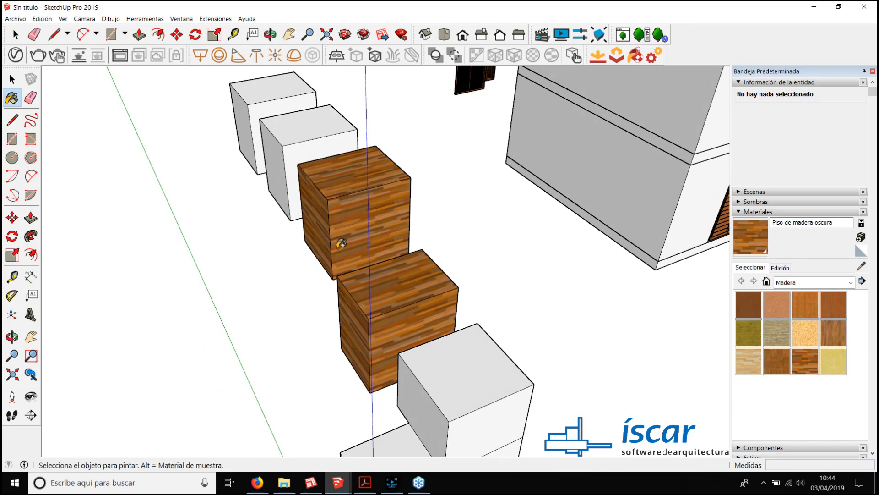
{"action": "mouse_move", "coordinate": [367, 285]}
{"action": "middle_mouse_down", "text": "shift"}
{"action": "mouse_move", "coordinate": [379, 220]}
{"action": "mouse_move", "coordinate": [465, 238]}
{"action": "middle_mouse_up", "text": "shift"}
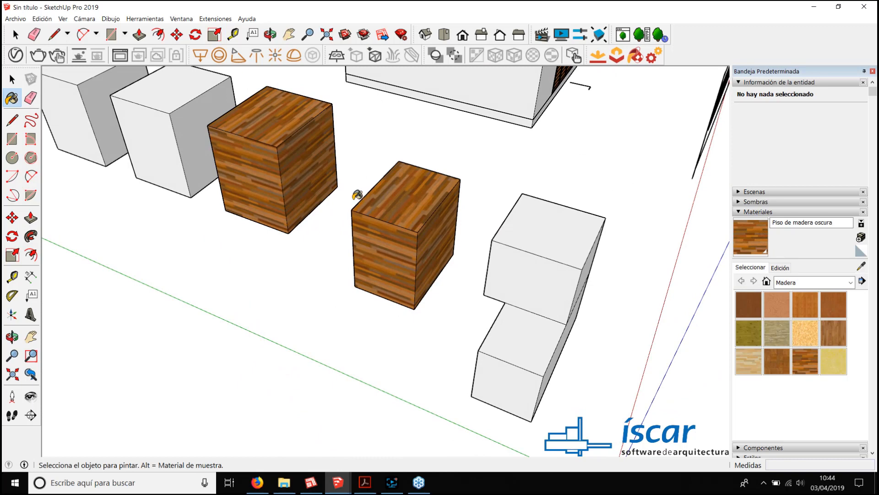
{"action": "mouse_move", "coordinate": [392, 242]}
{"action": "middle_mouse_down"}
{"action": "mouse_move", "coordinate": [381, 265]}
{"action": "mouse_move", "coordinate": [394, 257]}
{"action": "middle_mouse_up"}
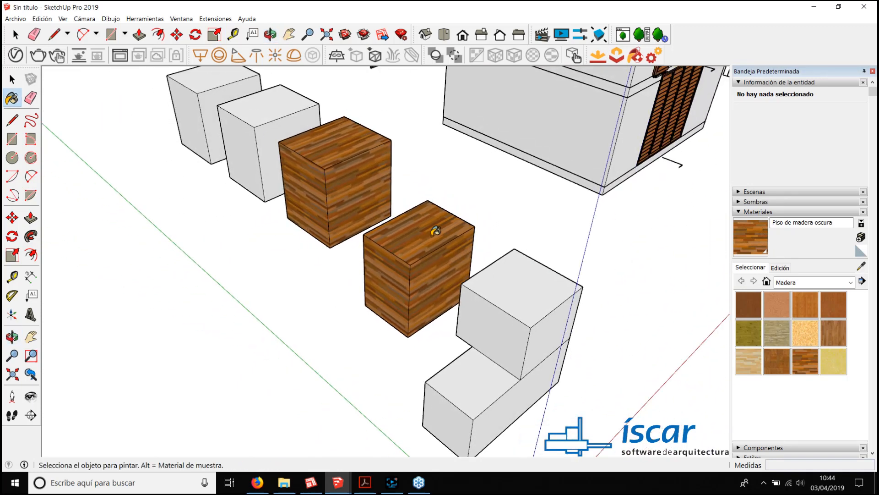
{"action": "scroll", "coordinate": [422, 234], "scroll_direction": "up", "scroll_amount": 4}
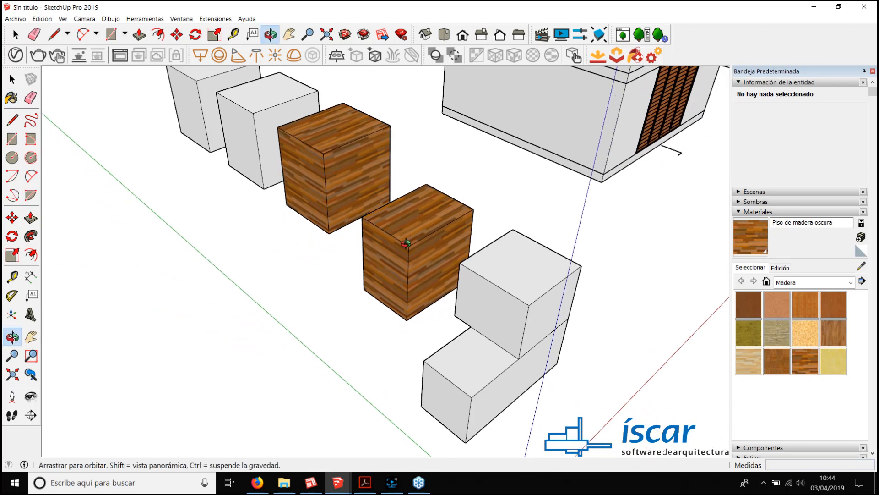
Step: Check which texture options are available for the wood-painted cube group as a whole
{"action": "key", "text": "space"}
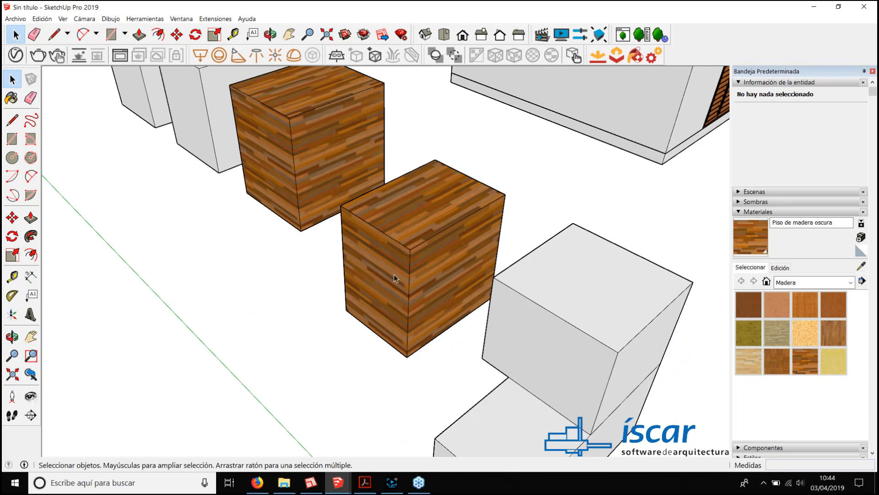
{"action": "scroll", "coordinate": [412, 229], "scroll_direction": "up", "scroll_amount": 3}
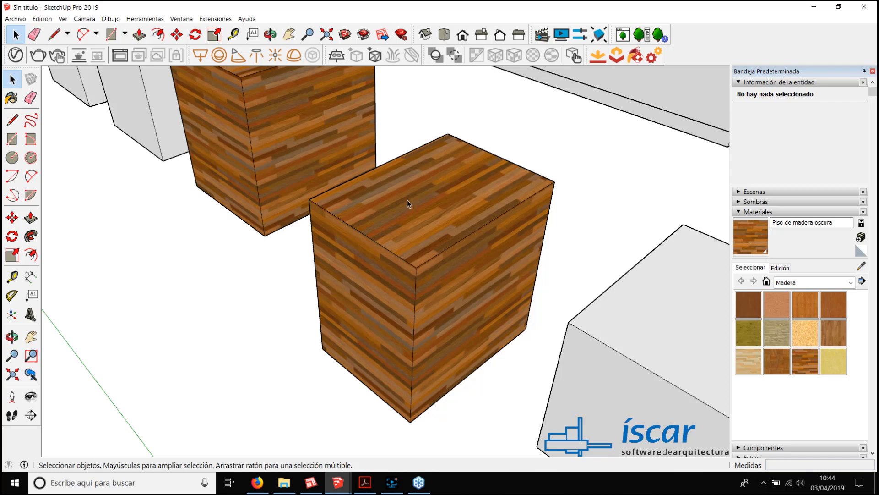
{"action": "right_click", "coordinate": [408, 188]}
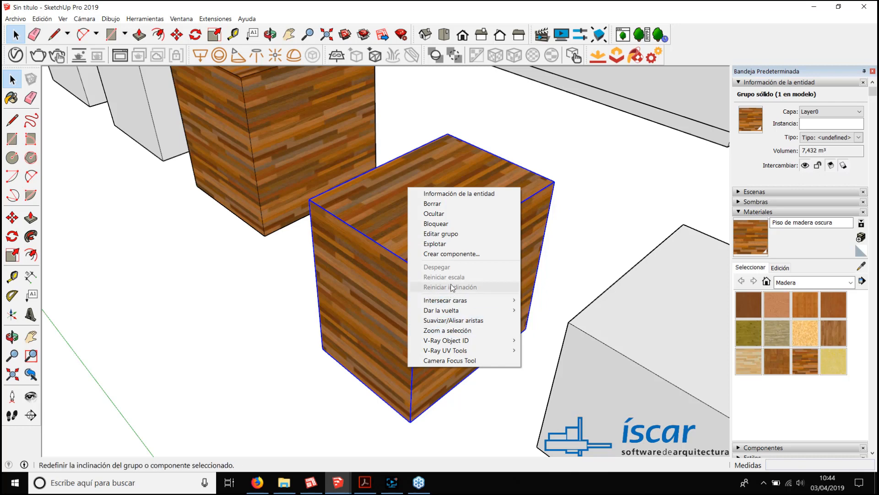
{"action": "mouse_move", "coordinate": [450, 304]}
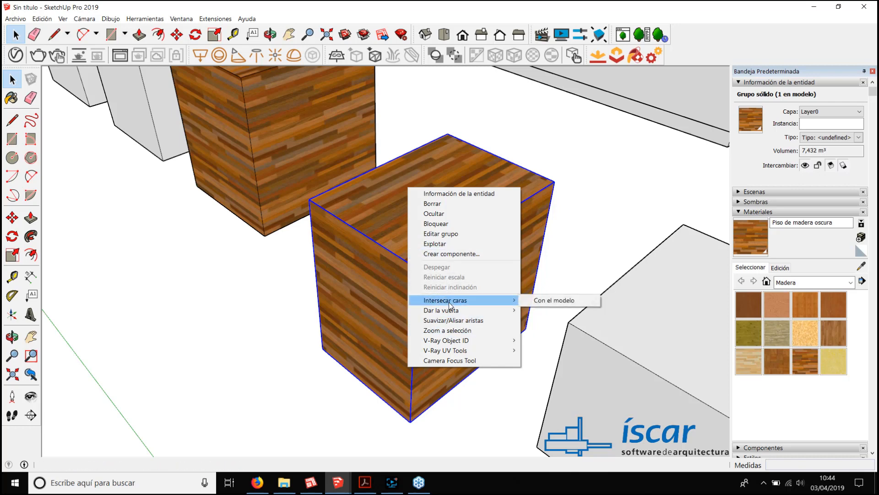
{"action": "left_click", "coordinate": [271, 360]}
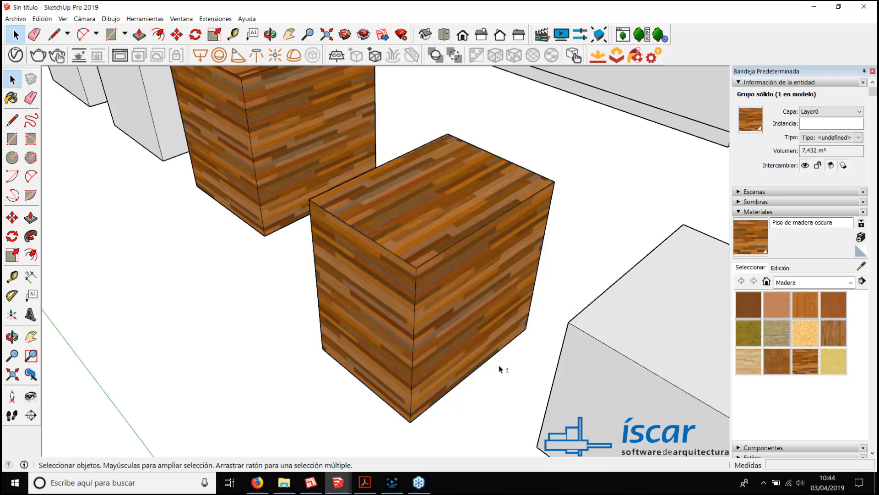
Step: Paint the top face of the upper stacked cube with the Piso de madera oscura material
{"action": "middle_click_drag", "start_coordinate": [501, 366], "coordinate": [422, 281]}
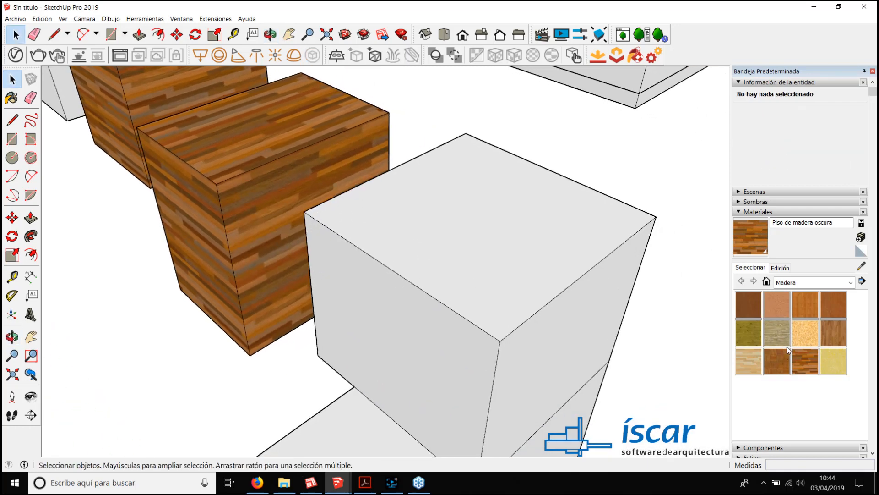
{"action": "left_click", "coordinate": [805, 361]}
{"action": "left_click", "coordinate": [488, 243]}
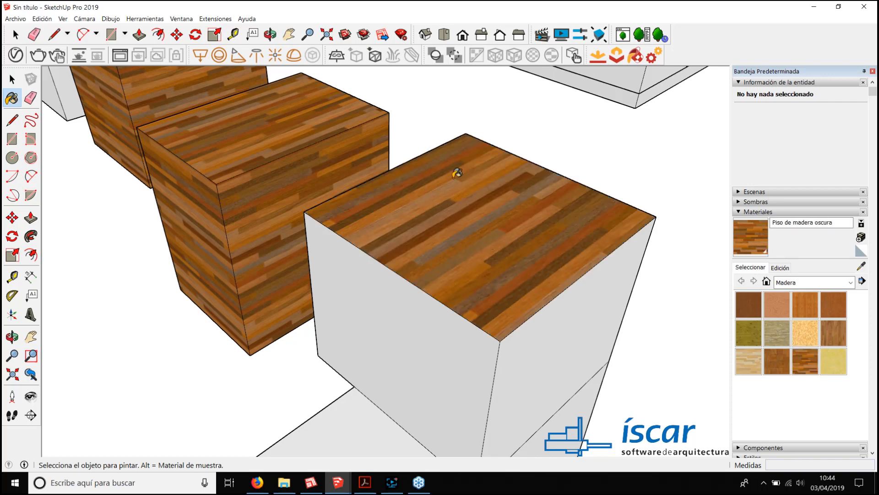
{"action": "key", "text": "space"}
Step: Examine the upper stacked cube's individual faces and the texture options offered for its painted top face
{"action": "left_click", "coordinate": [535, 343]}
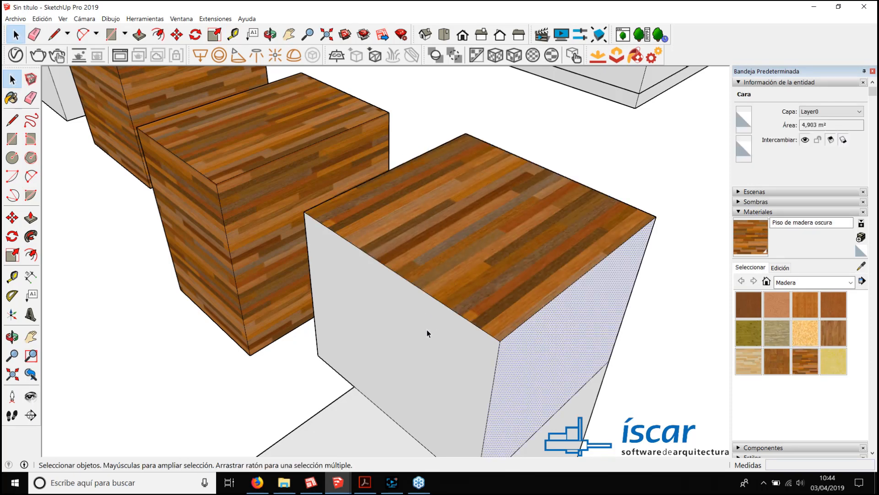
{"action": "left_click", "coordinate": [426, 329]}
{"action": "left_click", "coordinate": [448, 234]}
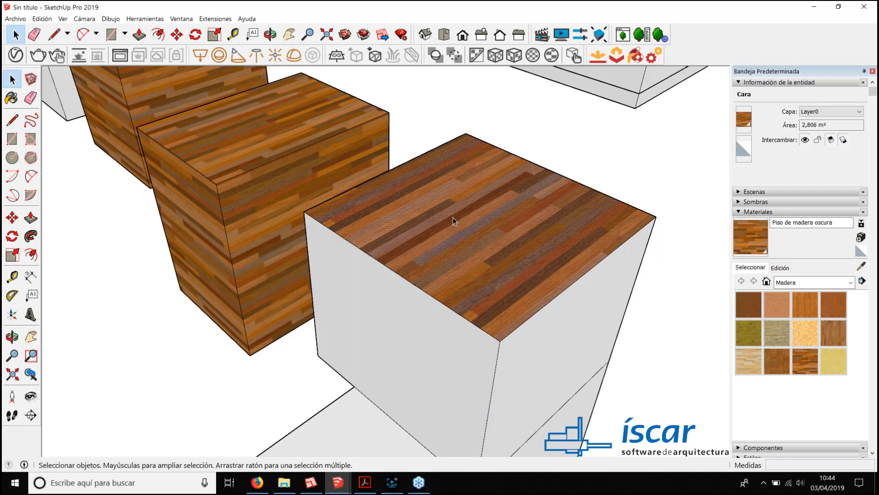
{"action": "right_click", "coordinate": [453, 202]}
{"action": "mouse_move", "coordinate": [491, 322]}
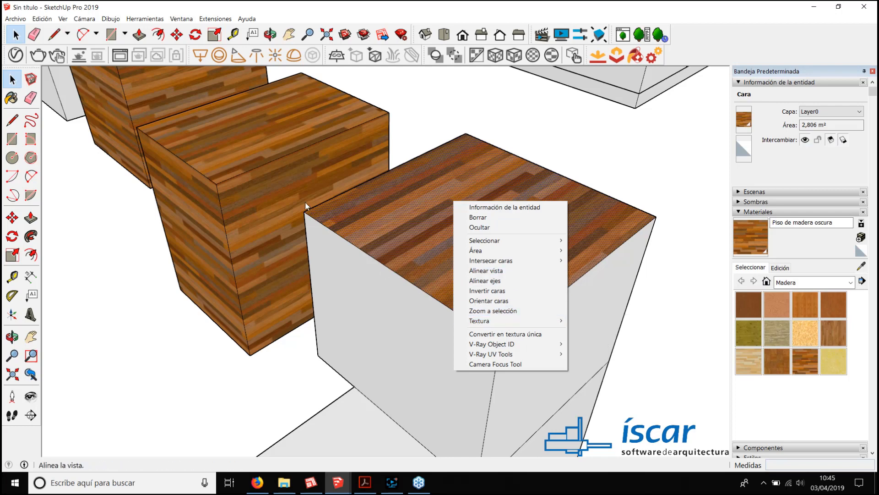
{"action": "left_click", "coordinate": [339, 248]}
Step: Open the painted group beside the stacked cubes and paint its top face with Madera de plywood con nudos
{"action": "middle_click_drag", "start_coordinate": [172, 324], "coordinate": [334, 213]}
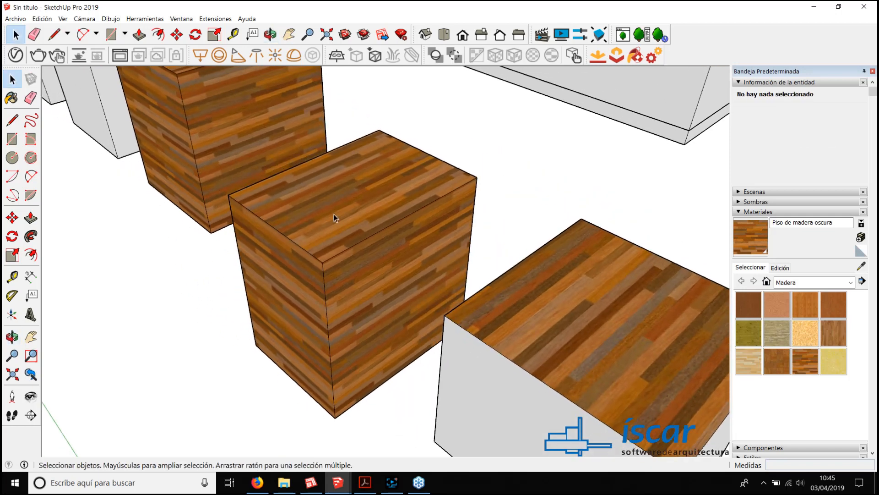
{"action": "left_click", "coordinate": [339, 216]}
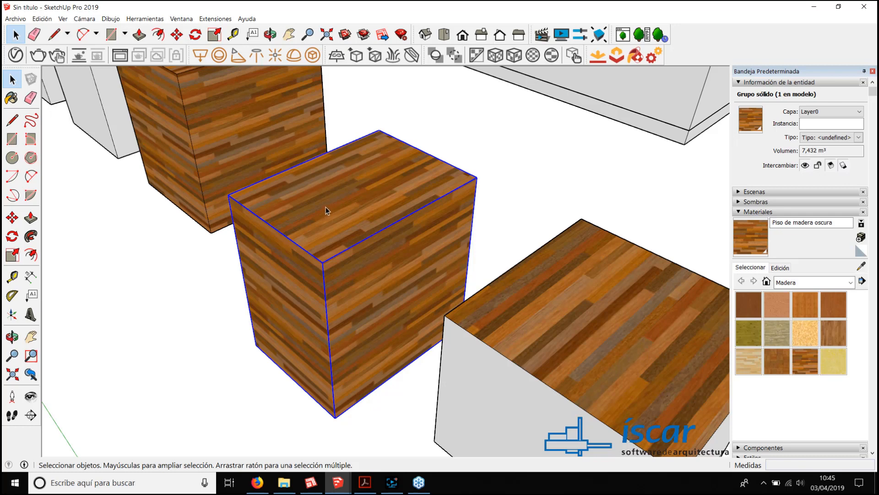
{"action": "middle_click_drag", "start_coordinate": [326, 207], "coordinate": [364, 218], "text": "shift"}
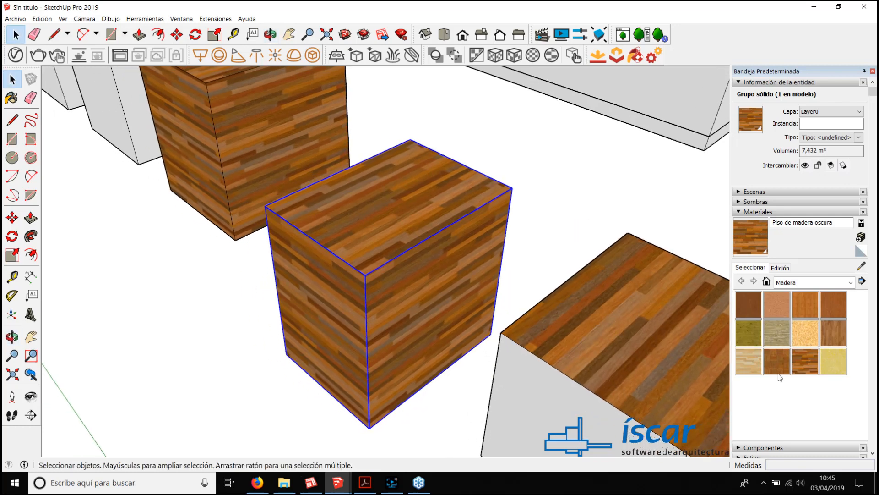
{"action": "double_click", "coordinate": [370, 201]}
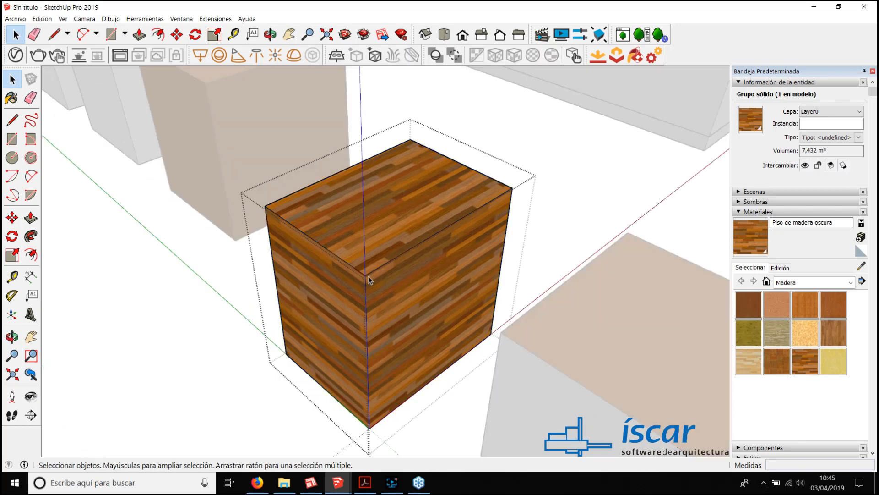
{"action": "left_click", "coordinate": [747, 335]}
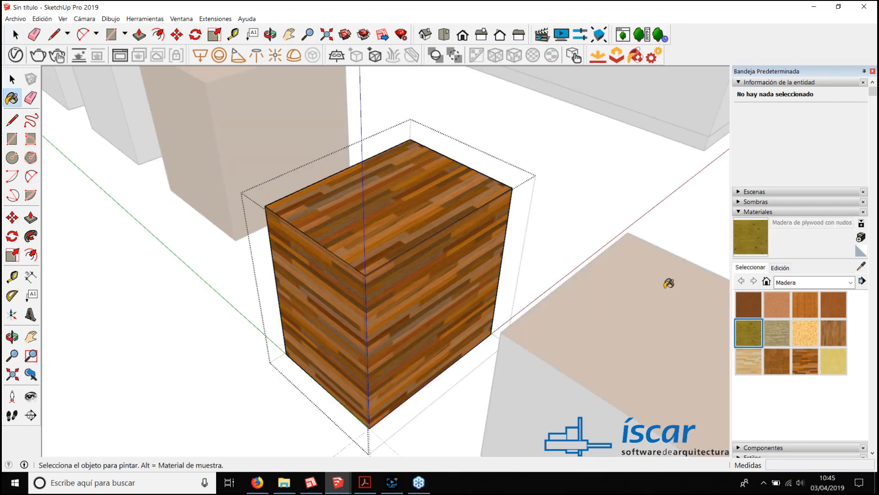
{"action": "left_click", "coordinate": [392, 203]}
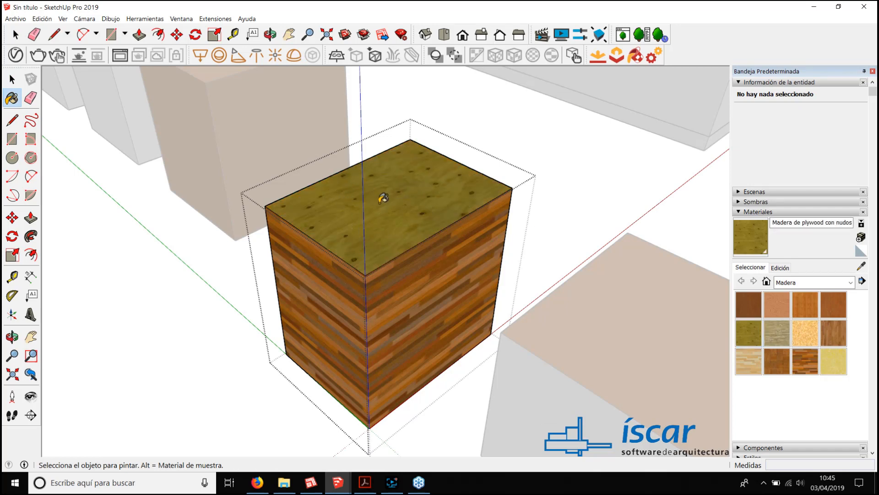
{"action": "key", "text": "space"}
{"action": "left_click", "coordinate": [202, 295]}
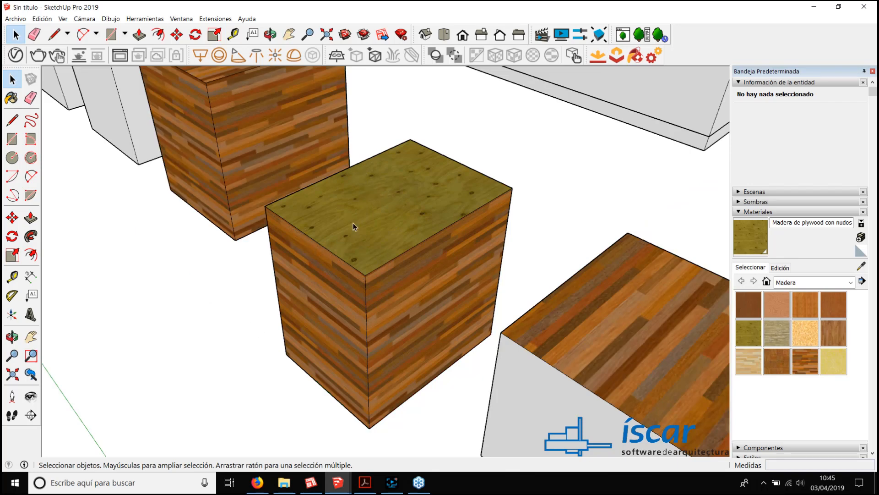
Step: Try rotating the plywood texture on the top face inside the cube group using its texture position pins
{"action": "right_click", "coordinate": [365, 211]}
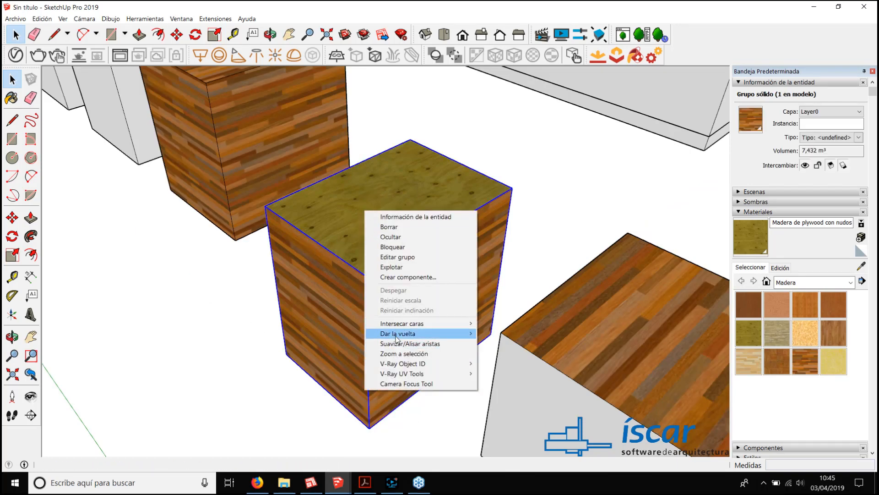
{"action": "double_click", "coordinate": [347, 268]}
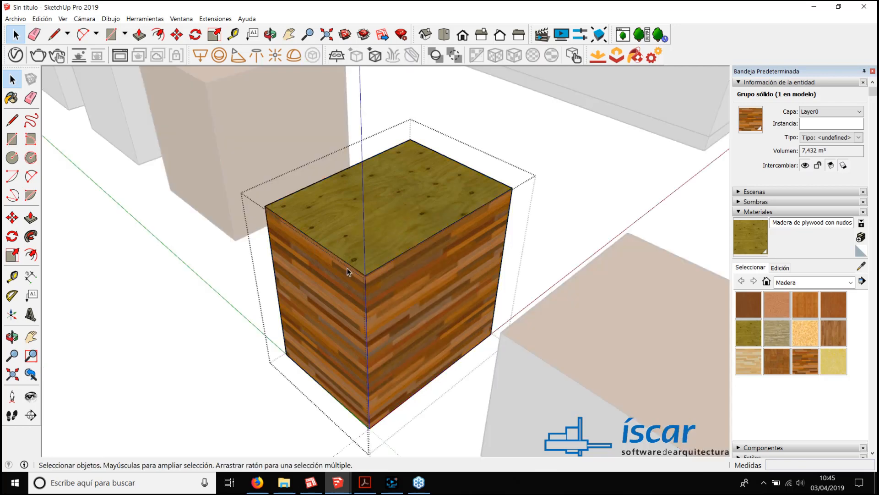
{"action": "left_click", "coordinate": [385, 188]}
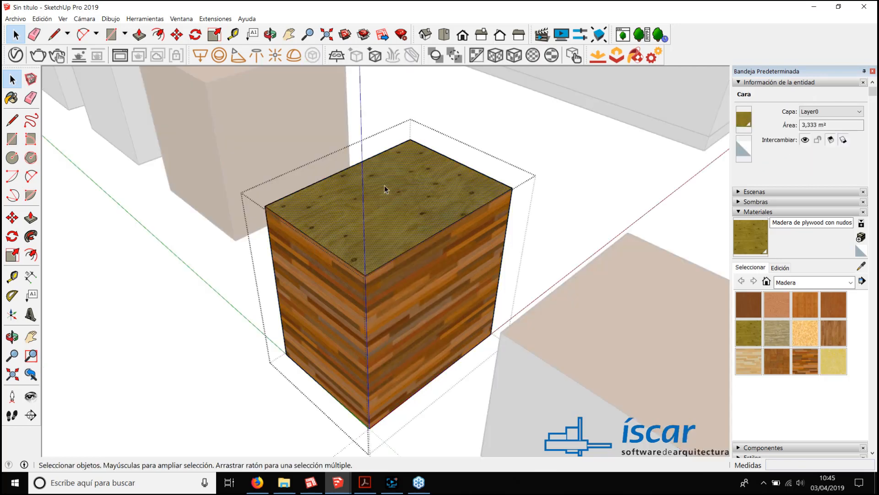
{"action": "right_click", "coordinate": [384, 188]}
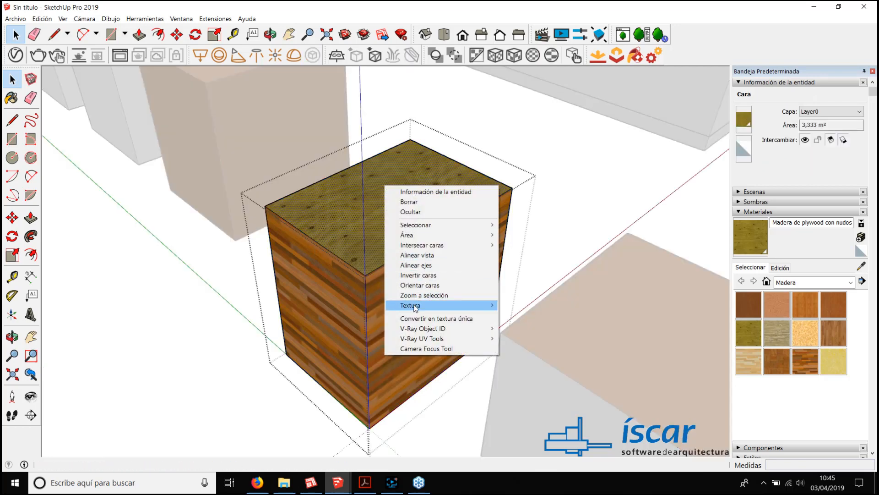
{"action": "mouse_move", "coordinate": [415, 307]}
{"action": "left_click", "coordinate": [524, 305]}
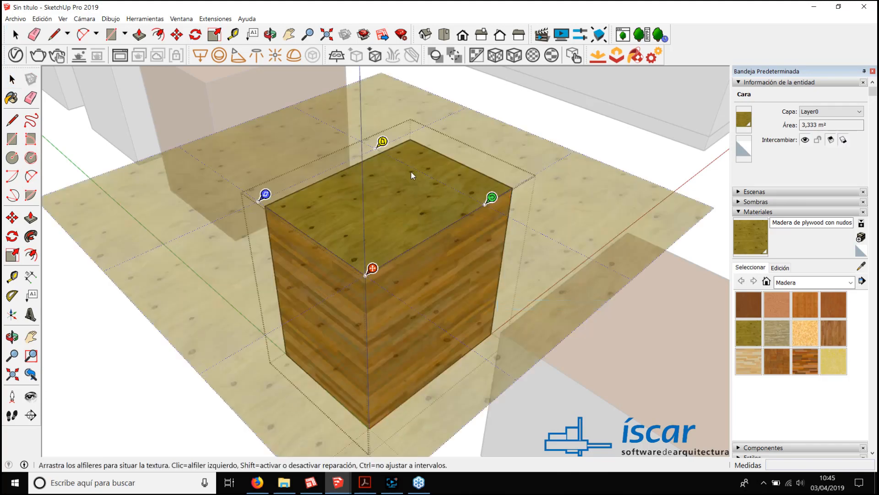
{"action": "mouse_move", "coordinate": [492, 197]}
{"action": "left_mouse_down"}
{"action": "mouse_move", "coordinate": [533, 170]}
{"action": "mouse_move", "coordinate": [478, 202]}
{"action": "mouse_move", "coordinate": [512, 197]}
{"action": "mouse_move", "coordinate": [494, 202]}
{"action": "left_mouse_up"}
{"action": "key", "text": "ctrl+z"}
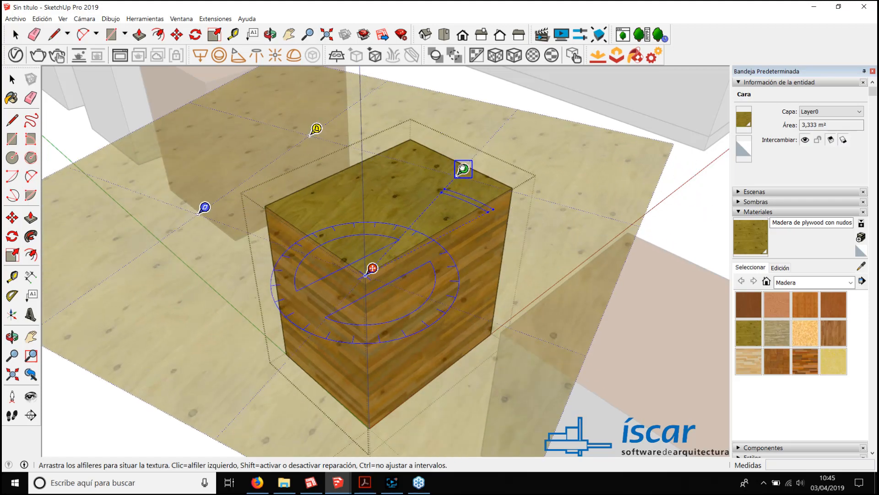
{"action": "key", "text": "Escape"}
{"action": "scroll", "coordinate": [441, 216], "scroll_direction": "down", "scroll_amount": 2}
{"action": "left_click", "coordinate": [225, 317]}
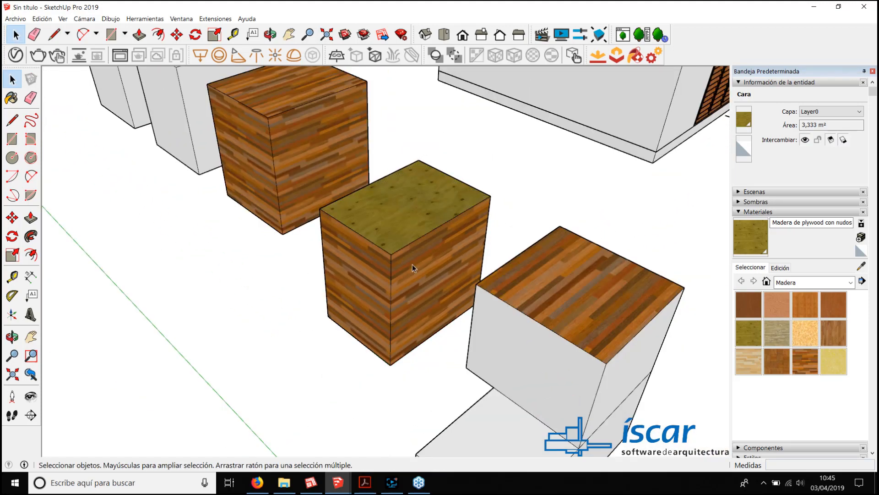
Step: Compare the plywood top face with the dark wood side faces of the grouped cube from several angles
{"action": "scroll", "coordinate": [431, 227], "scroll_direction": "up", "scroll_amount": 3}
{"action": "mouse_move", "coordinate": [413, 234]}
{"action": "middle_mouse_down"}
{"action": "mouse_move", "coordinate": [386, 241]}
{"action": "mouse_move", "coordinate": [365, 197]}
{"action": "mouse_move", "coordinate": [369, 204]}
{"action": "mouse_move", "coordinate": [506, 199]}
{"action": "mouse_move", "coordinate": [401, 226]}
{"action": "middle_mouse_up"}
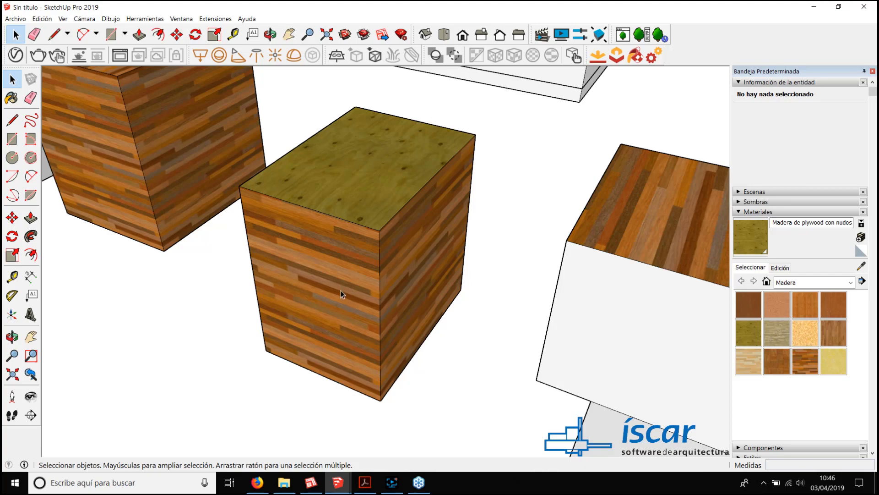
{"action": "middle_click_drag", "start_coordinate": [340, 290], "coordinate": [372, 273], "text": "shift"}
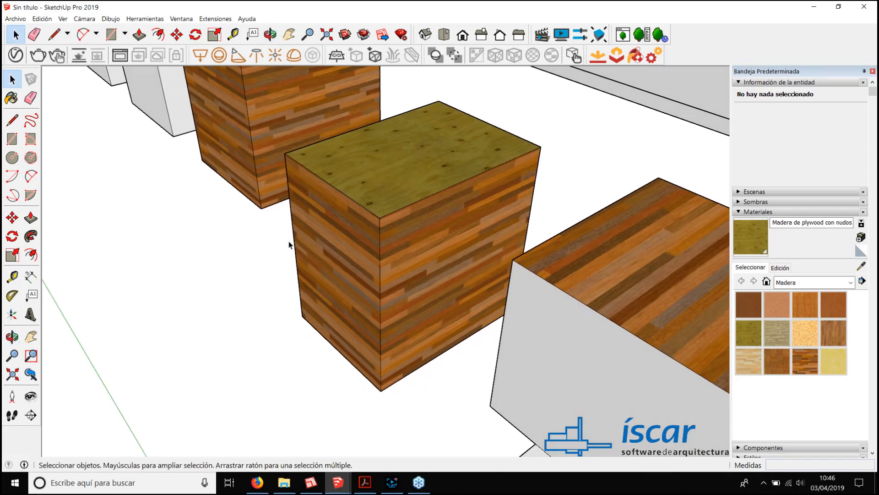
{"action": "middle_click_drag", "start_coordinate": [348, 259], "coordinate": [421, 168]}
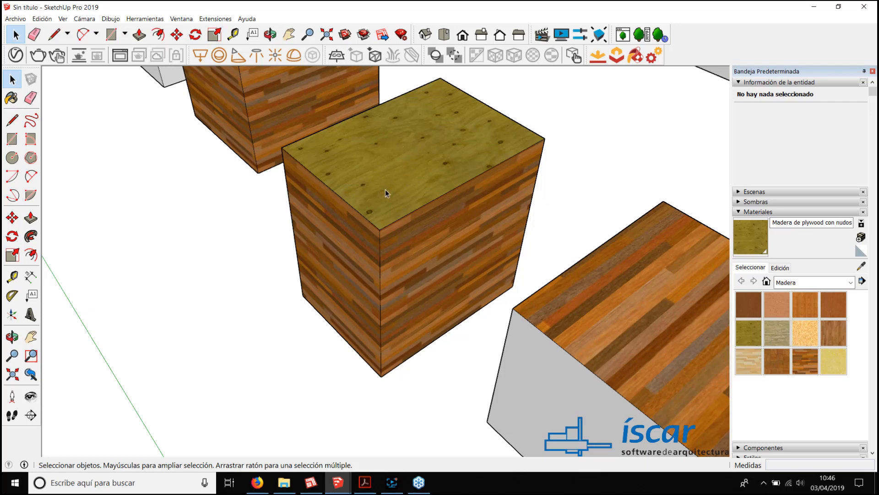
{"action": "scroll", "coordinate": [386, 212], "scroll_direction": "up", "scroll_amount": 3}
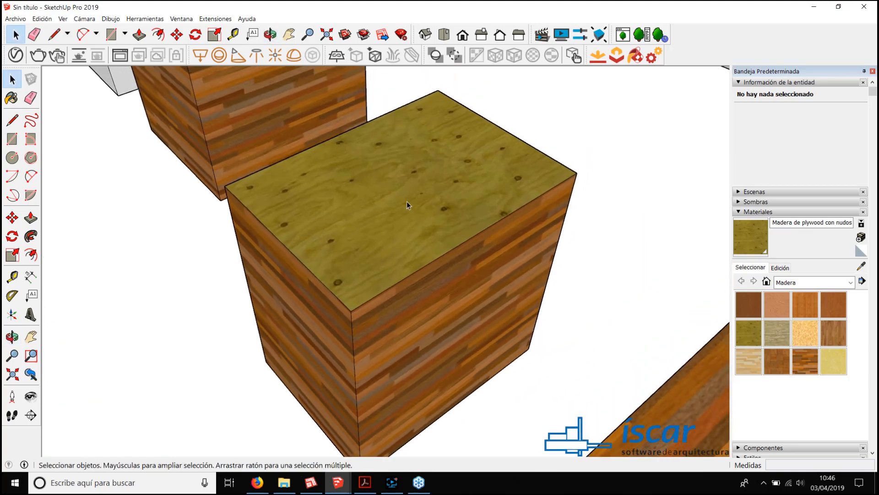
{"action": "scroll", "coordinate": [406, 205], "scroll_direction": "down", "scroll_amount": 6}
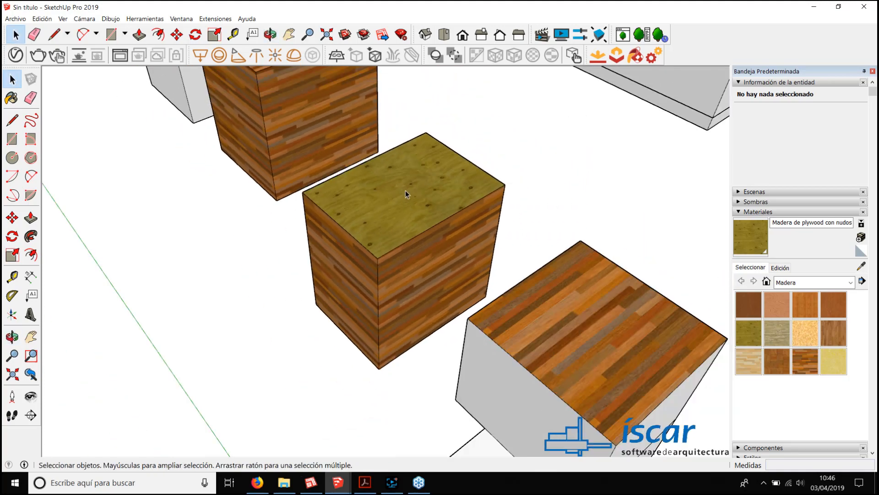
Step: Draw a rectangle of about 2.63 by 3.90 m on the ground between the sample cubes and the house
{"action": "middle_click_drag", "start_coordinate": [405, 192], "coordinate": [343, 223], "text": "shift"}
{"action": "scroll", "coordinate": [339, 233], "scroll_direction": "up", "scroll_amount": 3}
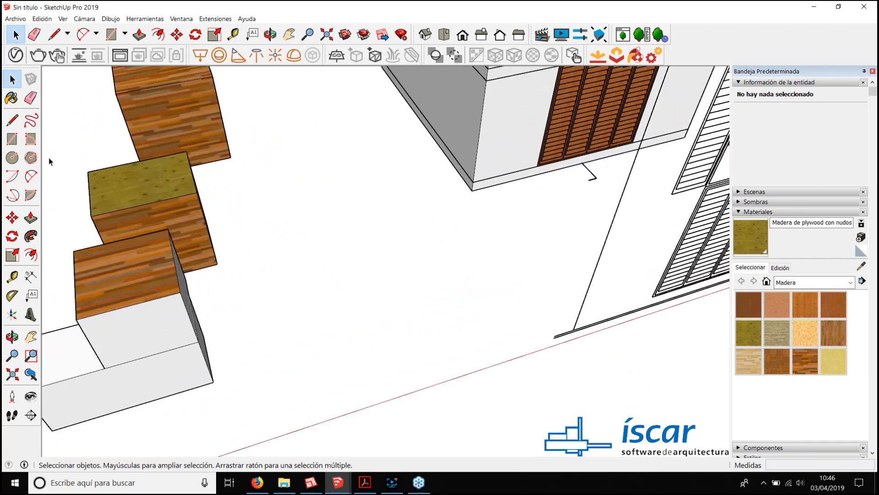
{"action": "key", "text": "r"}
{"action": "left_click", "coordinate": [315, 220]}
{"action": "left_click", "coordinate": [420, 304]}
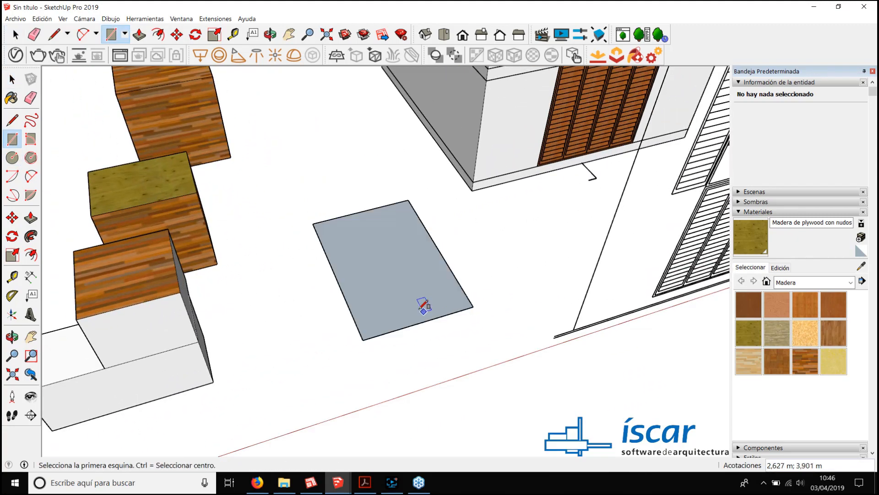
Step: Offset the rectangle's outline inward twice by the same distance to form two concentric borders
{"action": "scroll", "coordinate": [426, 303], "scroll_direction": "up", "scroll_amount": 2}
{"action": "left_click", "coordinate": [31, 254]}
{"action": "scroll", "coordinate": [353, 265], "scroll_direction": "up", "scroll_amount": 4}
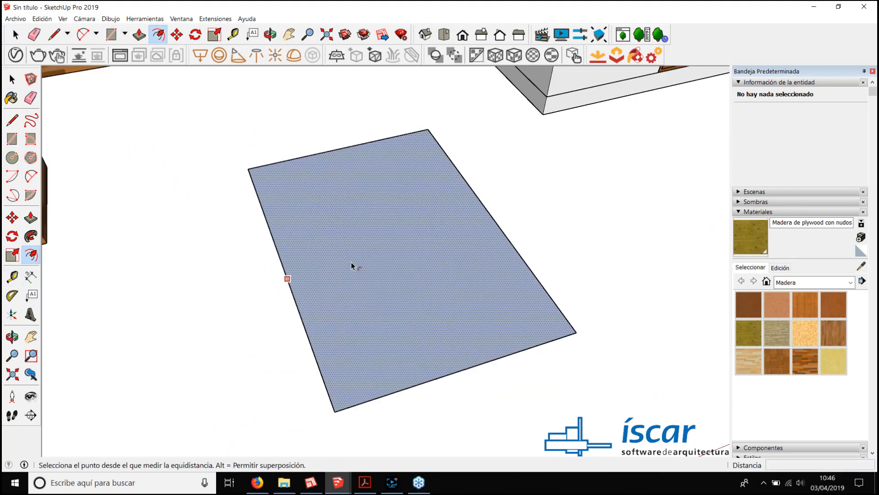
{"action": "left_click", "coordinate": [280, 278]}
{"action": "left_click", "coordinate": [289, 278]}
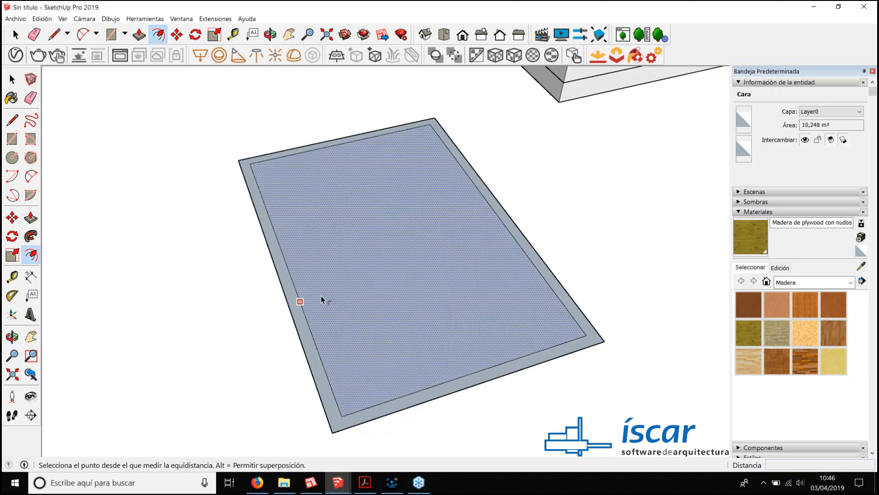
{"action": "double_click", "coordinate": [339, 305]}
Step: Raise the rectangle's outermost border about 0.142 m with Push/Pull
{"action": "key", "text": "p"}
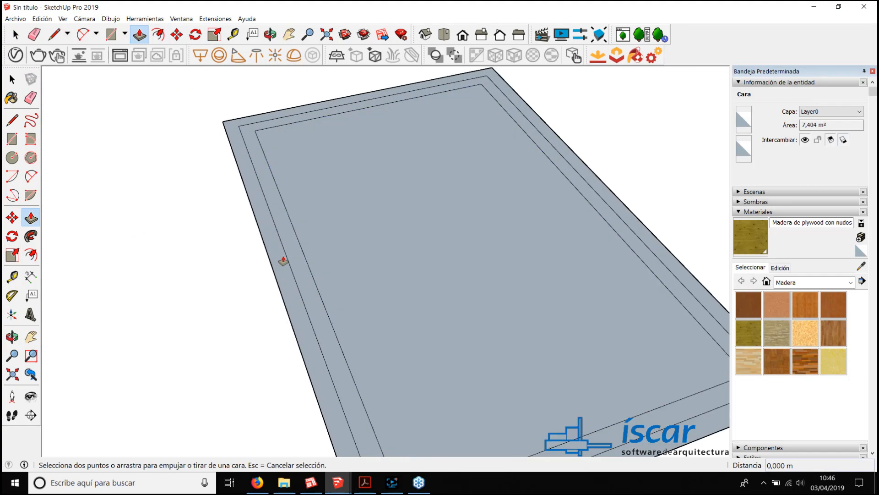
{"action": "scroll", "coordinate": [275, 251], "scroll_direction": "up", "scroll_amount": 3}
{"action": "left_click", "coordinate": [283, 257]}
{"action": "left_click", "coordinate": [277, 247]}
{"action": "middle_click_drag", "start_coordinate": [277, 248], "coordinate": [236, 212]}
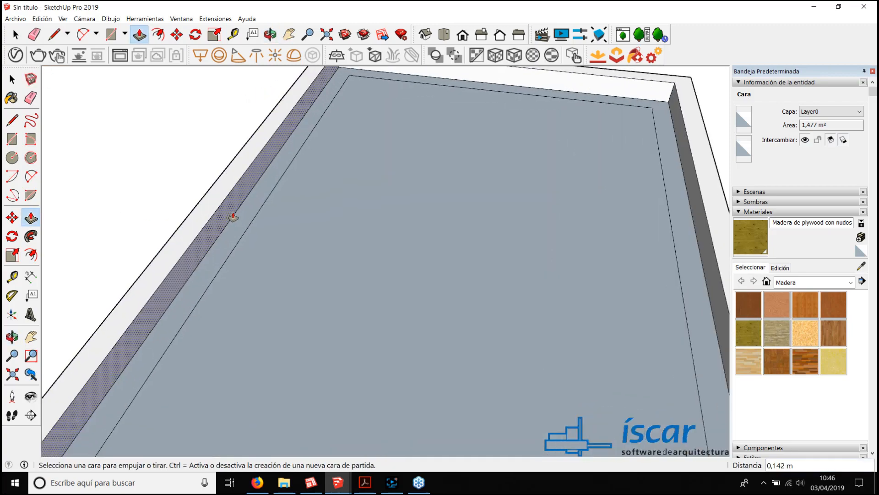
Step: Raise the rectangle's second border about 0.097 m with Push/Pull and reverse the orientation of the large central face
{"action": "scroll", "coordinate": [242, 209], "scroll_direction": "down", "scroll_amount": 5}
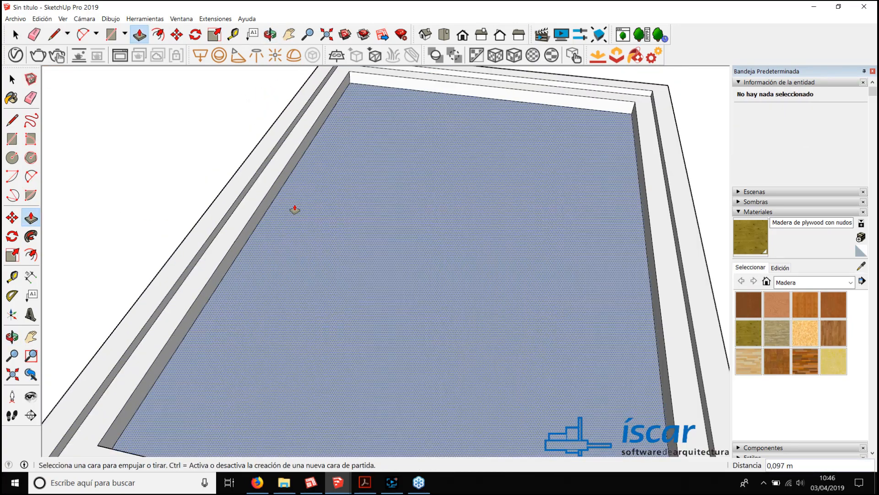
{"action": "left_click", "coordinate": [255, 221]}
{"action": "key", "text": "space"}
{"action": "right_click", "coordinate": [320, 211]}
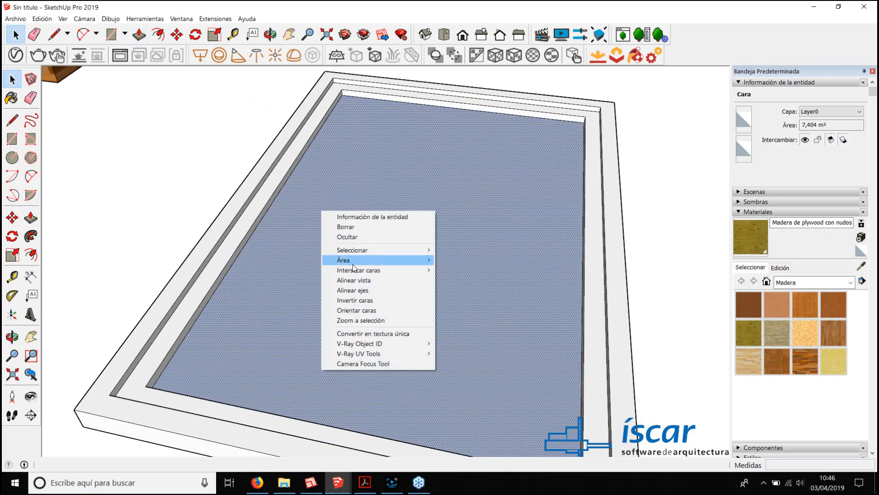
{"action": "left_click", "coordinate": [348, 302]}
Step: Convert the whole stepped rectangle into a single component
{"action": "scroll", "coordinate": [357, 271], "scroll_direction": "down", "scroll_amount": 5}
{"action": "scroll", "coordinate": [357, 271], "scroll_direction": "down", "scroll_amount": 5}
{"action": "middle_click_drag", "start_coordinate": [358, 271], "coordinate": [289, 240]}
{"action": "scroll", "coordinate": [334, 192], "scroll_direction": "down", "scroll_amount": 3}
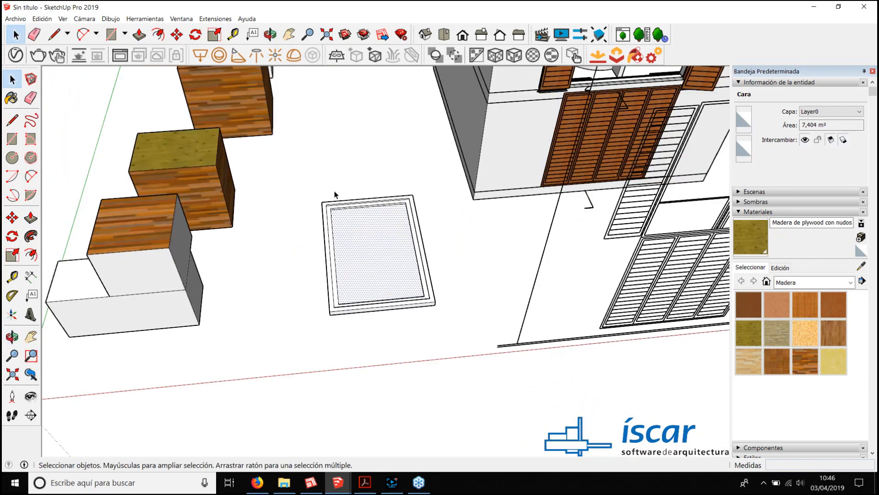
{"action": "left_click_drag", "start_coordinate": [297, 173], "coordinate": [451, 351]}
{"action": "middle_click_drag", "start_coordinate": [451, 351], "coordinate": [369, 257]}
{"action": "right_click", "coordinate": [369, 257]}
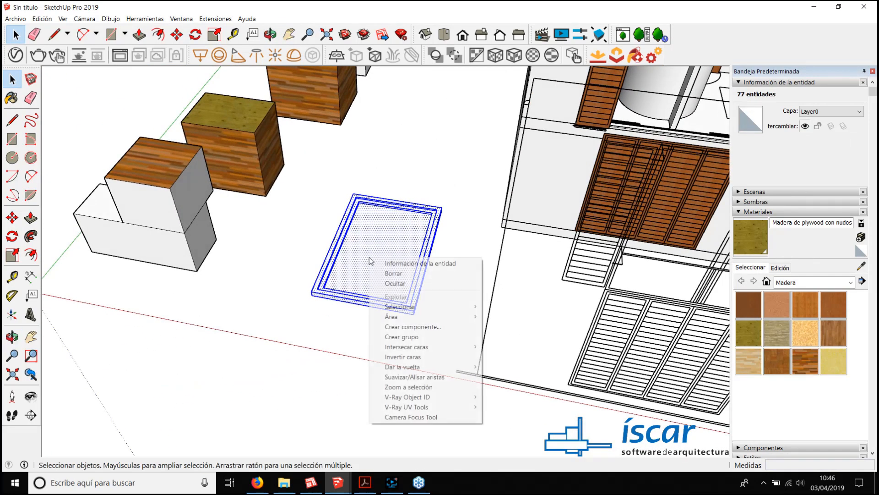
{"action": "left_click", "coordinate": [412, 326]}
{"action": "left_click", "coordinate": [393, 408]}
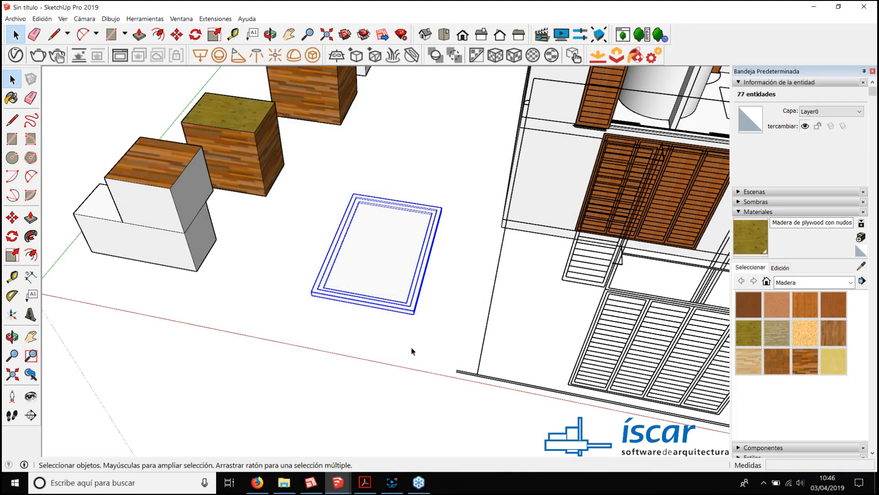
Step: Paint the entire stepped rectangle component with the Madera de bambú material from the Madera collection
{"action": "middle_click_drag", "start_coordinate": [411, 346], "coordinate": [353, 301]}
{"action": "scroll", "coordinate": [338, 258], "scroll_direction": "up", "scroll_amount": 3}
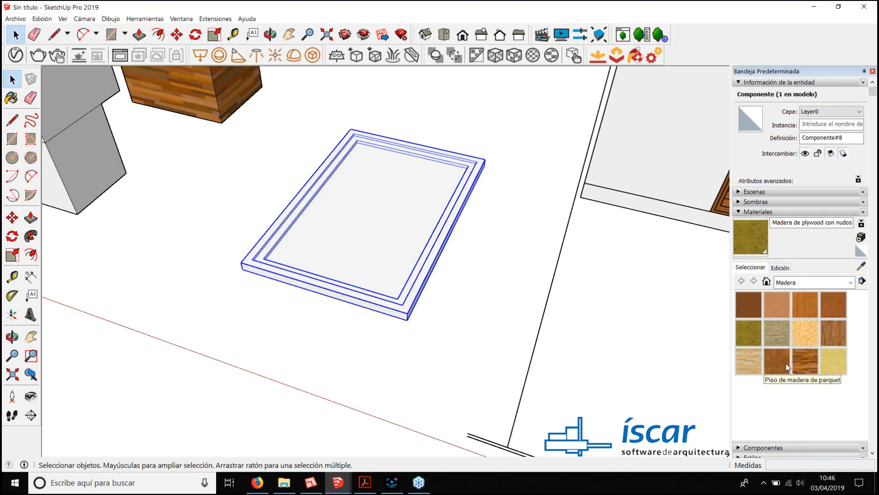
{"action": "left_click", "coordinate": [805, 305]}
{"action": "scroll", "coordinate": [297, 228], "scroll_direction": "up", "scroll_amount": 2}
{"action": "left_click", "coordinate": [251, 269]}
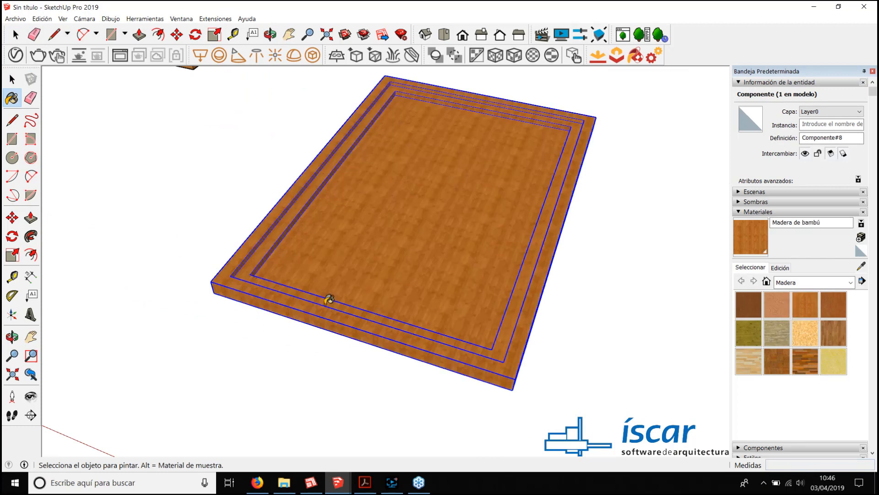
{"action": "scroll", "coordinate": [408, 251], "scroll_direction": "down", "scroll_amount": 3}
{"action": "scroll", "coordinate": [369, 216], "scroll_direction": "up", "scroll_amount": 4}
{"action": "key", "text": "space"}
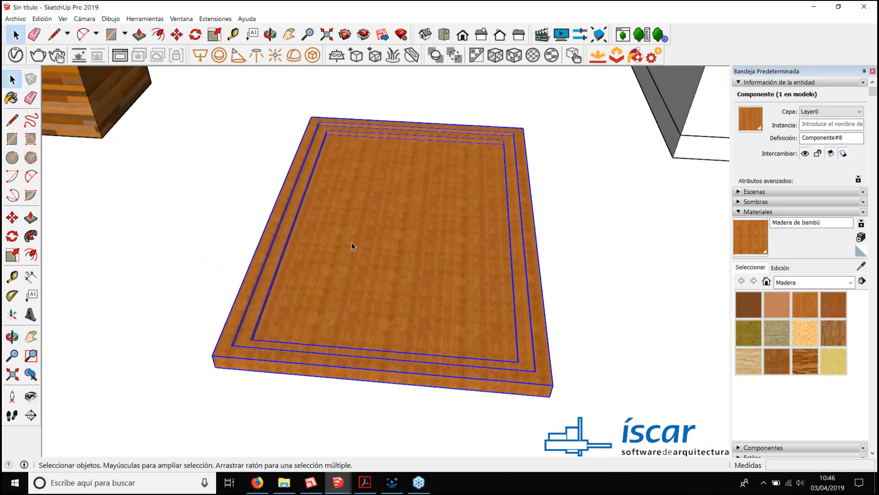
Step: Inside the component, paint only the central face with Vidrio translúcido azul from the Vidrio y espejos collection and leave component editing
{"action": "middle_click_drag", "start_coordinate": [381, 271], "coordinate": [296, 264]}
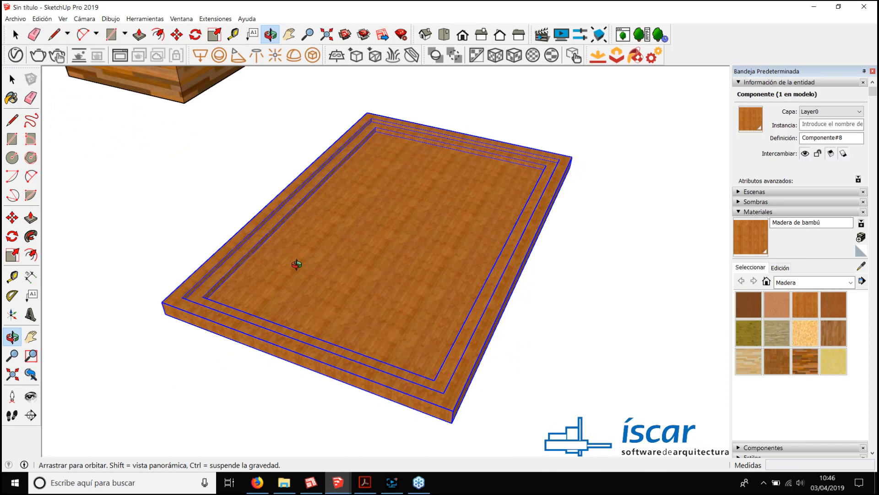
{"action": "middle_click_drag", "start_coordinate": [297, 264], "coordinate": [348, 237]}
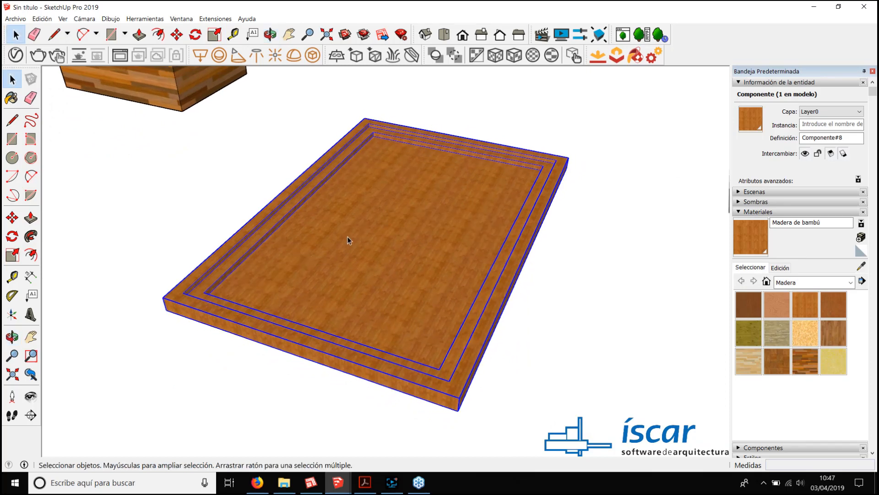
{"action": "double_click", "coordinate": [348, 234]}
{"action": "left_click", "coordinate": [361, 250]}
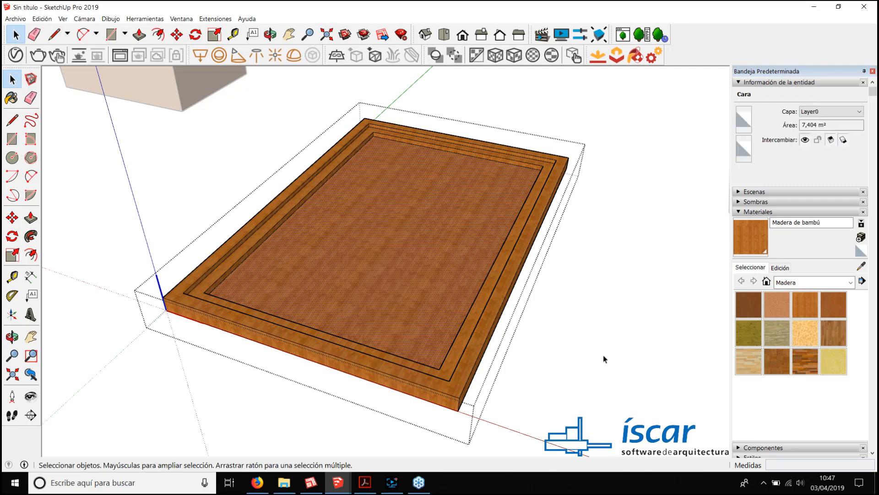
{"action": "left_click", "coordinate": [819, 283]}
{"action": "left_click", "coordinate": [804, 430]}
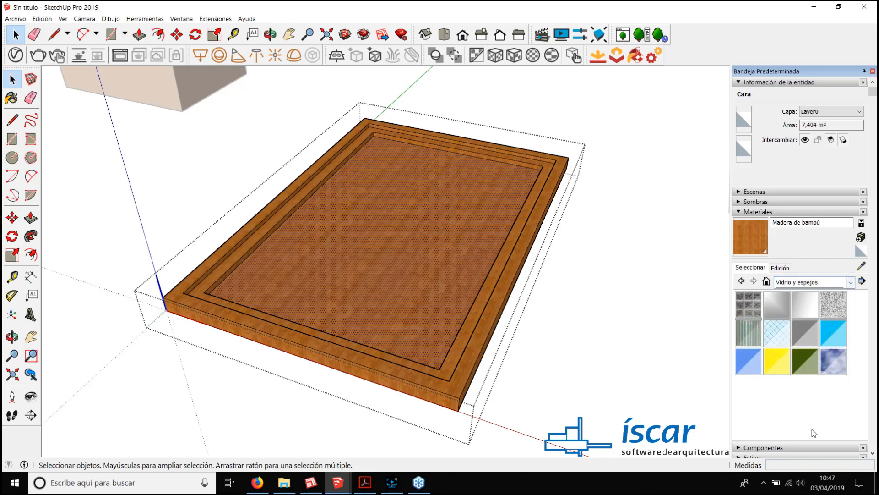
{"action": "left_click", "coordinate": [748, 361]}
{"action": "left_click", "coordinate": [437, 262]}
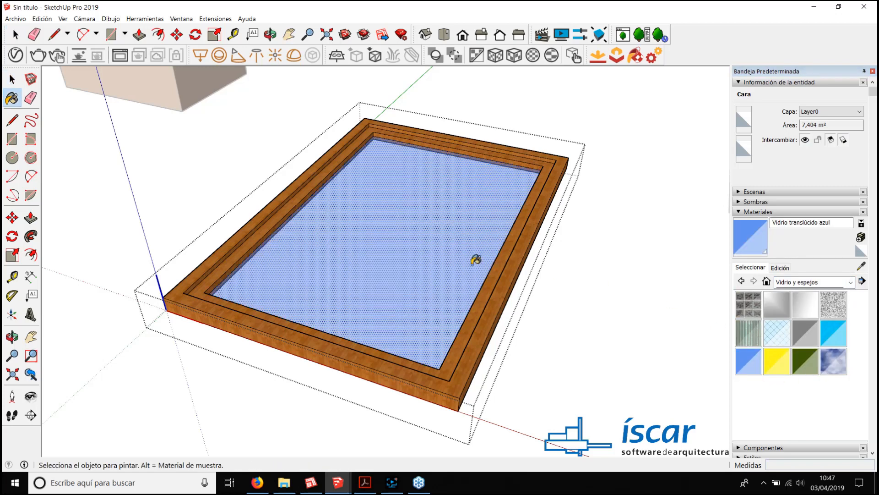
{"action": "scroll", "coordinate": [474, 260], "scroll_direction": "down", "scroll_amount": 2}
{"action": "key", "text": "space"}
{"action": "left_click", "coordinate": [297, 198]}
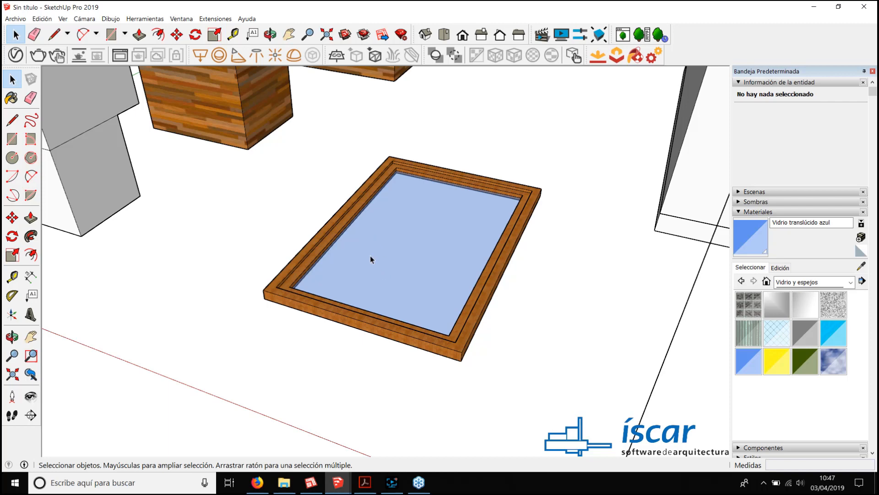
Step: Examine the framed glass panel alongside the textured sample cubes and the untextured house from several angles
{"action": "scroll", "coordinate": [396, 235], "scroll_direction": "up", "scroll_amount": 2}
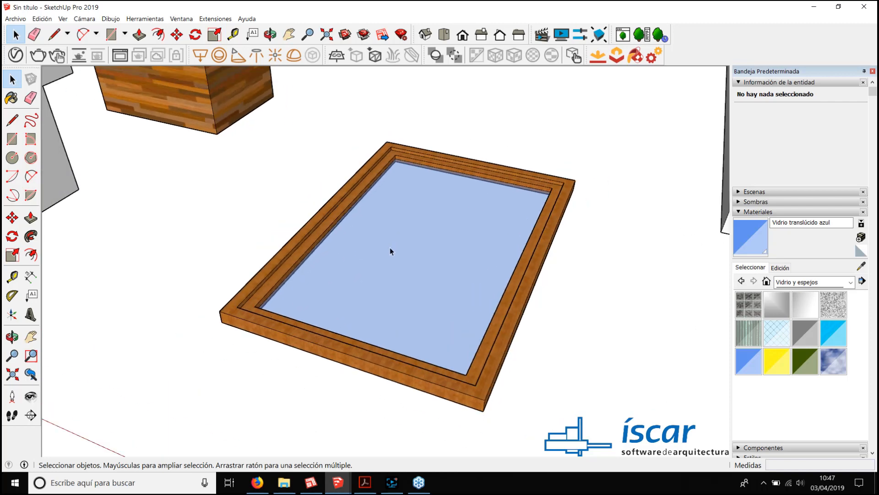
{"action": "middle_click_drag", "start_coordinate": [400, 254], "coordinate": [461, 232]}
{"action": "scroll", "coordinate": [460, 233], "scroll_direction": "down", "scroll_amount": 5}
{"action": "middle_click_drag", "start_coordinate": [412, 279], "coordinate": [325, 289]}
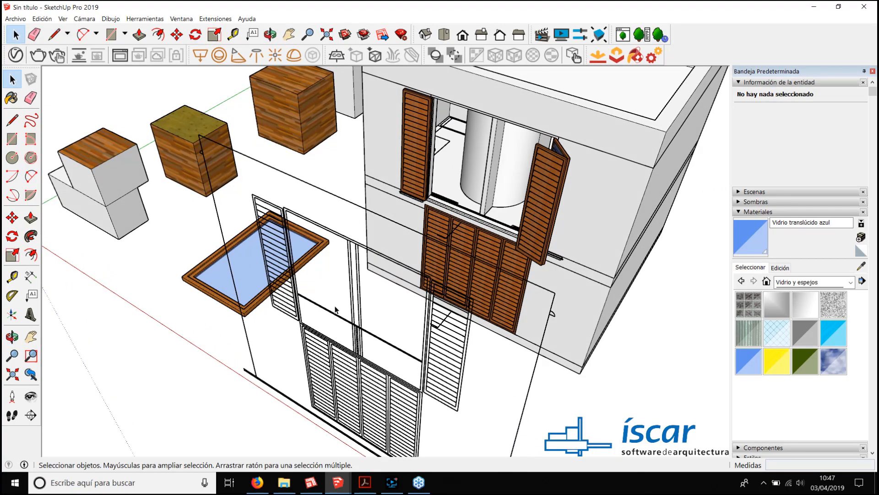
{"action": "middle_click_drag", "start_coordinate": [183, 271], "coordinate": [281, 281]}
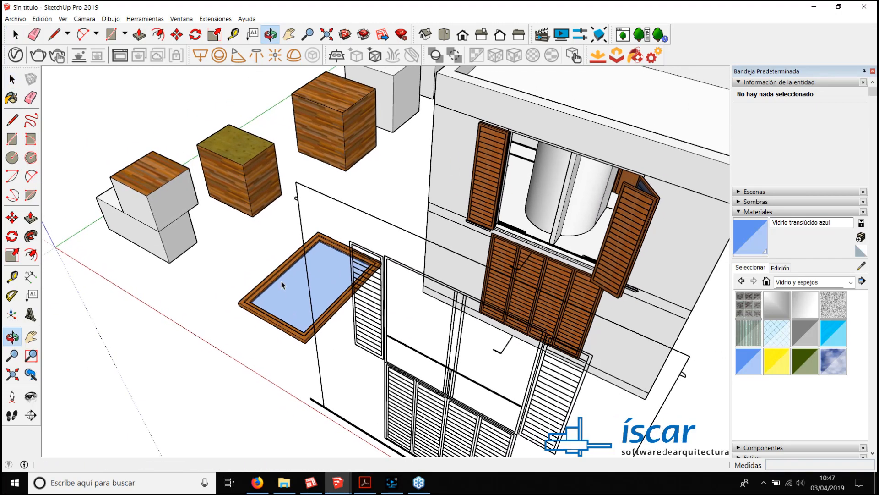
{"action": "middle_click_drag", "start_coordinate": [328, 122], "coordinate": [364, 212]}
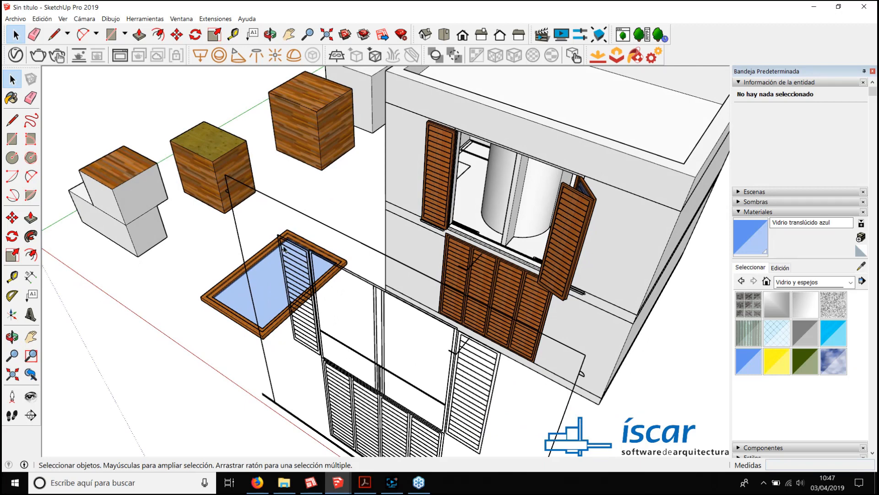
{"action": "middle_click_drag", "start_coordinate": [547, 307], "coordinate": [477, 343]}
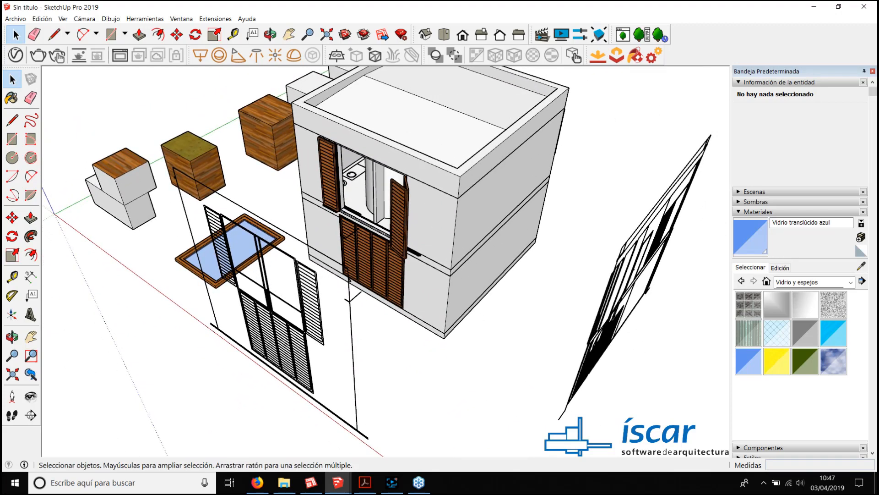
Step: Switch to File Explorer to view the image files in the Texturas folder, and return to SketchUp
{"action": "key", "text": "alt+Tab"}
{"action": "mouse_move", "coordinate": [793, 49]}
{"action": "left_mouse_down"}
{"action": "mouse_move", "coordinate": [774, 89]}
{"action": "mouse_move", "coordinate": [483, 155]}
{"action": "mouse_move", "coordinate": [411, 135]}
{"action": "left_mouse_up"}
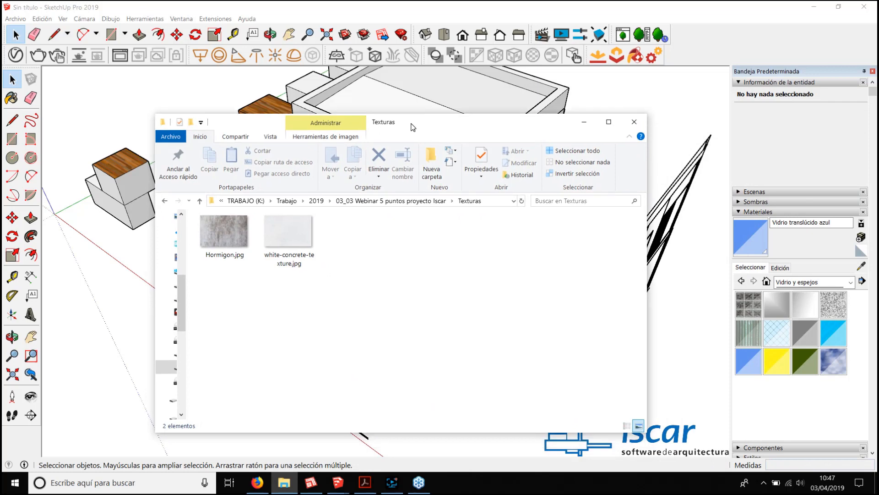
{"action": "left_click", "coordinate": [567, 5]}
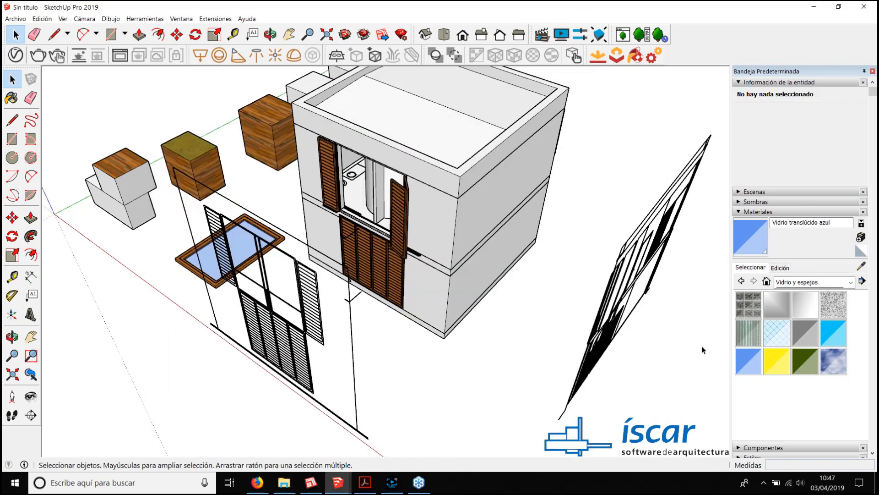
Step: Hide the layers 05 - CubiertaW, 04 - Planta AltaW, 03 - Forj PBW and 02 - Planta BajaW
{"action": "left_click", "coordinate": [740, 213]}
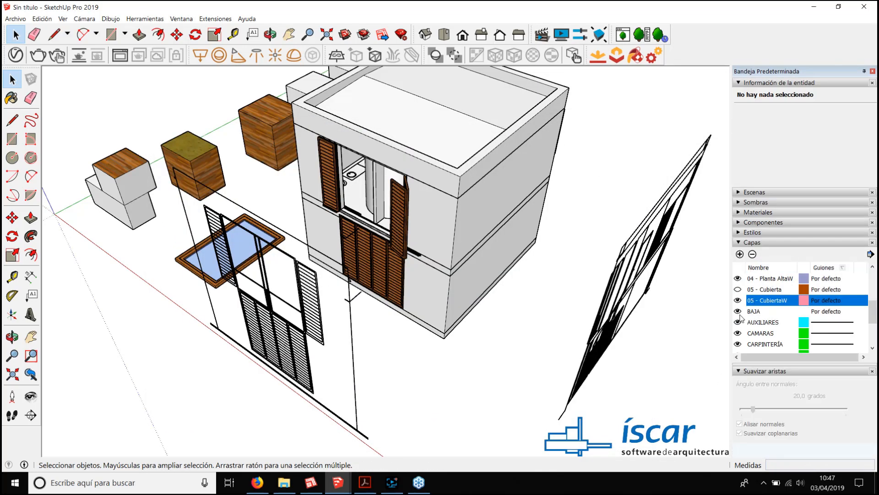
{"action": "left_click", "coordinate": [738, 301]}
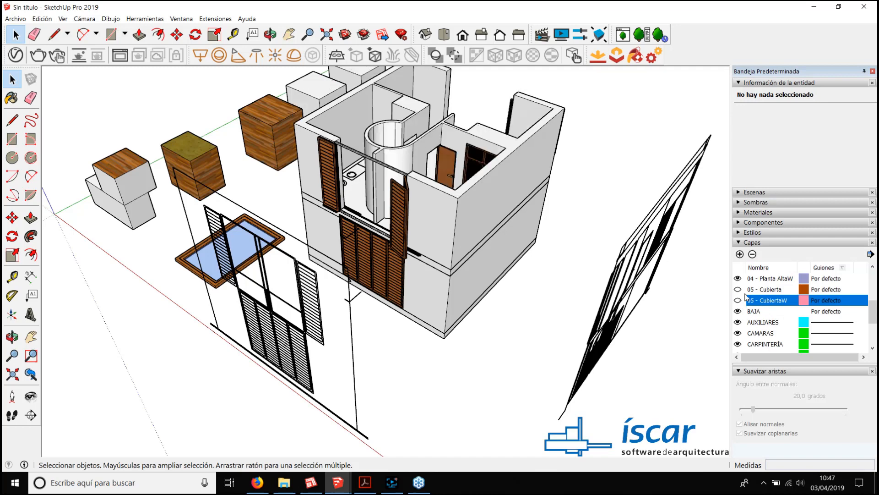
{"action": "left_click", "coordinate": [738, 278]}
{"action": "scroll", "coordinate": [769, 297], "scroll_direction": "up", "scroll_amount": 2}
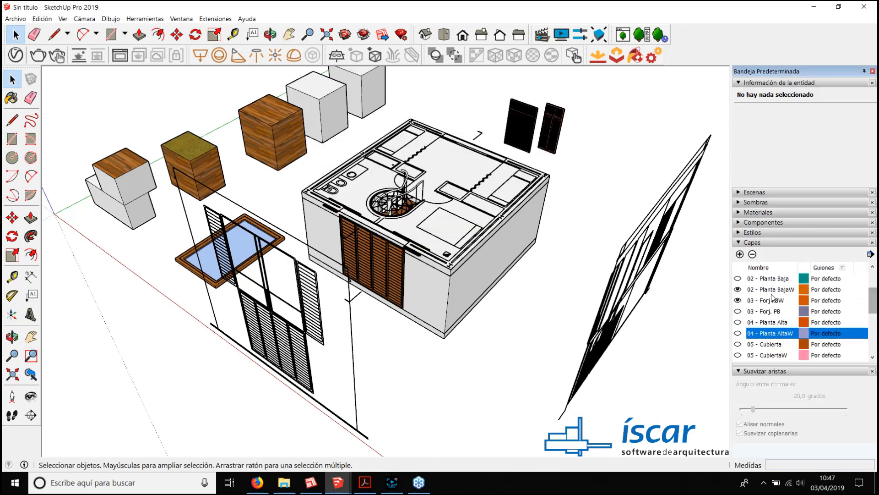
{"action": "left_click", "coordinate": [738, 300]}
{"action": "left_click", "coordinate": [740, 290]}
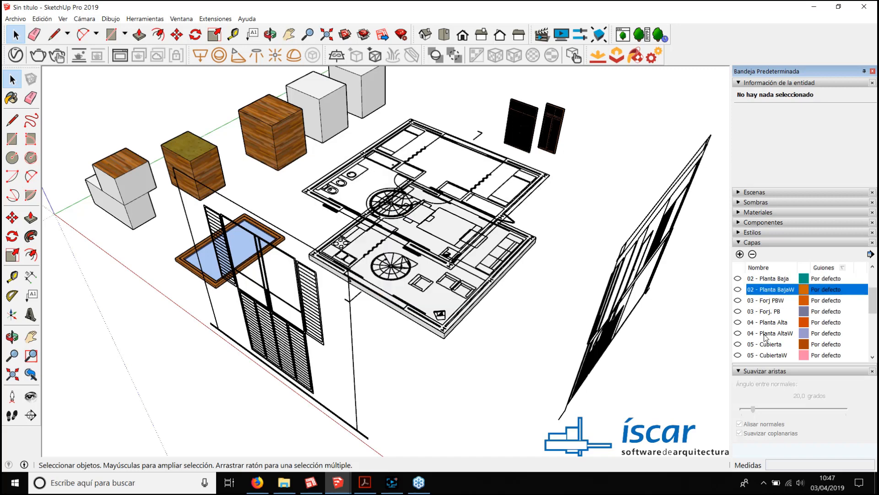
Step: Hide the layers 1, 01 - SoleraW and 00 - Planos
{"action": "scroll", "coordinate": [872, 292], "scroll_direction": "up", "scroll_amount": 1}
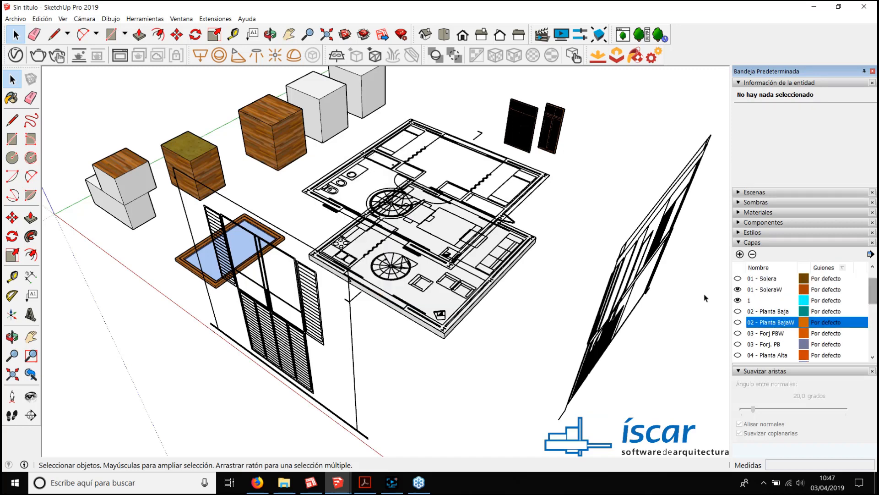
{"action": "left_click", "coordinate": [738, 300]}
{"action": "left_click", "coordinate": [738, 289]}
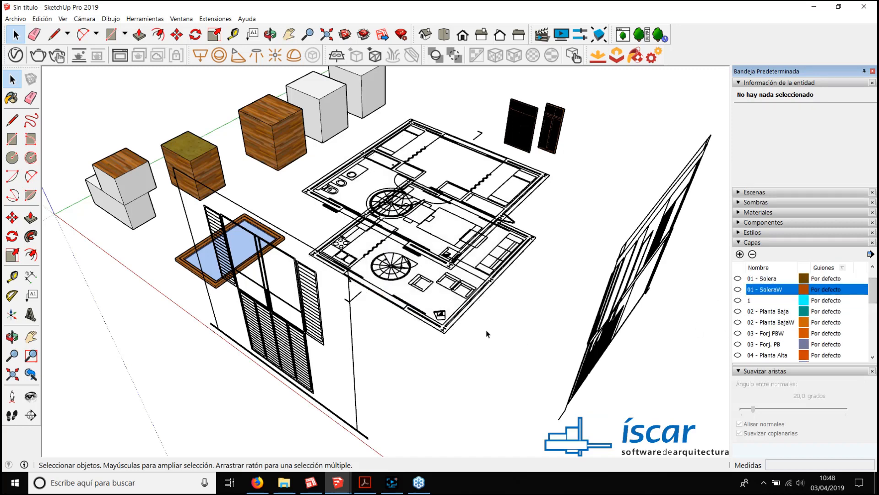
{"action": "middle_click_drag", "start_coordinate": [628, 354], "coordinate": [608, 347], "text": "shift"}
{"action": "scroll", "coordinate": [762, 297], "scroll_direction": "up", "scroll_amount": 1}
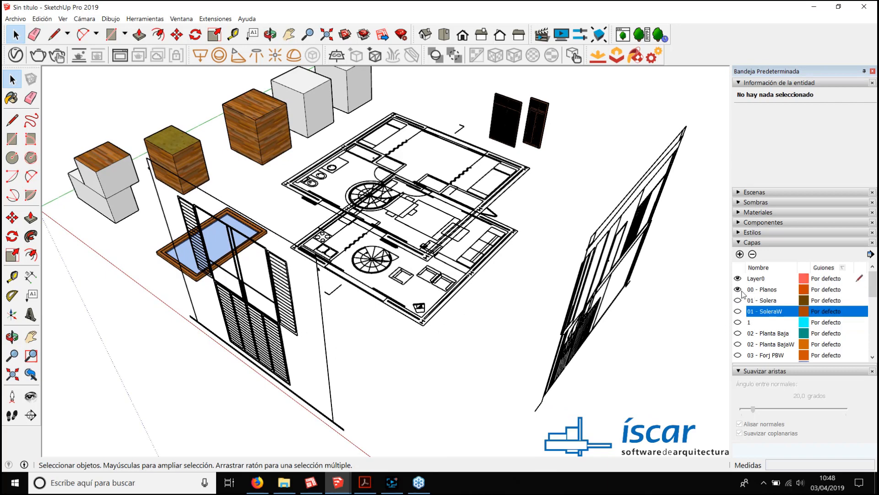
{"action": "left_click", "coordinate": [737, 290]}
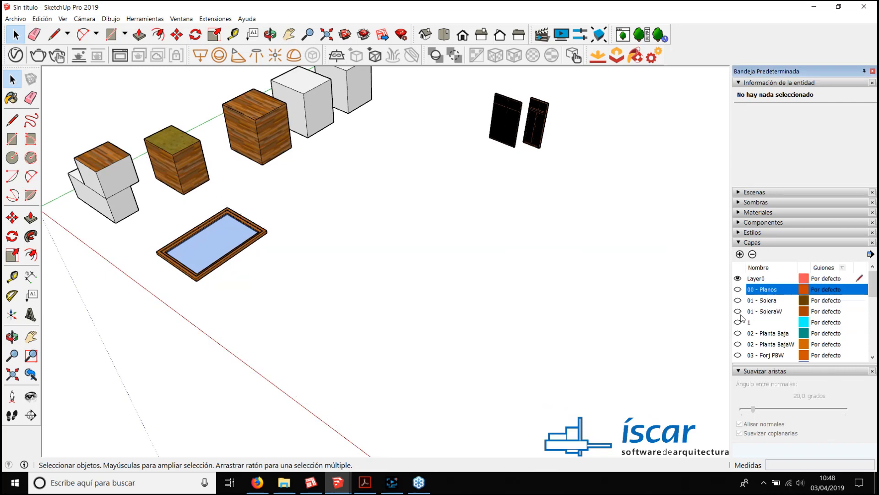
Step: Show the layers 01 - Solera, 02 - Planta Baja, 03 - Forj. PB, 04 - Planta Alta and 05 - Cubierta
{"action": "left_click", "coordinate": [737, 301]}
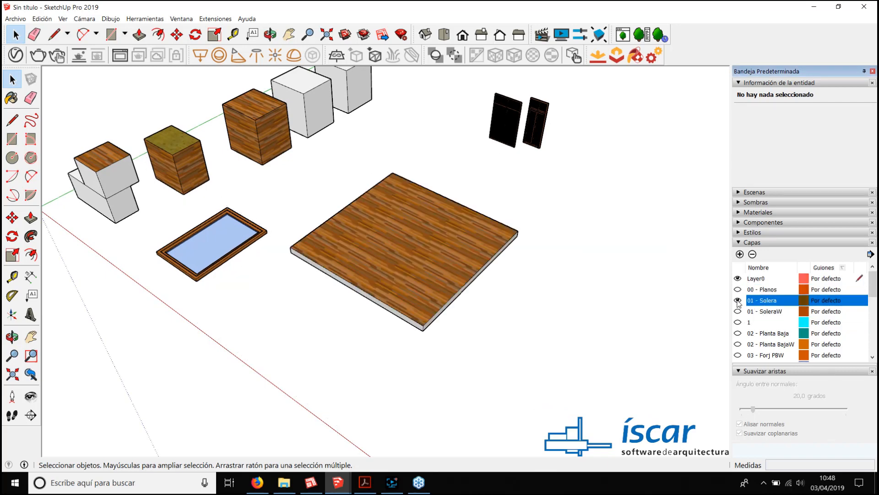
{"action": "left_click", "coordinate": [738, 333]}
{"action": "scroll", "coordinate": [751, 359], "scroll_direction": "down", "scroll_amount": 2}
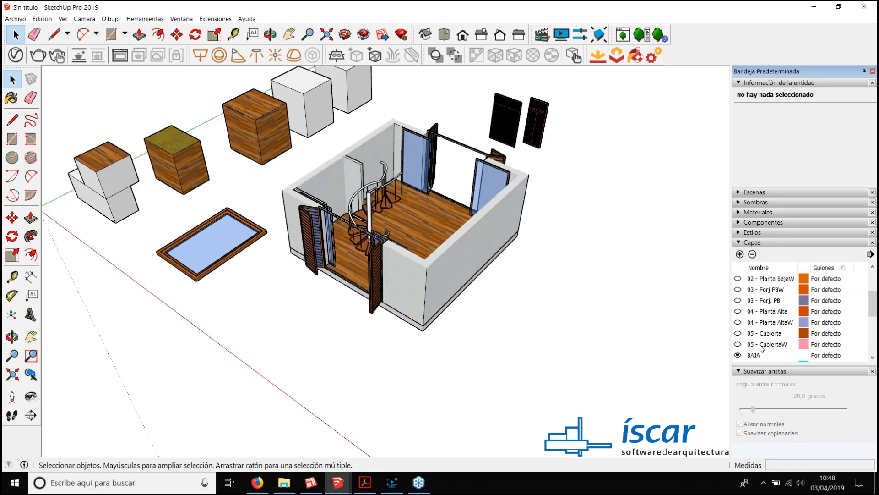
{"action": "left_click", "coordinate": [738, 301]}
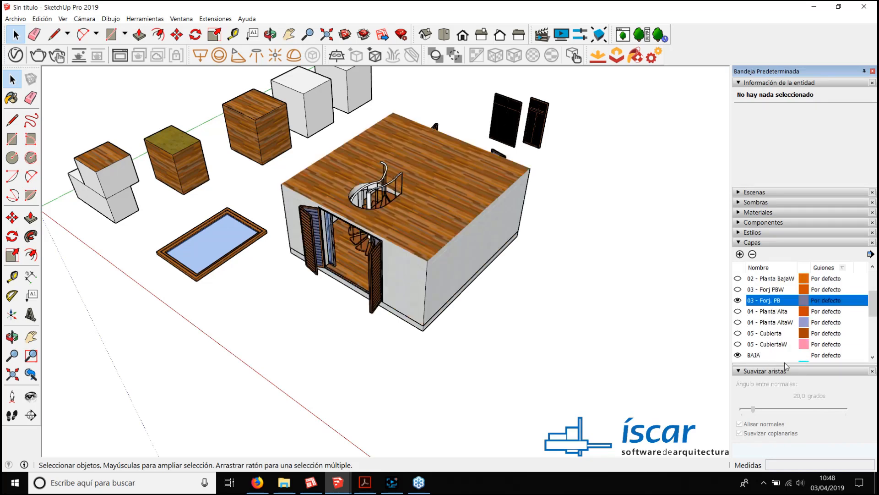
{"action": "left_click", "coordinate": [737, 312]}
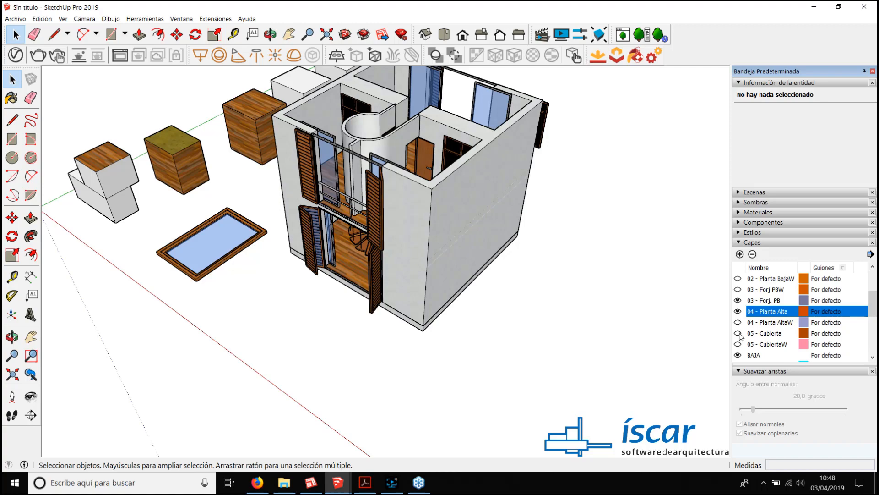
{"action": "left_click", "coordinate": [738, 333]}
{"action": "left_click", "coordinate": [738, 333]}
Step: Examine the concrete texture on the house's facade walls up close, beside the wooden shutters
{"action": "middle_click_drag", "start_coordinate": [472, 261], "coordinate": [336, 205]}
{"action": "scroll", "coordinate": [336, 205], "scroll_direction": "up", "scroll_amount": 8}
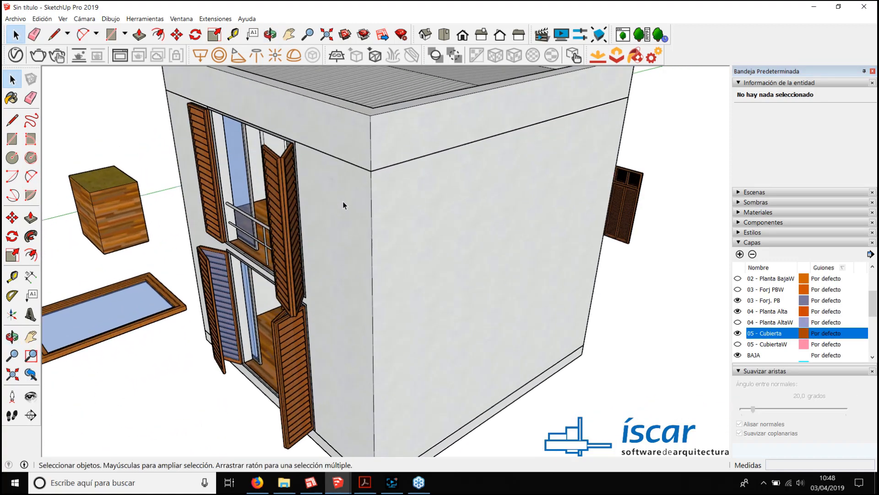
{"action": "middle_click_drag", "start_coordinate": [386, 225], "coordinate": [507, 283]}
{"action": "scroll", "coordinate": [490, 149], "scroll_direction": "up", "scroll_amount": 5}
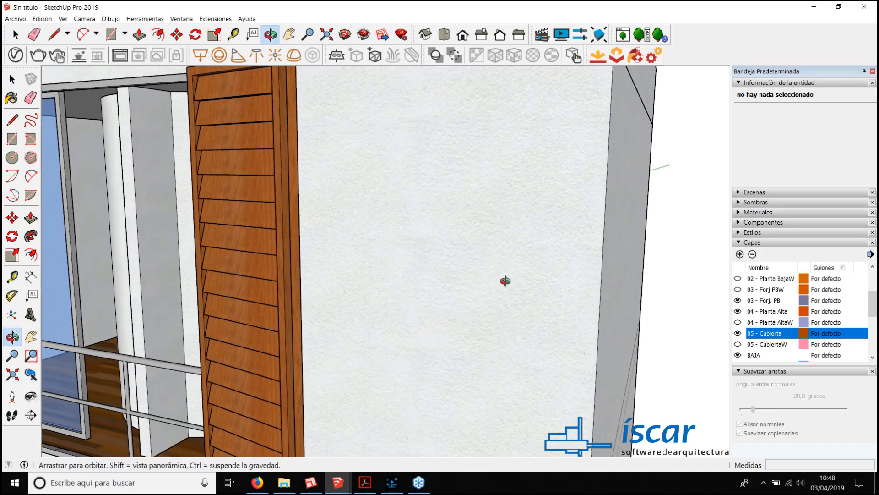
Step: Examine the textures of the upper-floor window, parquet floor and curved wall up close, from around the facade opening
{"action": "scroll", "coordinate": [495, 175], "scroll_direction": "up", "scroll_amount": 3}
{"action": "middle_click_drag", "start_coordinate": [495, 176], "coordinate": [434, 313]}
{"action": "middle_click_drag", "start_coordinate": [476, 261], "coordinate": [406, 218]}
{"action": "scroll", "coordinate": [446, 260], "scroll_direction": "down", "scroll_amount": 5}
{"action": "scroll", "coordinate": [407, 218], "scroll_direction": "up", "scroll_amount": 2}
{"action": "middle_click_drag", "start_coordinate": [458, 229], "coordinate": [506, 268]}
{"action": "scroll", "coordinate": [505, 269], "scroll_direction": "up", "scroll_amount": 6}
{"action": "middle_click_drag", "start_coordinate": [591, 258], "coordinate": [320, 228]}
{"action": "scroll", "coordinate": [578, 187], "scroll_direction": "down", "scroll_amount": 2}
{"action": "scroll", "coordinate": [563, 180], "scroll_direction": "up", "scroll_amount": 5}
{"action": "scroll", "coordinate": [423, 242], "scroll_direction": "up", "scroll_amount": 3}
{"action": "scroll", "coordinate": [441, 243], "scroll_direction": "down", "scroll_amount": 4}
{"action": "scroll", "coordinate": [321, 231], "scroll_direction": "down", "scroll_amount": 2}
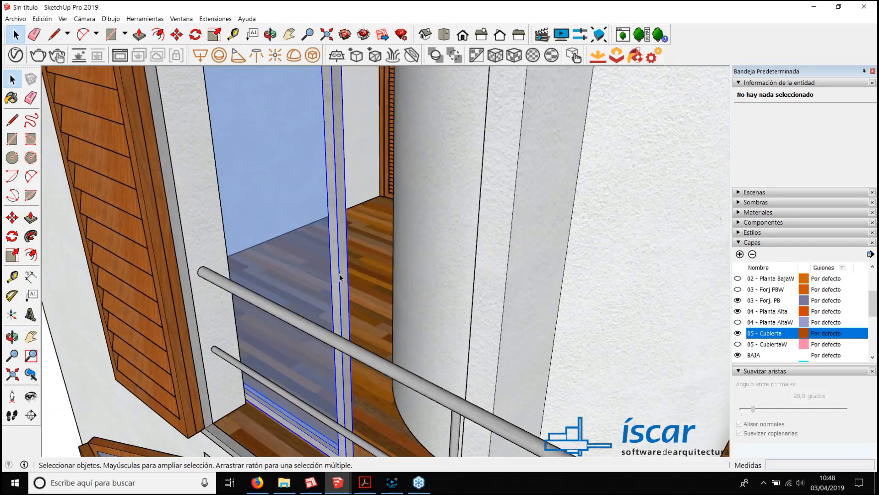
Step: Select the upper-floor balcony railing and display the Metal material collection
{"action": "left_click", "coordinate": [323, 234]}
{"action": "scroll", "coordinate": [339, 250], "scroll_direction": "down", "scroll_amount": 6}
{"action": "scroll", "coordinate": [359, 243], "scroll_direction": "up", "scroll_amount": 5}
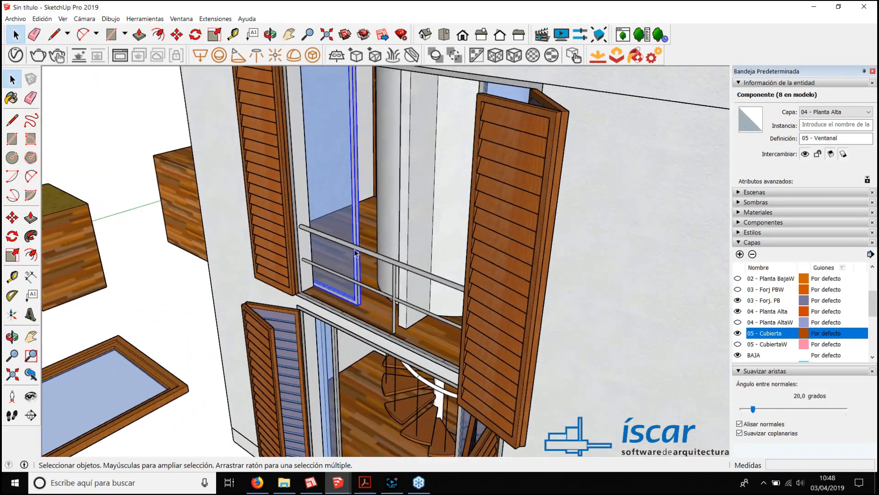
{"action": "left_click", "coordinate": [365, 220]}
{"action": "scroll", "coordinate": [365, 219], "scroll_direction": "up", "scroll_amount": 2}
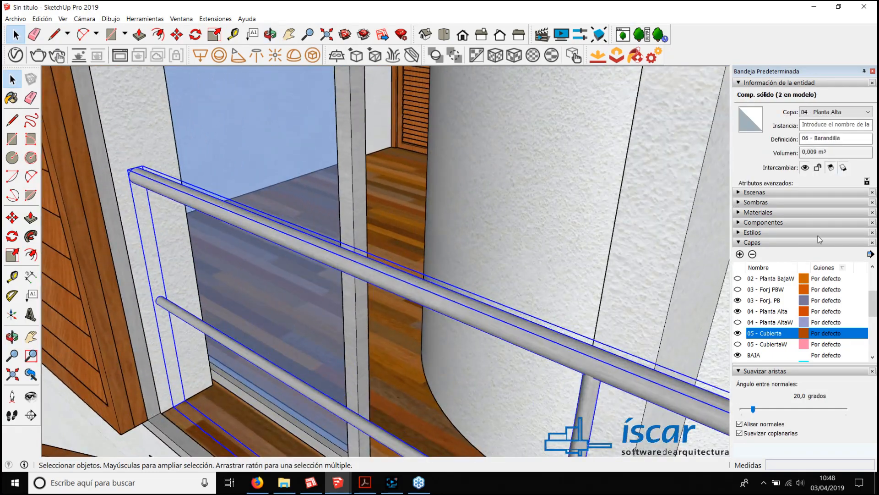
{"action": "left_click", "coordinate": [738, 243]}
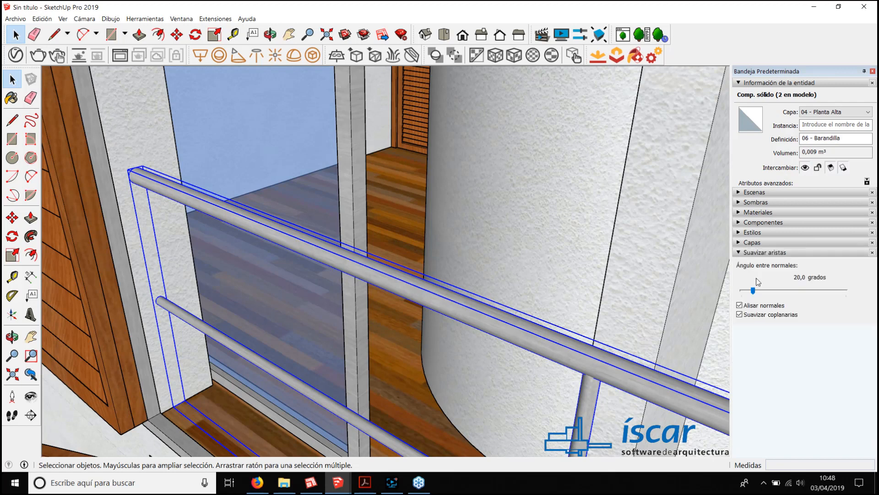
{"action": "left_click", "coordinate": [739, 212]}
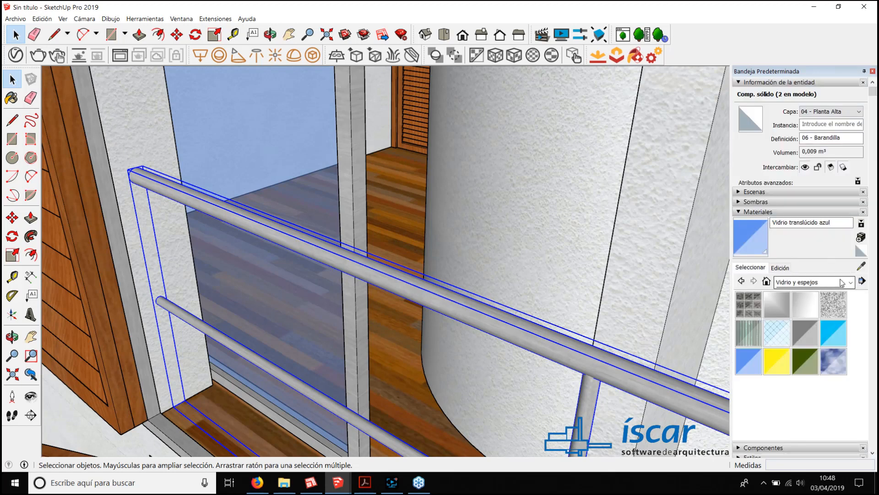
{"action": "left_click", "coordinate": [842, 283]}
{"action": "left_click", "coordinate": [804, 385]}
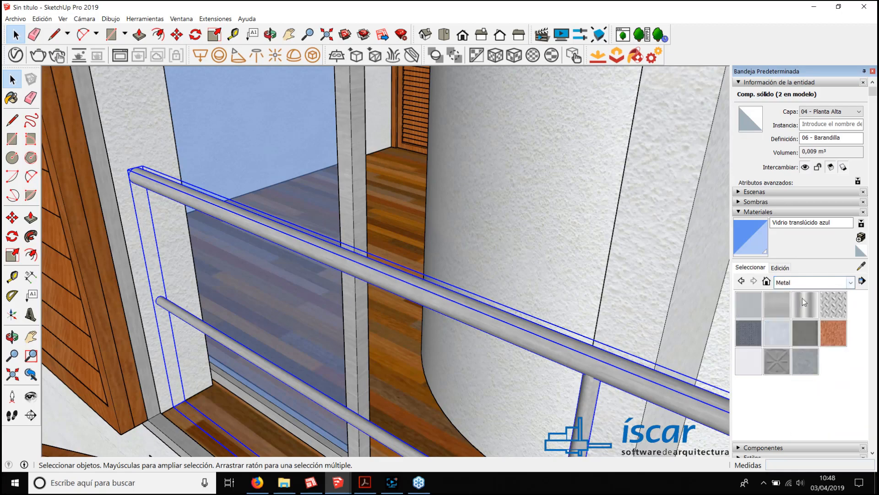
Step: Examine the textured house as a whole from the outside, with its facade, shutters and roof in view
{"action": "scroll", "coordinate": [320, 223], "scroll_direction": "down", "scroll_amount": 5}
{"action": "middle_click_drag", "start_coordinate": [319, 223], "coordinate": [348, 256]}
{"action": "scroll", "coordinate": [412, 250], "scroll_direction": "up", "scroll_amount": 3}
{"action": "middle_click_drag", "start_coordinate": [412, 250], "coordinate": [481, 296]}
{"action": "scroll", "coordinate": [525, 247], "scroll_direction": "up", "scroll_amount": 5}
{"action": "scroll", "coordinate": [393, 216], "scroll_direction": "down", "scroll_amount": 5}
{"action": "scroll", "coordinate": [481, 296], "scroll_direction": "down", "scroll_amount": 2}
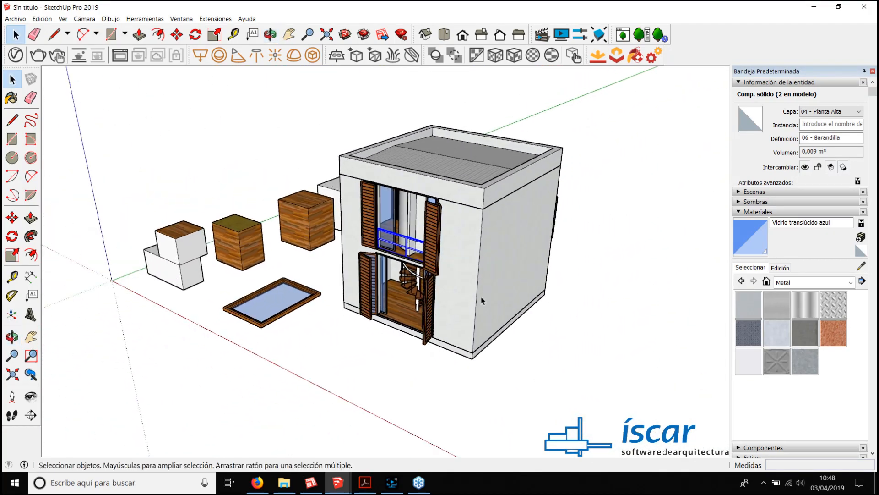
{"action": "scroll", "coordinate": [460, 246], "scroll_direction": "up", "scroll_amount": 2}
{"action": "scroll", "coordinate": [476, 249], "scroll_direction": "down", "scroll_amount": 2}
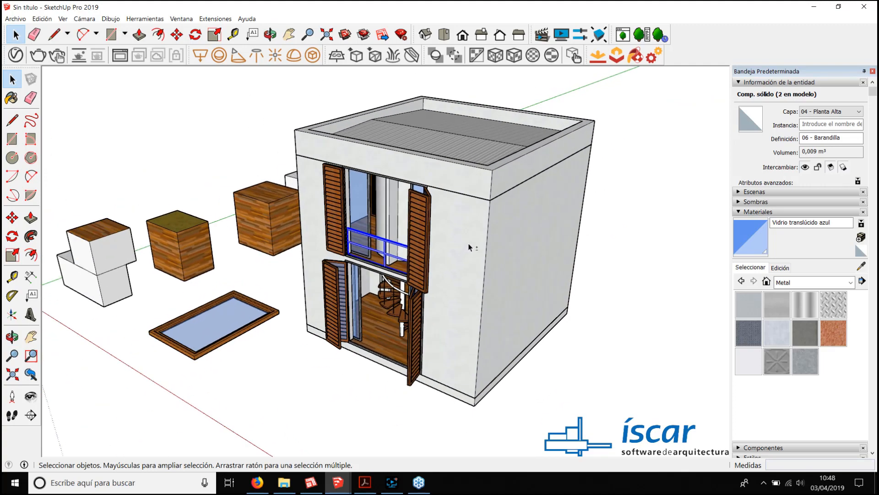
{"action": "scroll", "coordinate": [455, 255], "scroll_direction": "up", "scroll_amount": 2}
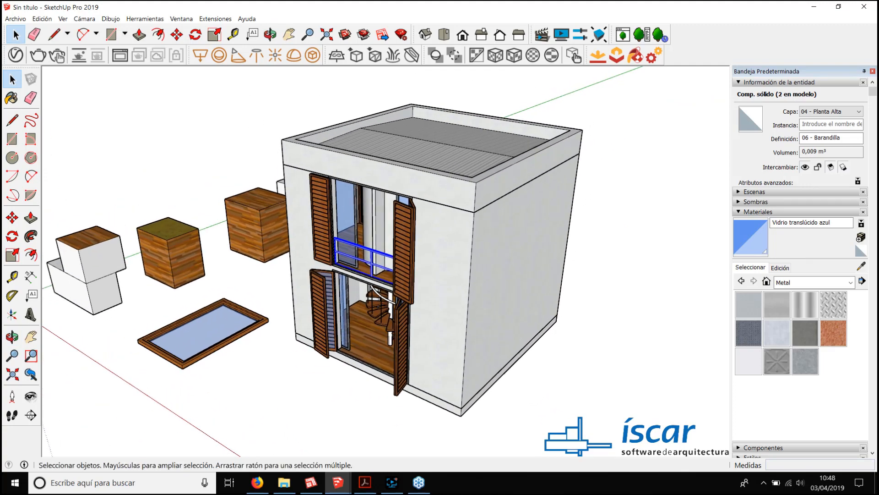
Step: Switch to Acrobat, show the "Maquetación con LayOut" slide and place its window beside the house model
{"action": "left_click", "coordinate": [365, 482]}
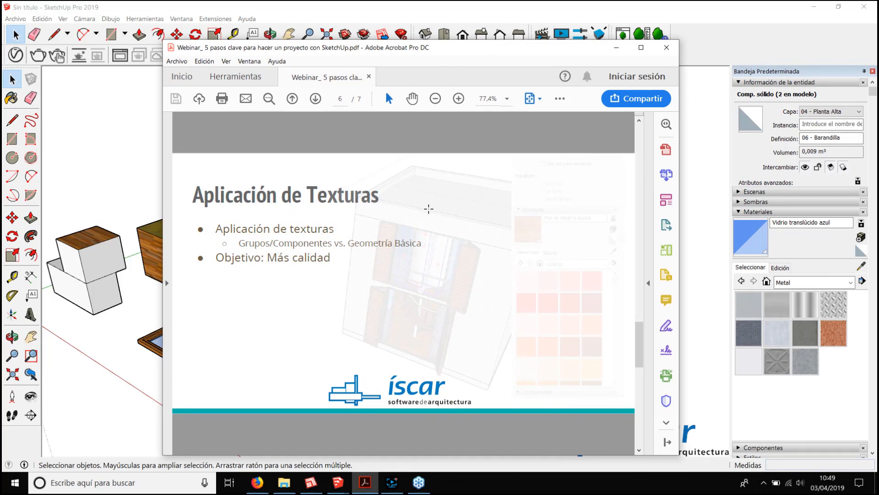
{"action": "scroll", "coordinate": [464, 219], "scroll_direction": "down", "scroll_amount": 1}
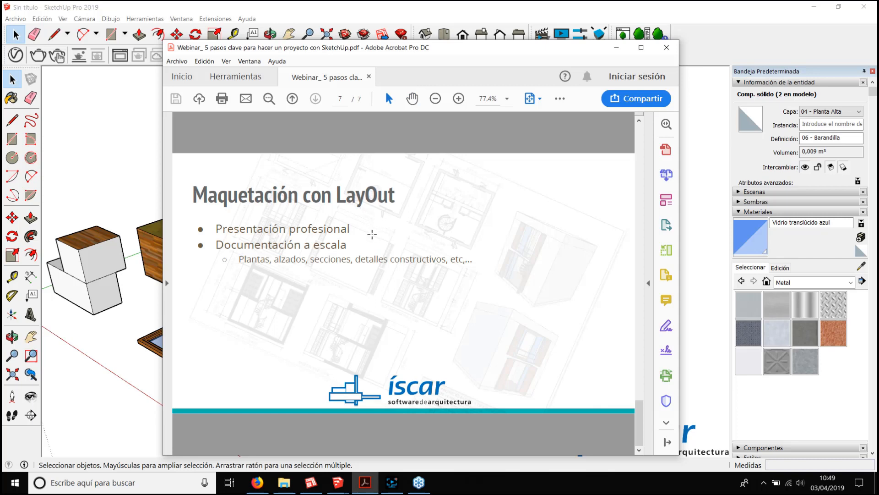
{"action": "left_click_drag", "start_coordinate": [379, 52], "coordinate": [623, 66]}
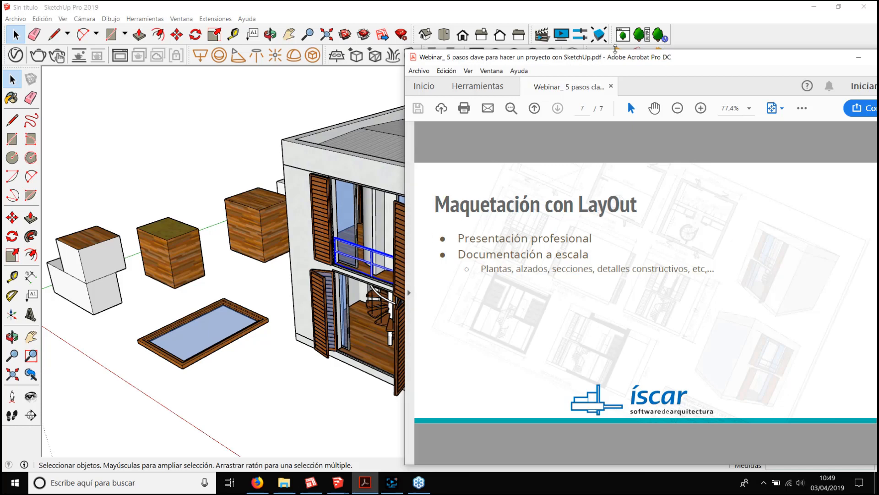
{"action": "left_click_drag", "start_coordinate": [615, 50], "coordinate": [675, 51]}
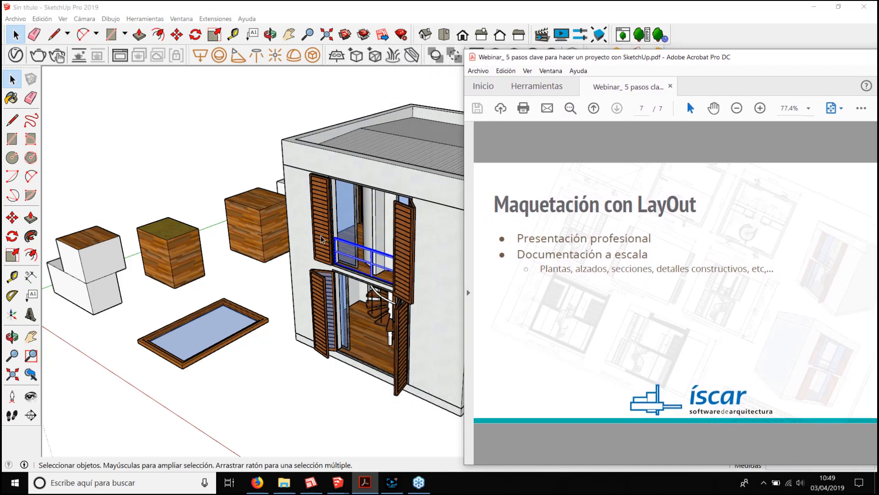
Step: Look at the house model again and bring the LayOut slide back in front of it
{"action": "left_click", "coordinate": [322, 239]}
{"action": "middle_click_drag", "start_coordinate": [419, 256], "coordinate": [332, 310]}
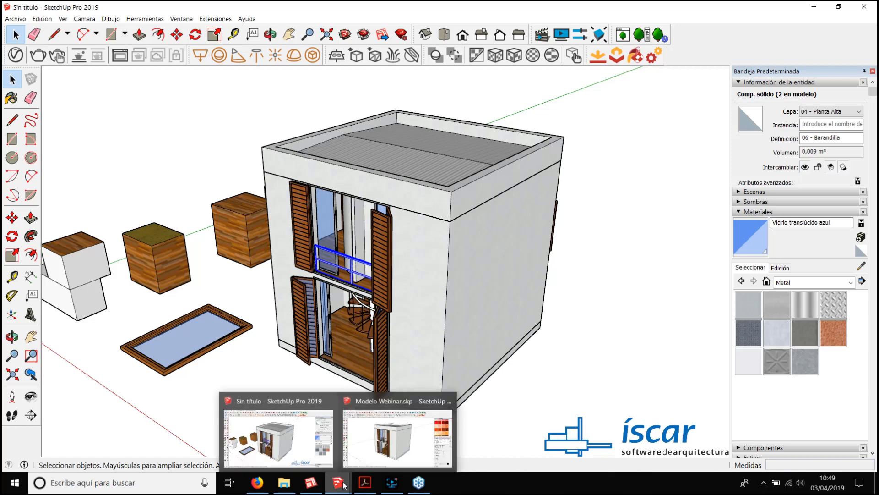
{"action": "left_click", "coordinate": [357, 485]}
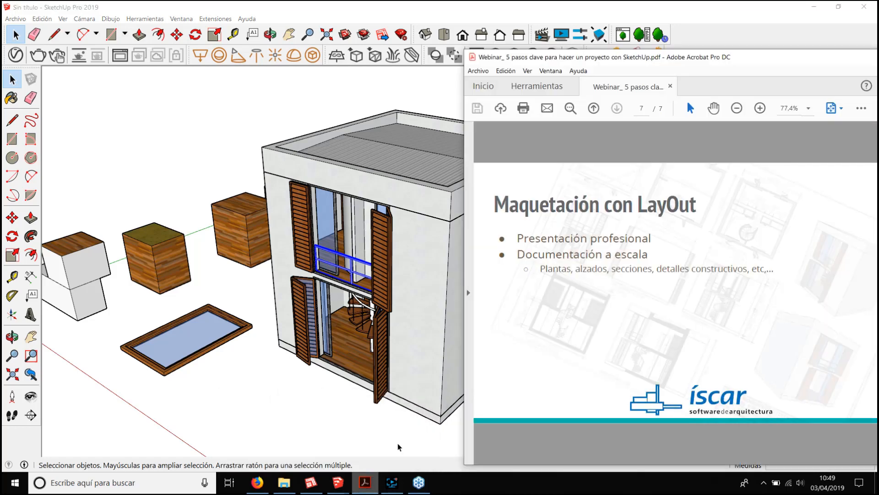
{"action": "mouse_move", "coordinate": [631, 71]}
{"action": "left_mouse_down"}
{"action": "mouse_move", "coordinate": [578, 57]}
{"action": "mouse_move", "coordinate": [459, 49]}
{"action": "left_mouse_up"}
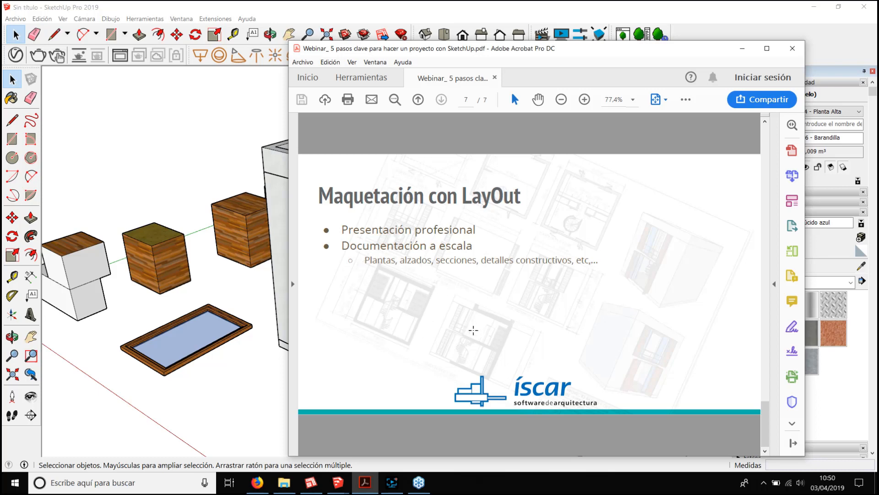
Step: Switch to the Modelo Webinar.skp window in SketchUp and view its elevation scene 03-Alzado 02 and the house in perspective
{"action": "left_click", "coordinate": [366, 4]}
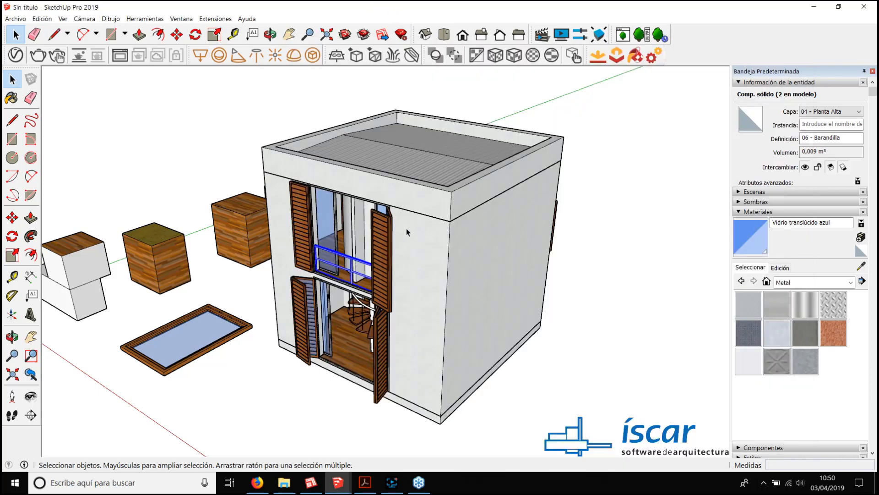
{"action": "mouse_move", "coordinate": [413, 221]}
{"action": "middle_mouse_down"}
{"action": "mouse_move", "coordinate": [415, 259]}
{"action": "mouse_move", "coordinate": [603, 248]}
{"action": "middle_mouse_up"}
{"action": "left_click", "coordinate": [401, 451]}
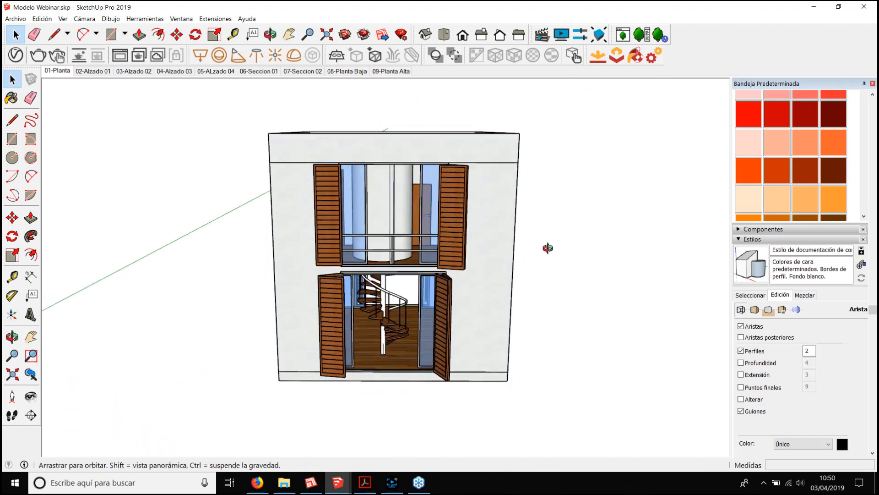
{"action": "left_click", "coordinate": [134, 73]}
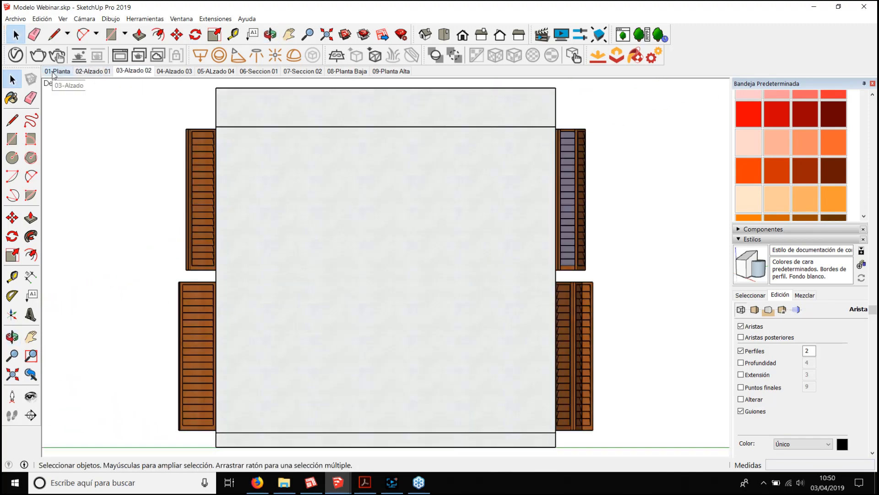
{"action": "middle_click_drag", "start_coordinate": [428, 193], "coordinate": [388, 181]}
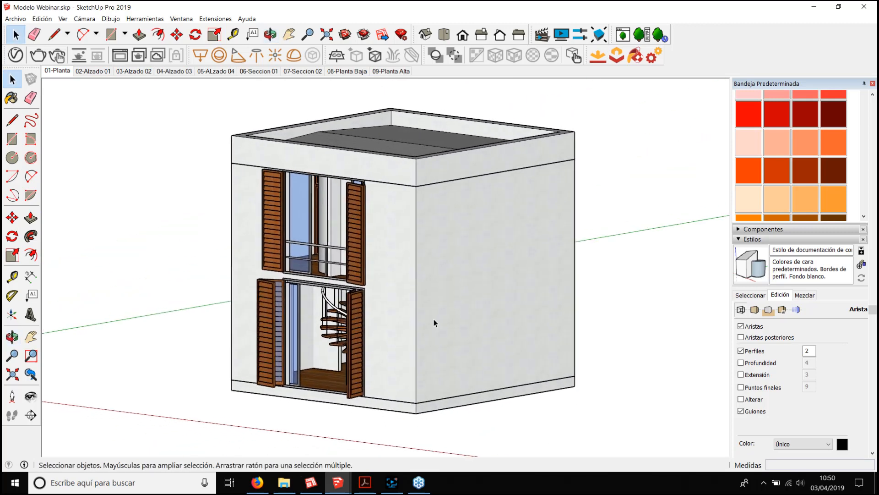
{"action": "mouse_move", "coordinate": [413, 318]}
{"action": "middle_mouse_down"}
{"action": "mouse_move", "coordinate": [413, 303]}
{"action": "mouse_move", "coordinate": [418, 308]}
{"action": "middle_mouse_up"}
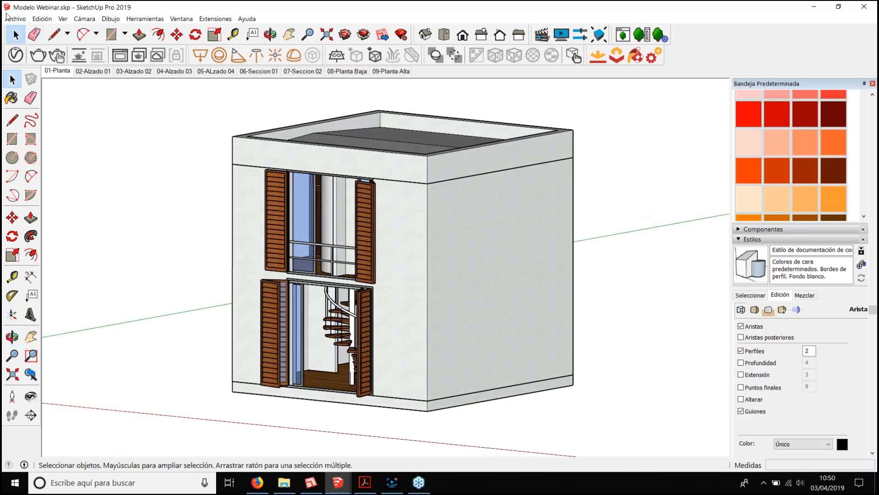
Step: Go from the SketchUp model to LayOut and insert Modelo Webinar.skp on the blank page
{"action": "left_click", "coordinate": [15, 19]}
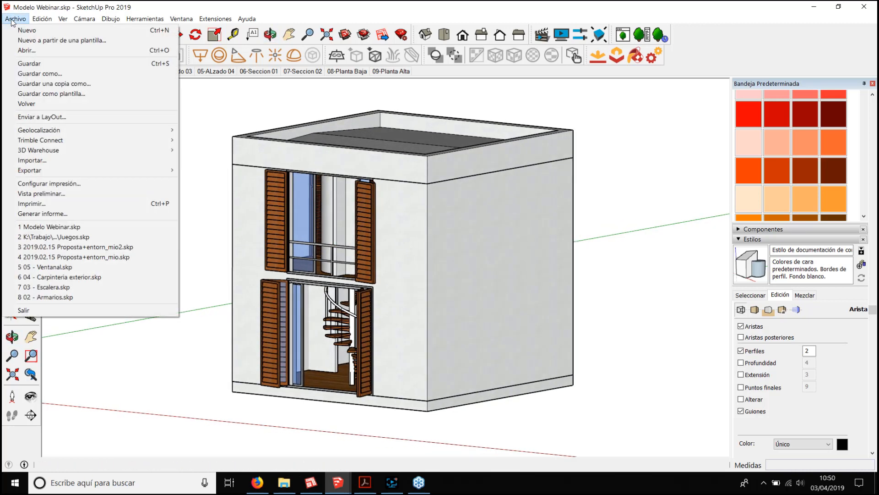
{"action": "left_click", "coordinate": [52, 118]}
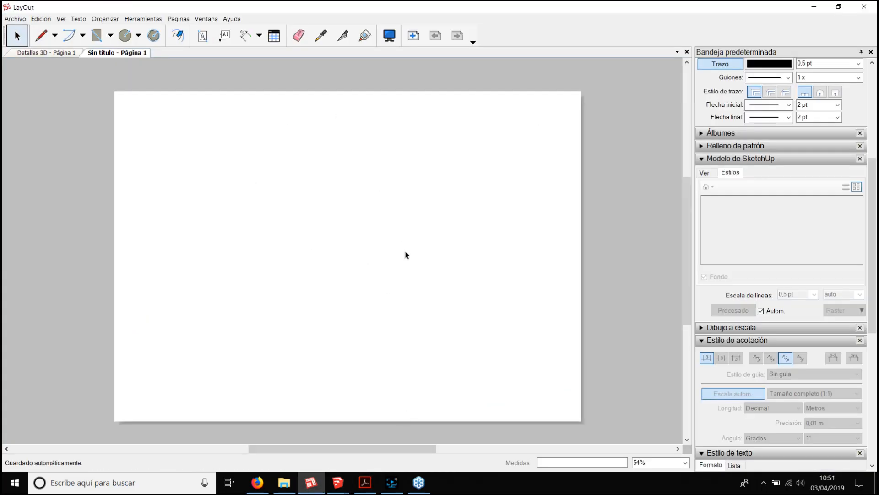
{"action": "left_click", "coordinate": [15, 21]}
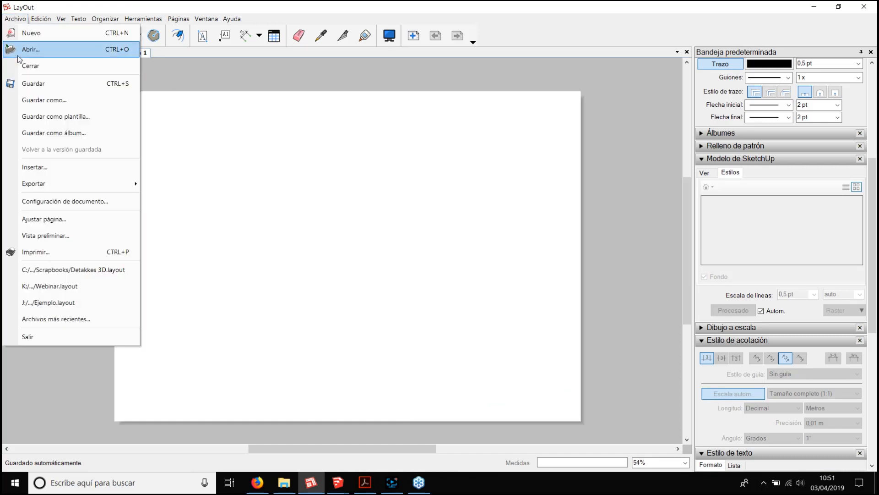
{"action": "left_click", "coordinate": [35, 166]}
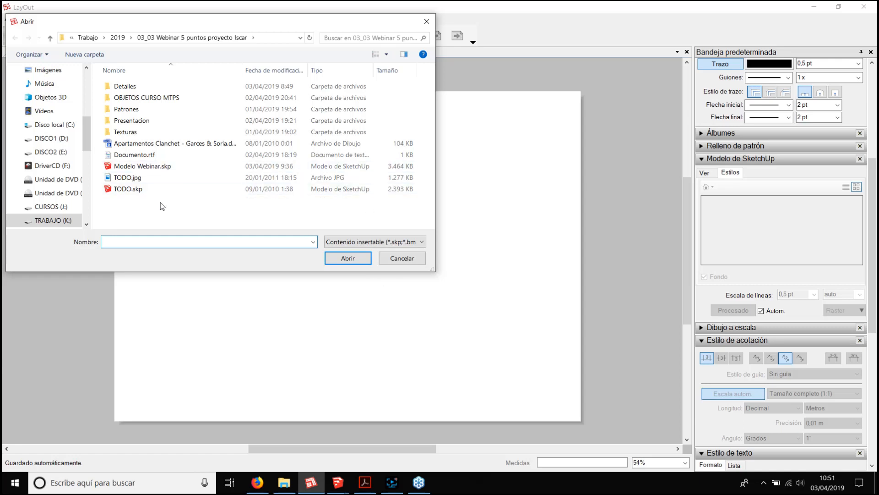
{"action": "left_click", "coordinate": [142, 166]}
{"action": "left_click", "coordinate": [348, 258]}
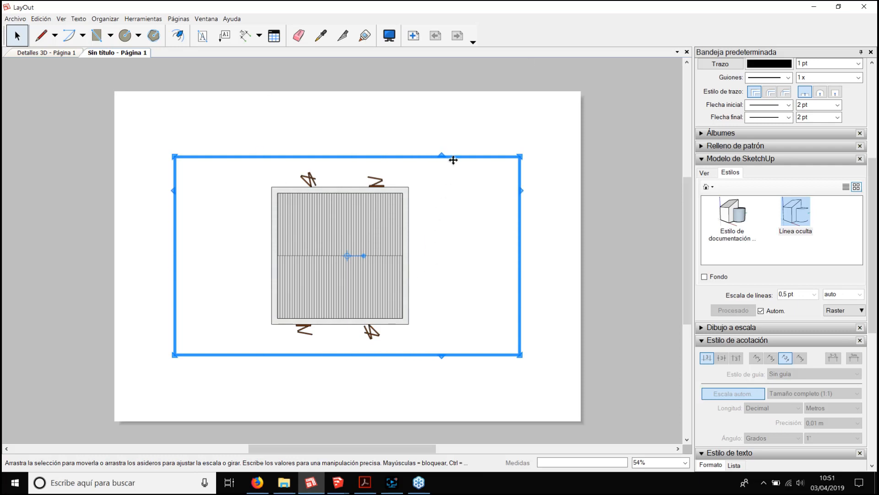
Step: Enter the inserted model's viewport and orbit the house to a raised front perspective
{"action": "scroll", "coordinate": [475, 299], "scroll_direction": "down", "scroll_amount": 1}
{"action": "scroll", "coordinate": [392, 240], "scroll_direction": "up", "scroll_amount": 3}
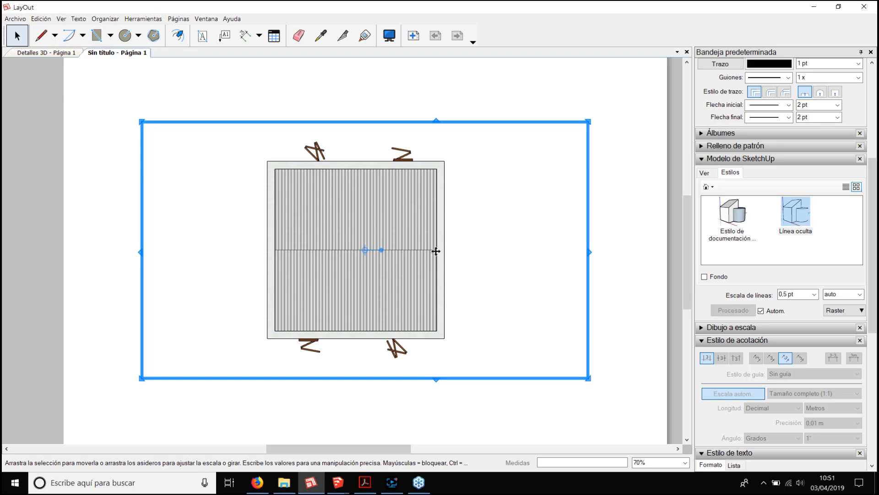
{"action": "scroll", "coordinate": [424, 210], "scroll_direction": "down", "scroll_amount": 3}
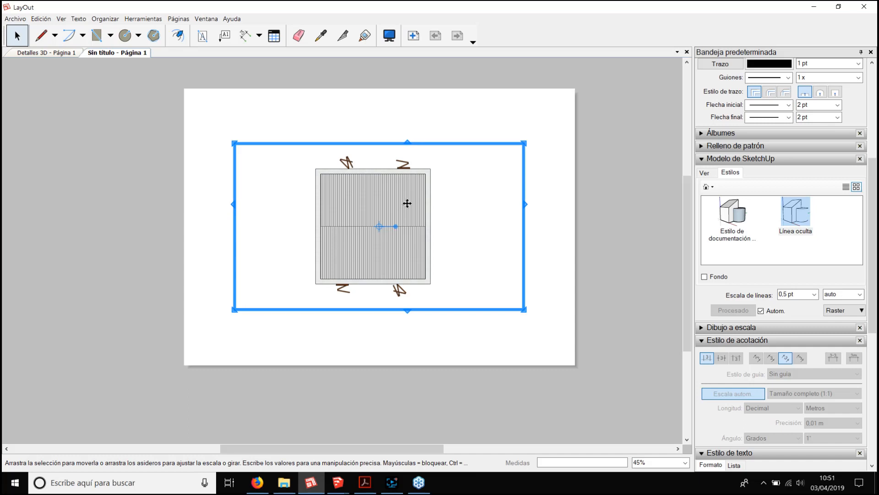
{"action": "double_click", "coordinate": [407, 203]}
{"action": "mouse_move", "coordinate": [407, 203]}
{"action": "left_mouse_down"}
{"action": "mouse_move", "coordinate": [327, 158]}
{"action": "mouse_move", "coordinate": [275, 160]}
{"action": "mouse_move", "coordinate": [473, 163]}
{"action": "mouse_move", "coordinate": [334, 159]}
{"action": "mouse_move", "coordinate": [423, 252]}
{"action": "mouse_move", "coordinate": [494, 166]}
{"action": "mouse_move", "coordinate": [465, 202]}
{"action": "mouse_move", "coordinate": [495, 192]}
{"action": "left_mouse_up"}
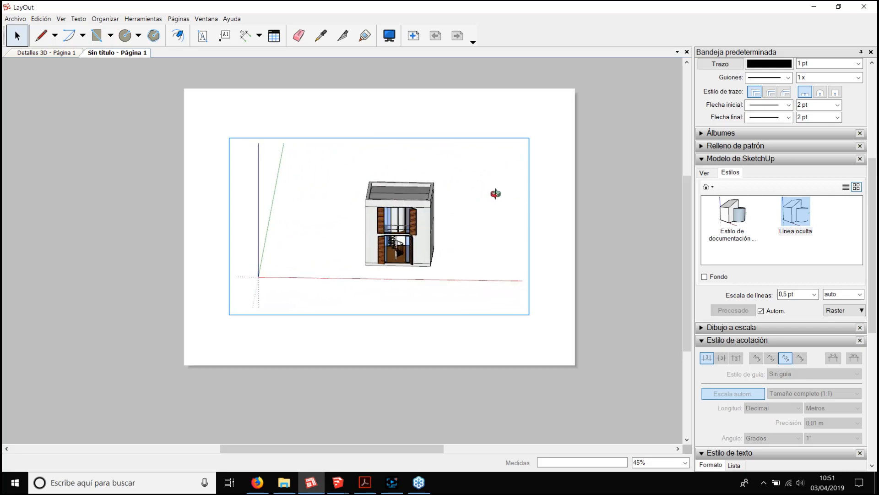
Step: Set the viewport's standard view to Planta
{"action": "right_click", "coordinate": [422, 232]}
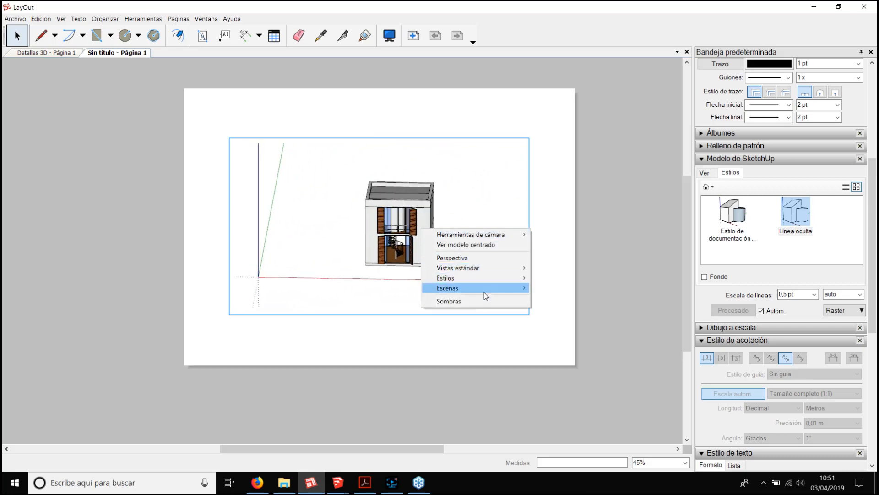
{"action": "mouse_move", "coordinate": [492, 270]}
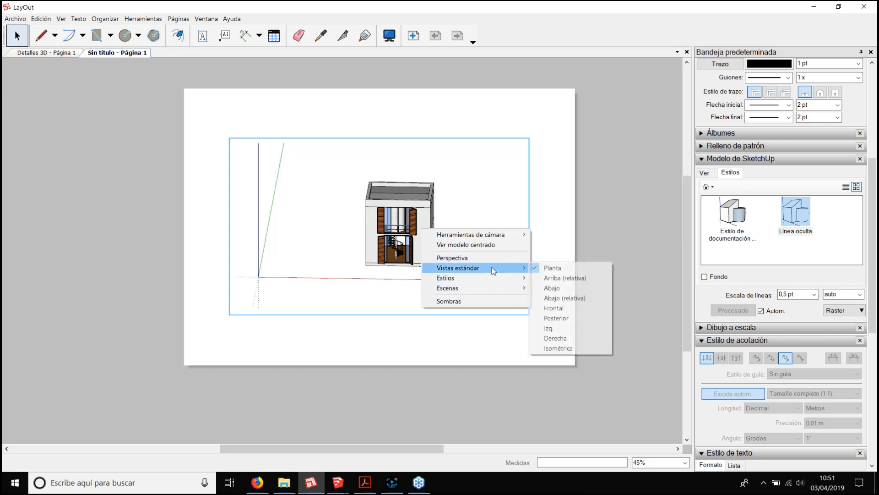
{"action": "left_click", "coordinate": [555, 268]}
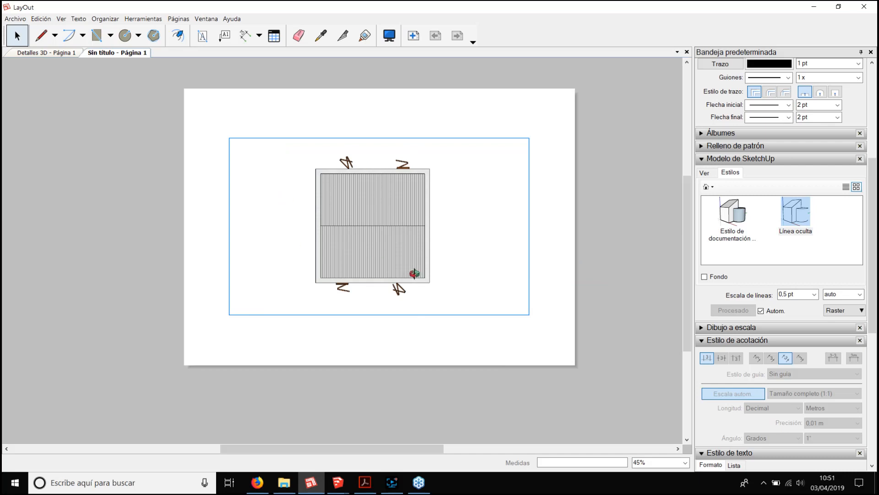
Step: Set the viewport's standard view to Frontal and leave the viewport's 3D editing
{"action": "right_click", "coordinate": [384, 235]}
{"action": "mouse_move", "coordinate": [460, 274]}
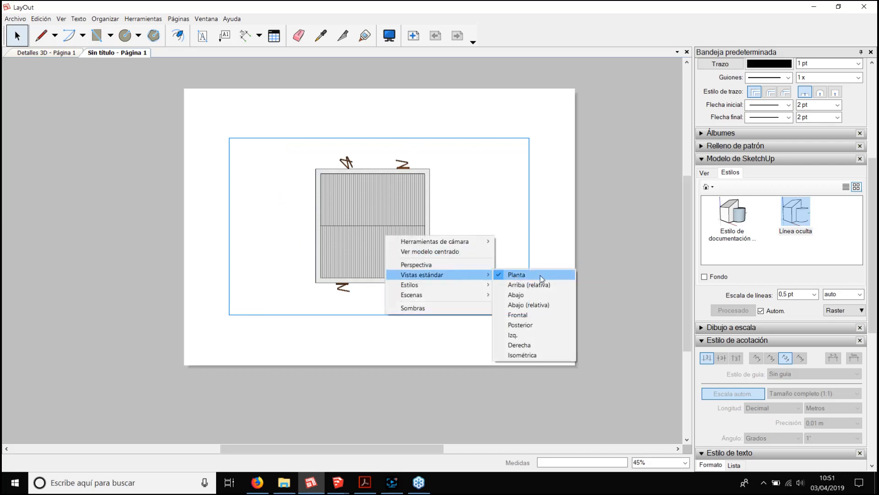
{"action": "left_click", "coordinate": [527, 284]}
{"action": "right_click", "coordinate": [390, 223]}
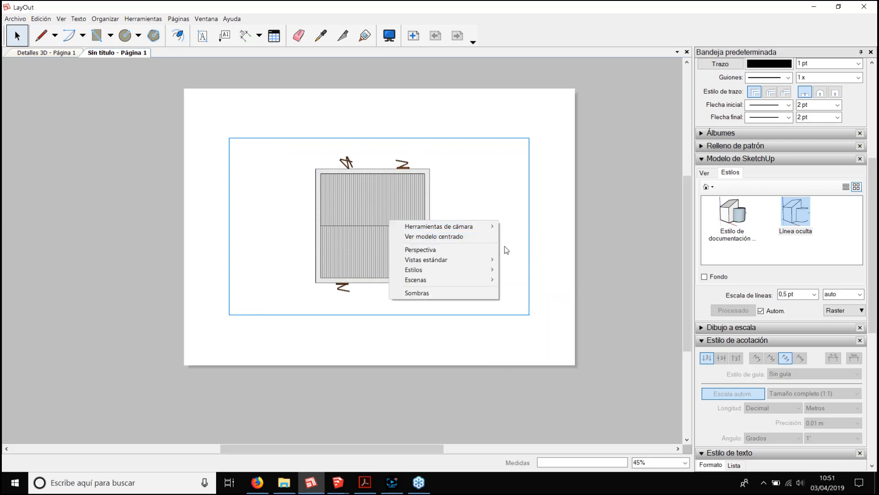
{"action": "mouse_move", "coordinate": [479, 264]}
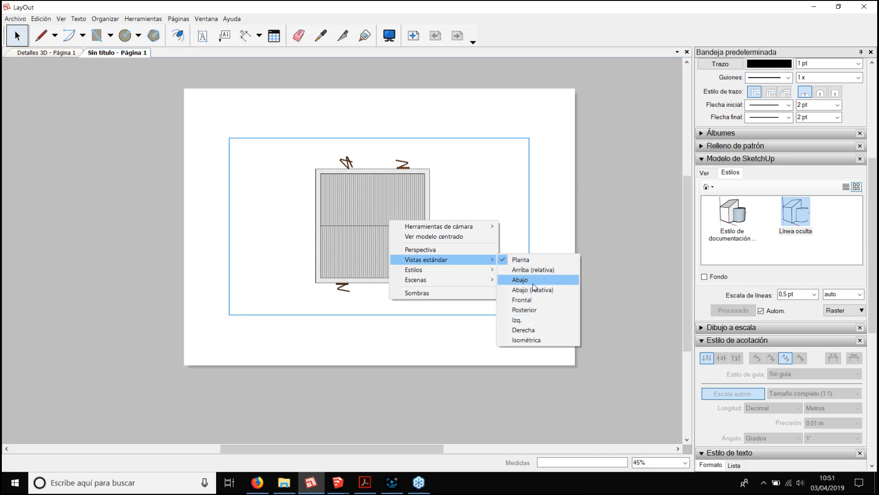
{"action": "left_click", "coordinate": [522, 300]}
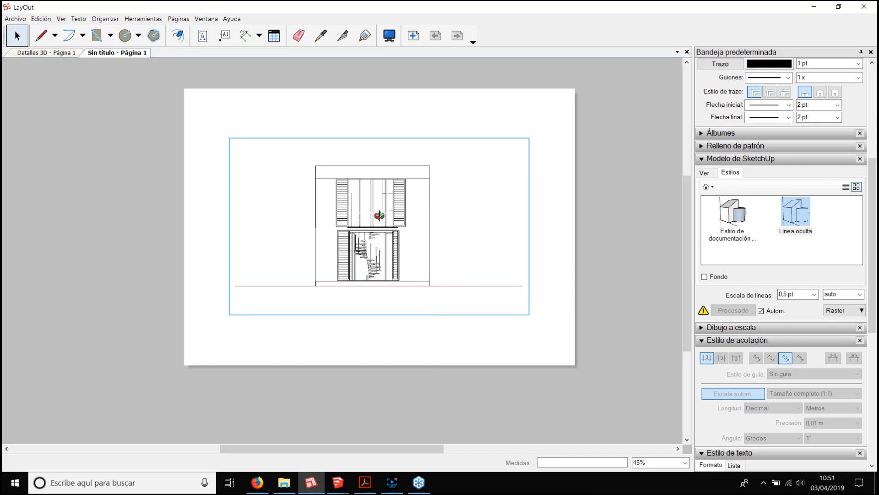
{"action": "left_click", "coordinate": [556, 158]}
{"action": "left_click", "coordinate": [575, 250]}
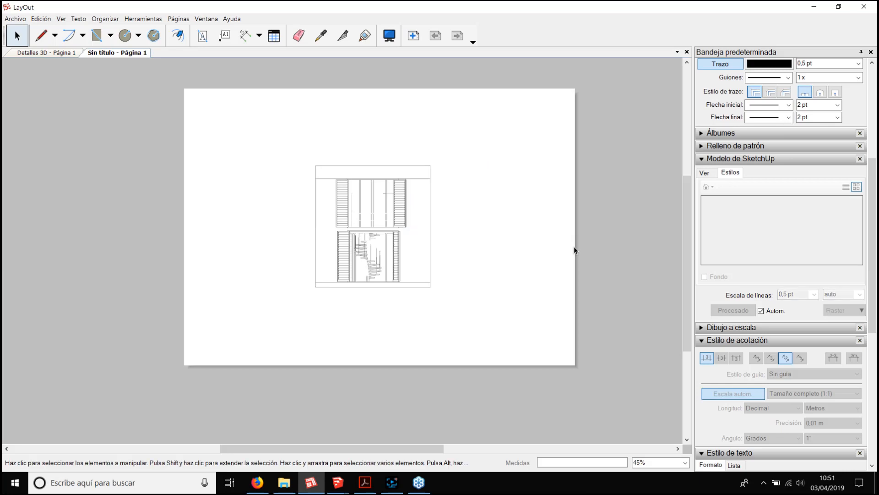
Step: Assign the 01-Planta scene to the model viewport
{"action": "right_click", "coordinate": [355, 209]}
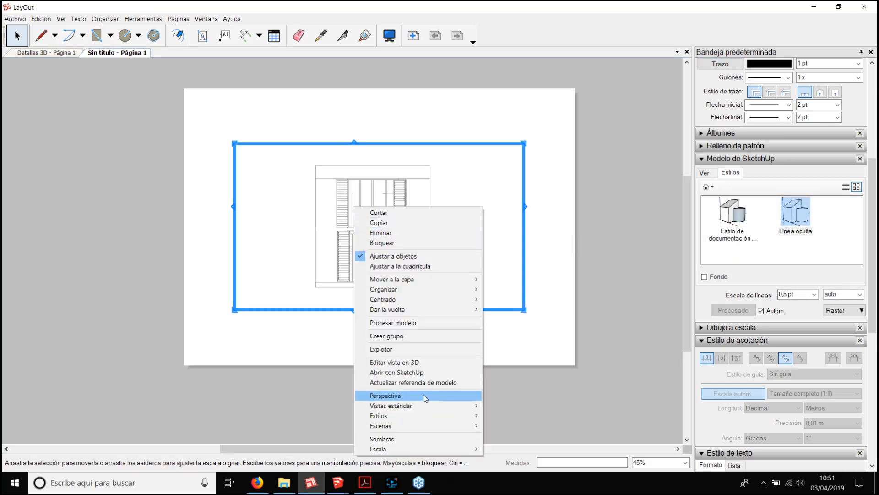
{"action": "mouse_move", "coordinate": [450, 427]}
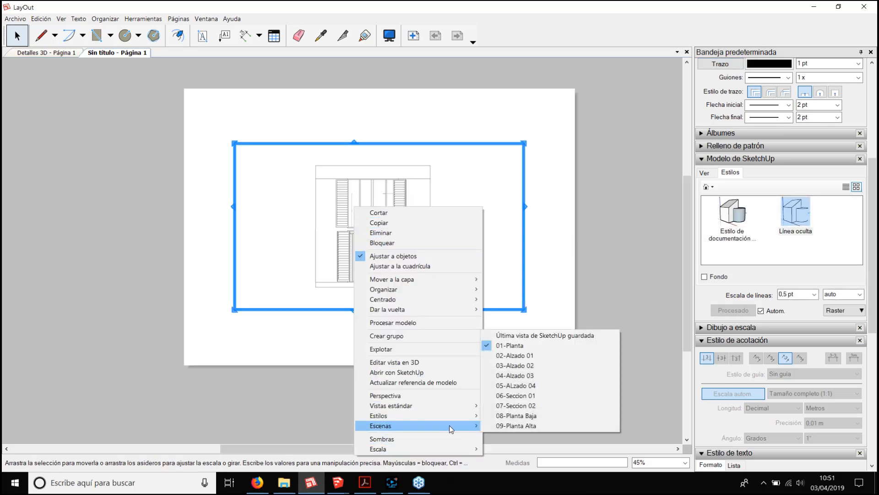
{"action": "left_click", "coordinate": [523, 350]}
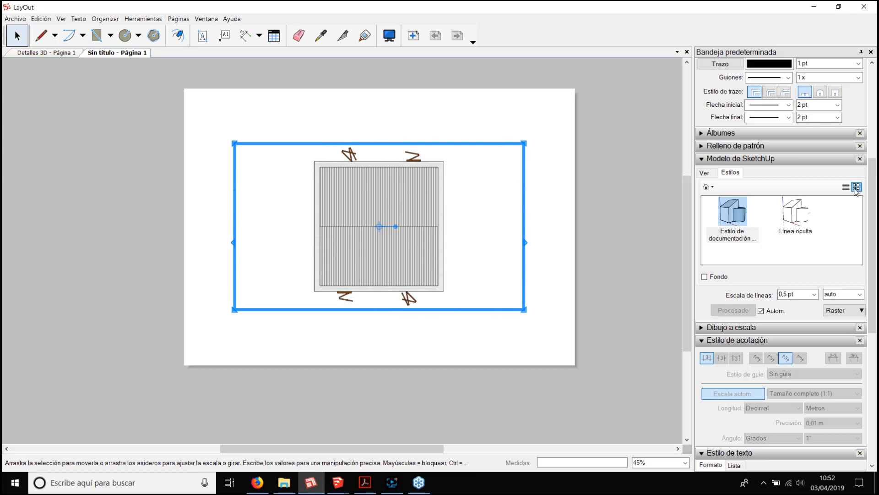
Step: Set the plan viewport's scale to 1 mm:100 mm (1:100) and apply the Línea oculta style
{"action": "left_click", "coordinate": [705, 173]}
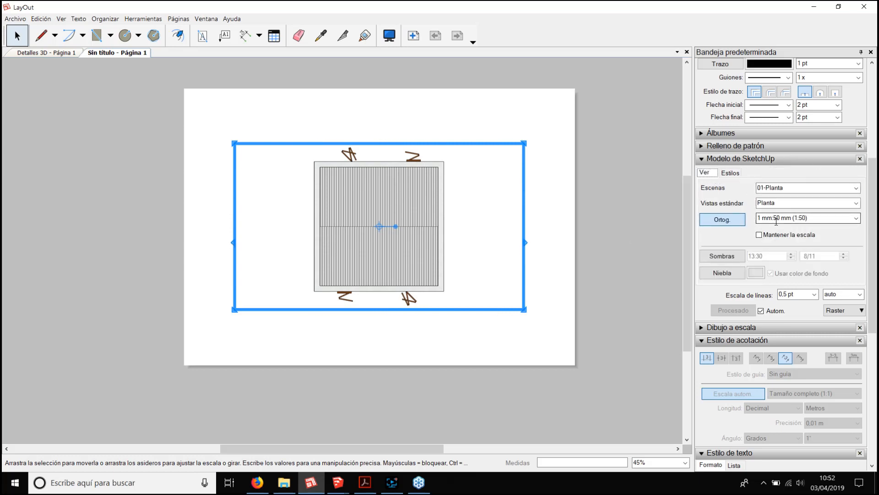
{"action": "left_click", "coordinate": [856, 218]}
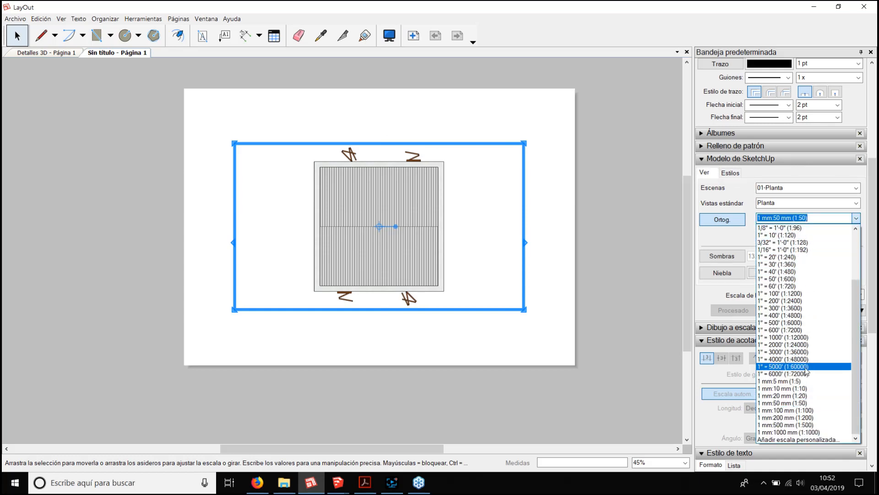
{"action": "left_click", "coordinate": [806, 405]}
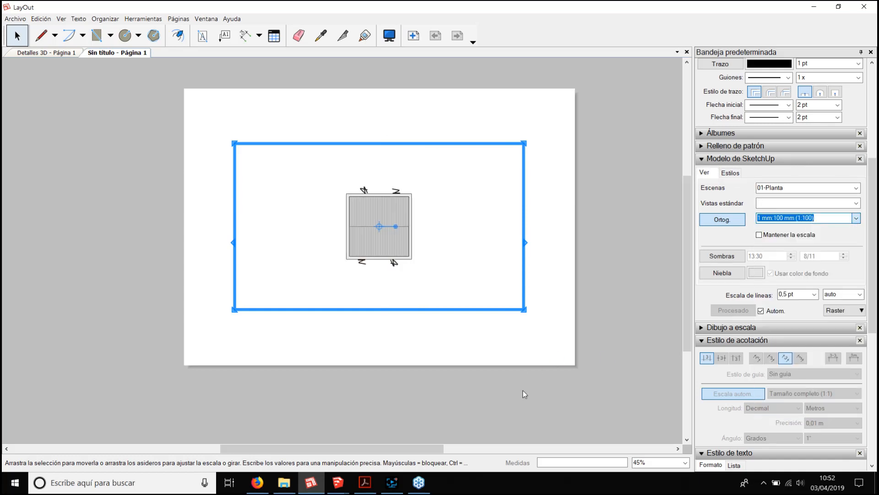
{"action": "left_click", "coordinate": [729, 174]}
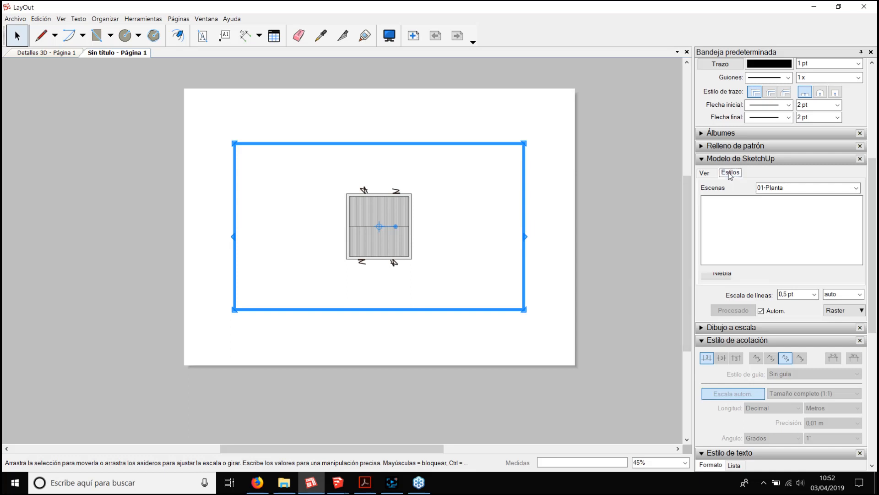
{"action": "scroll", "coordinate": [372, 222], "scroll_direction": "up", "scroll_amount": 5}
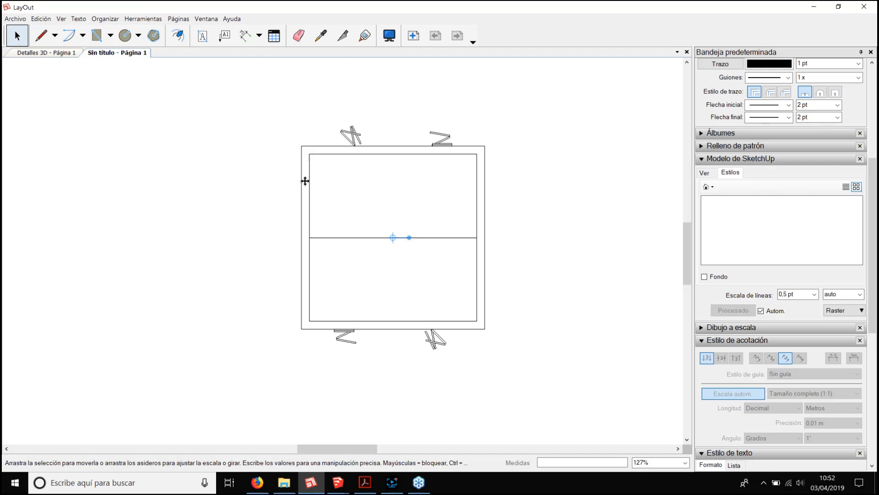
Step: Crop the viewport's frame closely around the plan and move it to the page's upper-left corner
{"action": "scroll", "coordinate": [389, 202], "scroll_direction": "down", "scroll_amount": 5}
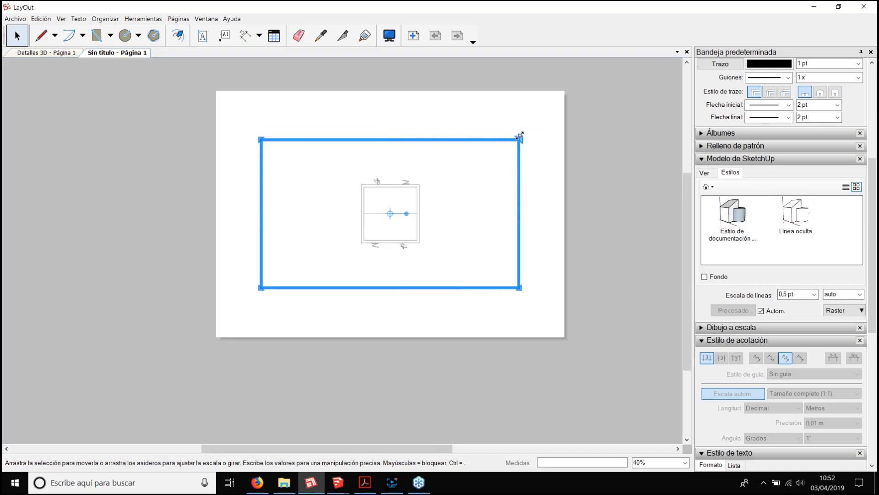
{"action": "mouse_move", "coordinate": [420, 153]}
{"action": "left_mouse_down"}
{"action": "mouse_move", "coordinate": [377, 150]}
{"action": "mouse_move", "coordinate": [427, 160]}
{"action": "left_mouse_up"}
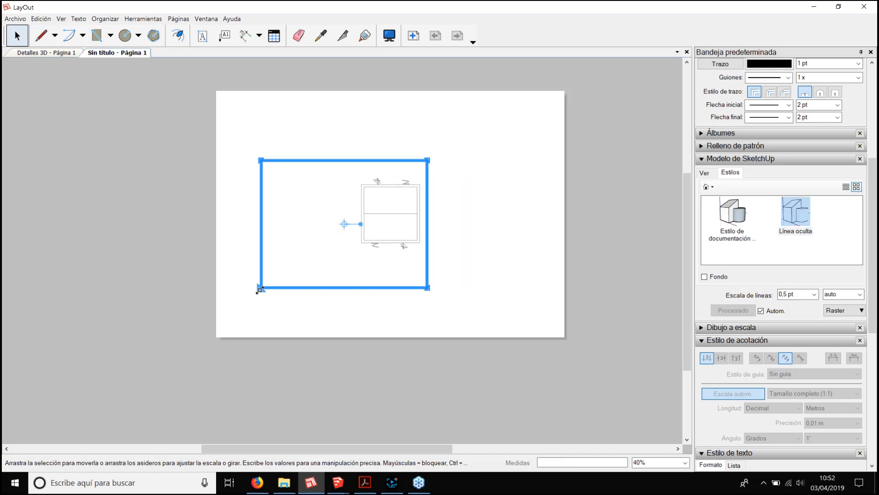
{"action": "left_click_drag", "start_coordinate": [360, 260], "coordinate": [292, 160]}
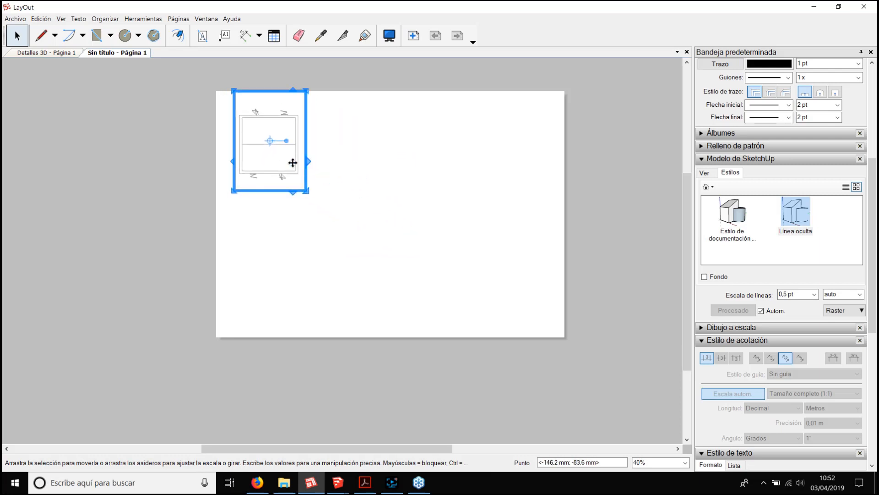
Step: Copy and paste the plan viewport, placing the duplicate directly below the original
{"action": "left_click", "coordinate": [41, 18]}
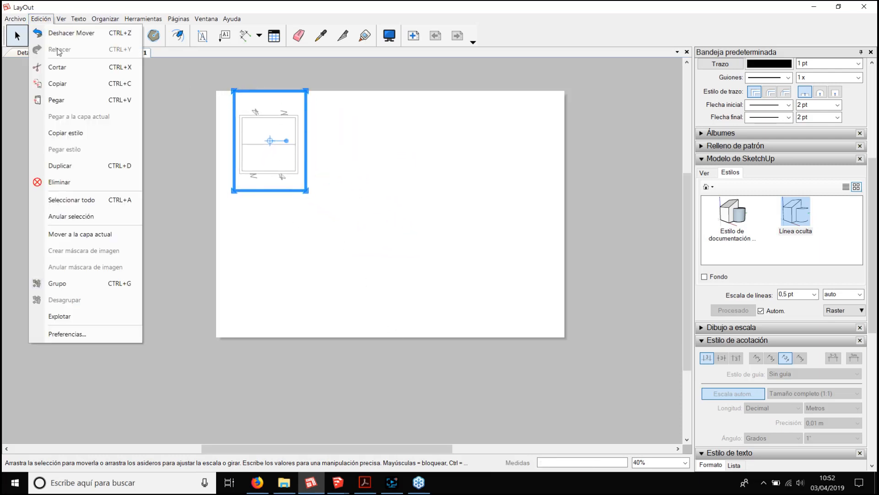
{"action": "left_click", "coordinate": [64, 83]}
{"action": "left_click", "coordinate": [41, 18]}
{"action": "left_click", "coordinate": [55, 97]}
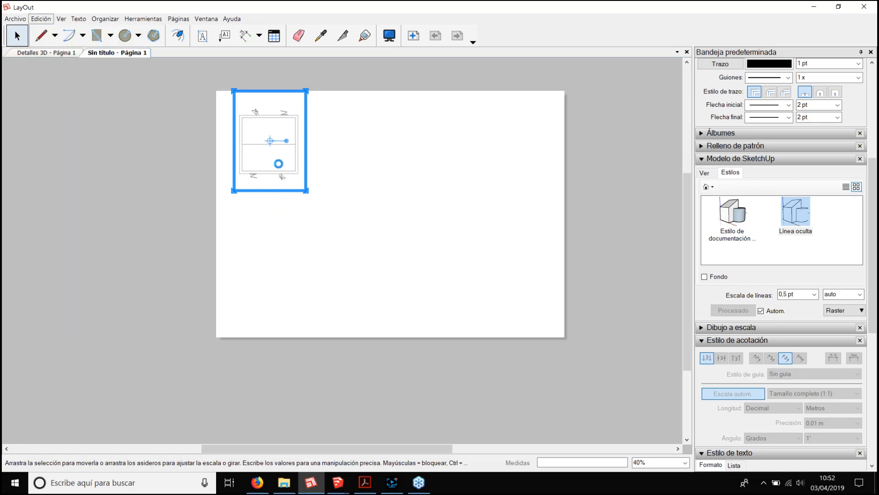
{"action": "left_click_drag", "start_coordinate": [277, 157], "coordinate": [280, 234]}
Step: Assign the 02-Alzado 01 scene to the lower viewport and apply the Línea oculta style to it
{"action": "scroll", "coordinate": [290, 237], "scroll_direction": "up", "scroll_amount": 2}
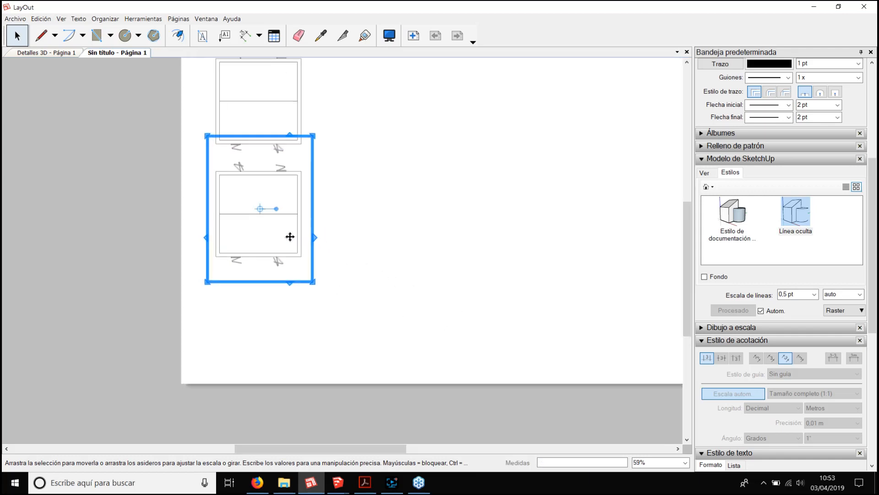
{"action": "right_click", "coordinate": [289, 237]}
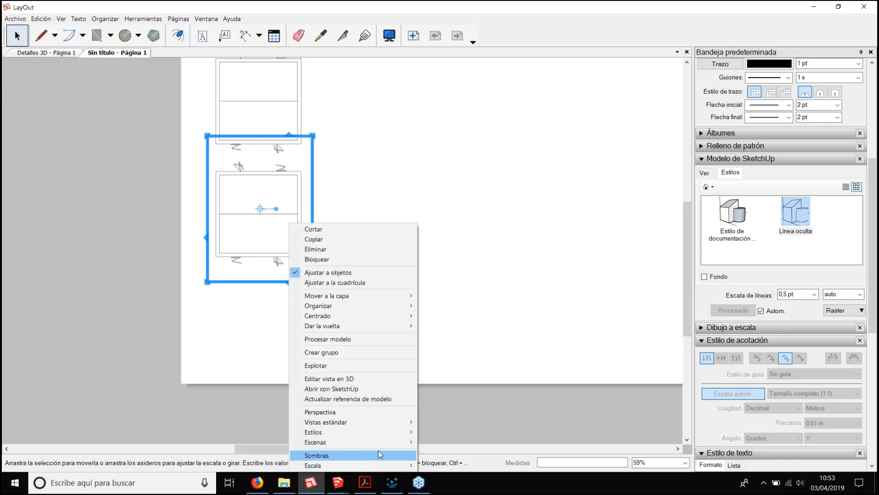
{"action": "mouse_move", "coordinate": [388, 443]}
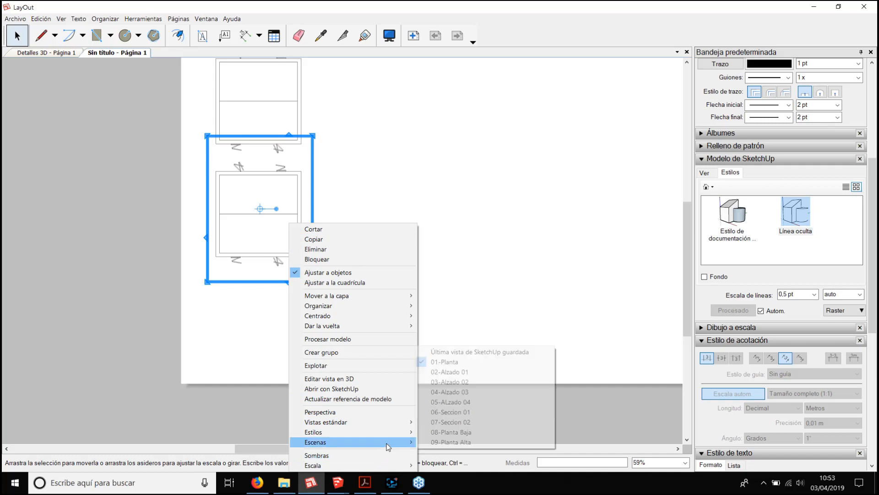
{"action": "left_click", "coordinate": [464, 372]}
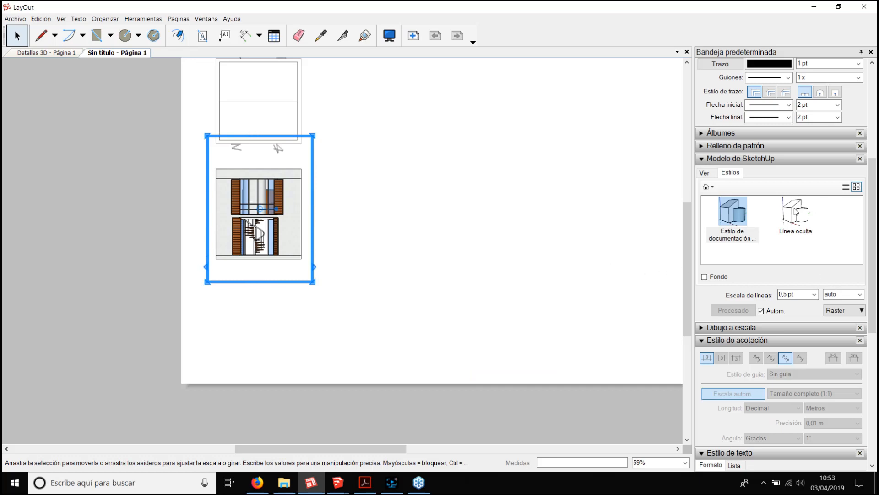
{"action": "left_click", "coordinate": [786, 220]}
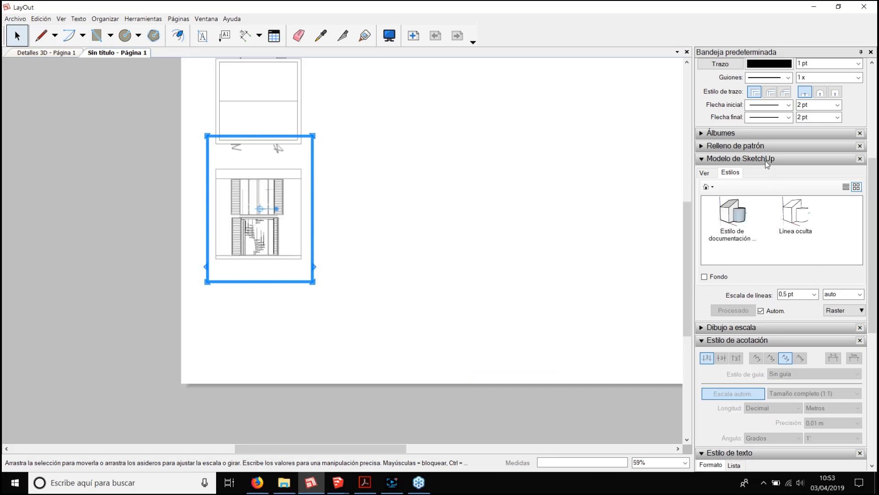
{"action": "left_click", "coordinate": [482, 219]}
Step: Select the plan and elevation viewports together and switch their rendering to Vectorial
{"action": "scroll", "coordinate": [249, 134], "scroll_direction": "up", "scroll_amount": 5}
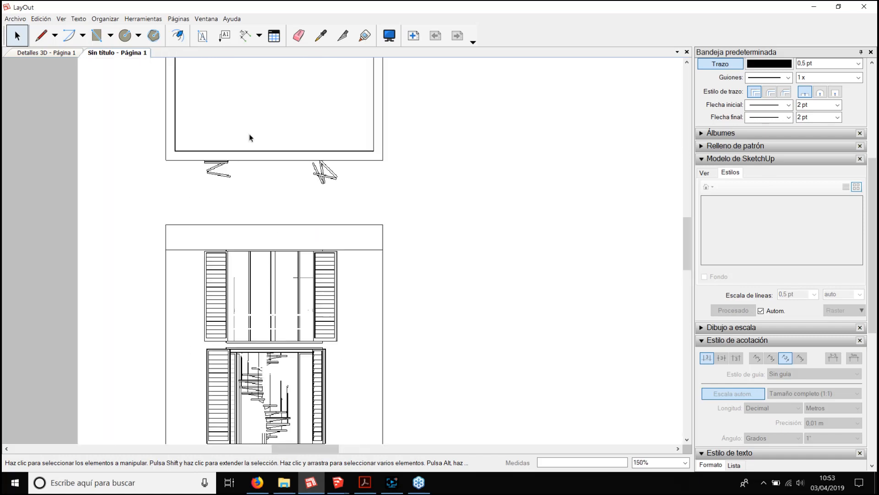
{"action": "scroll", "coordinate": [343, 215], "scroll_direction": "down", "scroll_amount": 5}
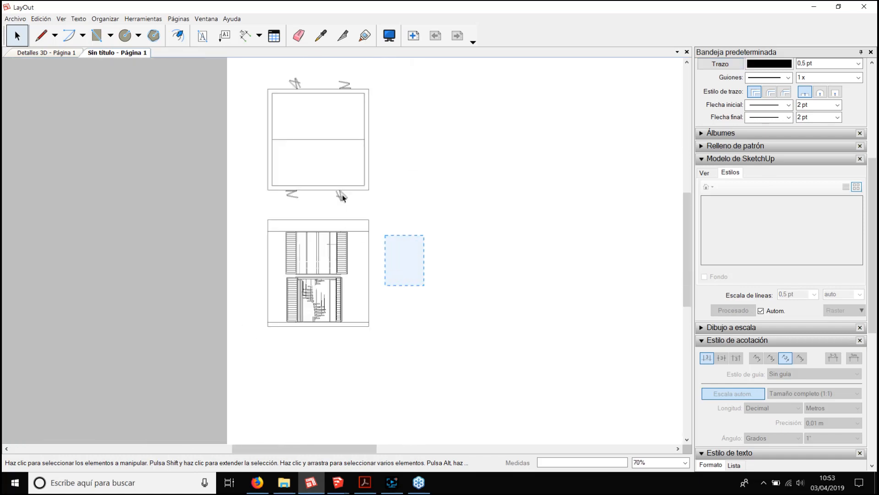
{"action": "left_click", "coordinate": [342, 194]}
{"action": "scroll", "coordinate": [261, 183], "scroll_direction": "up", "scroll_amount": 3}
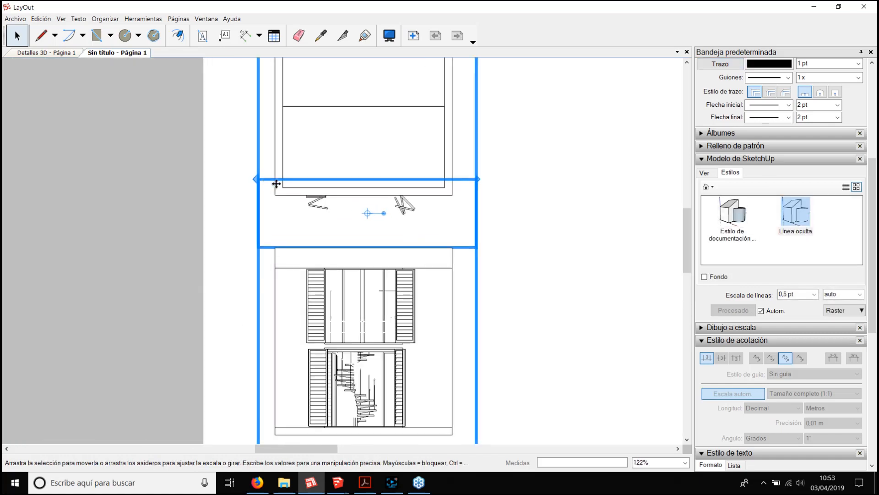
{"action": "scroll", "coordinate": [276, 184], "scroll_direction": "up", "scroll_amount": 13}
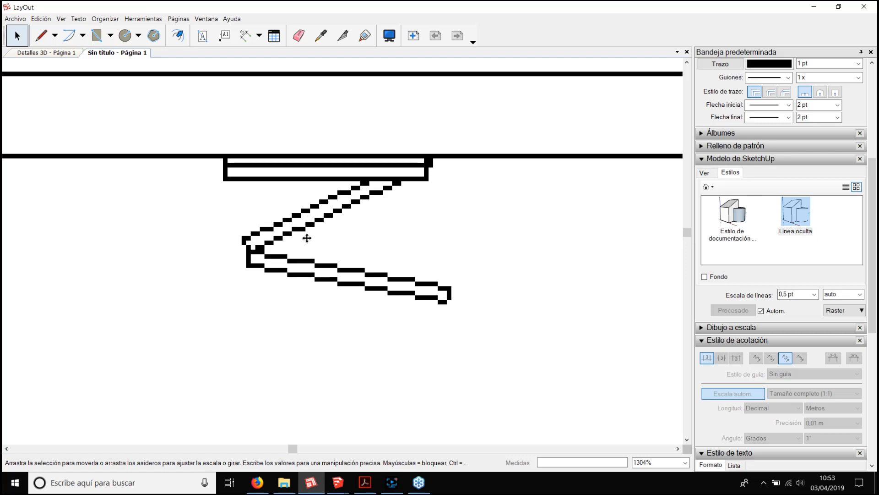
{"action": "left_click", "coordinate": [844, 310]}
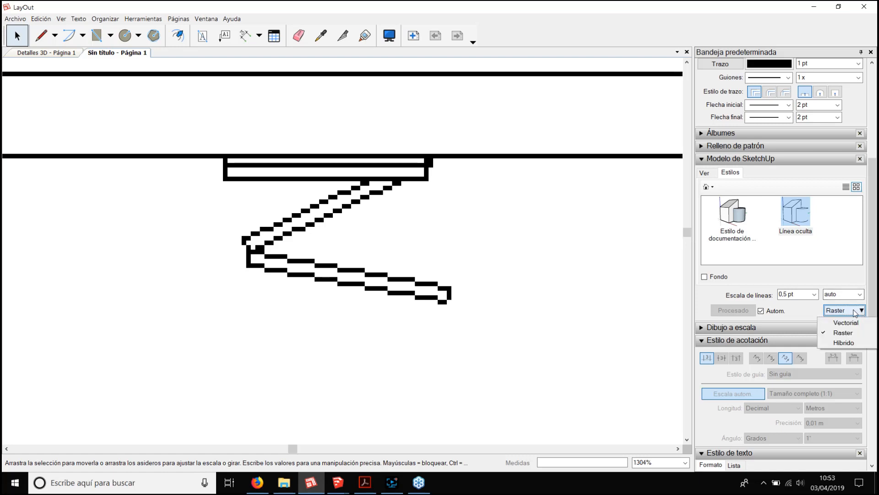
{"action": "left_click", "coordinate": [844, 319]}
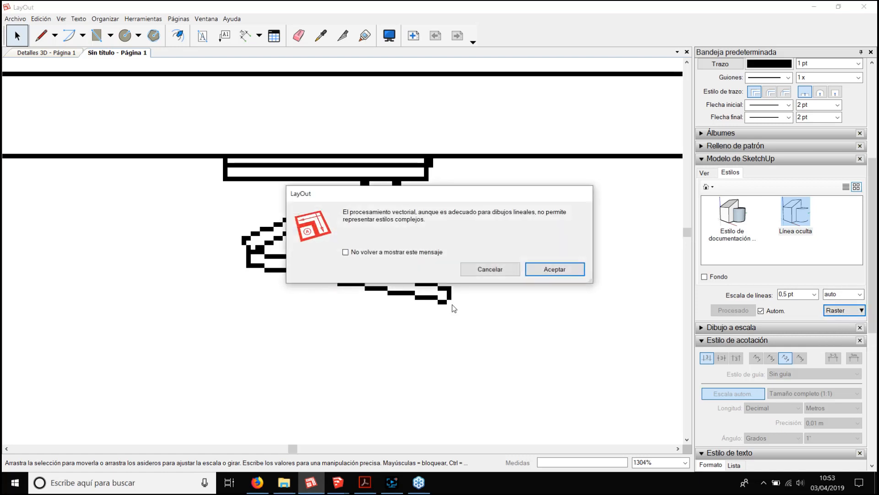
{"action": "left_click", "coordinate": [570, 273]}
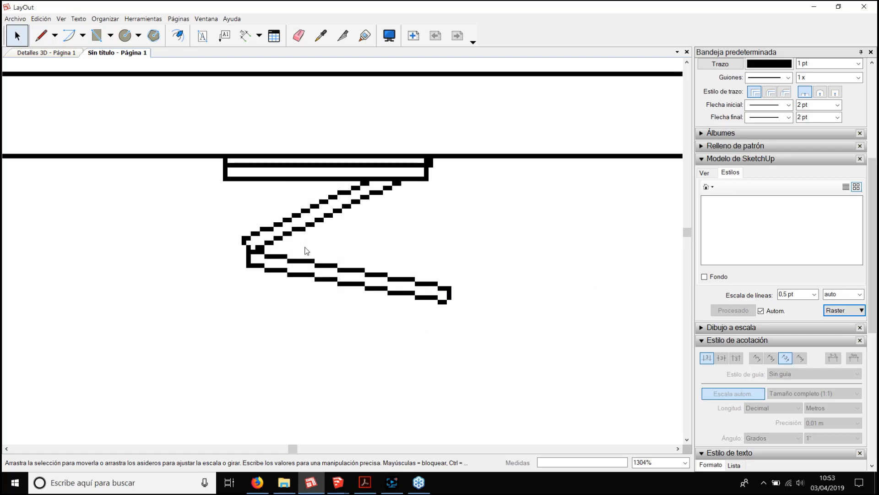
{"action": "scroll", "coordinate": [338, 181], "scroll_direction": "down", "scroll_amount": 8}
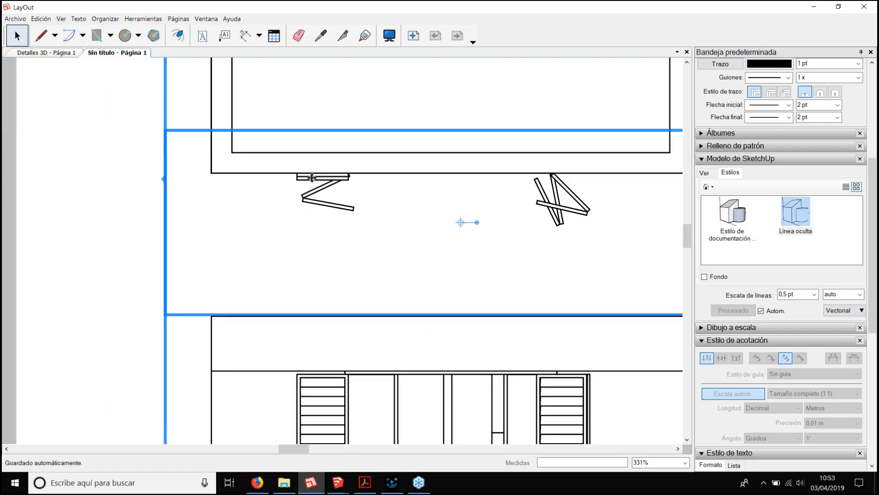
Step: Set the line scale of both viewports to 0,05 pt and deselect them
{"action": "scroll", "coordinate": [297, 187], "scroll_direction": "up", "scroll_amount": 2}
{"action": "scroll", "coordinate": [297, 187], "scroll_direction": "up", "scroll_amount": 1}
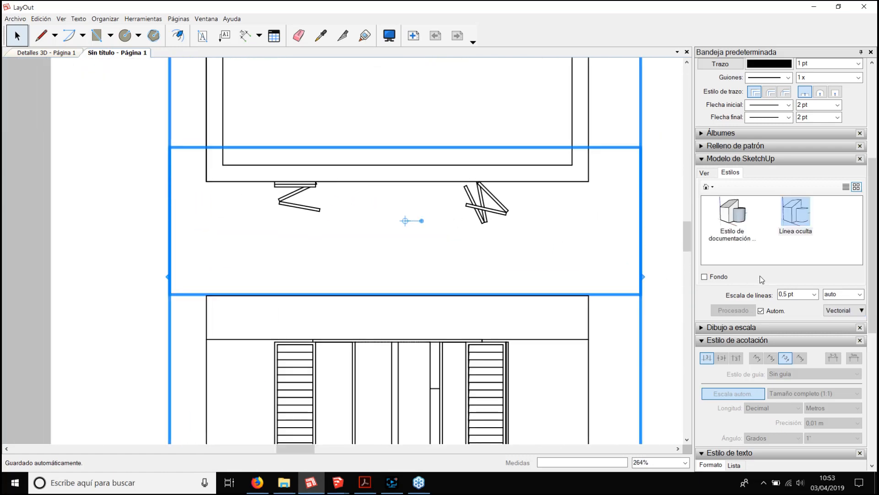
{"action": "left_click", "coordinate": [798, 295]}
{"action": "type", "text": "0,0"}
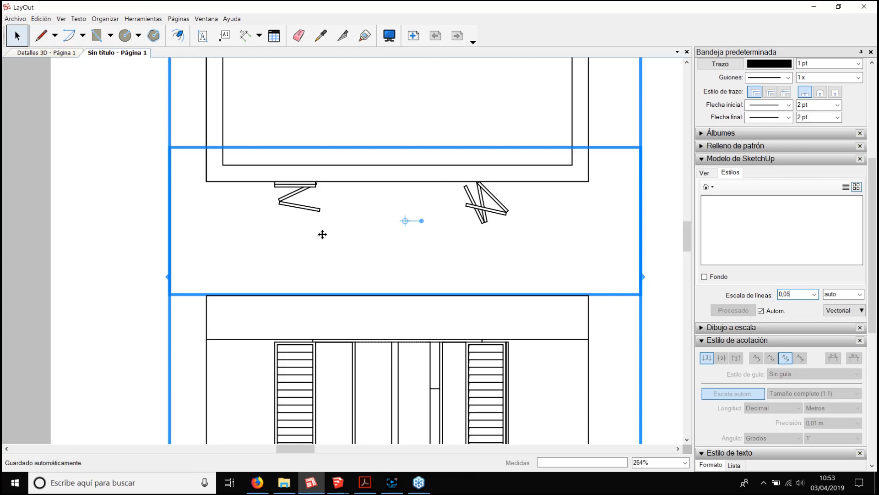
{"action": "scroll", "coordinate": [305, 197], "scroll_direction": "up", "scroll_amount": 8}
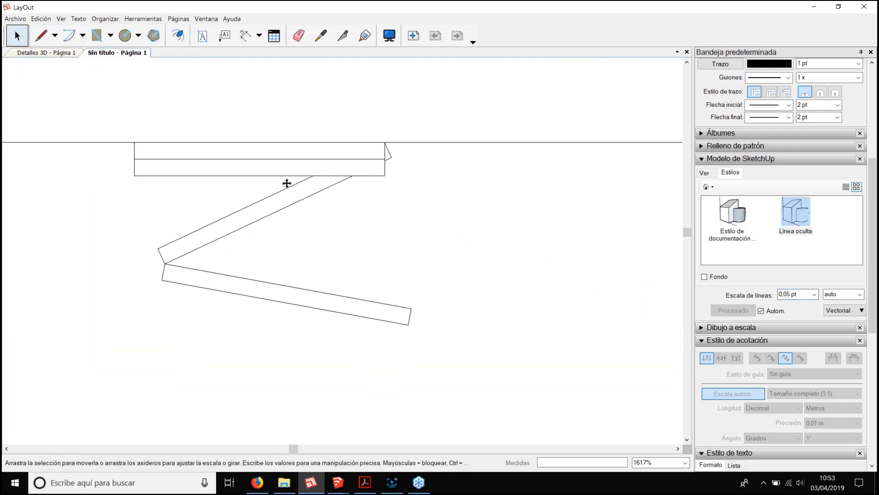
{"action": "scroll", "coordinate": [287, 183], "scroll_direction": "down", "scroll_amount": 15}
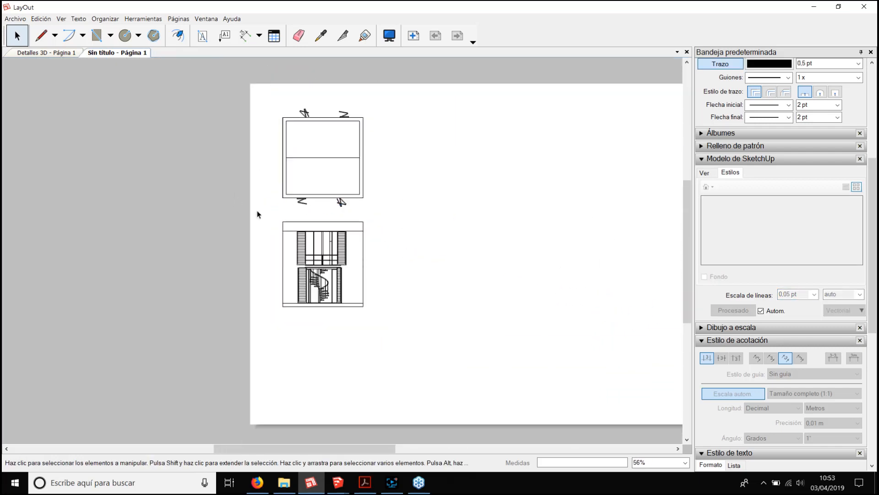
Step: Duplicate the elevation viewport, placing the copy directly beside the original at the same height
{"action": "scroll", "coordinate": [319, 141], "scroll_direction": "up", "scroll_amount": 2}
{"action": "scroll", "coordinate": [251, 136], "scroll_direction": "down", "scroll_amount": 3}
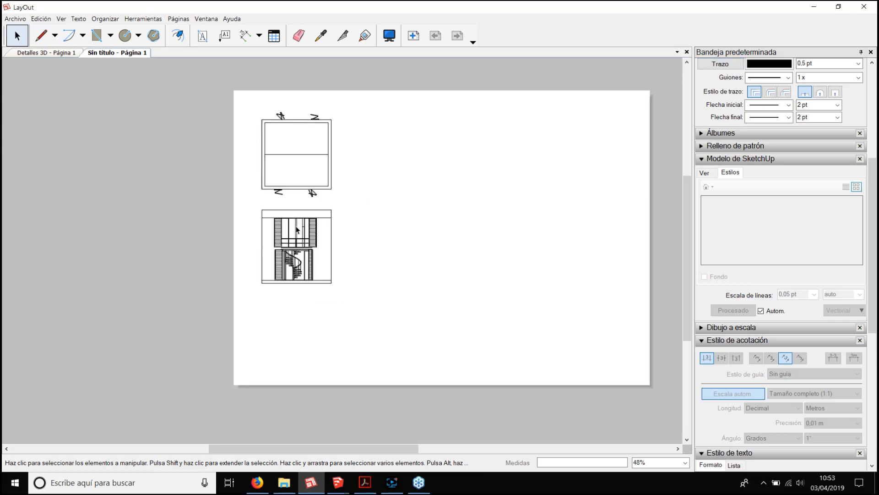
{"action": "left_click", "coordinate": [321, 251]}
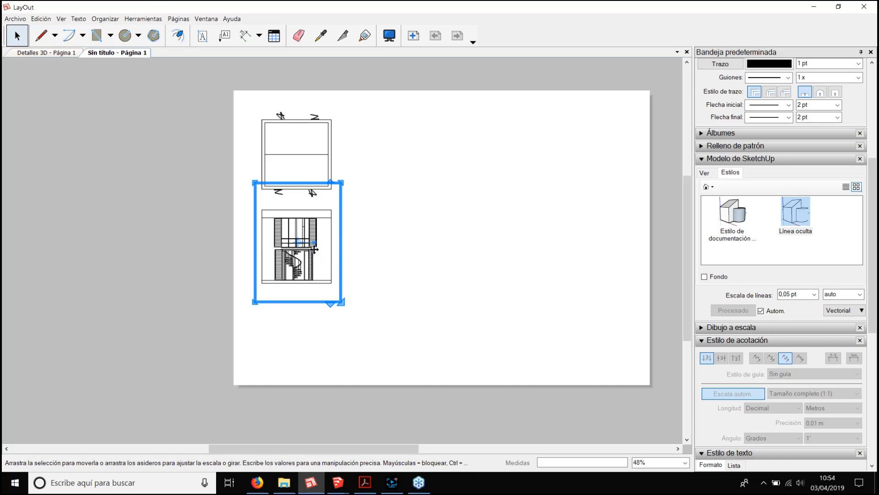
{"action": "left_click_drag", "start_coordinate": [312, 230], "coordinate": [399, 228], "text": "ctrl"}
Step: Switch to SketchUp, check the 07-Seccion 02 and 06-Seccion 01 scenes of the house model, and return to LayOut
{"action": "mouse_move", "coordinate": [338, 482]}
{"action": "left_click", "coordinate": [380, 440]}
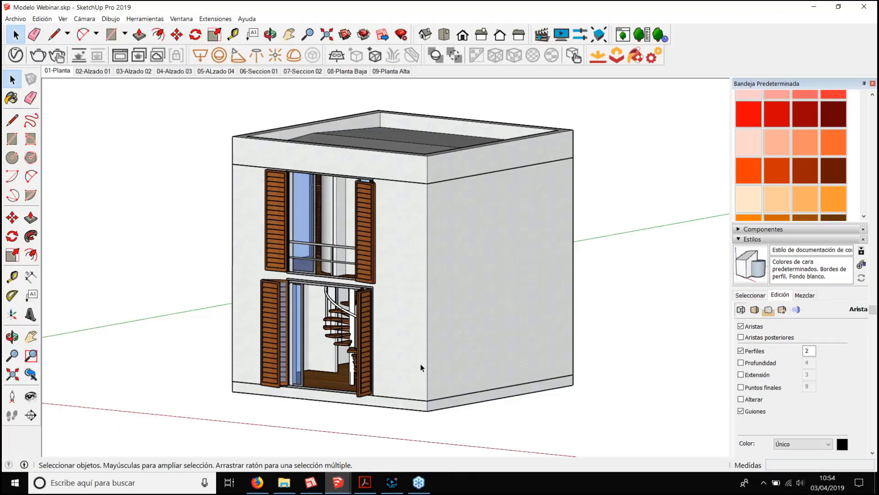
{"action": "left_click", "coordinate": [303, 71]}
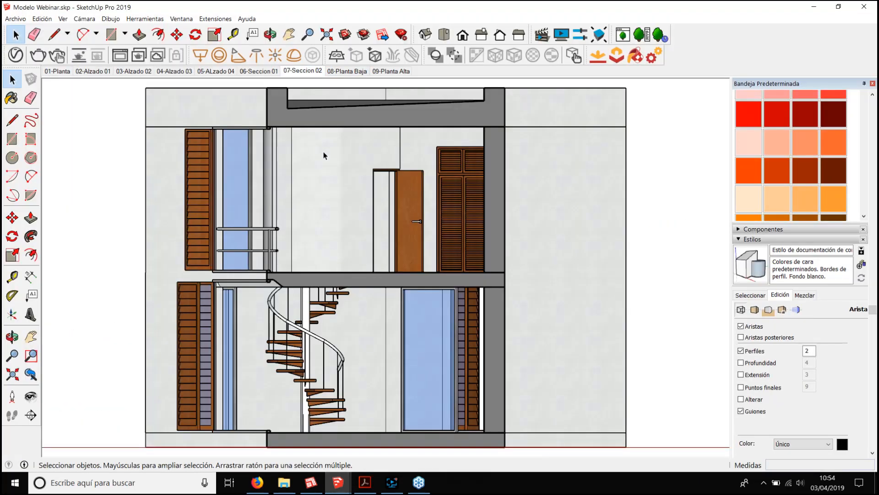
{"action": "left_click", "coordinate": [265, 72]}
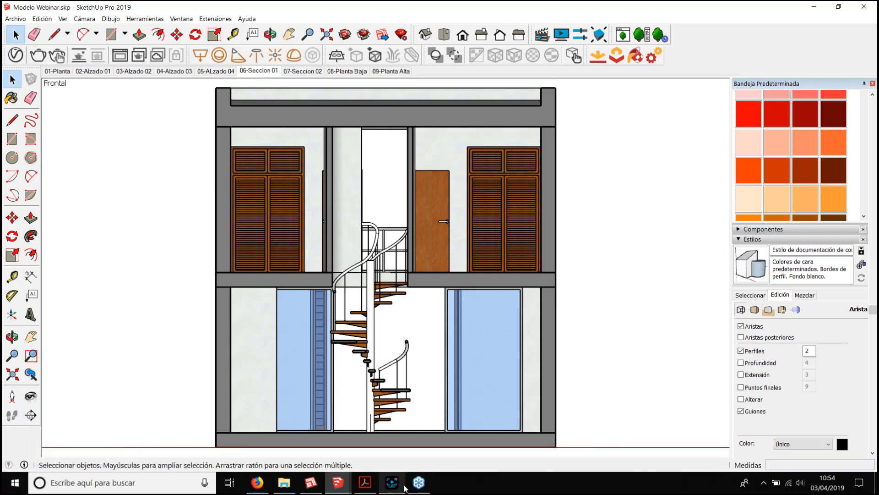
{"action": "mouse_move", "coordinate": [341, 485]}
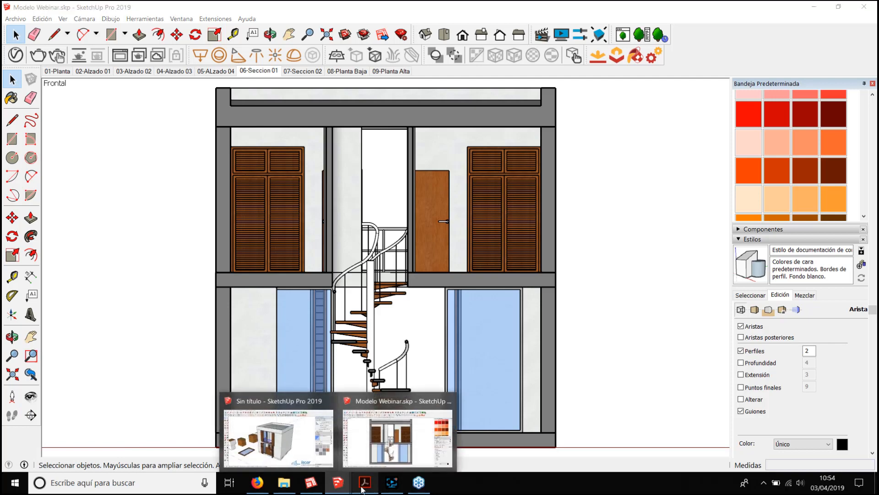
{"action": "left_click", "coordinate": [311, 483]}
Step: Assign the 06-Seccion 01 scene to the duplicated viewport, apply the Línea oculta style to it, and deselect it
{"action": "right_click", "coordinate": [374, 248]}
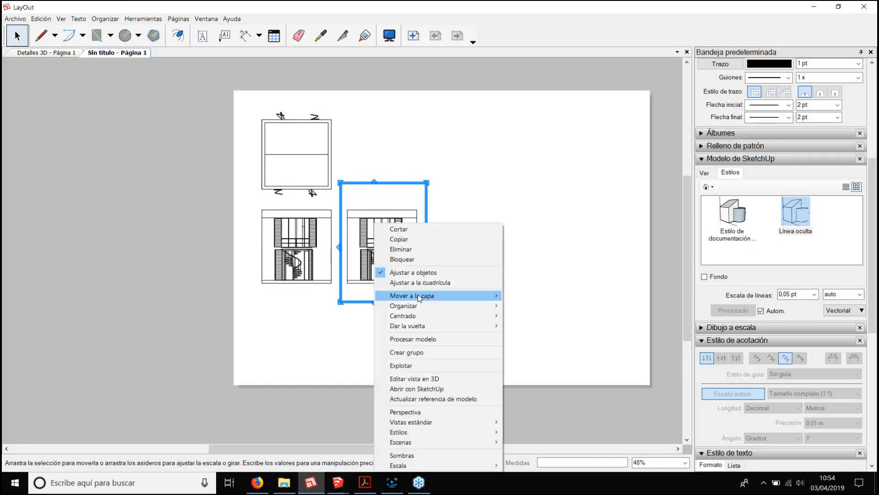
{"action": "mouse_move", "coordinate": [449, 443]}
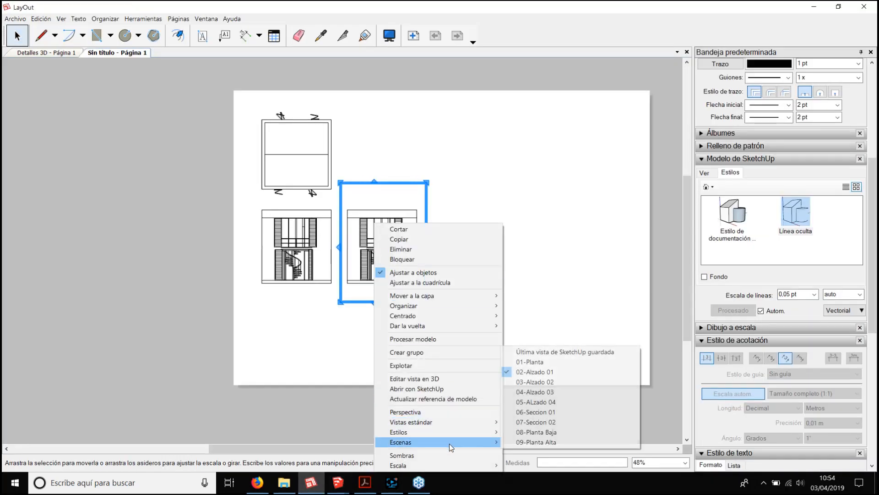
{"action": "left_click", "coordinate": [570, 411]}
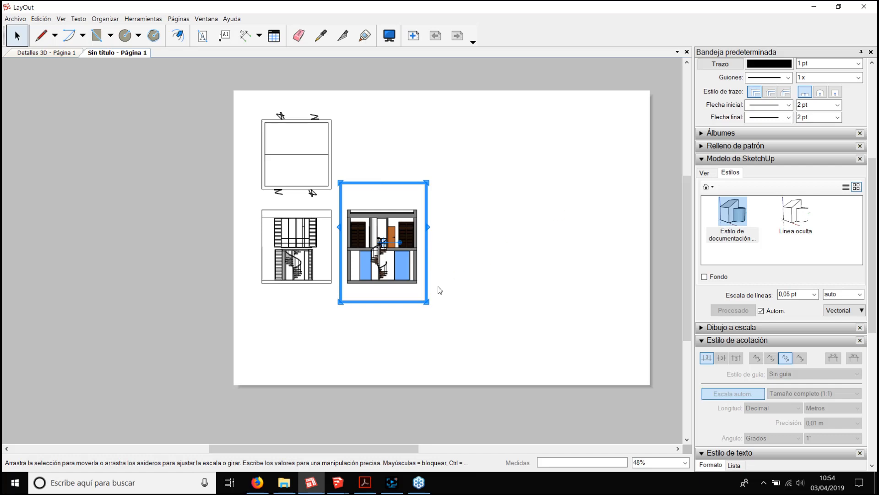
{"action": "scroll", "coordinate": [418, 222], "scroll_direction": "up", "scroll_amount": 10}
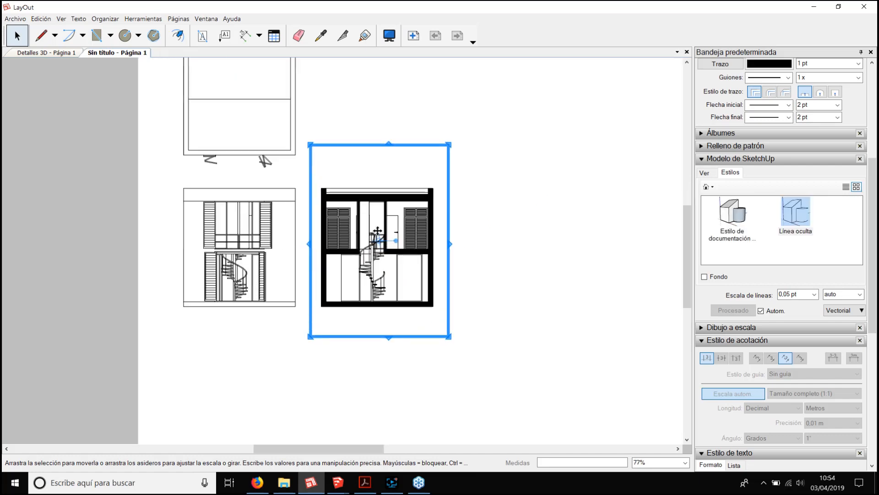
{"action": "scroll", "coordinate": [458, 227], "scroll_direction": "down", "scroll_amount": 8}
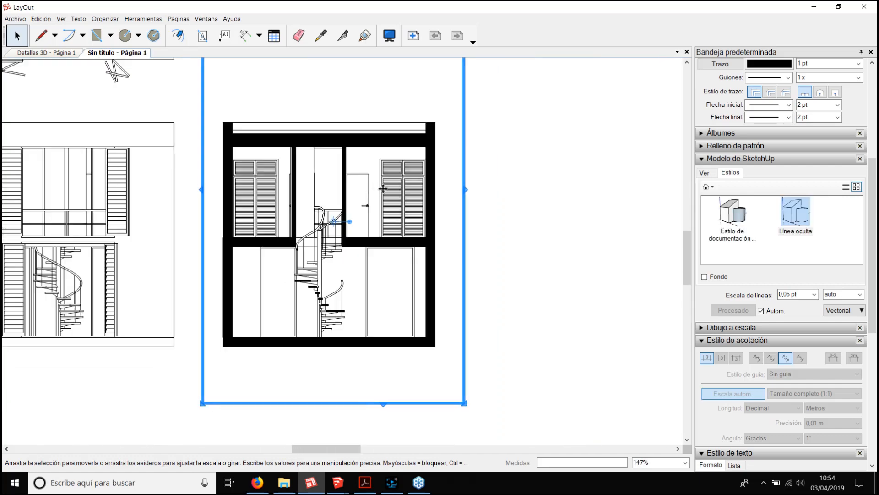
{"action": "left_click", "coordinate": [49, 181]}
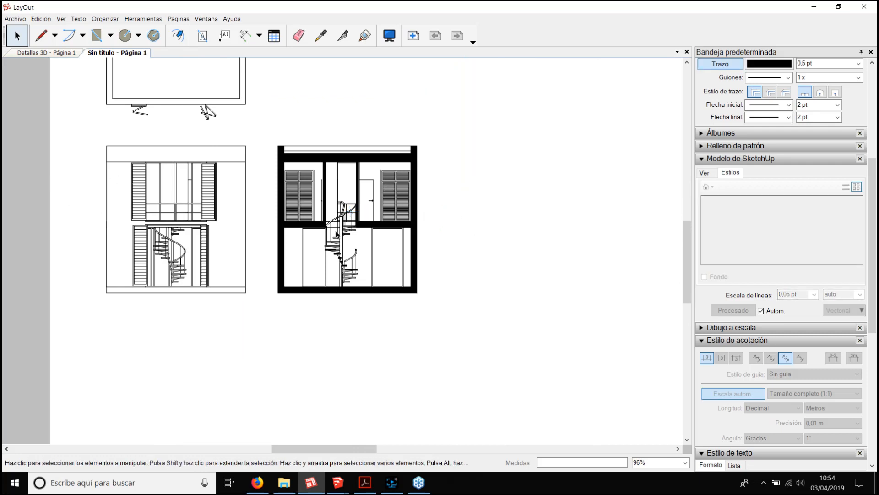
{"action": "scroll", "coordinate": [342, 82], "scroll_direction": "down", "scroll_amount": 3}
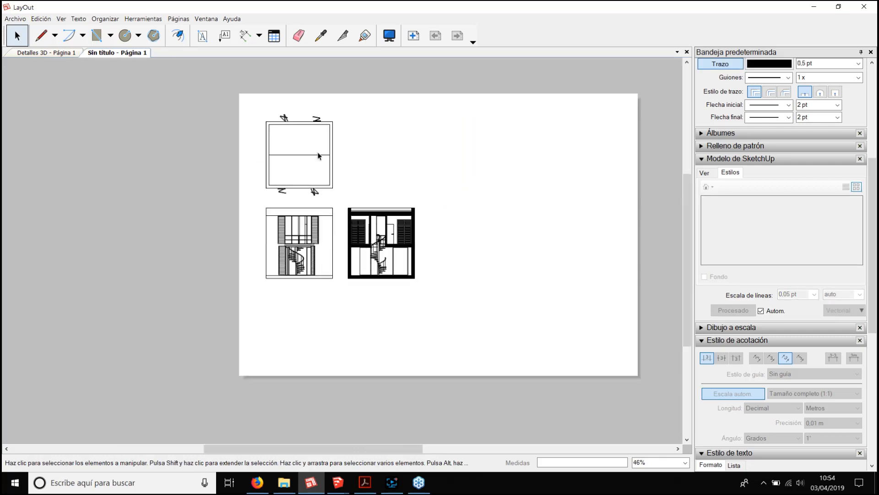
Step: Start a linear dimension and set its line ends to a slash at the start and a perpendicular tick at the end
{"action": "left_click", "coordinate": [241, 39]}
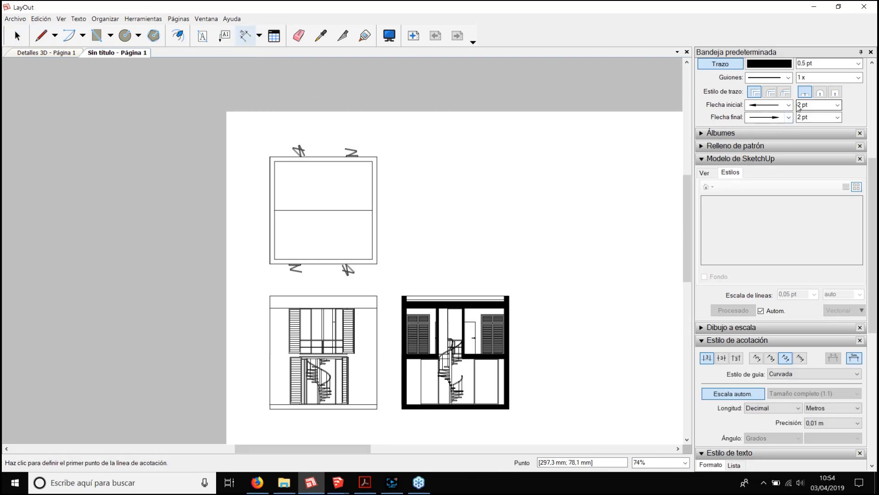
{"action": "left_click", "coordinate": [778, 105]}
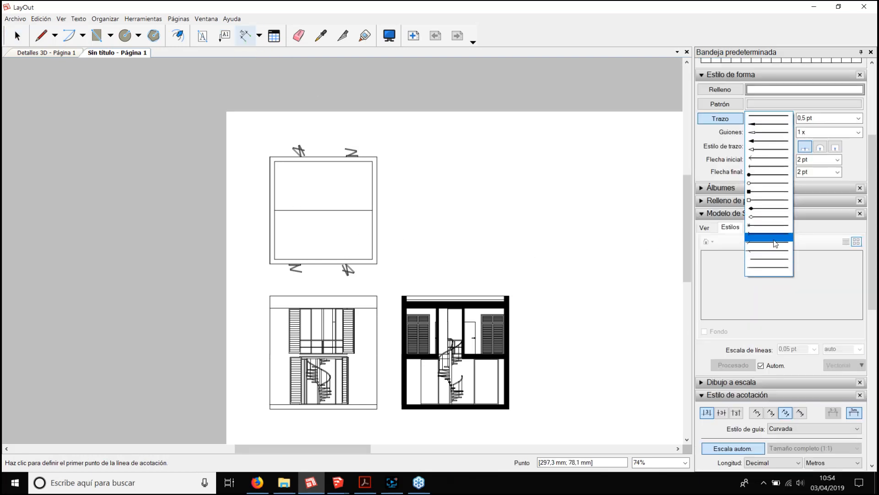
{"action": "left_click", "coordinate": [776, 241]}
{"action": "left_click", "coordinate": [789, 172]}
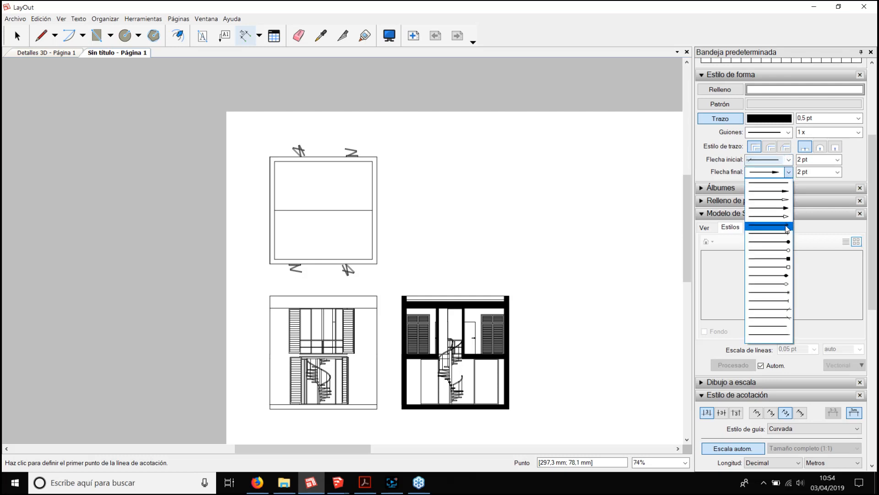
{"action": "left_click", "coordinate": [774, 308]}
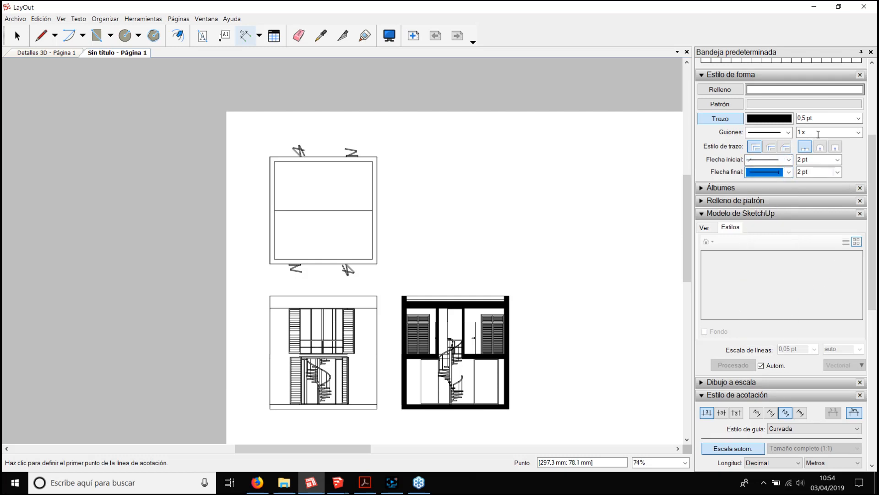
{"action": "left_click", "coordinate": [788, 132]}
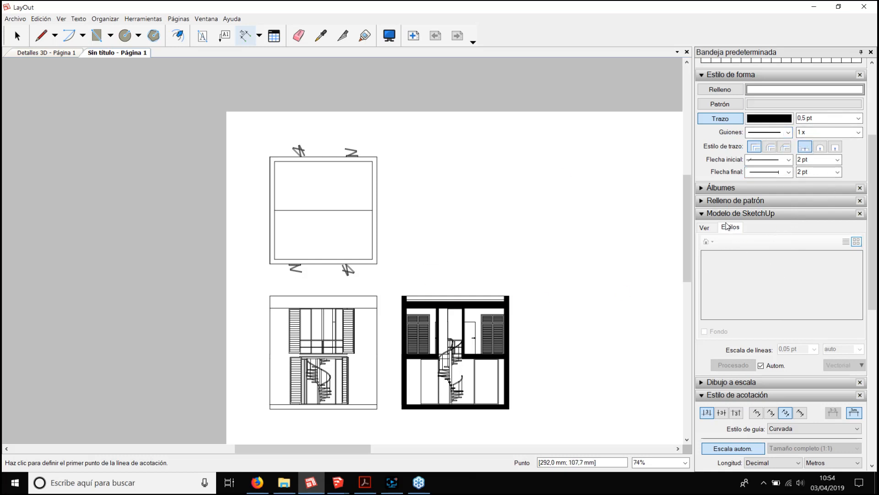
Step: Dimension the full width of the roof plan, placing the dimension line above the plan
{"action": "scroll", "coordinate": [729, 259], "scroll_direction": "down", "scroll_amount": 5}
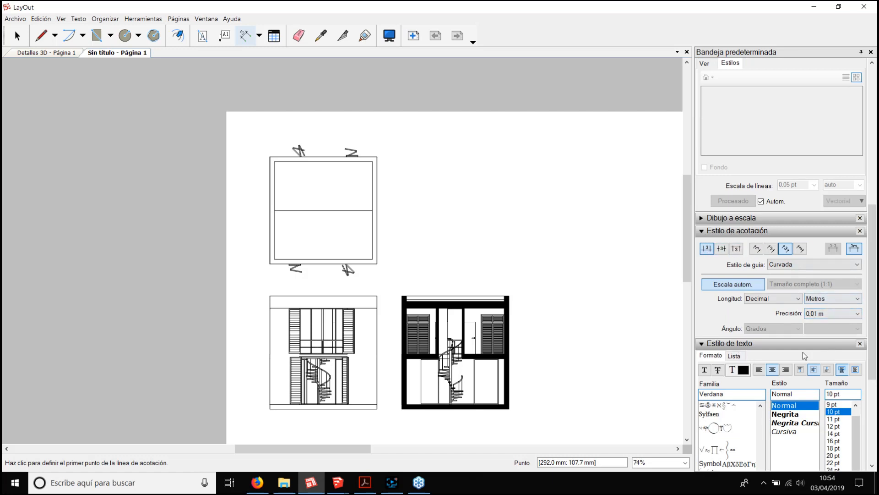
{"action": "scroll", "coordinate": [844, 405], "scroll_direction": "down", "scroll_amount": 3}
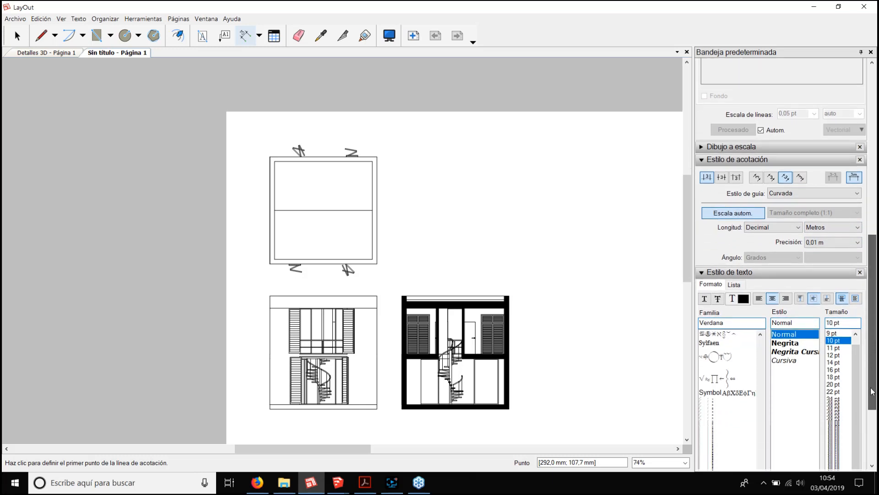
{"action": "scroll", "coordinate": [297, 143], "scroll_direction": "up", "scroll_amount": 3}
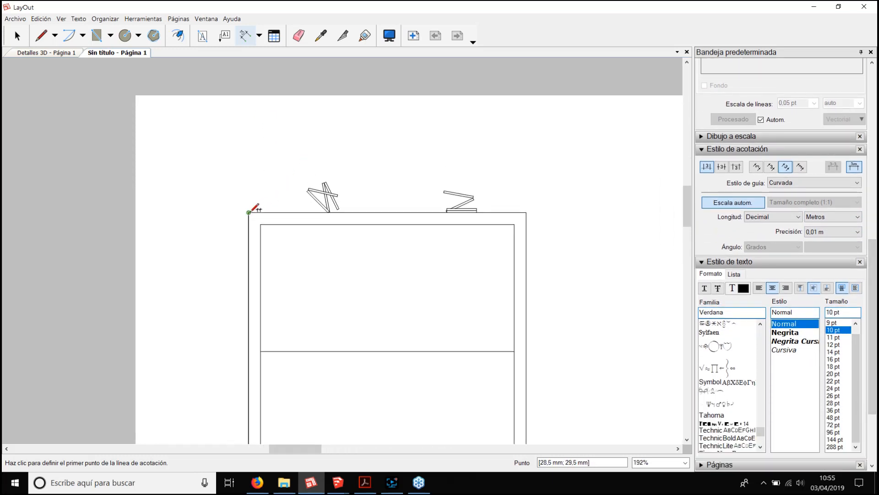
{"action": "left_click", "coordinate": [249, 212]}
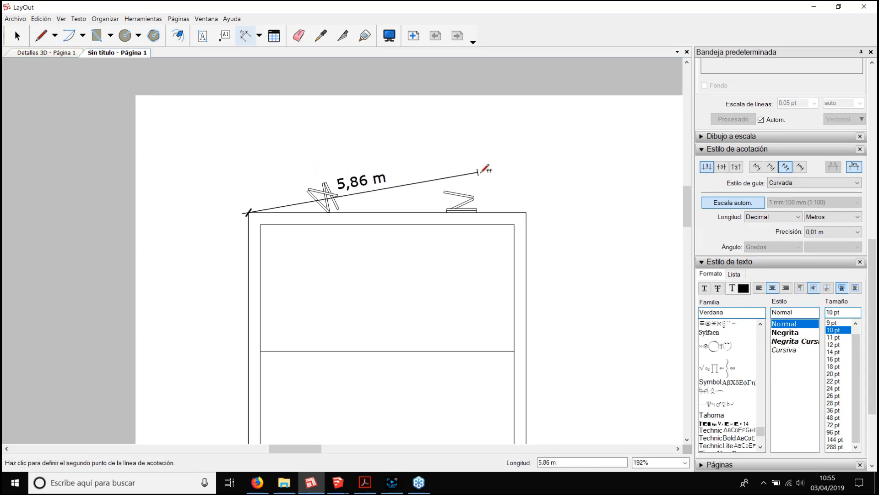
{"action": "left_click", "coordinate": [525, 212]}
{"action": "left_click", "coordinate": [527, 167]}
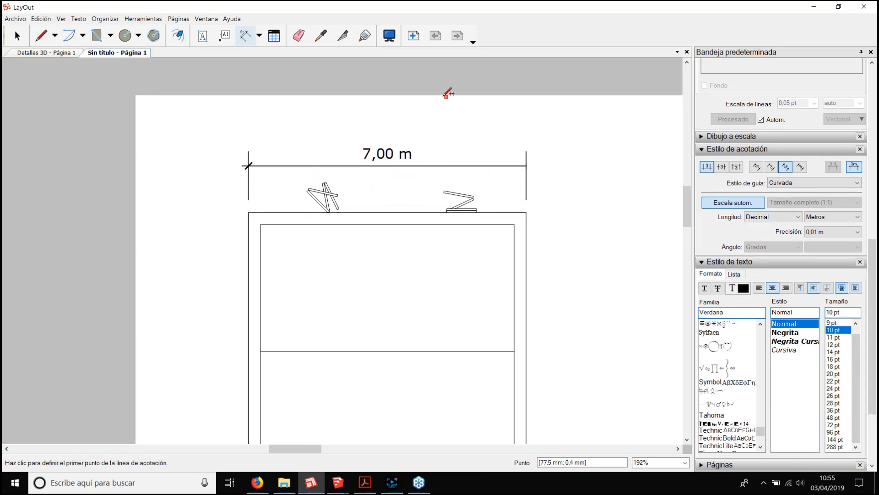
Step: Dimension the full depth of the roof plan along its left edge, placing the dimension line outside the plan
{"action": "scroll", "coordinate": [440, 88], "scroll_direction": "down", "scroll_amount": 3}
{"action": "left_click", "coordinate": [337, 153]}
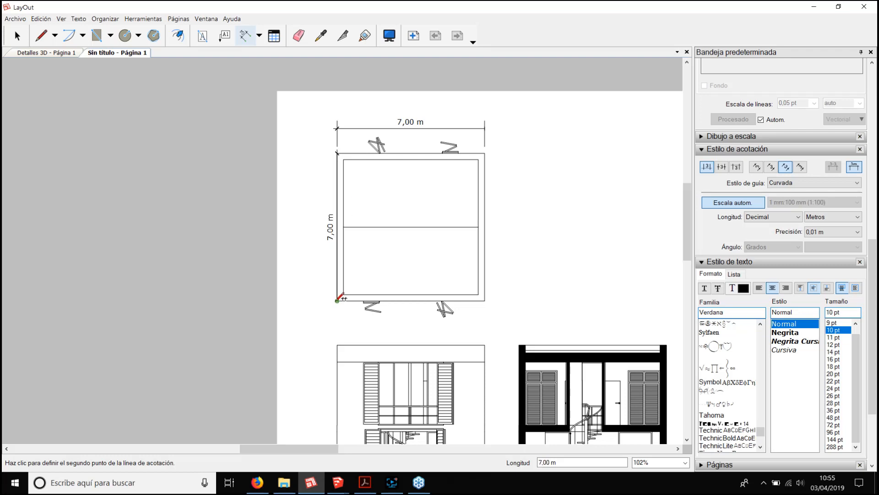
{"action": "left_click", "coordinate": [337, 300]}
{"action": "left_click", "coordinate": [321, 293]}
Step: Dimension the full height of the elevation, aligning the dimension line with the plan's vertical dimension above
{"action": "scroll", "coordinate": [326, 268], "scroll_direction": "down", "scroll_amount": 1}
{"action": "middle_click_drag", "start_coordinate": [285, 312], "coordinate": [328, 260]}
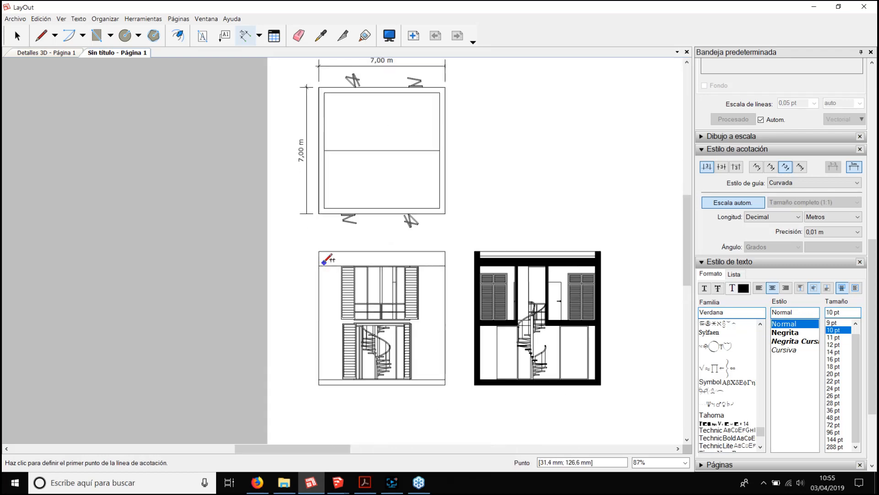
{"action": "left_click", "coordinate": [319, 250]}
{"action": "left_click", "coordinate": [319, 385]}
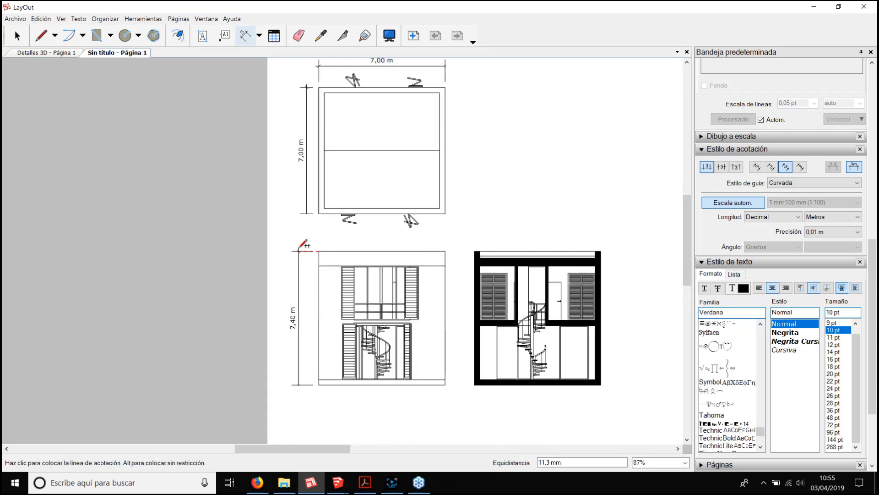
{"action": "left_click", "coordinate": [307, 201]}
{"action": "scroll", "coordinate": [348, 237], "scroll_direction": "up", "scroll_amount": 2}
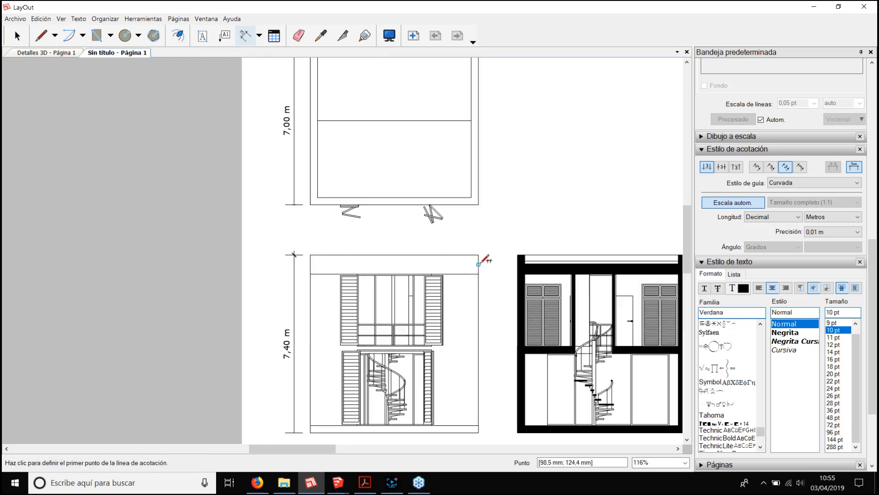
{"action": "scroll", "coordinate": [401, 219], "scroll_direction": "down", "scroll_amount": 3}
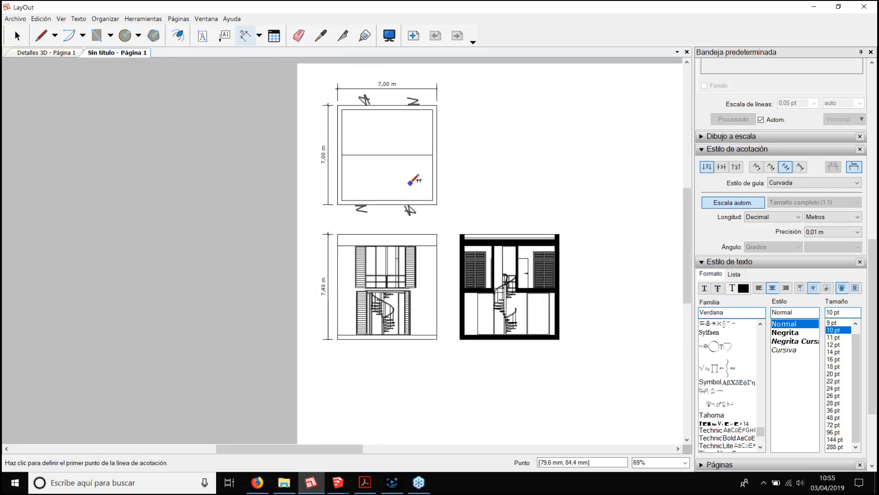
{"action": "scroll", "coordinate": [402, 117], "scroll_direction": "up", "scroll_amount": 4}
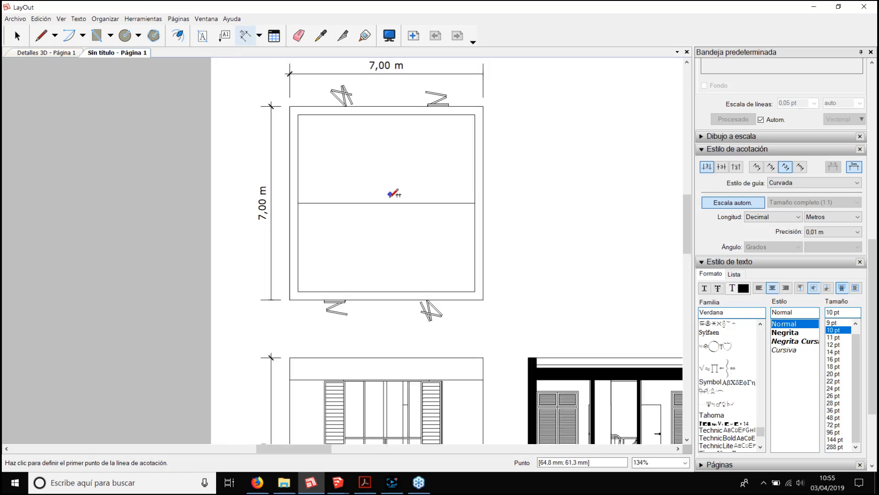
{"action": "scroll", "coordinate": [393, 194], "scroll_direction": "down", "scroll_amount": 2}
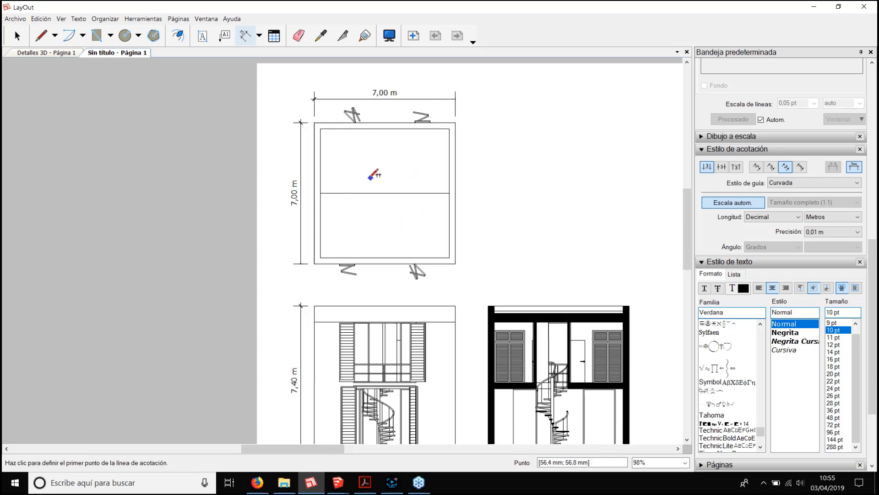
{"action": "scroll", "coordinate": [281, 137], "scroll_direction": "down", "scroll_amount": 3}
{"action": "scroll", "coordinate": [345, 145], "scroll_direction": "up", "scroll_amount": 3}
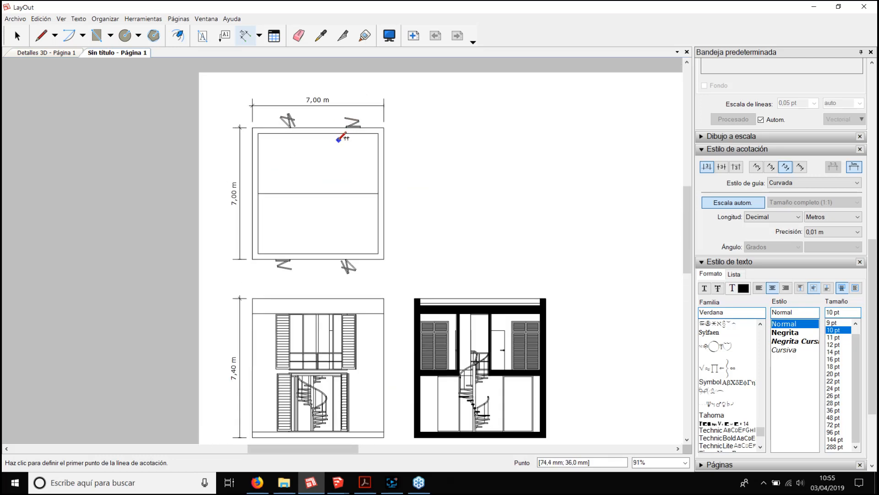
{"action": "scroll", "coordinate": [281, 145], "scroll_direction": "down", "scroll_amount": 1}
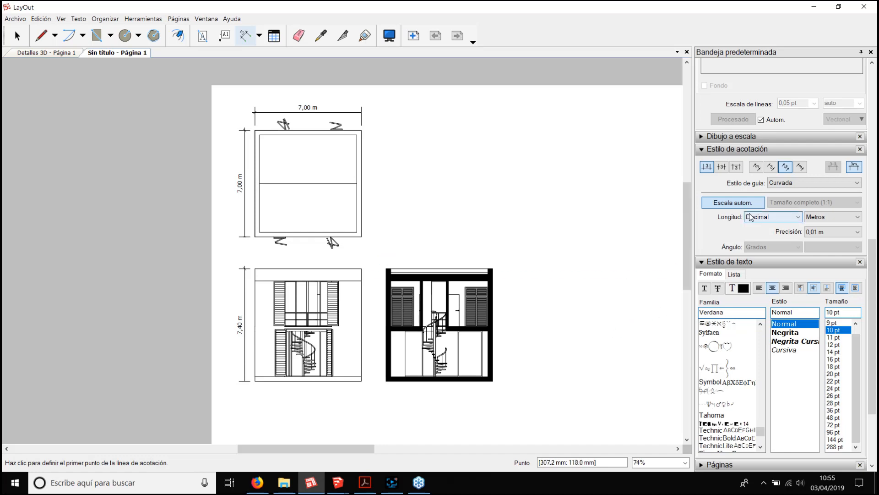
{"action": "scroll", "coordinate": [773, 199], "scroll_direction": "up", "scroll_amount": 3}
{"action": "scroll", "coordinate": [778, 197], "scroll_direction": "up", "scroll_amount": 5}
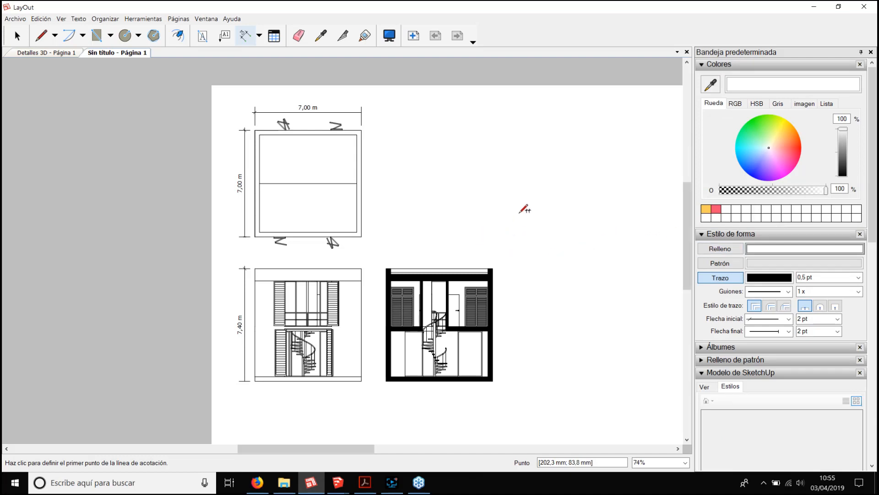
Step: Switch to the Detalles 3D document and look through its finished sheets up to page 3
{"action": "left_click", "coordinate": [38, 54]}
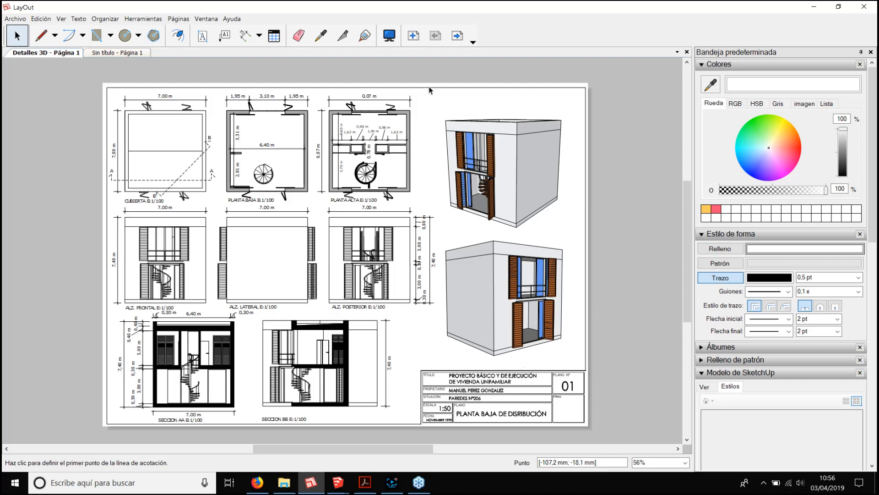
{"action": "double_click", "coordinate": [466, 41]}
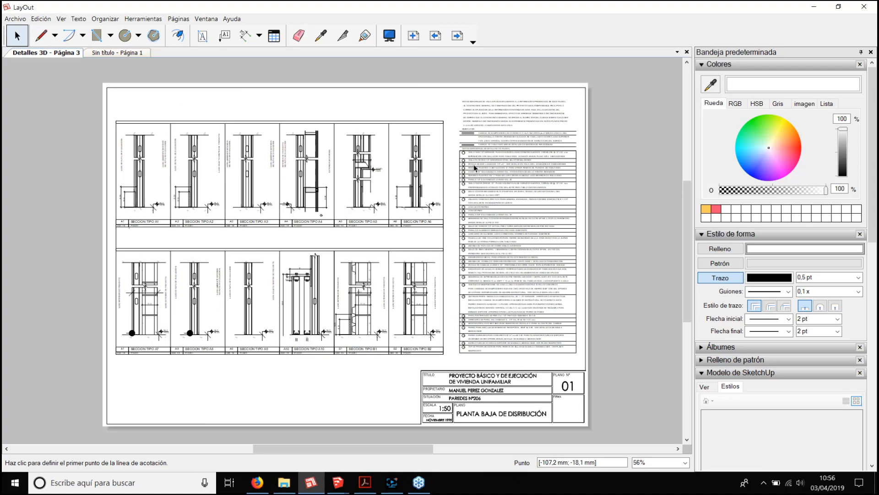
Step: Examine the specification notes beside the wall sections on page 3, and switch to page 2 with the construction details
{"action": "scroll", "coordinate": [504, 174], "scroll_direction": "up", "scroll_amount": 4}
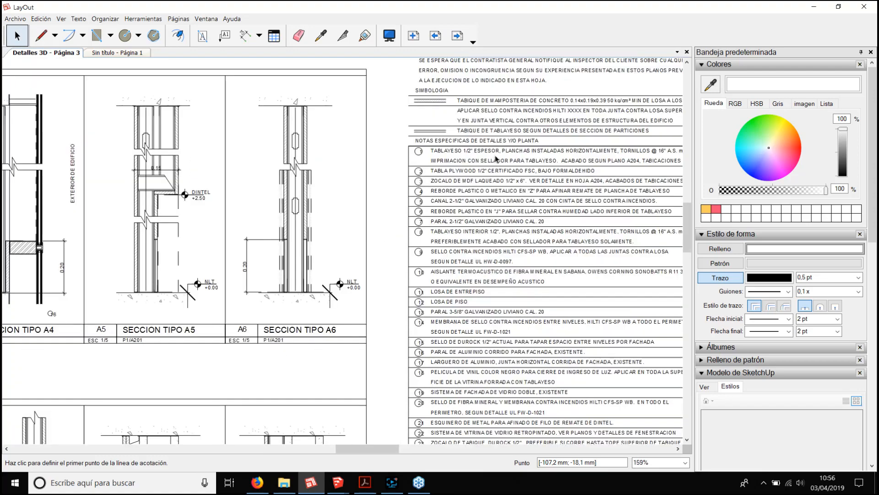
{"action": "scroll", "coordinate": [435, 157], "scroll_direction": "down", "scroll_amount": 4}
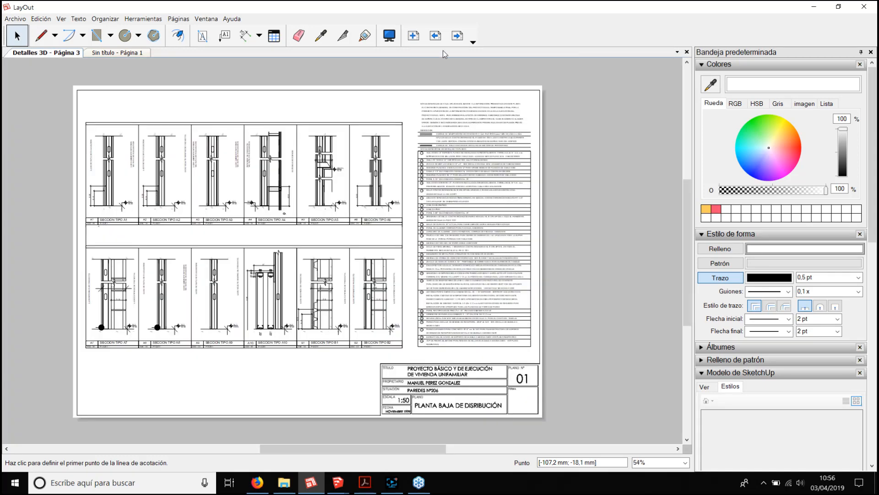
{"action": "left_click", "coordinate": [457, 35]}
{"action": "scroll", "coordinate": [132, 208], "scroll_direction": "up", "scroll_amount": 2}
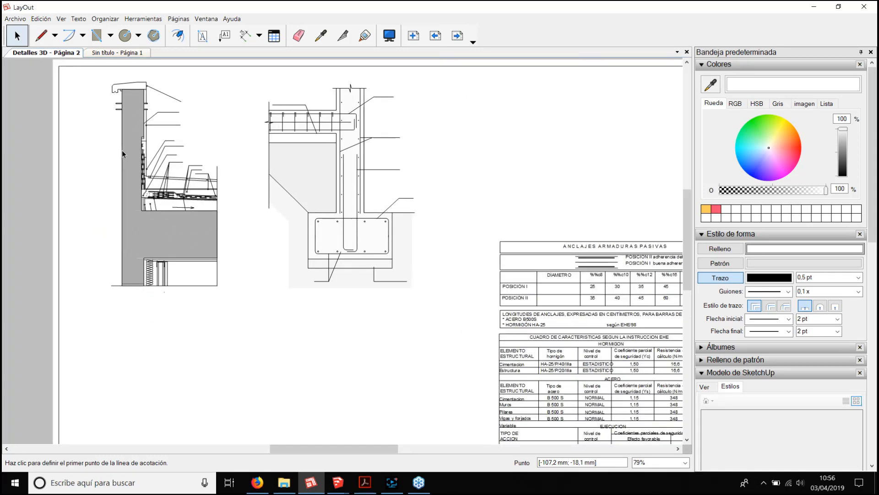
Step: Review the file types that can be inserted into the document, including AutoCAD DWG, and leave without inserting anything
{"action": "left_click", "coordinate": [15, 18]}
{"action": "left_click", "coordinate": [34, 168]}
{"action": "left_click", "coordinate": [421, 242]}
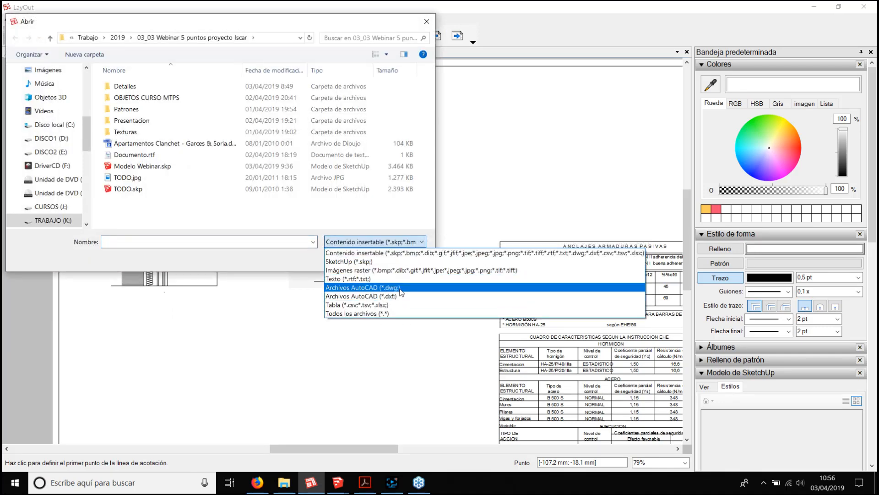
{"action": "left_click", "coordinate": [427, 21]}
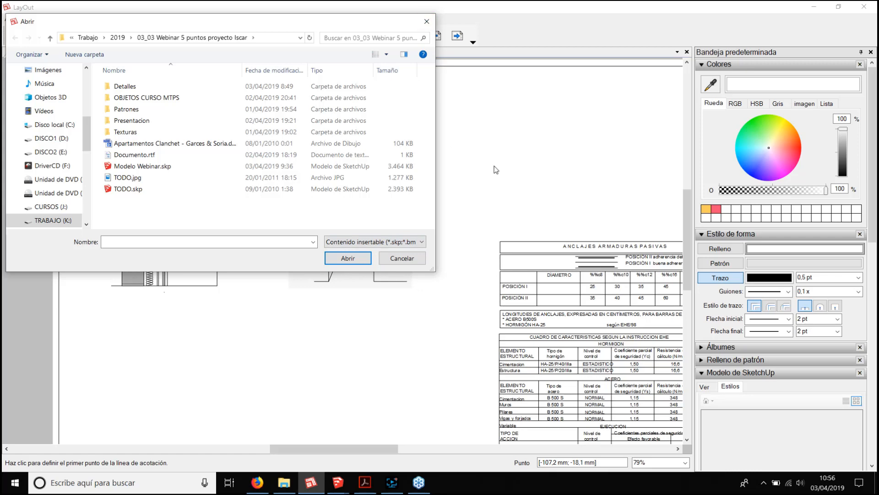
{"action": "left_click", "coordinate": [427, 21]}
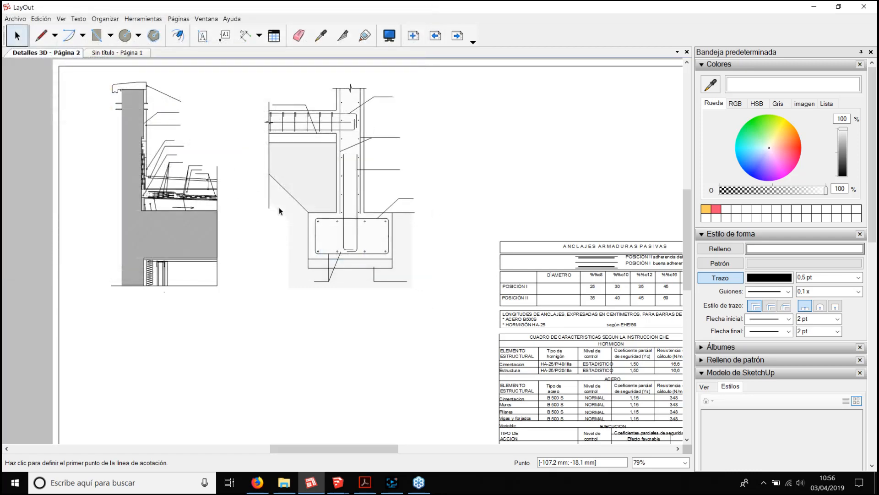
Step: Examine the reinforcement anchorage and concrete characteristics tables above the title block on page 2
{"action": "scroll", "coordinate": [285, 202], "scroll_direction": "down", "scroll_amount": 3}
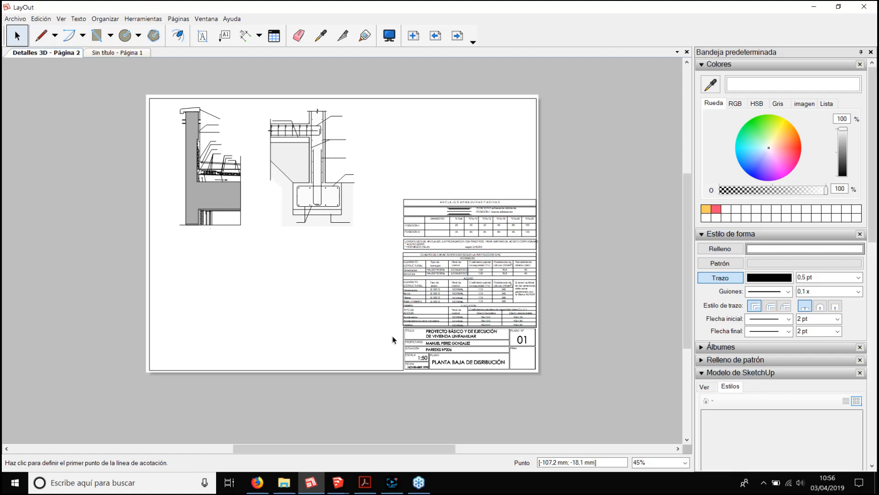
{"action": "scroll", "coordinate": [487, 293], "scroll_direction": "up", "scroll_amount": 5}
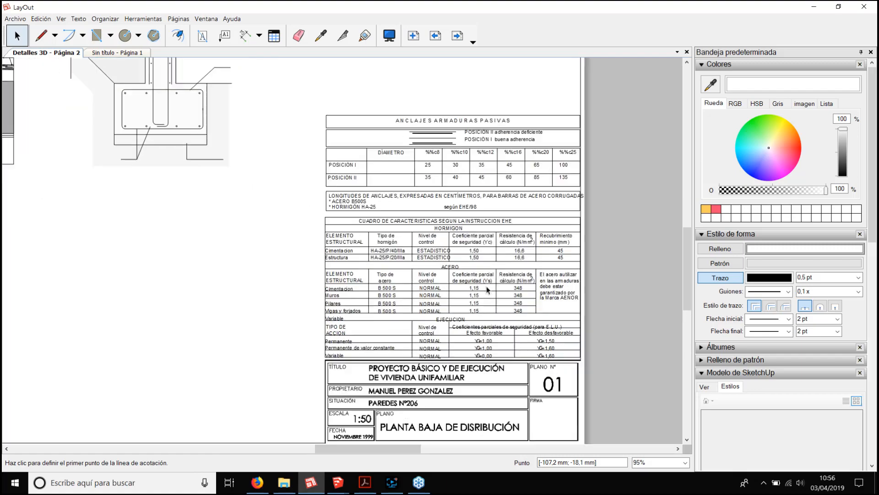
{"action": "scroll", "coordinate": [484, 294], "scroll_direction": "down", "scroll_amount": 3}
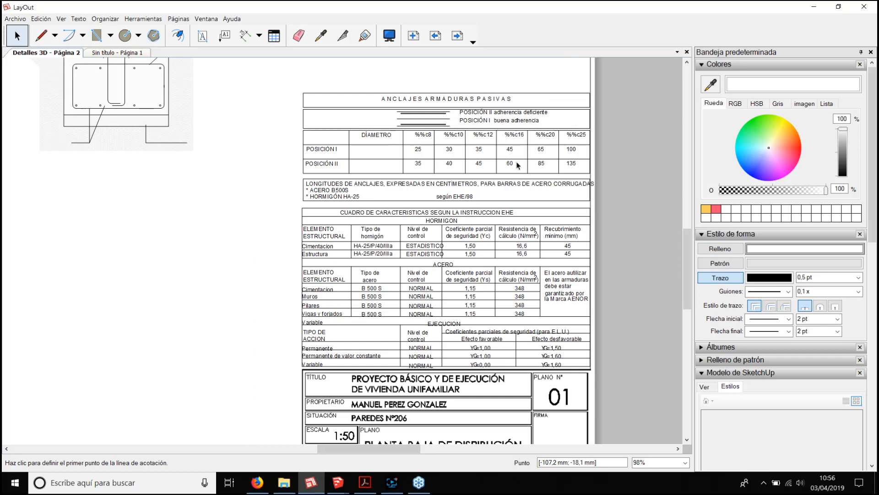
{"action": "scroll", "coordinate": [543, 252], "scroll_direction": "down", "scroll_amount": 5}
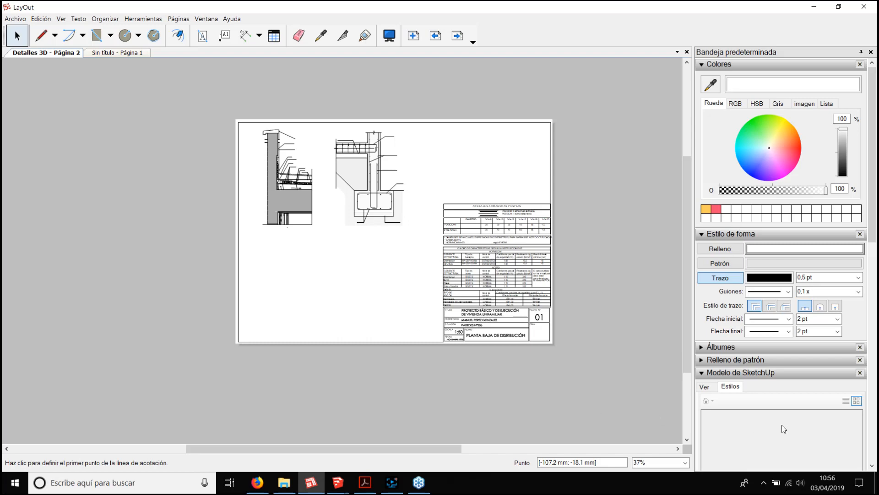
Step: Place the 3D roof-edge detail below the 2D sections and the 3D brick wall detail above the tables, using the Detakkes 3D scrapbook
{"action": "left_click", "coordinate": [702, 347]}
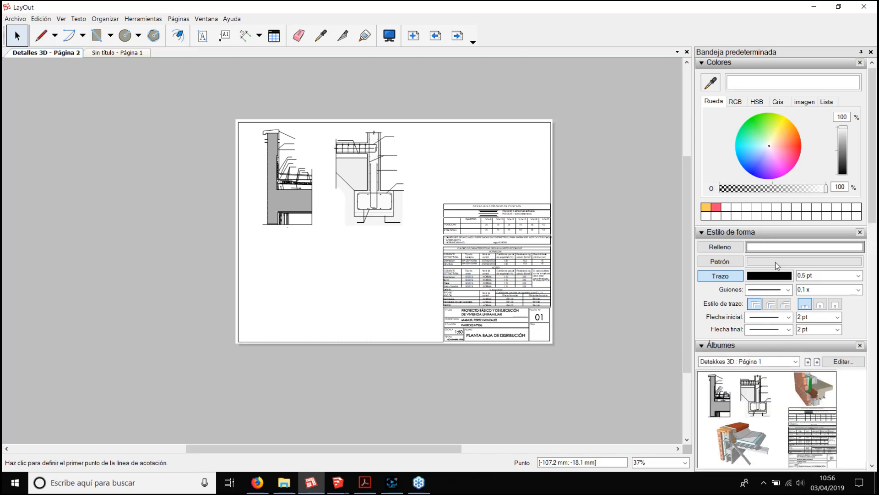
{"action": "left_click_drag", "start_coordinate": [874, 195], "coordinate": [874, 247]}
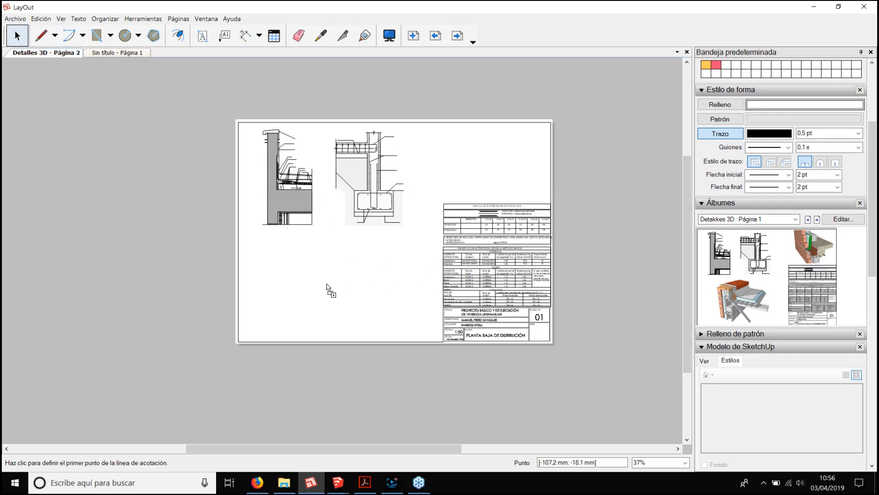
{"action": "left_click_drag", "start_coordinate": [379, 332], "coordinate": [382, 331]}
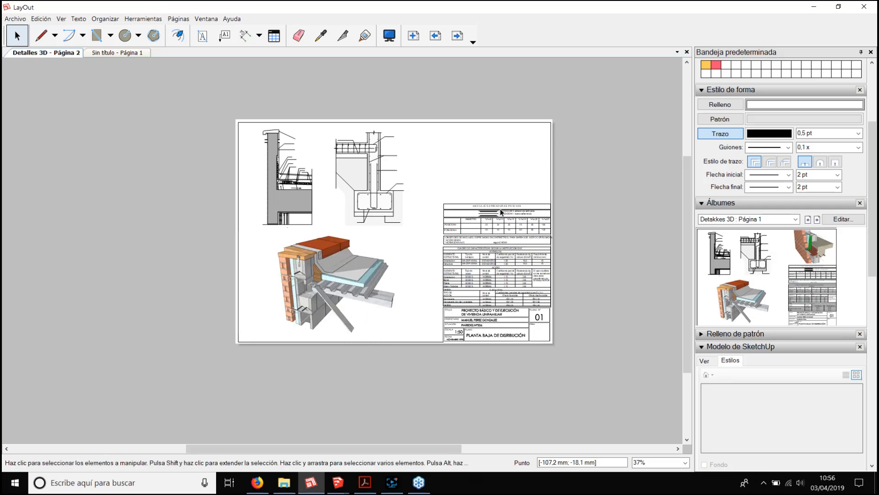
{"action": "left_click", "coordinate": [506, 211]}
{"action": "left_click", "coordinate": [493, 183]}
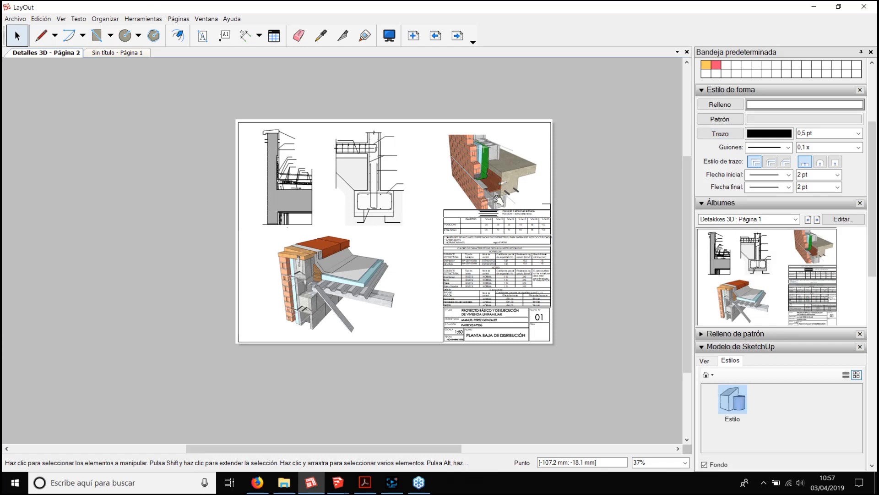
{"action": "left_click", "coordinate": [600, 195]}
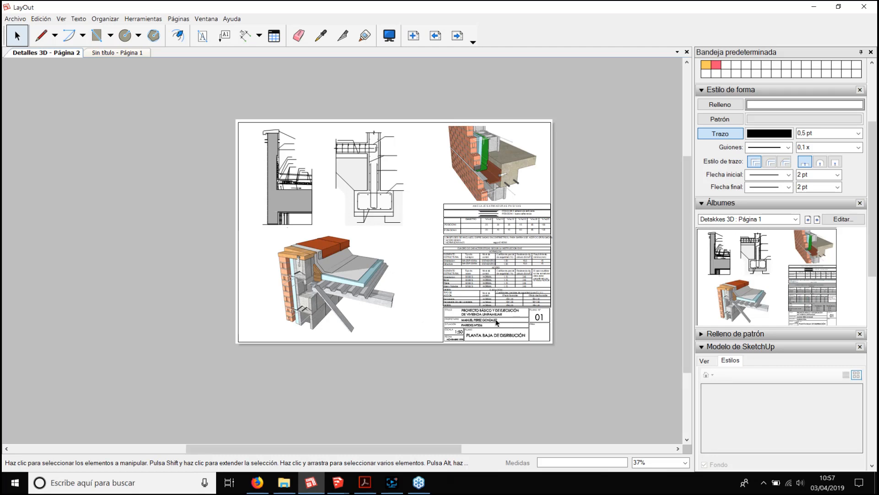
Step: Review the document's export formats, including images, PDF and DWG/DXF, without exporting
{"action": "left_click", "coordinate": [15, 18]}
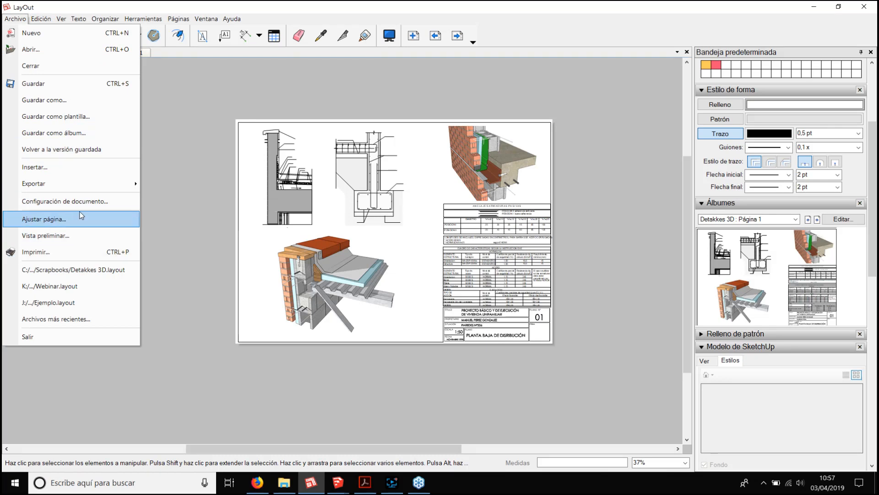
{"action": "mouse_move", "coordinate": [95, 190]}
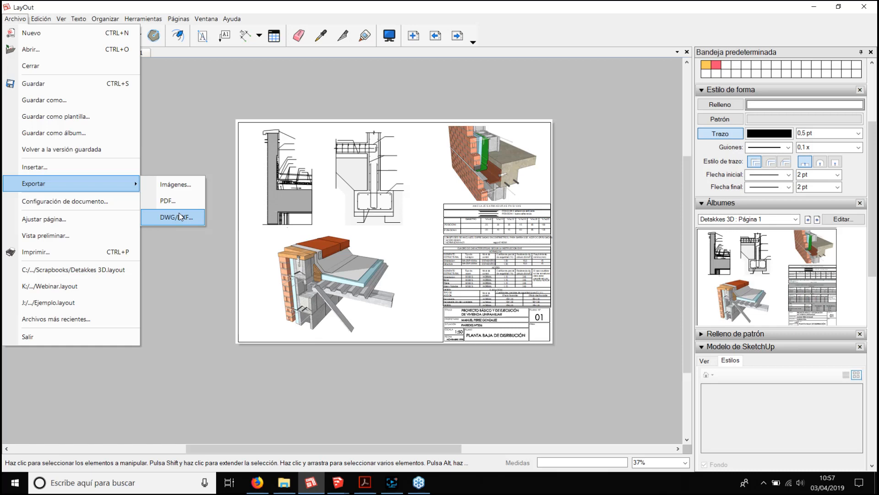
{"action": "left_click", "coordinate": [464, 5]}
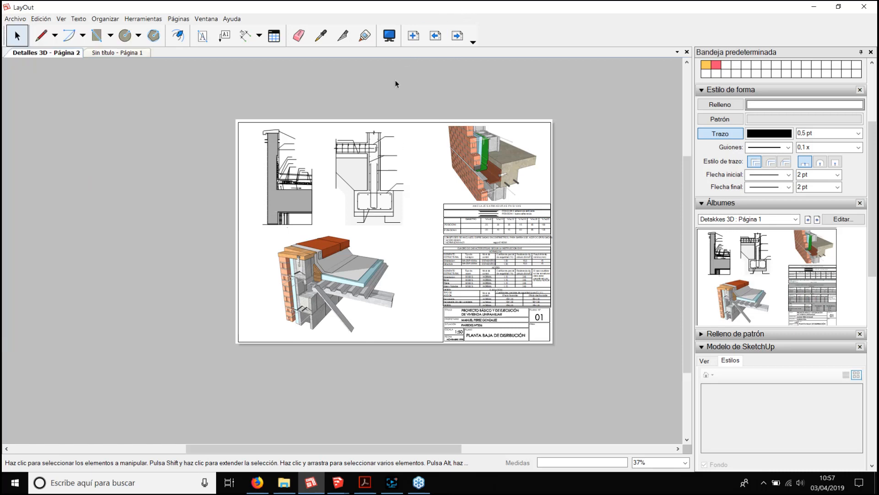
Step: Start the full-screen presentation and mark up page 2, circling the 3D roof-edge detail and the footing, with an arrow to the brick wall detail
{"action": "left_click", "coordinate": [390, 35]}
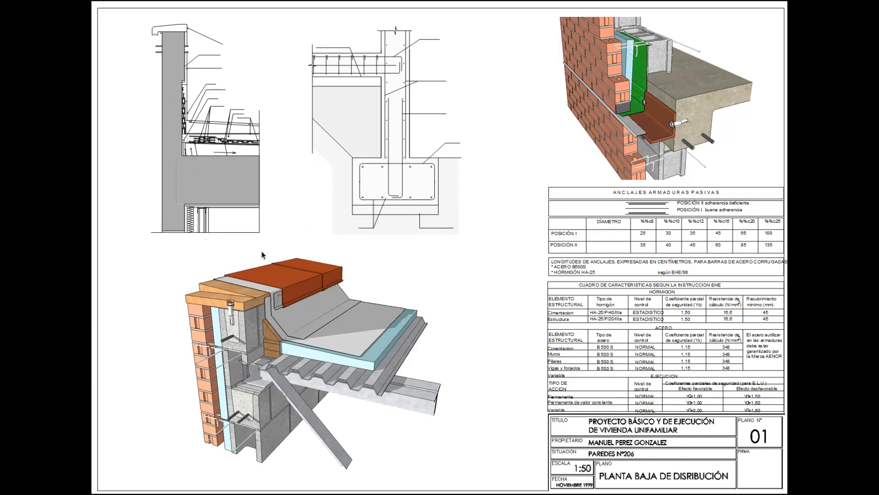
{"action": "mouse_move", "coordinate": [261, 246]}
{"action": "left_mouse_down"}
{"action": "mouse_move", "coordinate": [197, 255]}
{"action": "mouse_move", "coordinate": [242, 445]}
{"action": "mouse_move", "coordinate": [397, 283]}
{"action": "mouse_move", "coordinate": [271, 247]}
{"action": "left_mouse_up"}
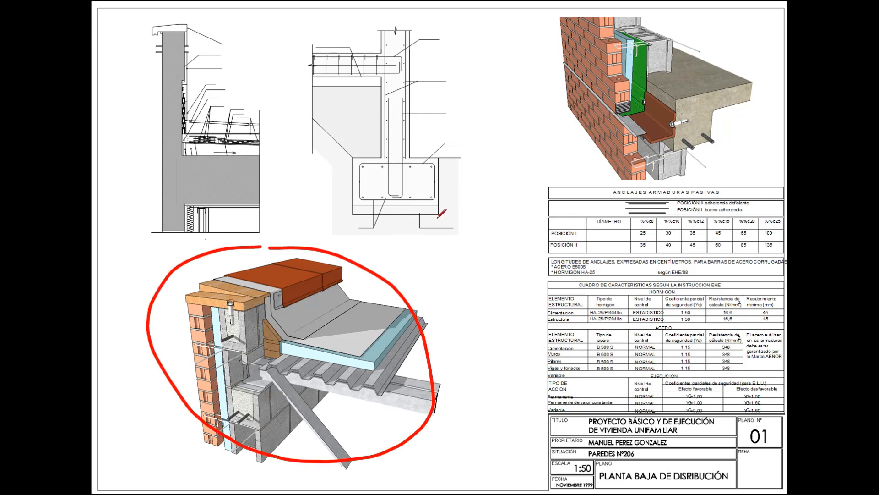
{"action": "mouse_move", "coordinate": [425, 165]}
{"action": "left_mouse_down"}
{"action": "mouse_move", "coordinate": [308, 197]}
{"action": "mouse_move", "coordinate": [447, 174]}
{"action": "mouse_move", "coordinate": [406, 160]}
{"action": "mouse_move", "coordinate": [625, 111]}
{"action": "mouse_move", "coordinate": [631, 94]}
{"action": "mouse_move", "coordinate": [637, 126]}
{"action": "left_mouse_up"}
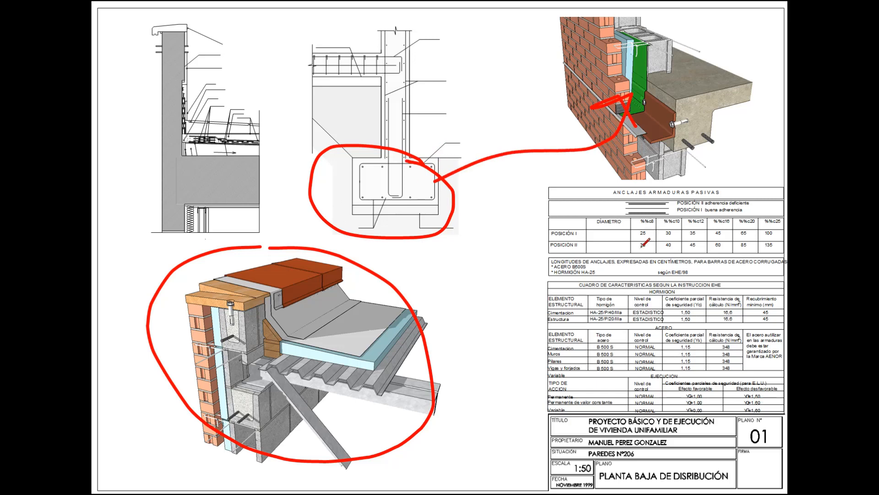
Step: Present the wall sections sheet and the house plans sheet, and end the presentation saving the markup changes
{"action": "key", "text": "Right"}
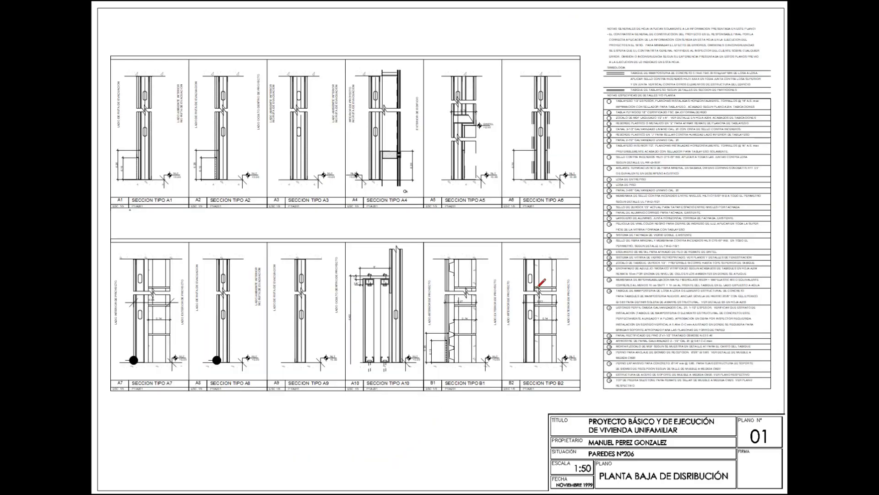
{"action": "key", "text": "Right"}
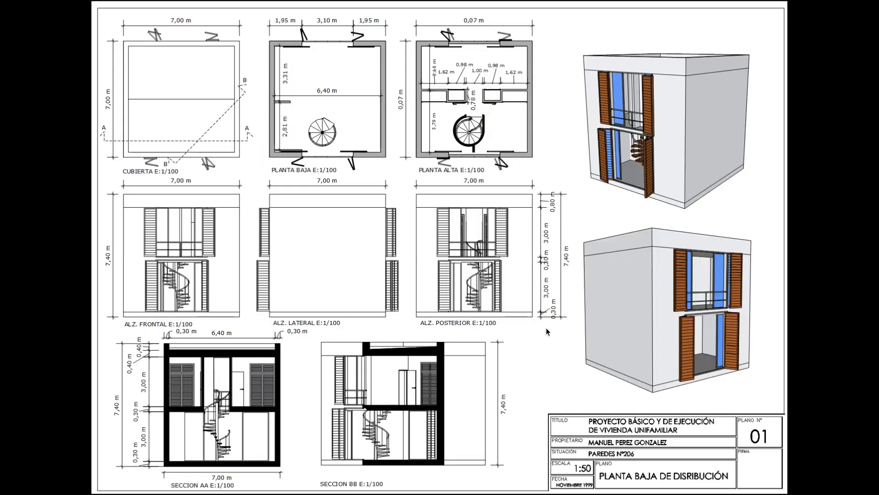
{"action": "key", "text": "Escape"}
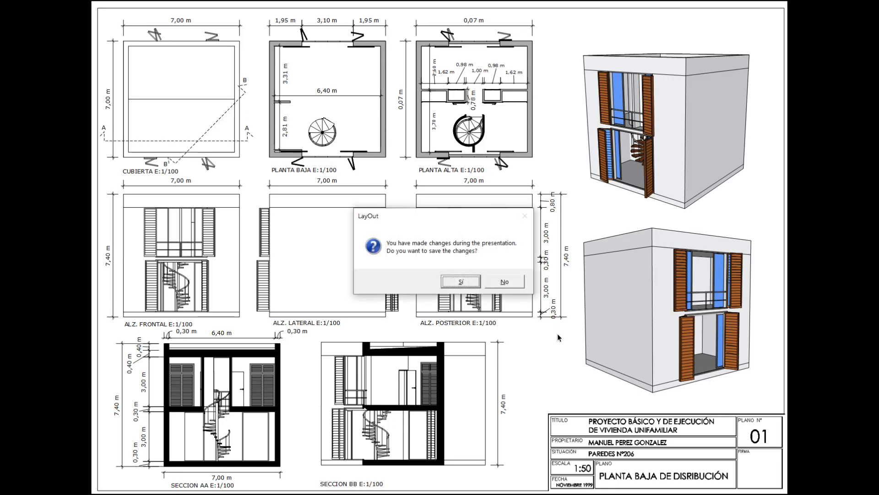
{"action": "left_click", "coordinate": [463, 282]}
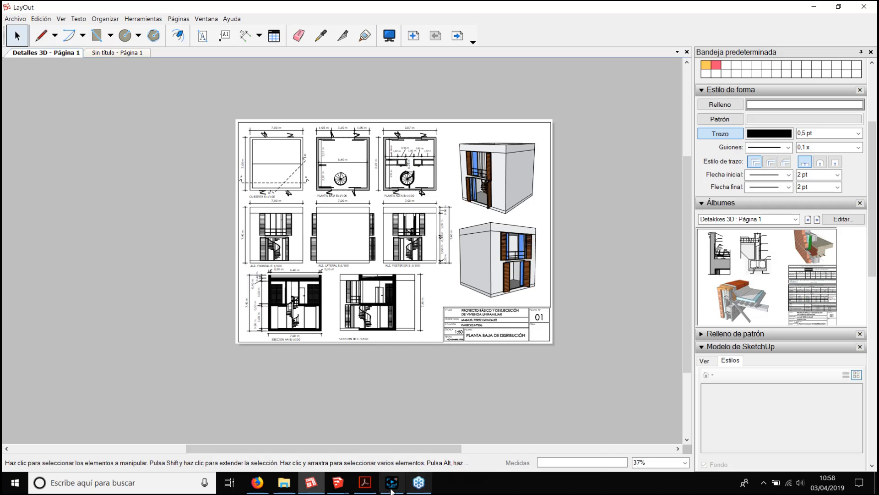
Step: Switch to the webinar PDF in Adobe Acrobat and go back to the Esquema slide on page 2
{"action": "left_click", "coordinate": [365, 483]}
{"action": "scroll", "coordinate": [494, 253], "scroll_direction": "down", "scroll_amount": 1}
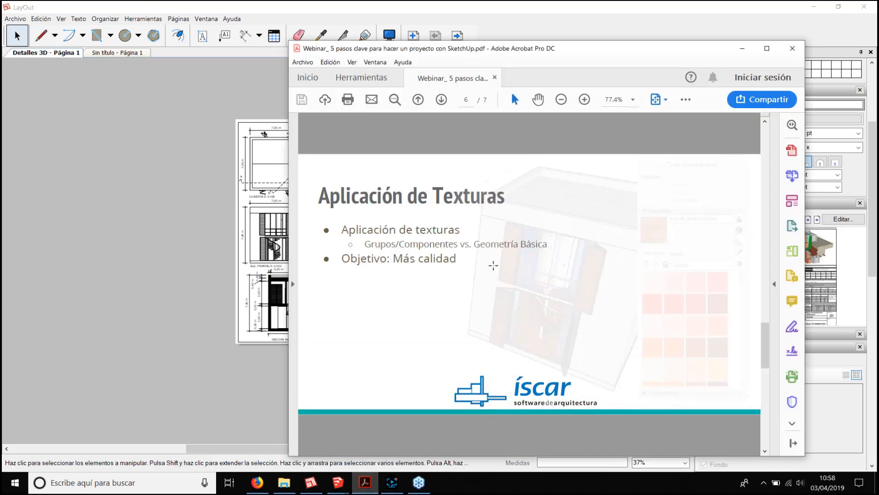
{"action": "scroll", "coordinate": [495, 284], "scroll_direction": "up", "scroll_amount": 3}
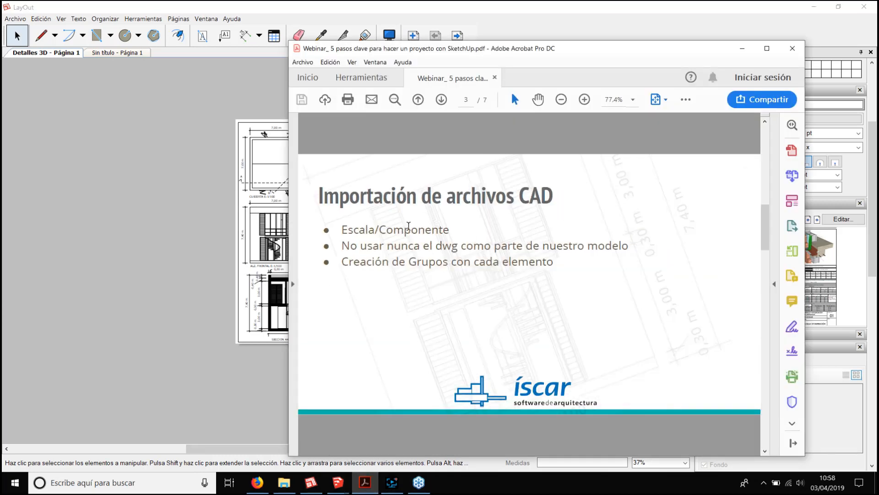
{"action": "scroll", "coordinate": [409, 225], "scroll_direction": "up", "scroll_amount": 1}
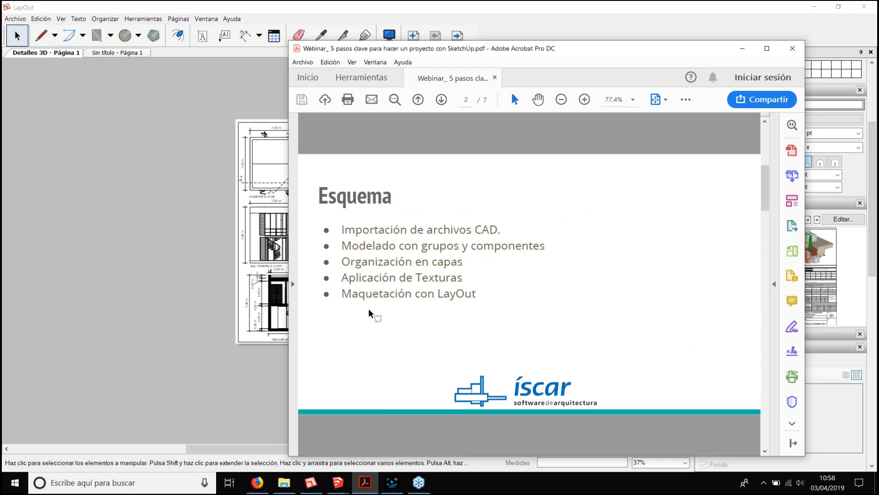